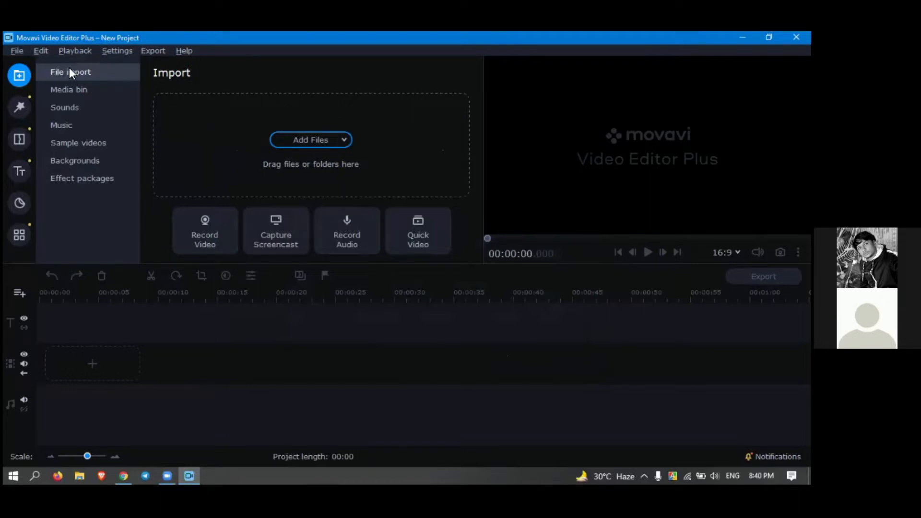
left_click(69, 90)
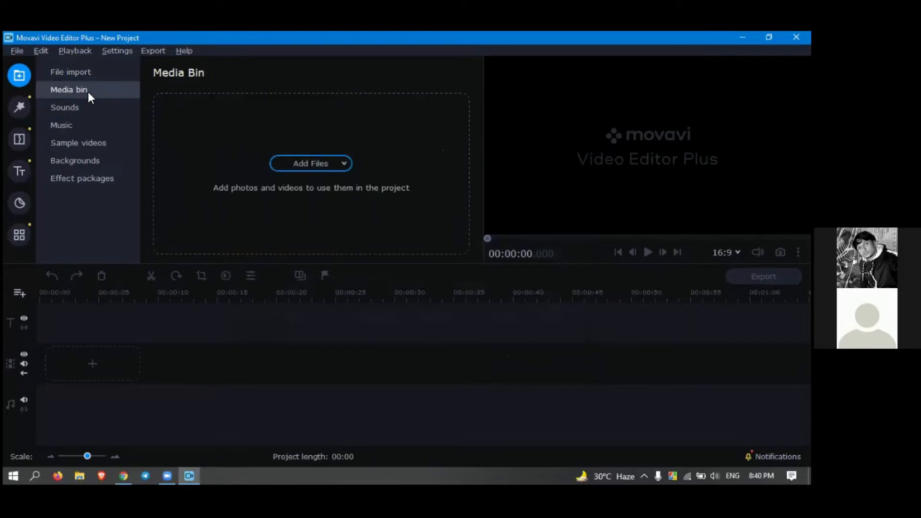
left_click(72, 70)
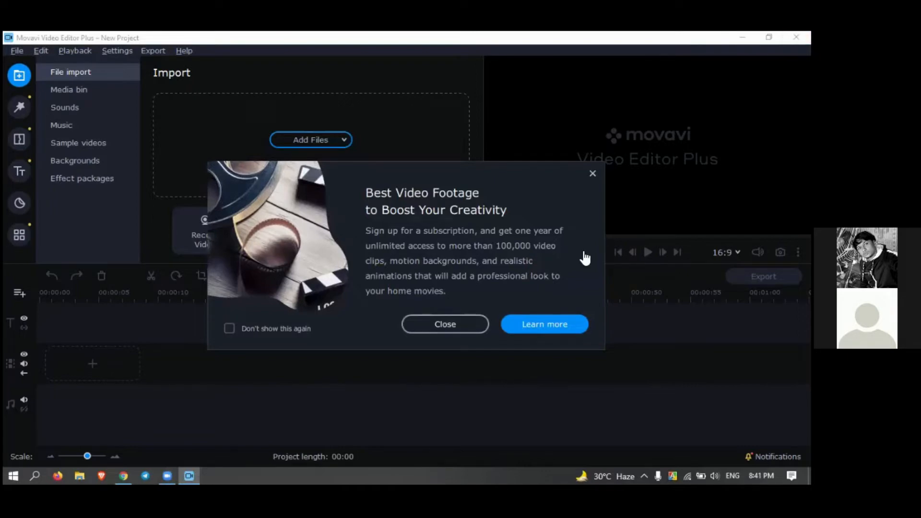
left_click(434, 325)
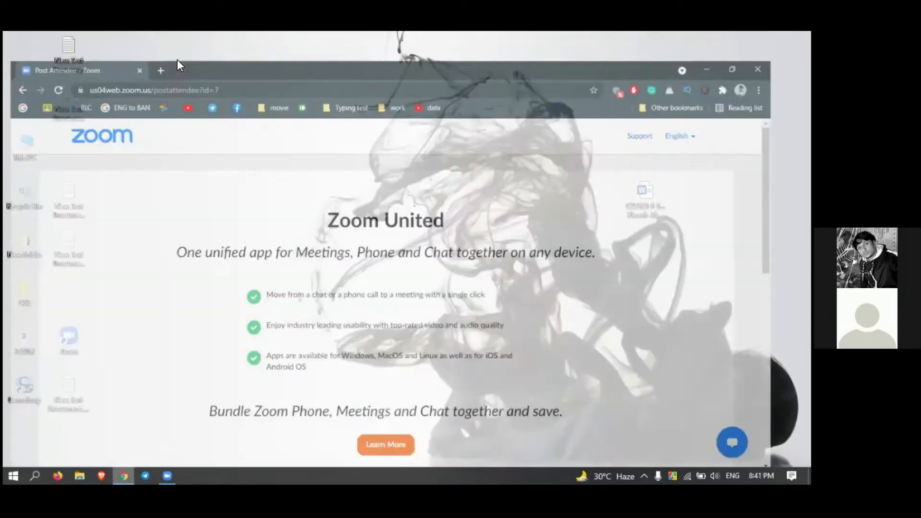
Switch to Chrome, load fiverr.com in a new tab and open the seller's YouTube channel SEO and video promotion gig
left_click(161, 71)
left_click(177, 60)
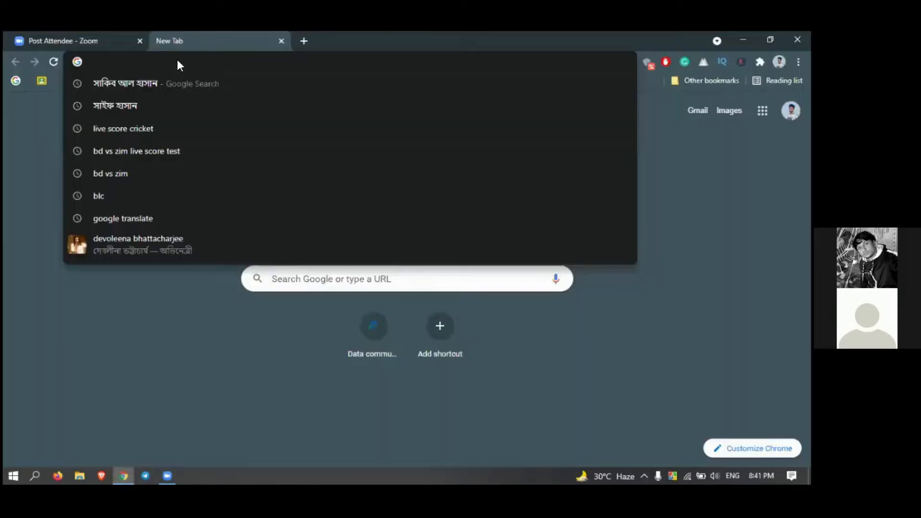
type("fiverr.com")
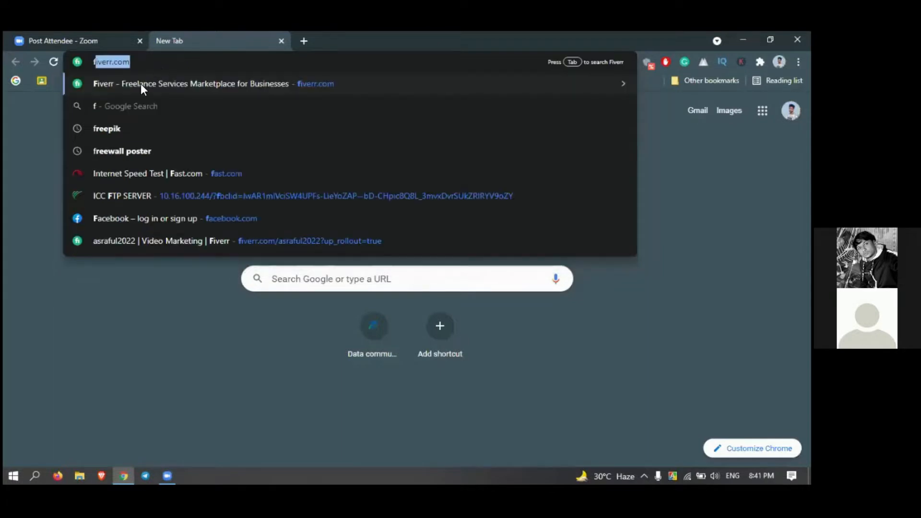
key("Return")
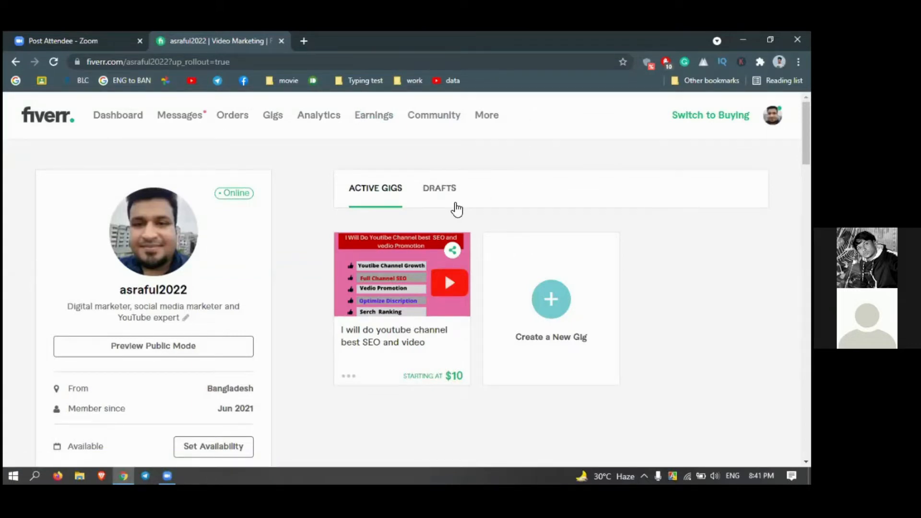
left_click(382, 258)
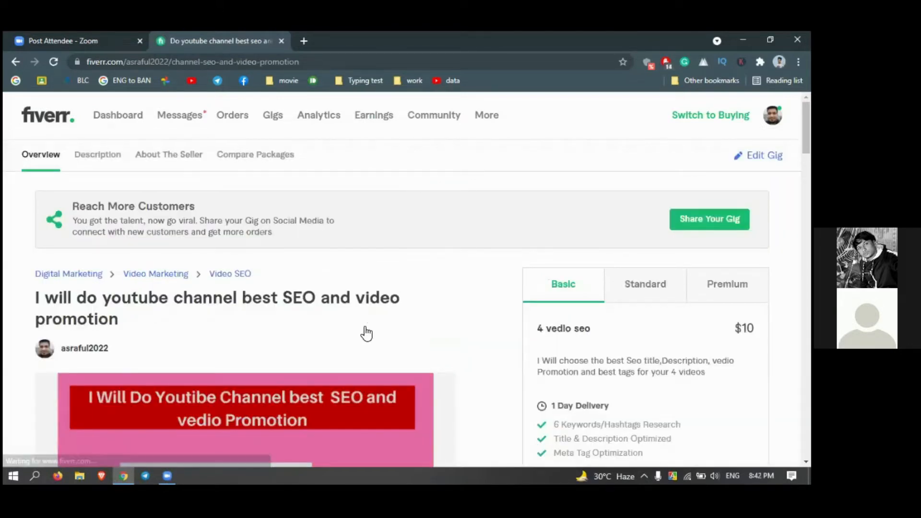
Copy the gig description's opening paragraph, from "Can't find enough subscriptions" to "SEO Promotion Let's manage."
scroll(366, 332, "down", 4)
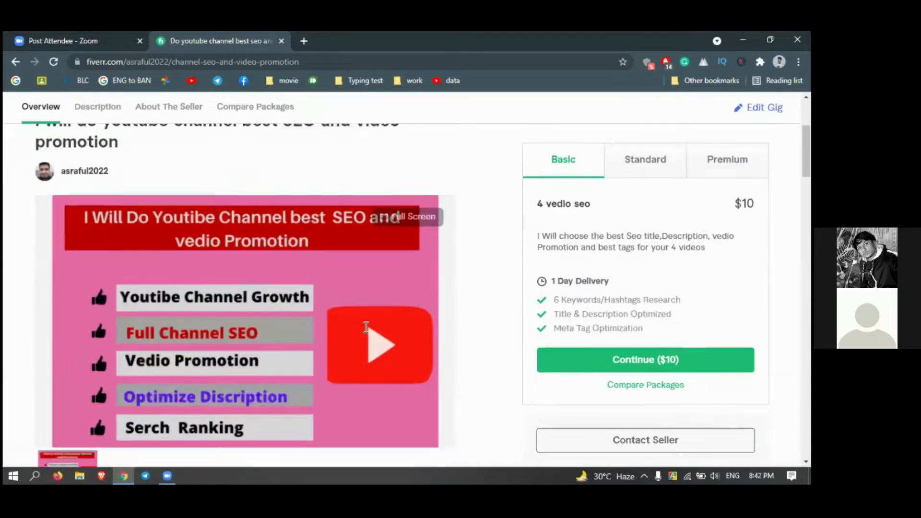
scroll(323, 347, "down", 6)
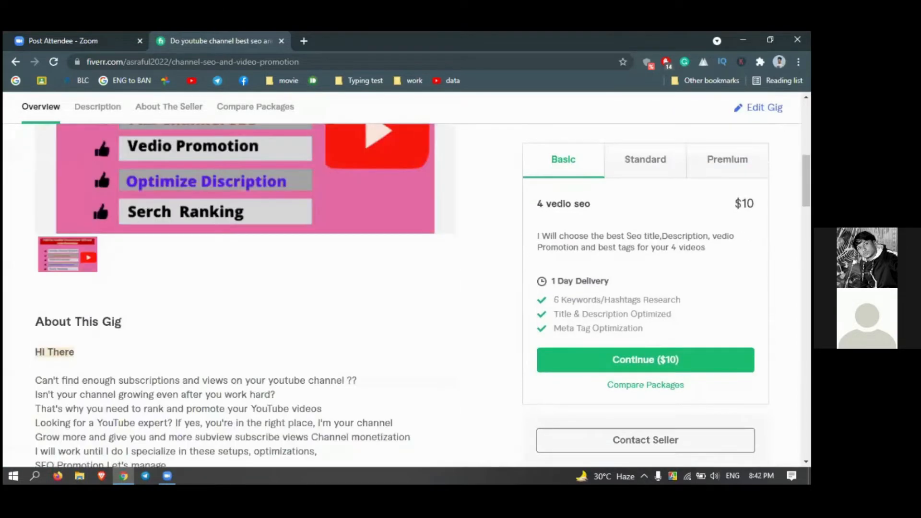
scroll(309, 338, "down", 3)
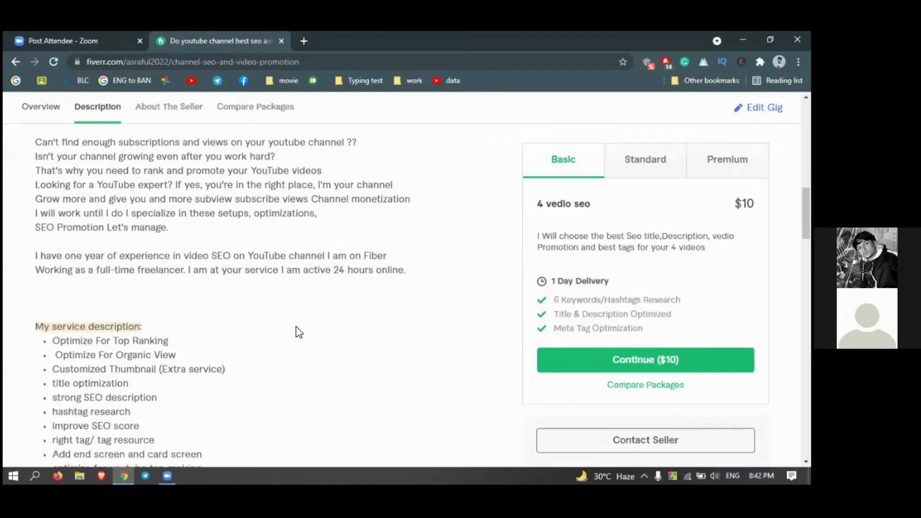
scroll(326, 345, "down", 2)
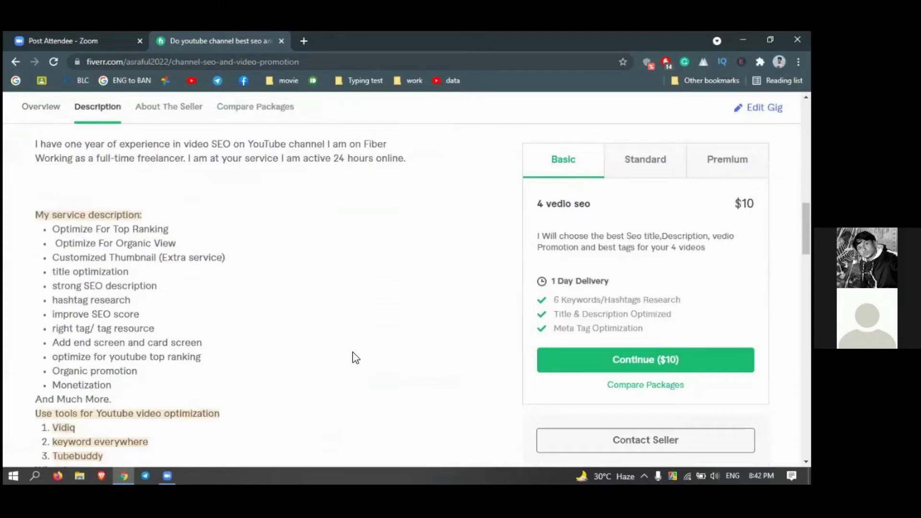
scroll(355, 357, "down", 1)
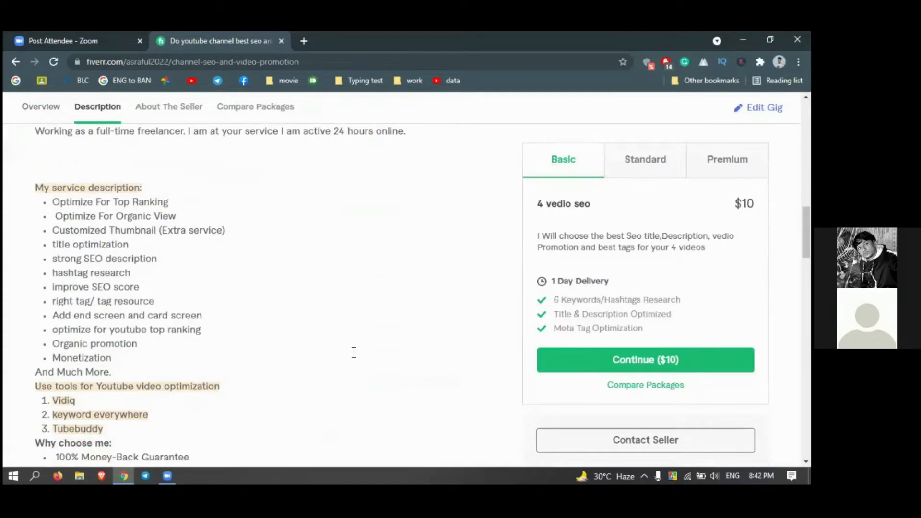
scroll(201, 401, "up", 3)
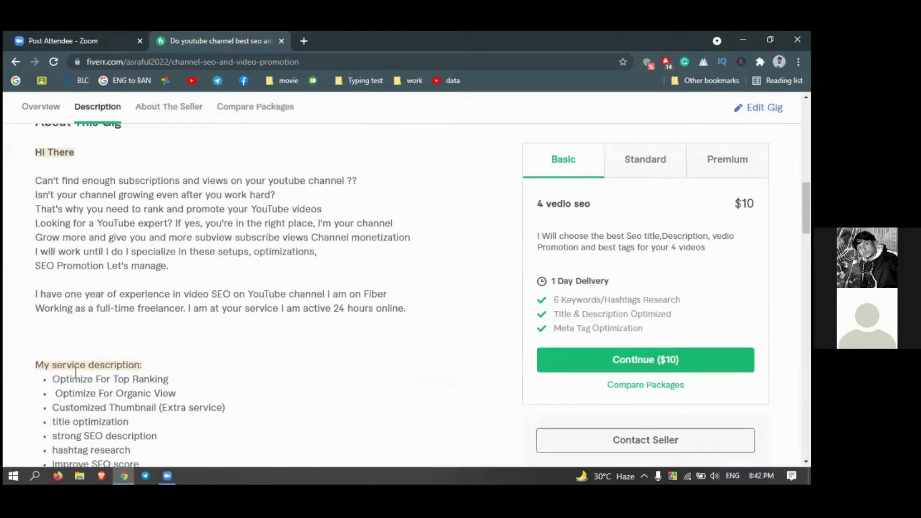
scroll(75, 374, "up", 1)
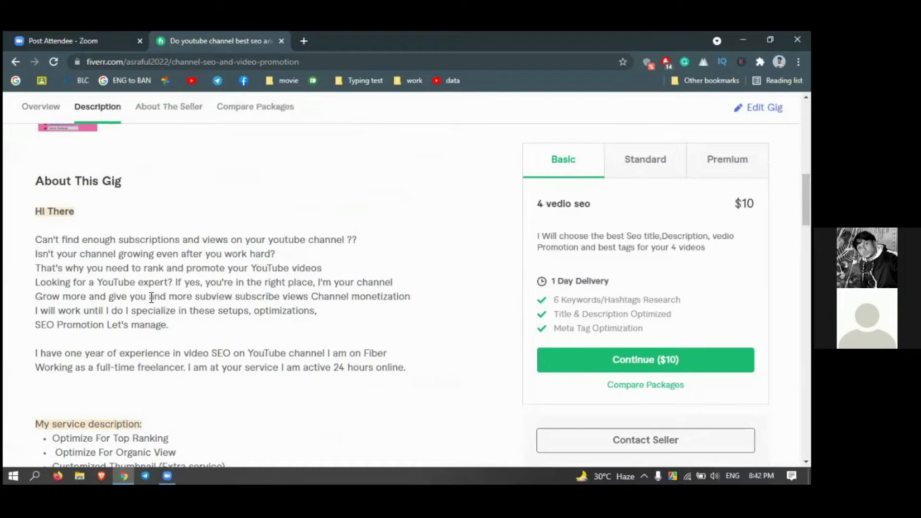
left_click_drag(168, 326, 37, 244)
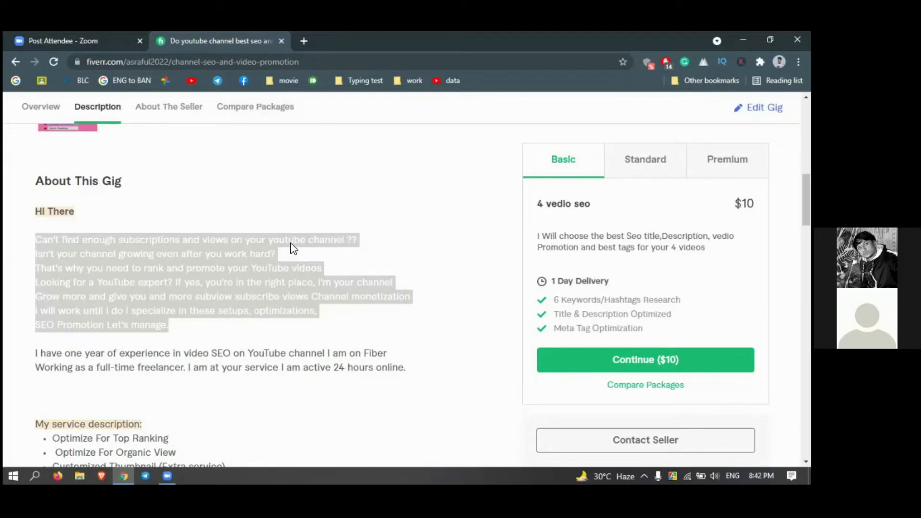
left_click(302, 39)
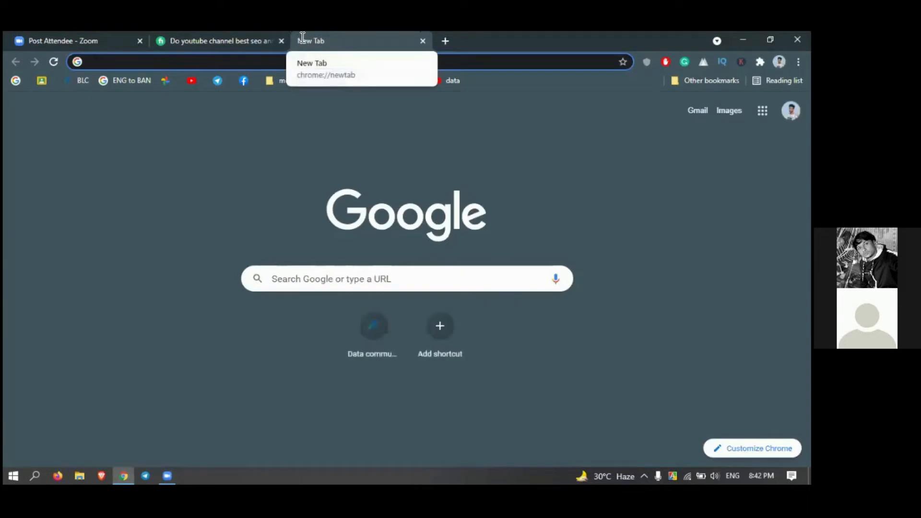
left_click(276, 60)
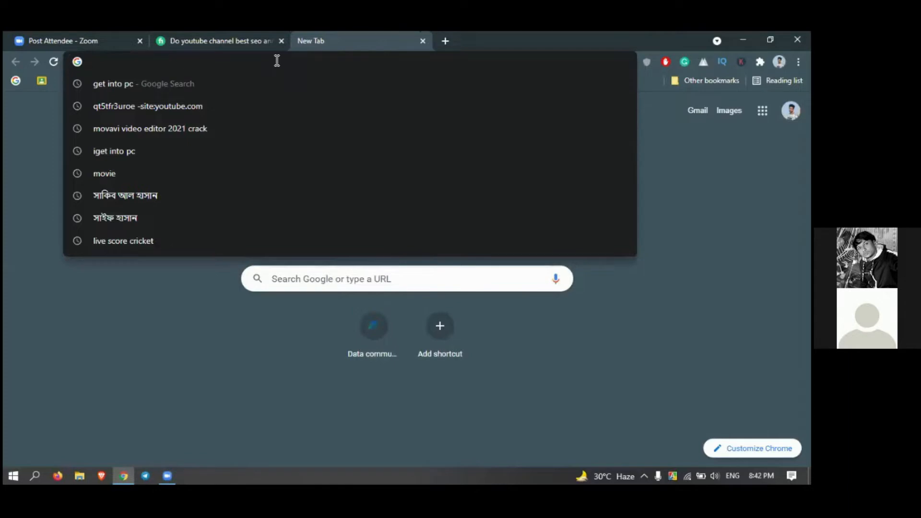
type("google")
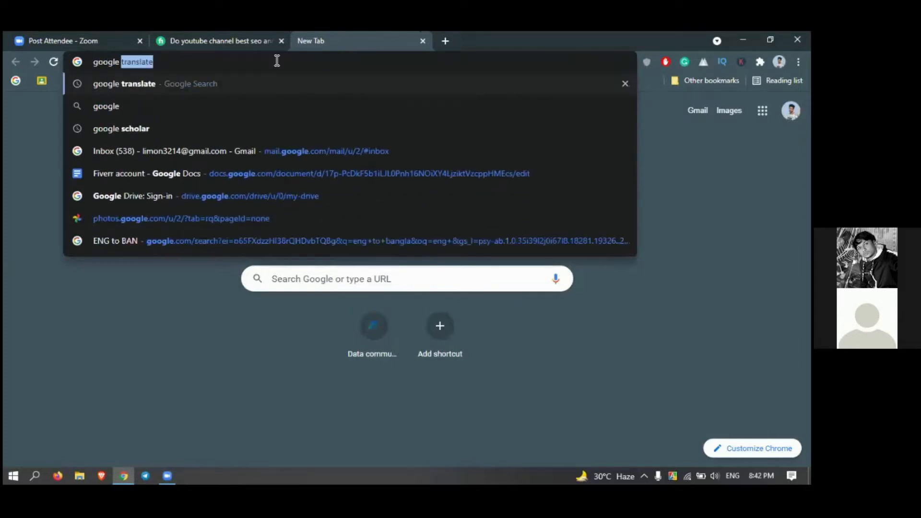
key("BackSpace")
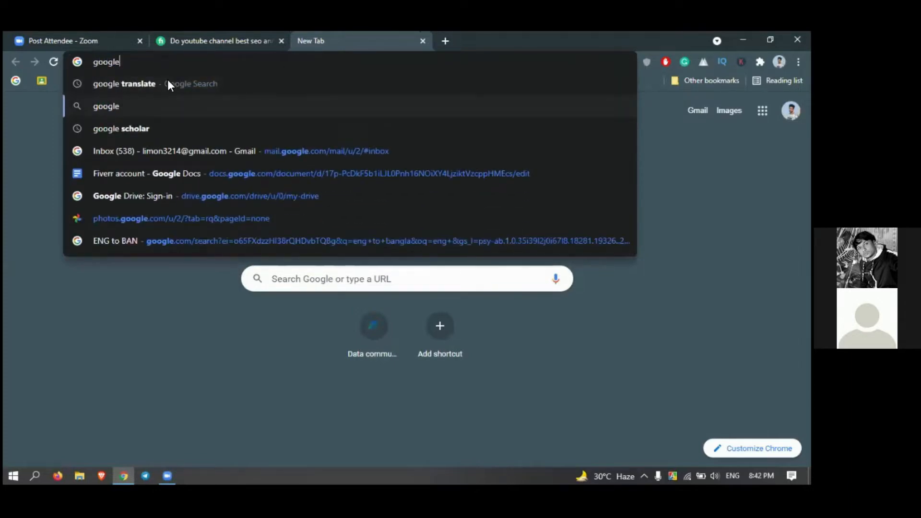
key("Return")
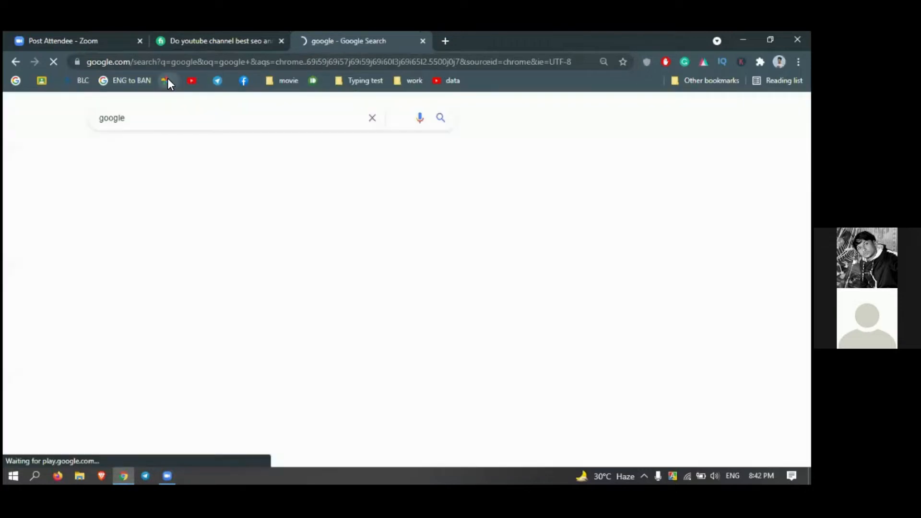
left_click(166, 80)
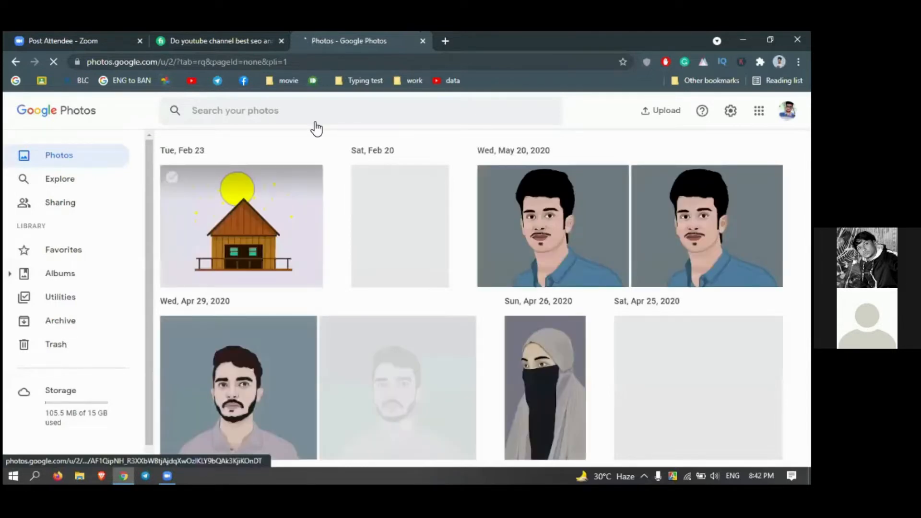
Replace the Google Photos tab with a new one, search for google translate and open the Google Translate site
left_click(443, 41)
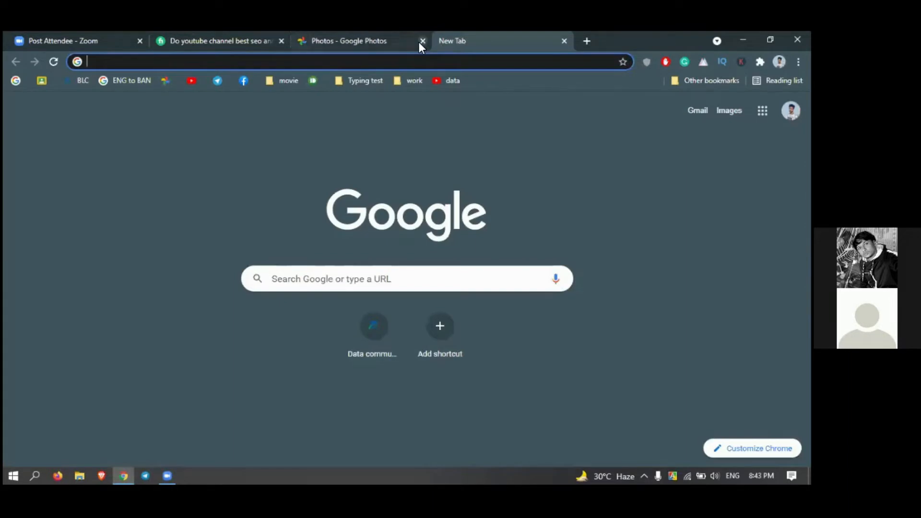
left_click(420, 42)
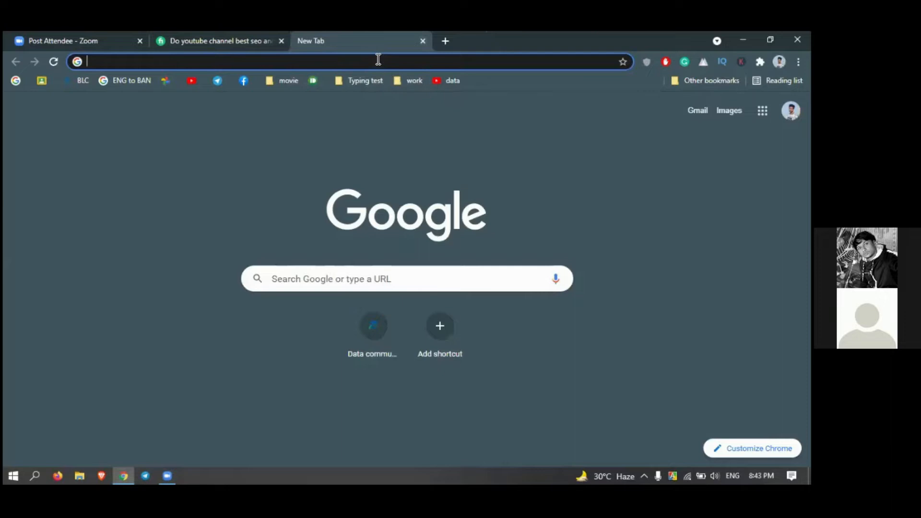
left_click(335, 62)
type("goo")
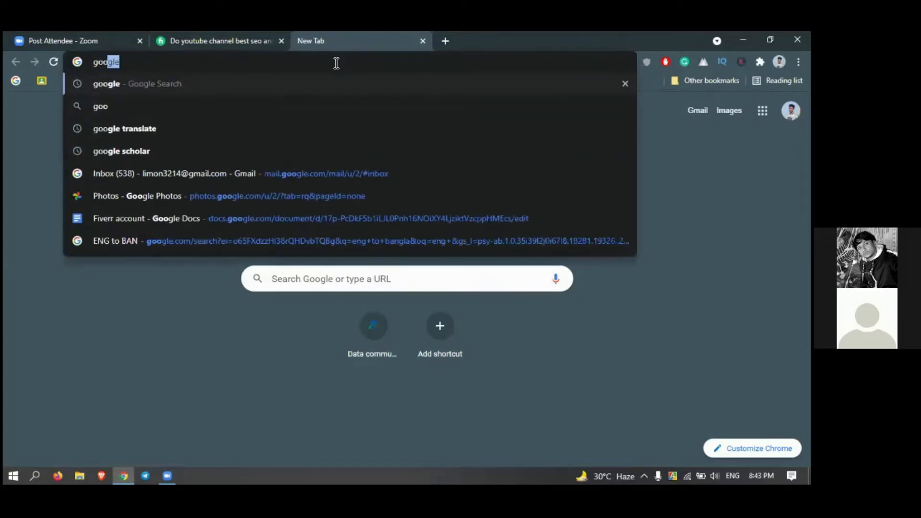
type("gl")
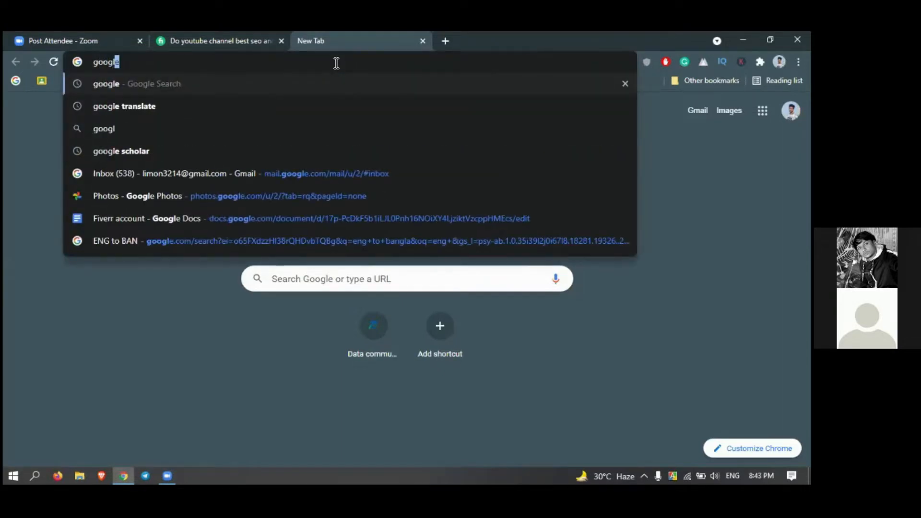
type("r")
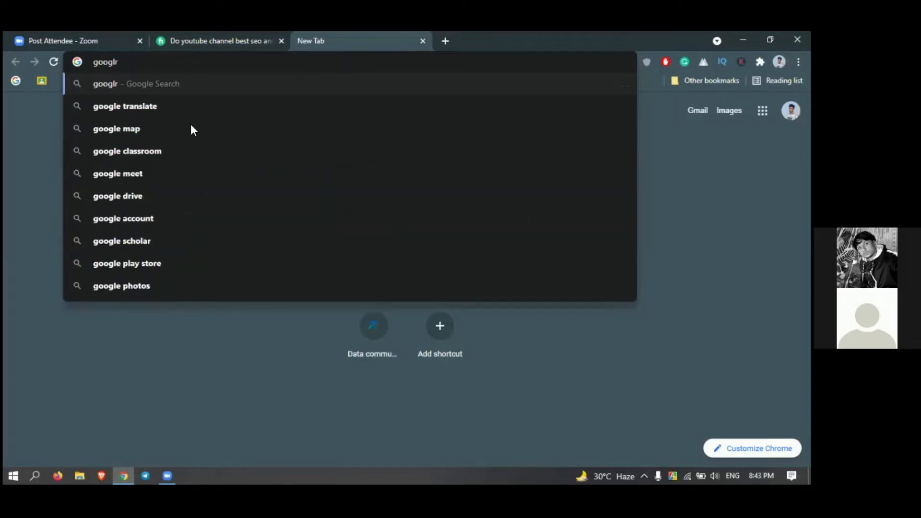
left_click(174, 105)
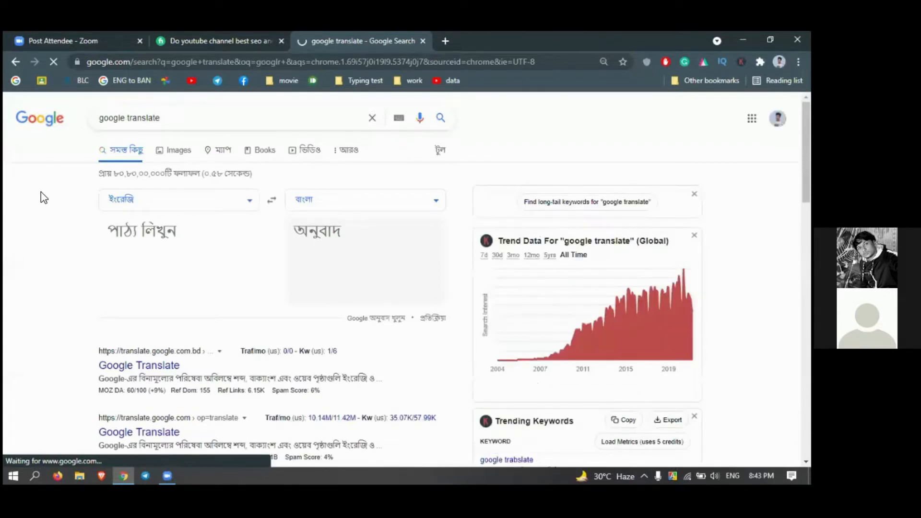
left_click(142, 367)
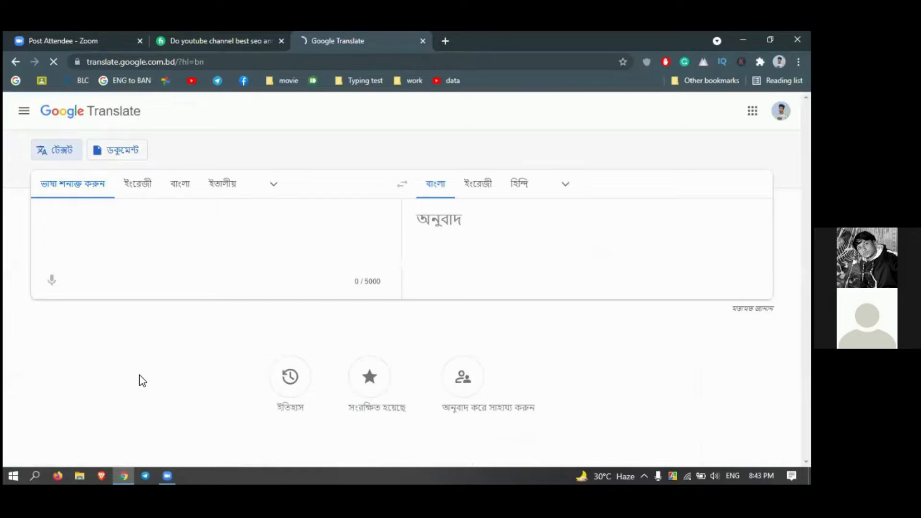
Bookmark the Google Translate page in the Bookmarks bar under the name Google Translate
left_click(621, 59)
left_click(621, 62)
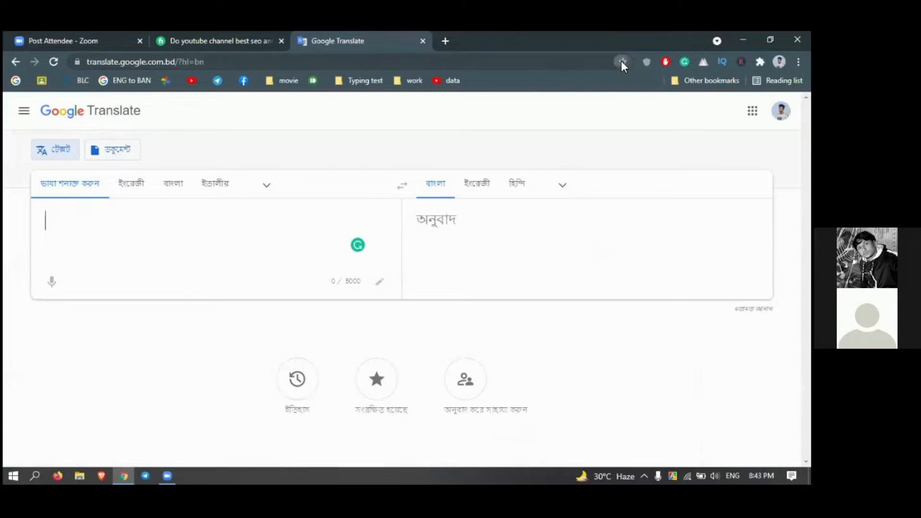
left_click(622, 61)
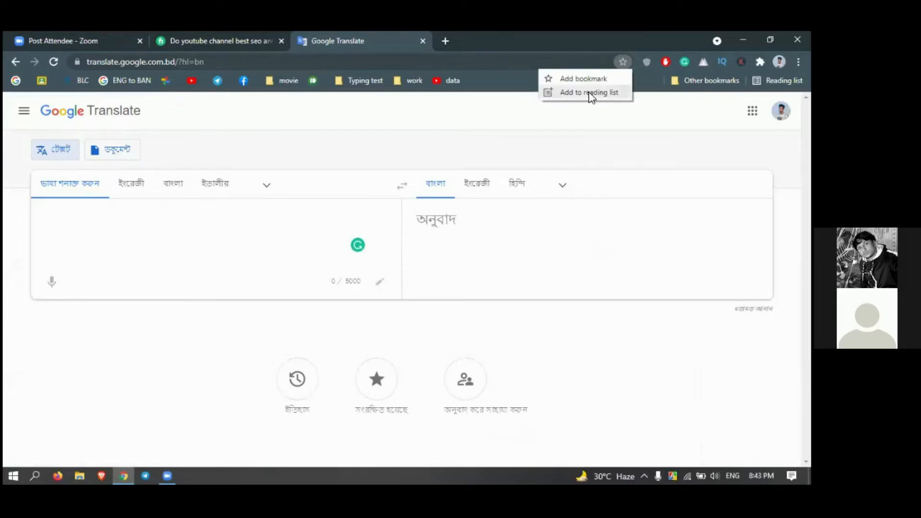
left_click(586, 78)
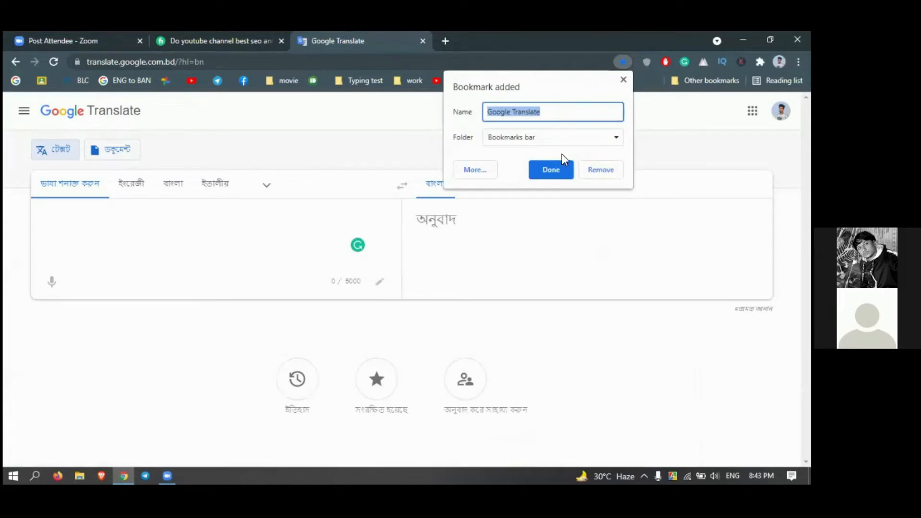
left_click(553, 164)
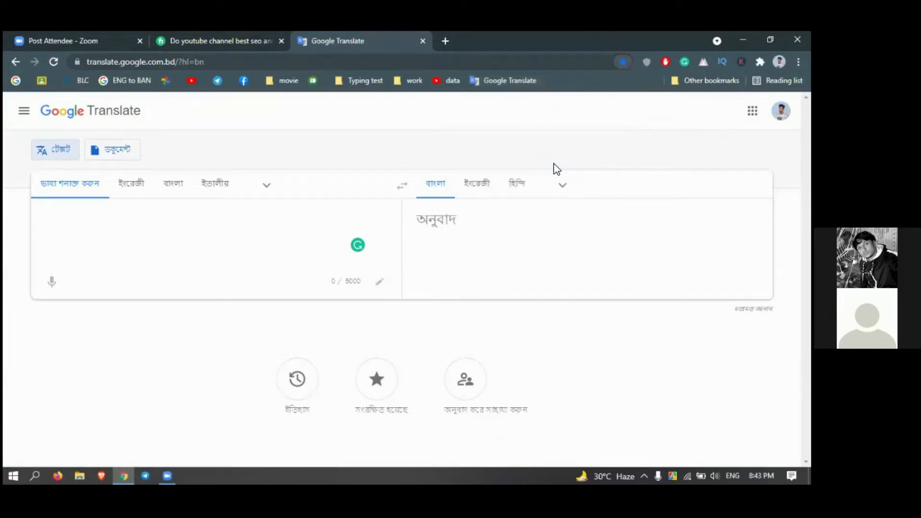
Paste the copied gig paragraph into Google Translate to translate it into Bangla, and return to the Fiverr gig page
left_click(325, 212)
type("Can't find enough subscriptions and views on your youtube channel ??  Isn't your channel growing even after you work hard ?  That's why you need to rank and promote your YouTube videos  Looking for a YouTube expert ? If yes, you're in the right place, I'm your channel  Grow more and give you and more subview subscribe views Channel monetization  I will work until I do I specialize in these setups, optimizations,  SEO Promotion Let's manage.")
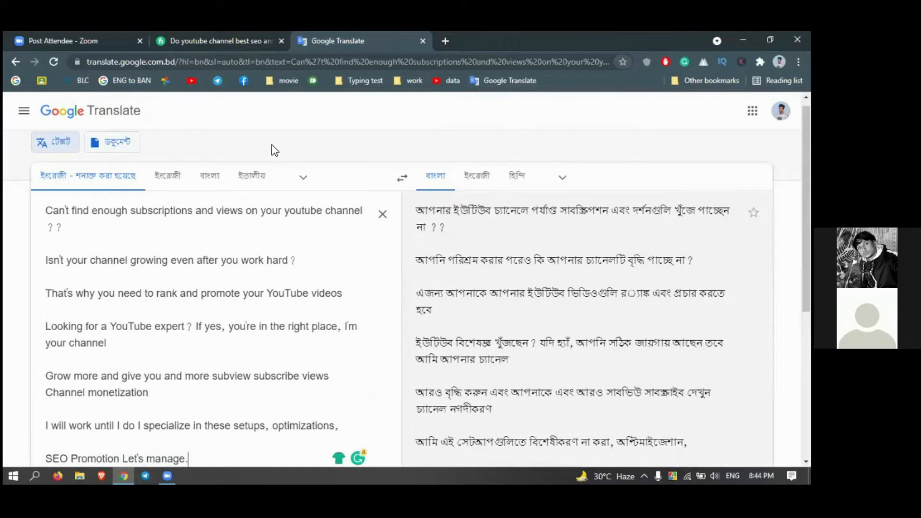
left_click(187, 41)
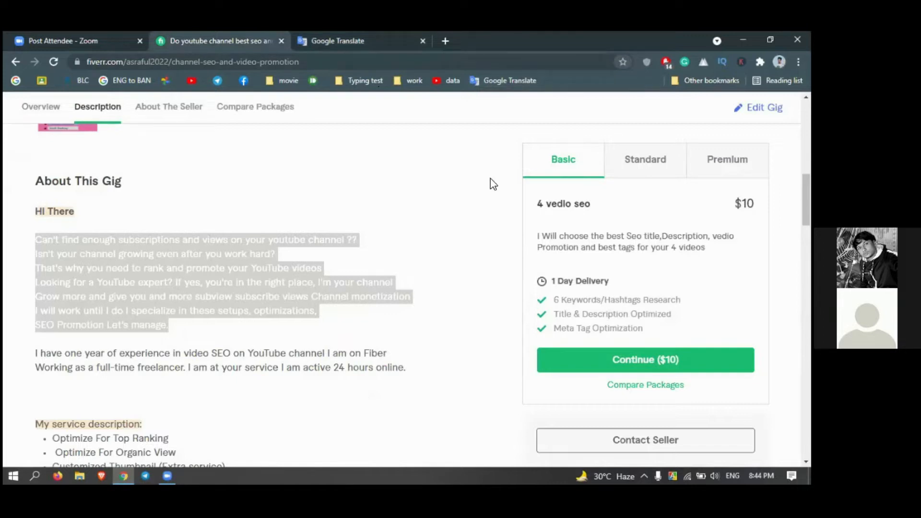
Open a new browser tab, return to the Fiverr gig page and review its service description list
left_click(445, 41)
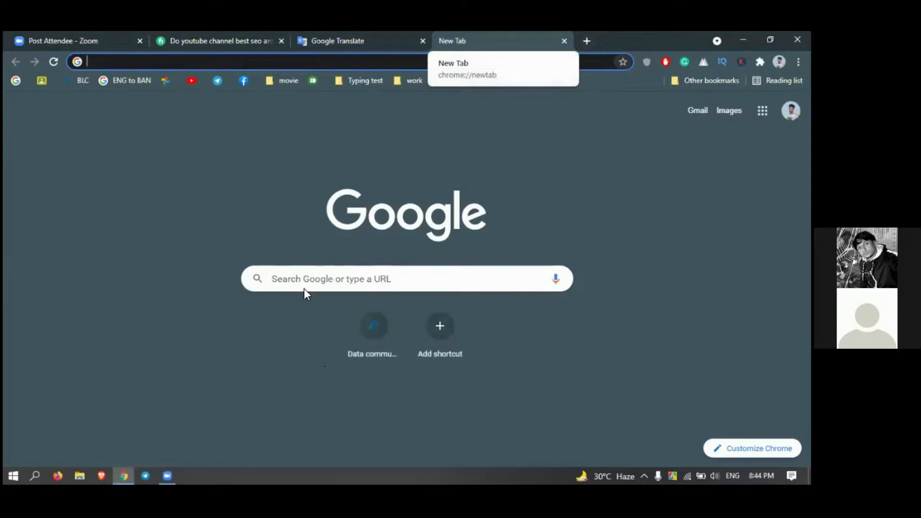
left_click(235, 41)
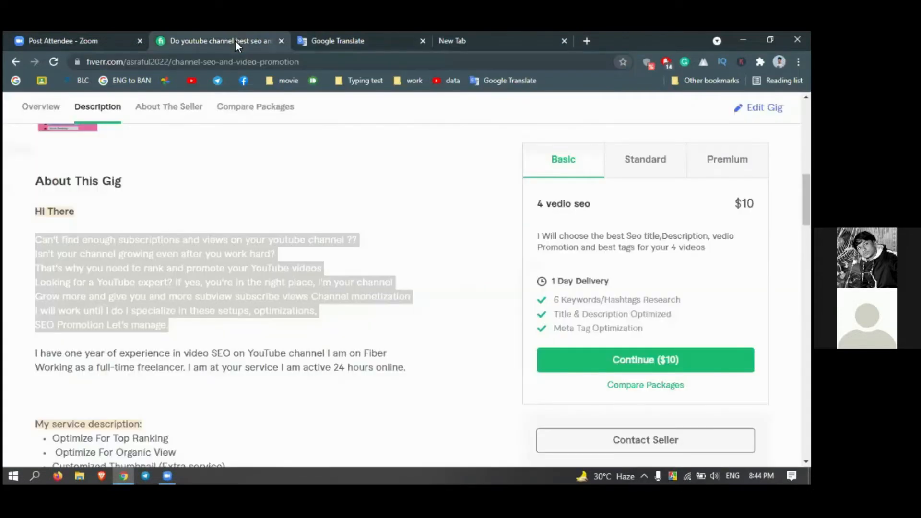
scroll(214, 384, "down", 5)
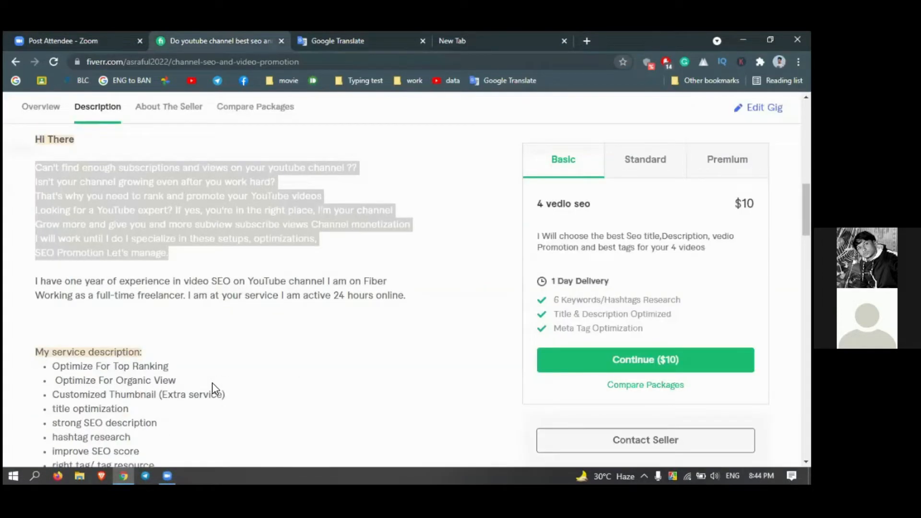
scroll(213, 383, "down", 1)
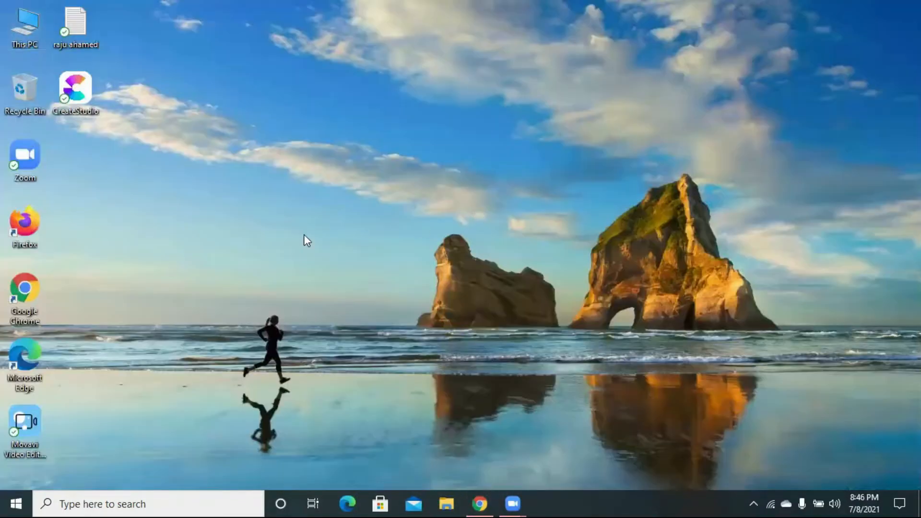
Switch to File Explorer and look through the gig thumbnail images in the Gig new 2020 folder on New Volume (G:)
double_click(26, 40)
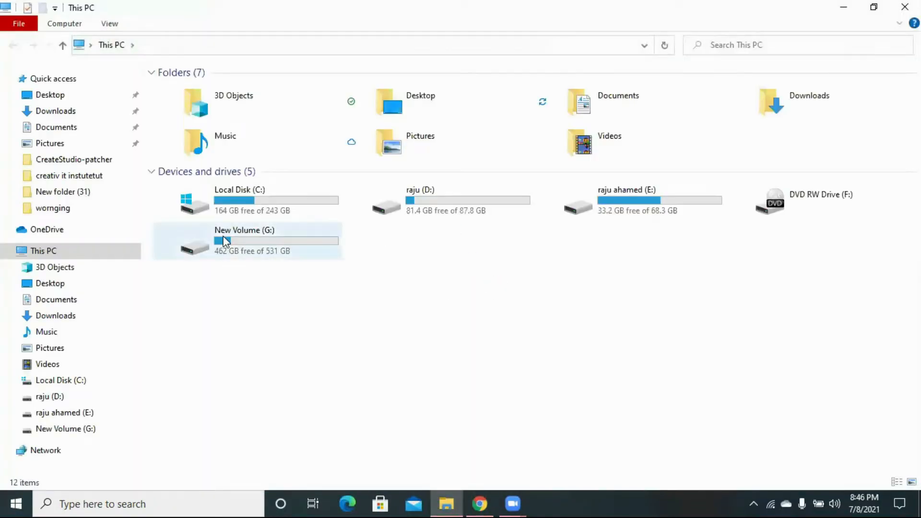
double_click(226, 240)
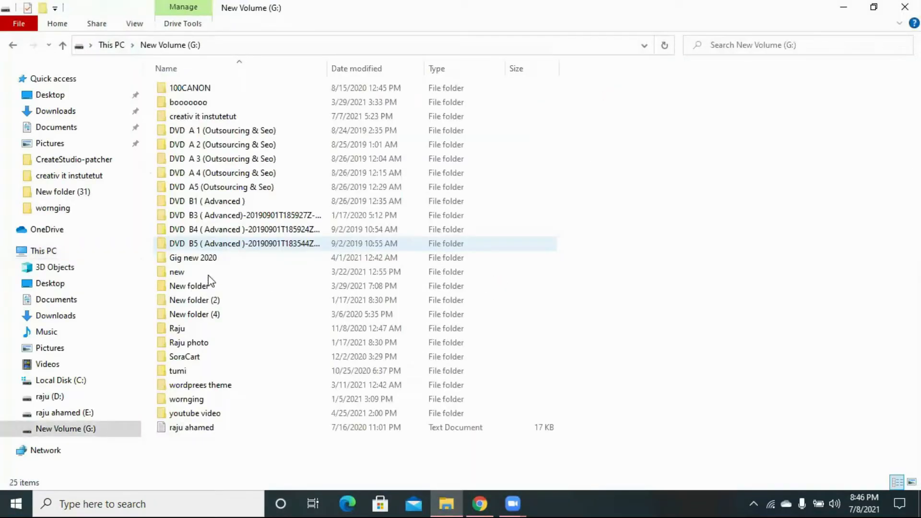
double_click(204, 262)
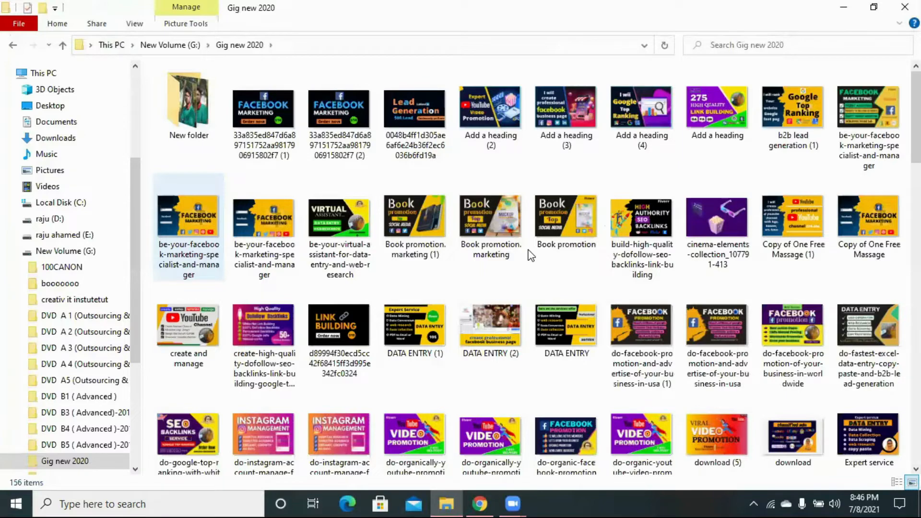
scroll(530, 255, "down", 2)
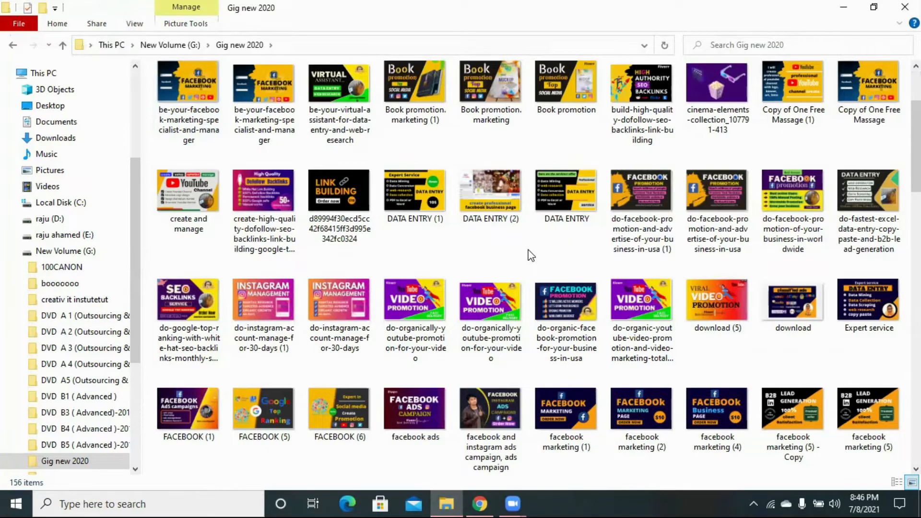
scroll(531, 256, "down", 5)
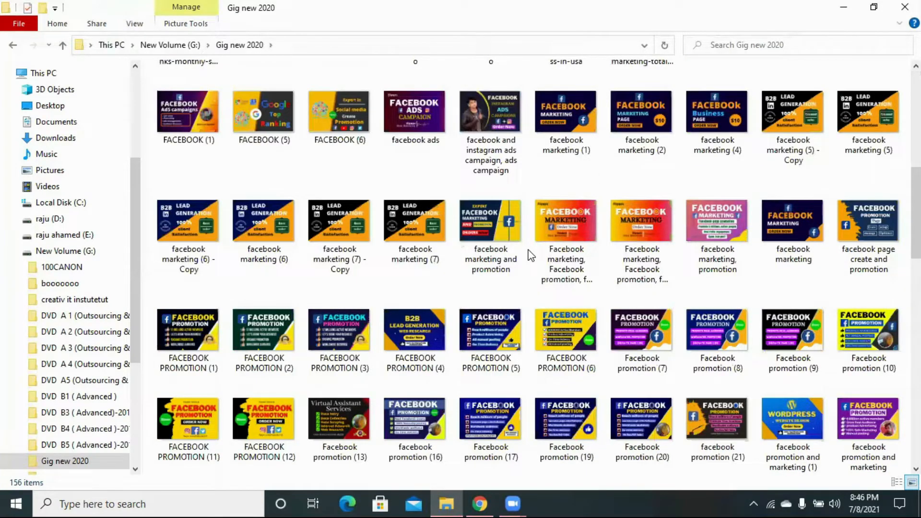
scroll(531, 255, "down", 10)
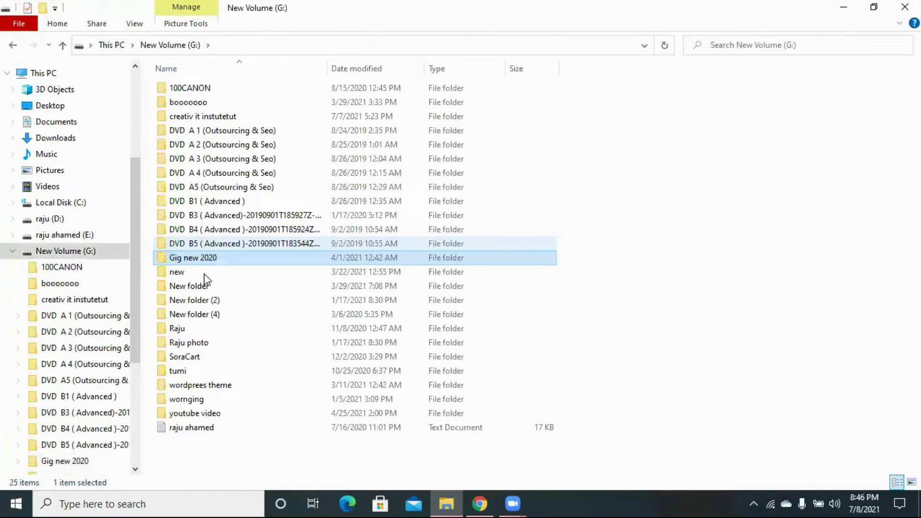
Check the contents of new and New folder on drive G:, and delete New folder
double_click(205, 274)
left_click(63, 45)
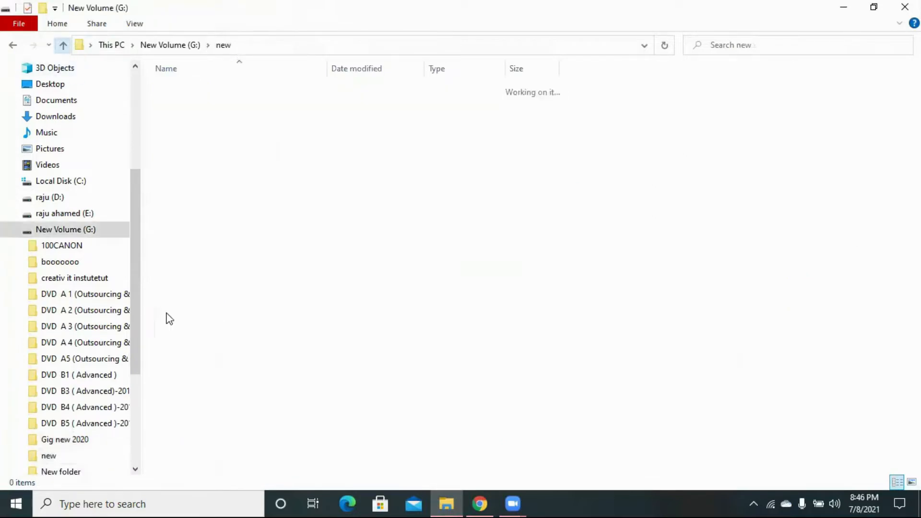
double_click(206, 288)
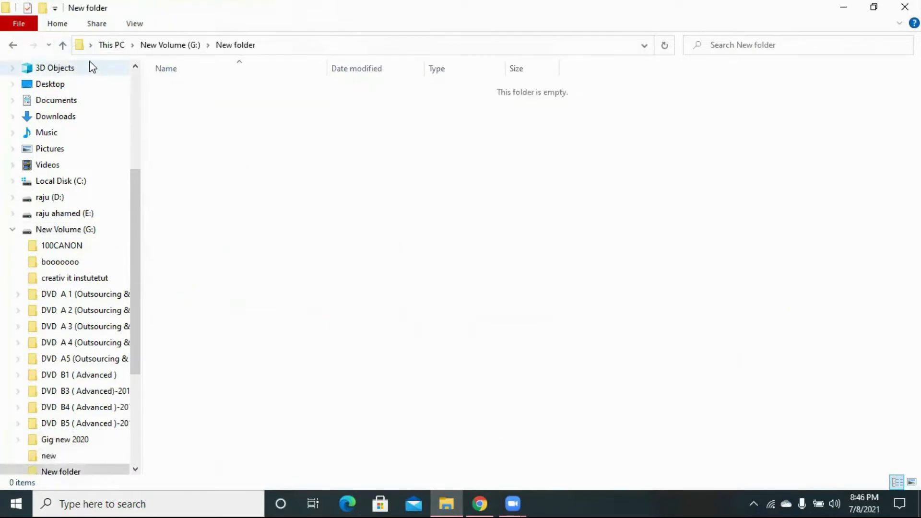
left_click(61, 47)
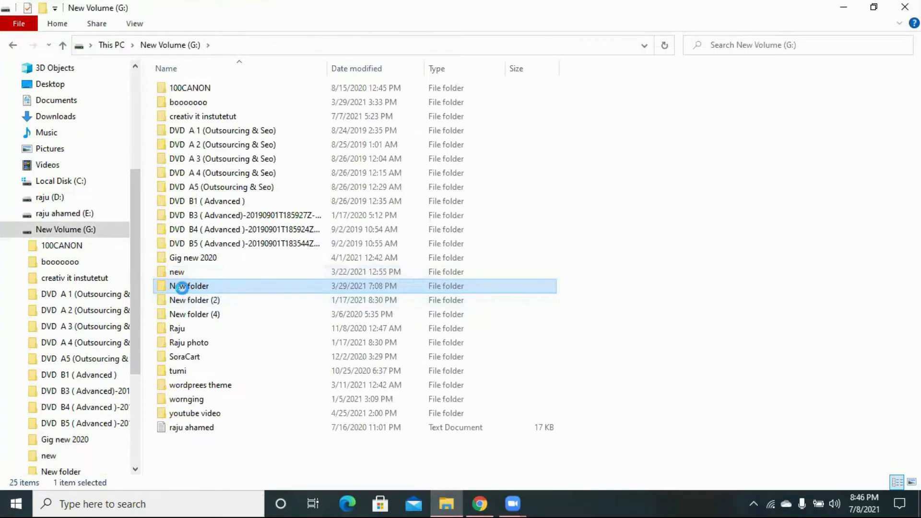
right_click(182, 289)
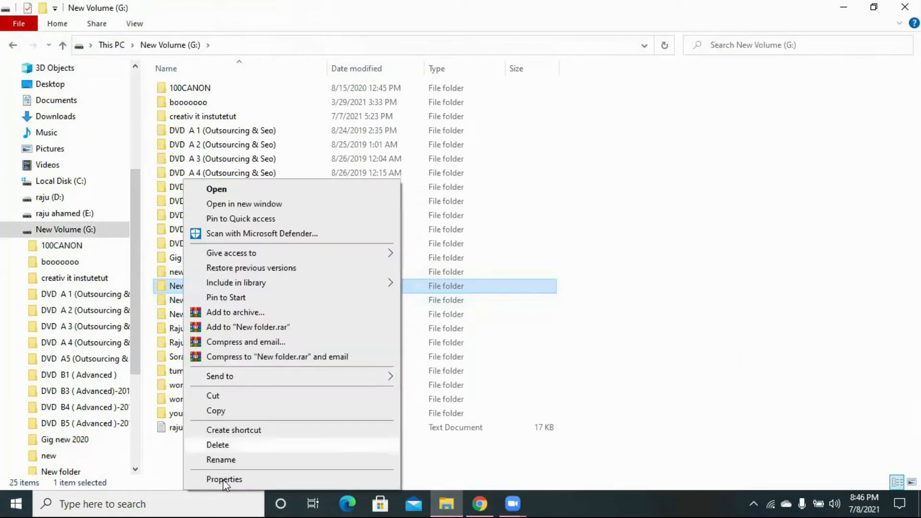
left_click(218, 445)
Look through the images in New folder (2)\pictures and New folder (4)\new Gig, and return to the root of drive G:
double_click(202, 301)
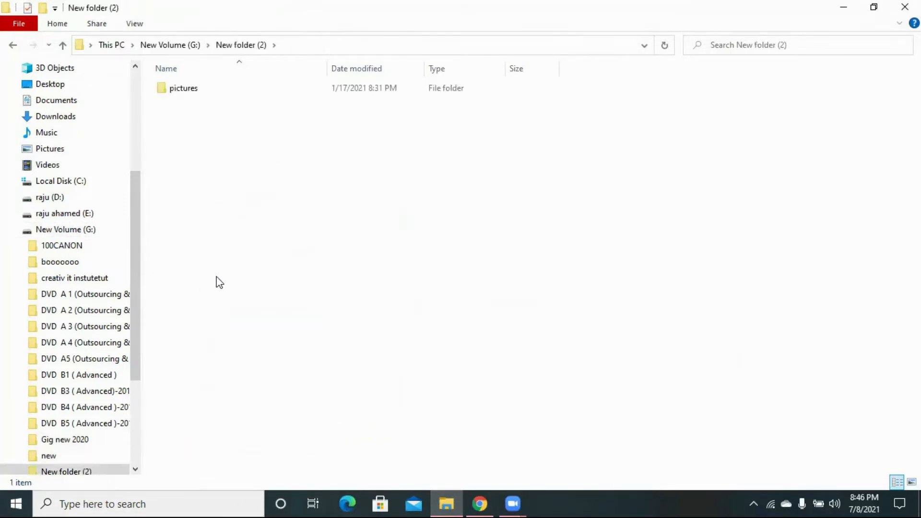
double_click(172, 90)
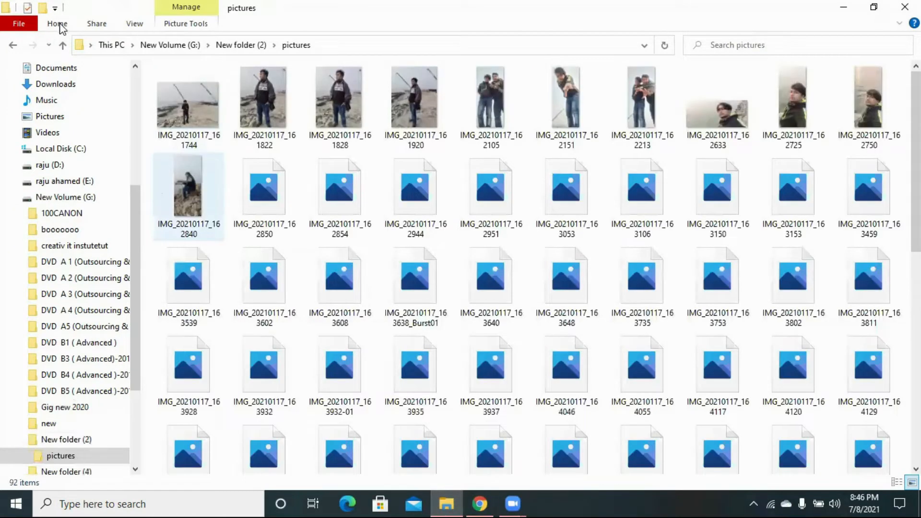
double_click(62, 46)
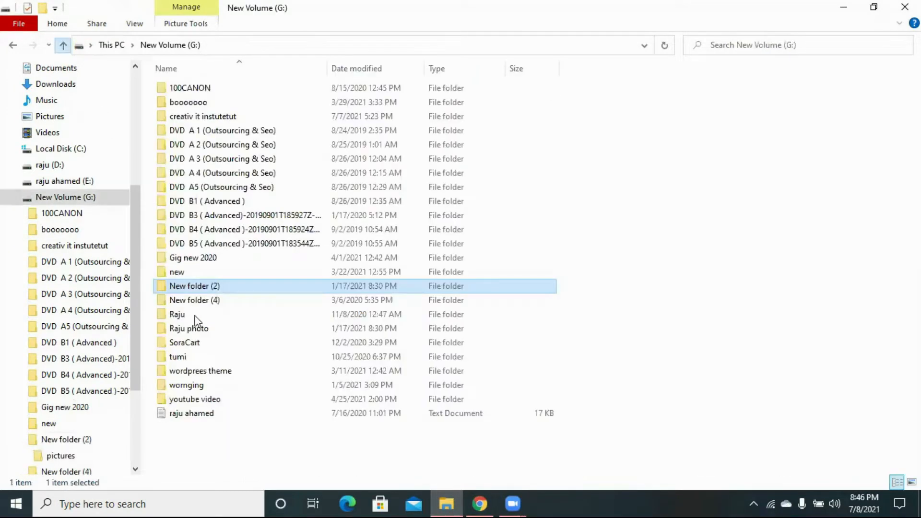
double_click(193, 302)
double_click(184, 92)
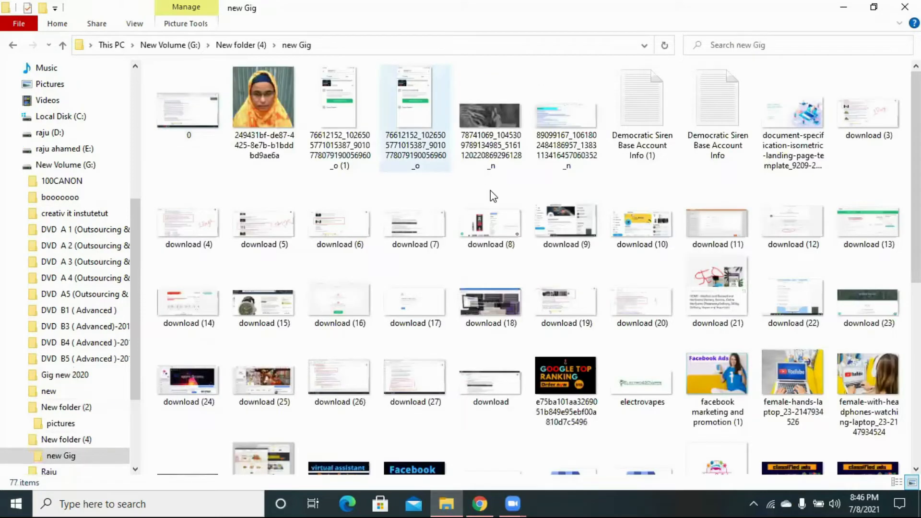
scroll(494, 195, "down", 10)
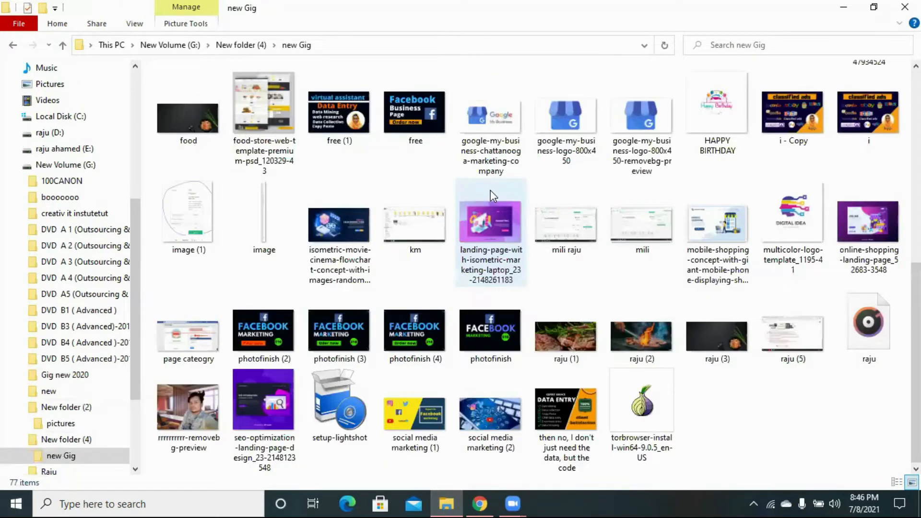
left_click(63, 46)
left_click(63, 46)
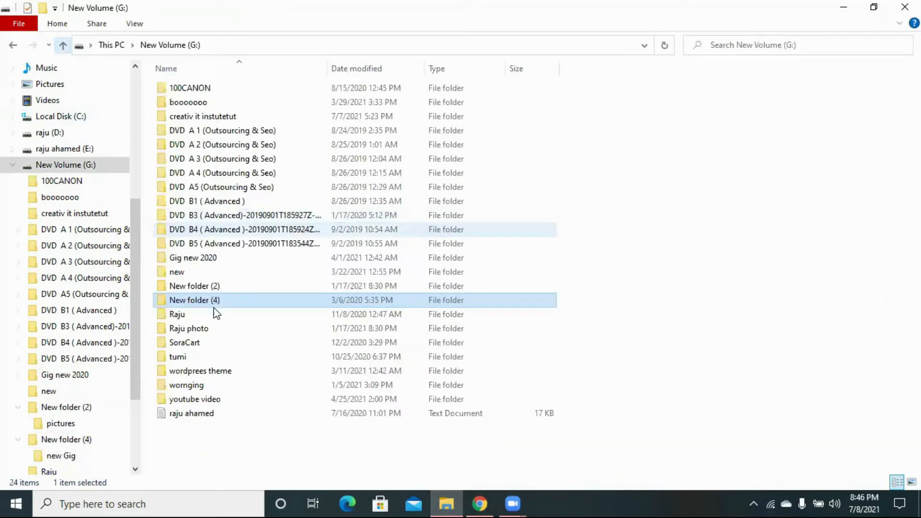
Look through the two personal folders listed after New folder (4) for gig images, and return to the root of drive G:
left_click(211, 317)
double_click(211, 316)
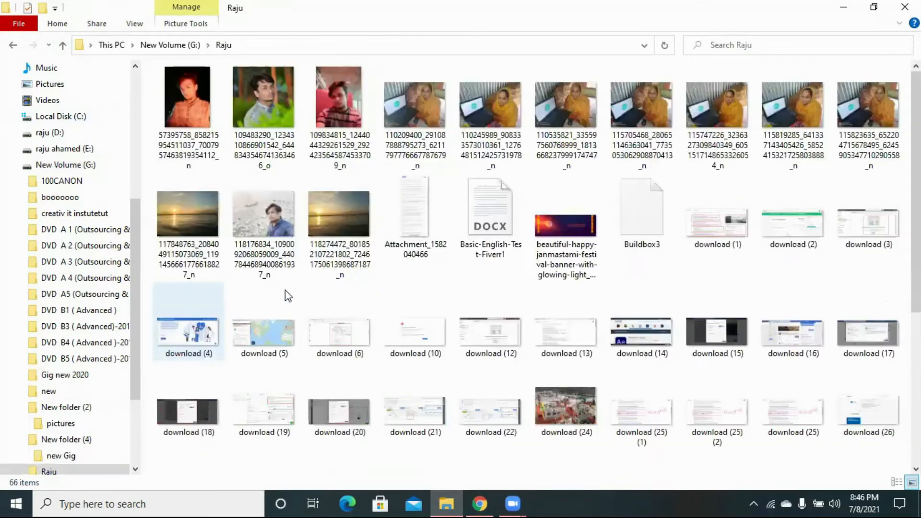
left_click(62, 46)
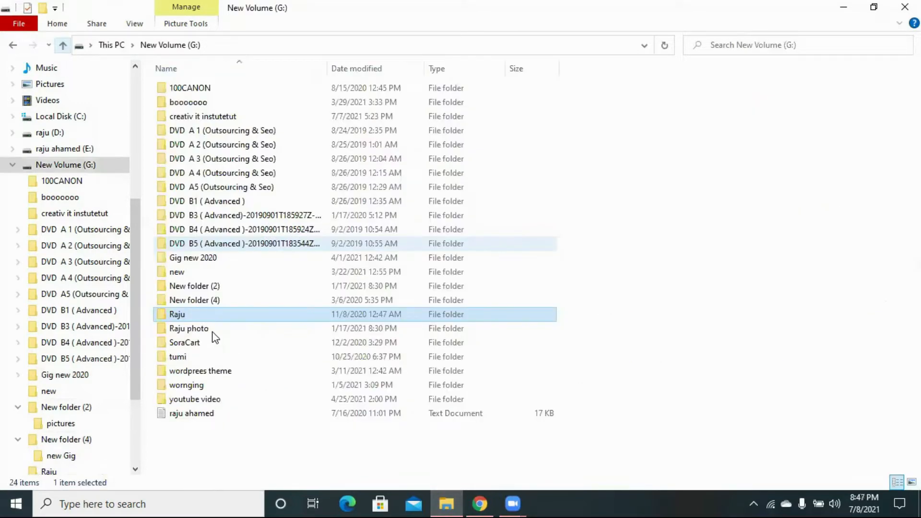
left_click(212, 332)
double_click(212, 332)
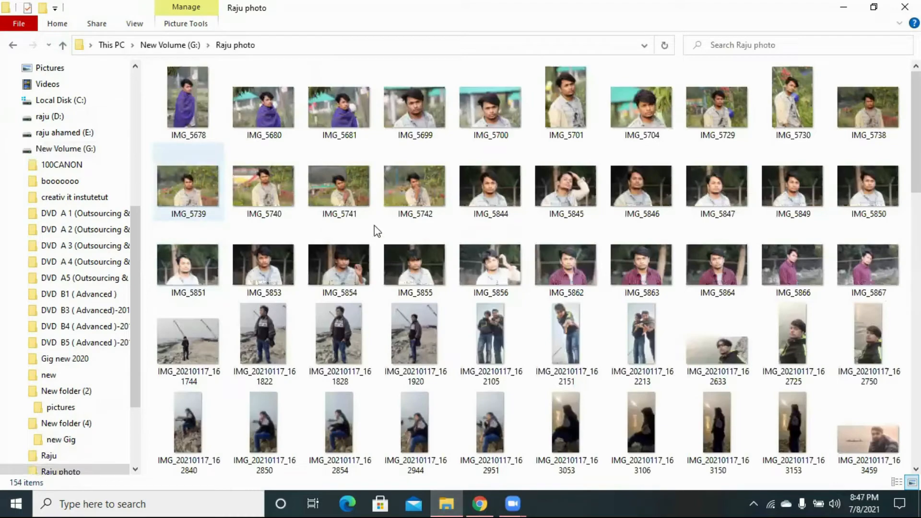
key("alt+Up")
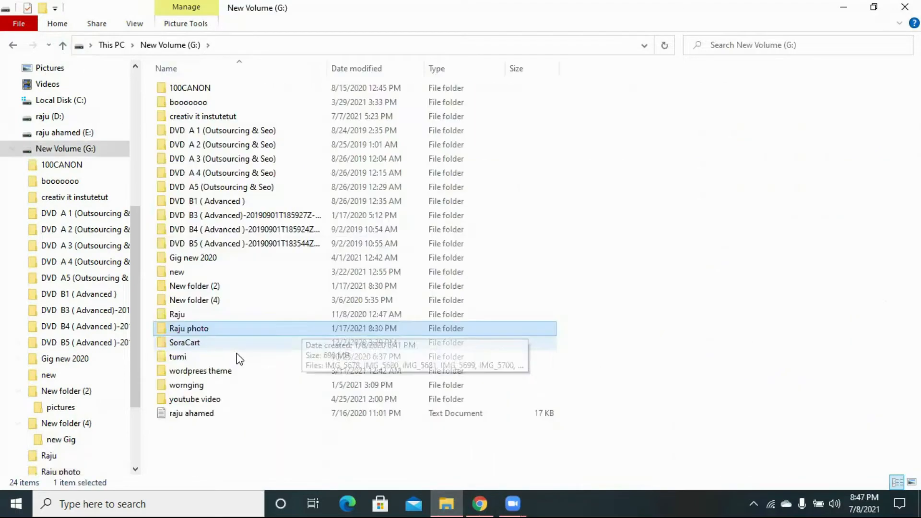
Check the tumi, wordprees theme and wornging folders for gig images, and return to the root of drive G:
double_click(214, 358)
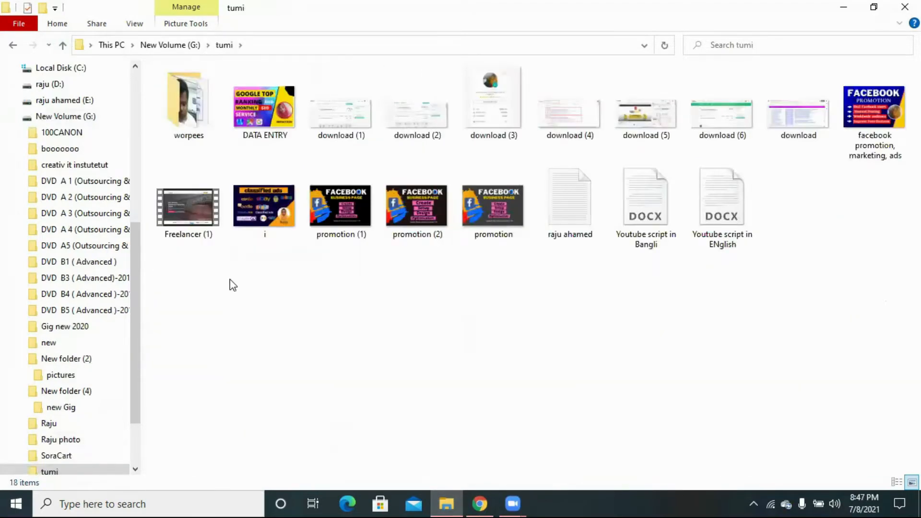
left_click(62, 45)
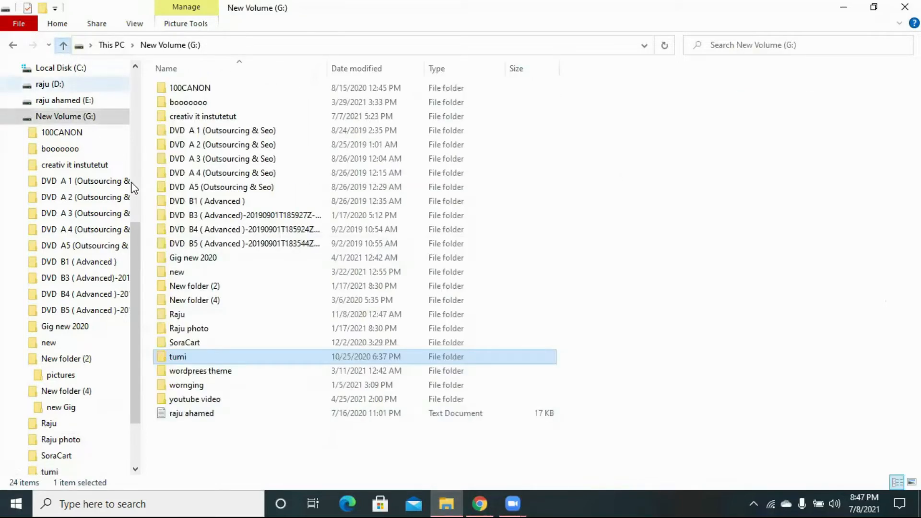
double_click(206, 374)
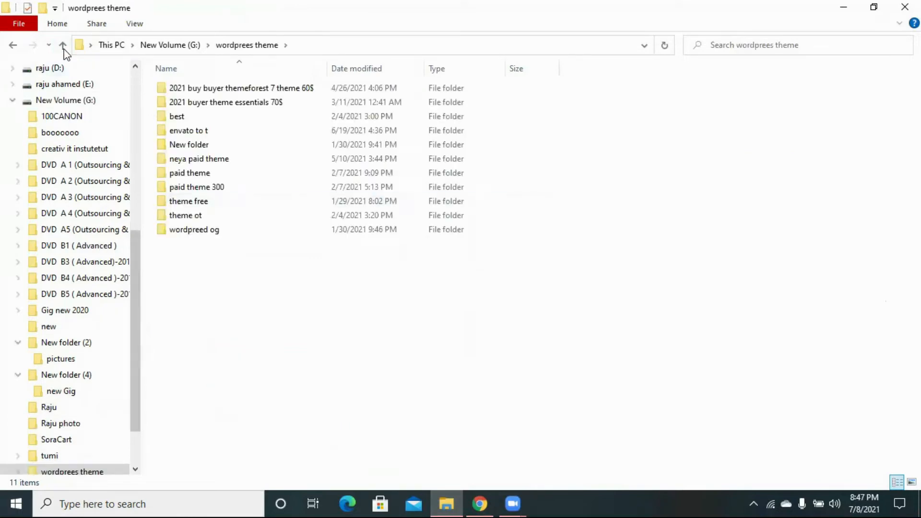
left_click(63, 45)
double_click(216, 389)
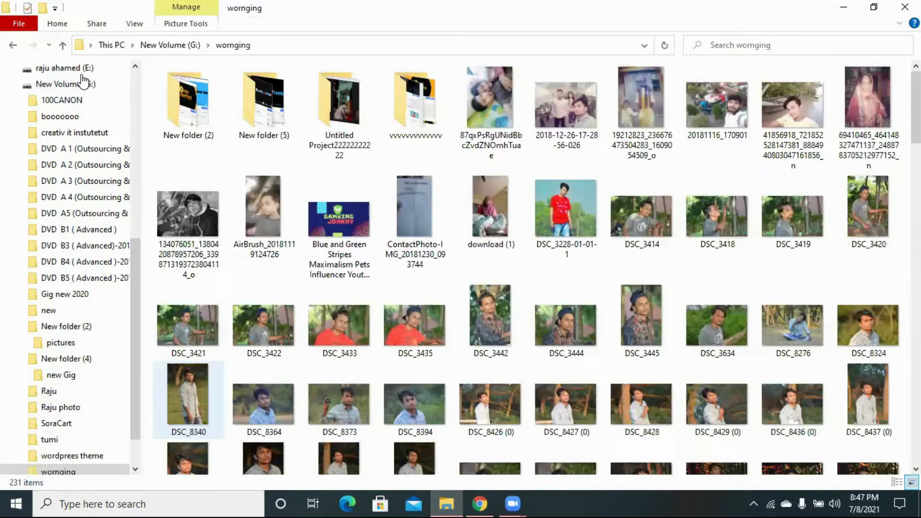
key("BackSpace")
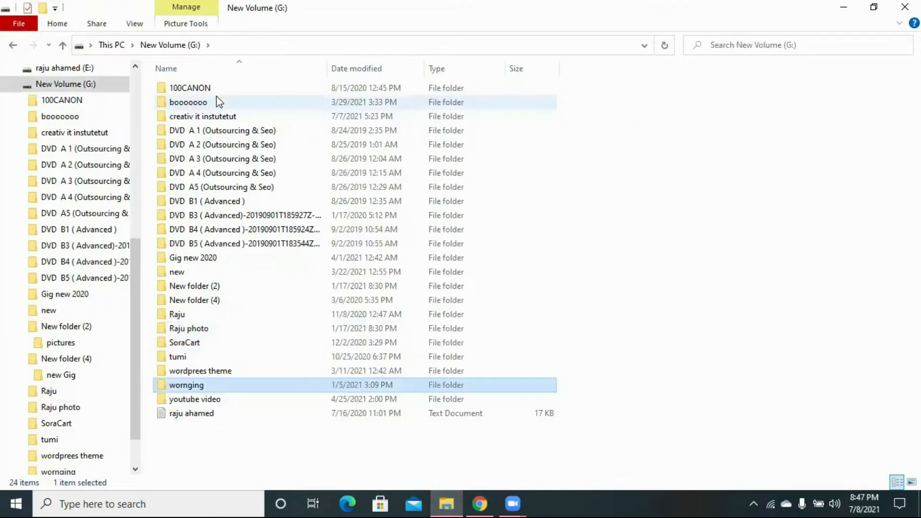
Open the booooooo folder and view the second YouTube video promotion banner in Photos, then minimize the viewer
double_click(218, 101)
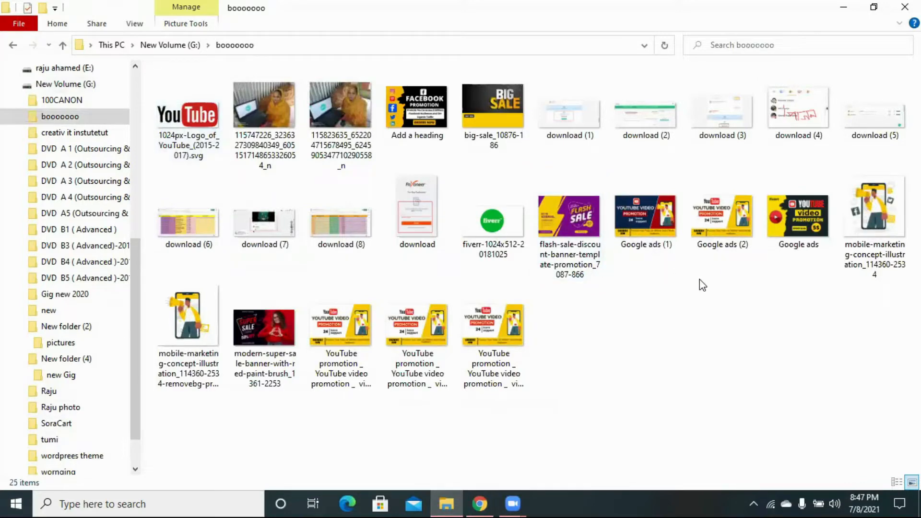
left_click(799, 255)
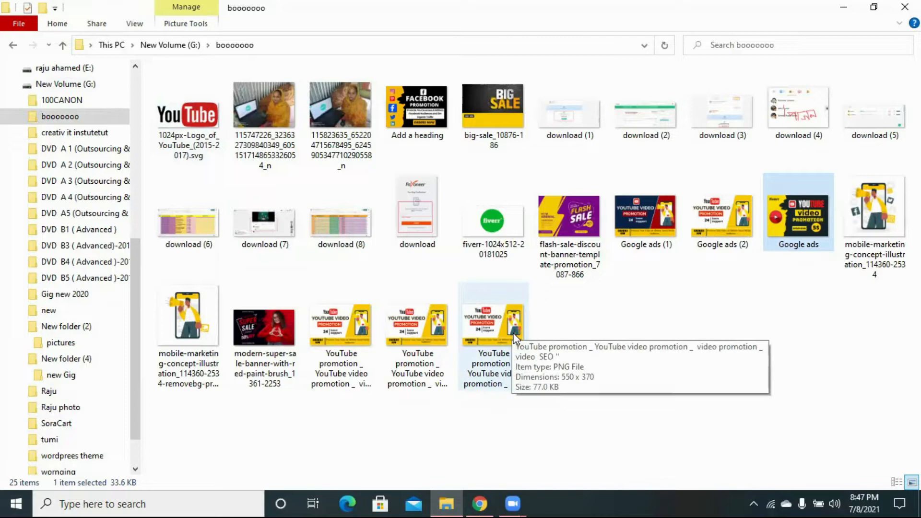
double_click(424, 334)
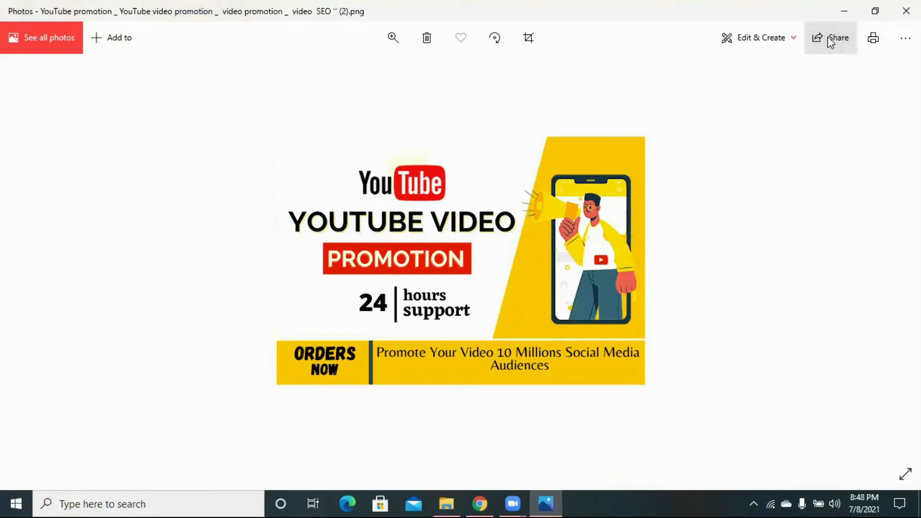
left_click(839, 7)
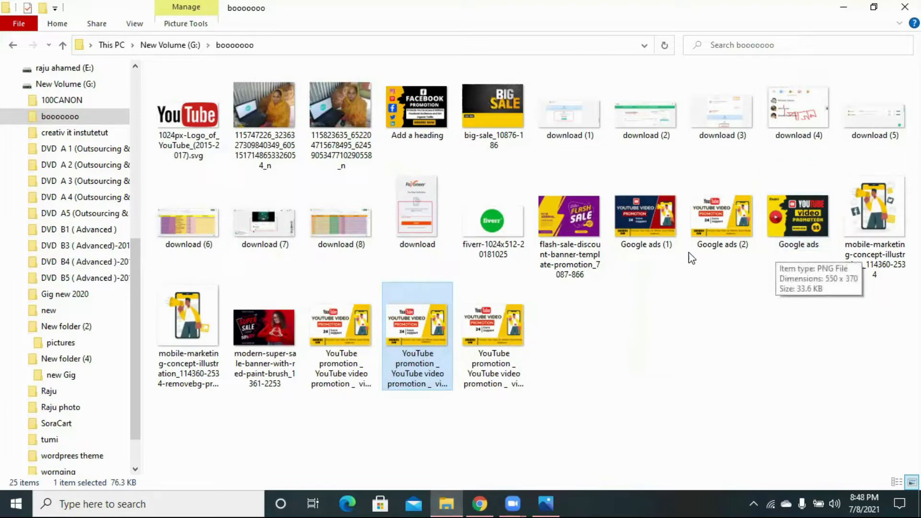
Switch to Chrome and open Facebook from the new tab page
left_click(479, 501)
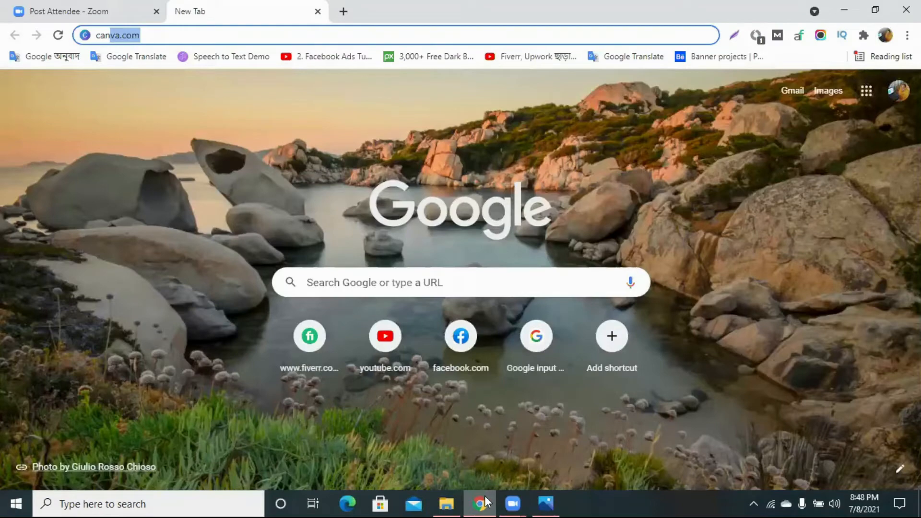
left_click(454, 346)
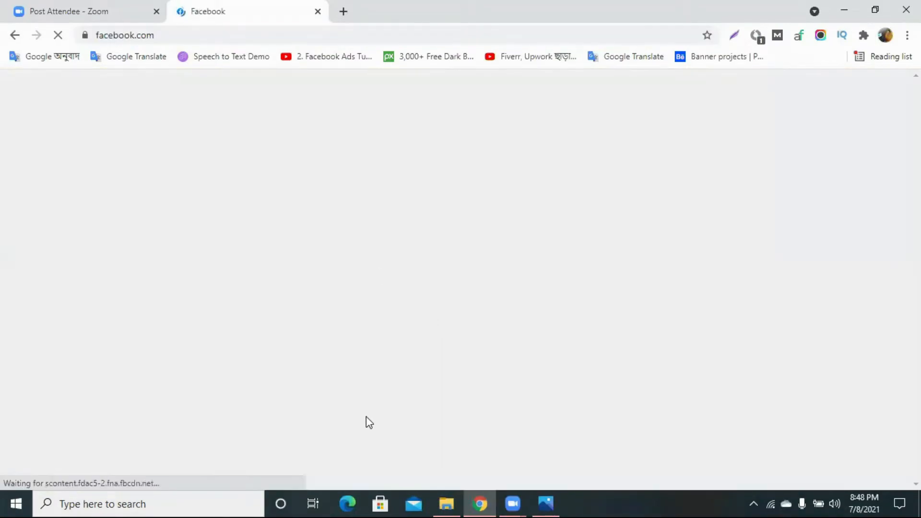
Open the Messenger conversation list on Facebook
left_click(454, 496)
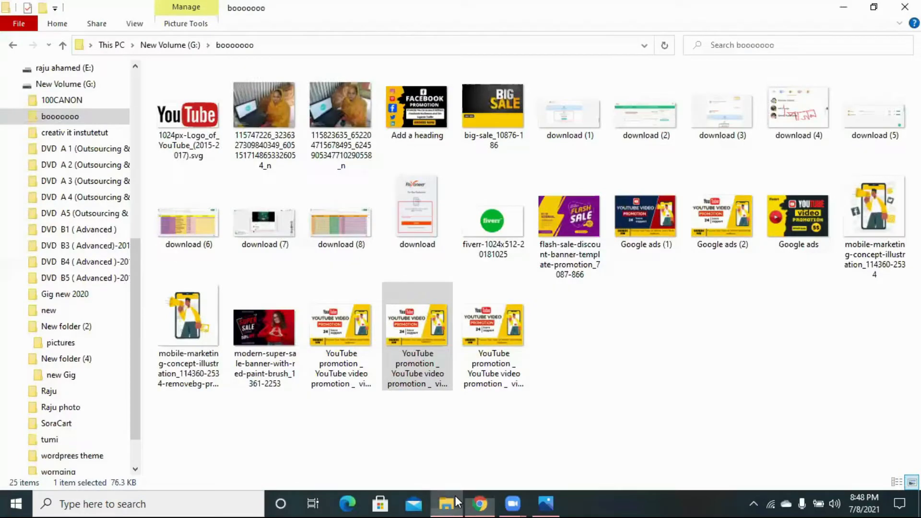
left_click(480, 503)
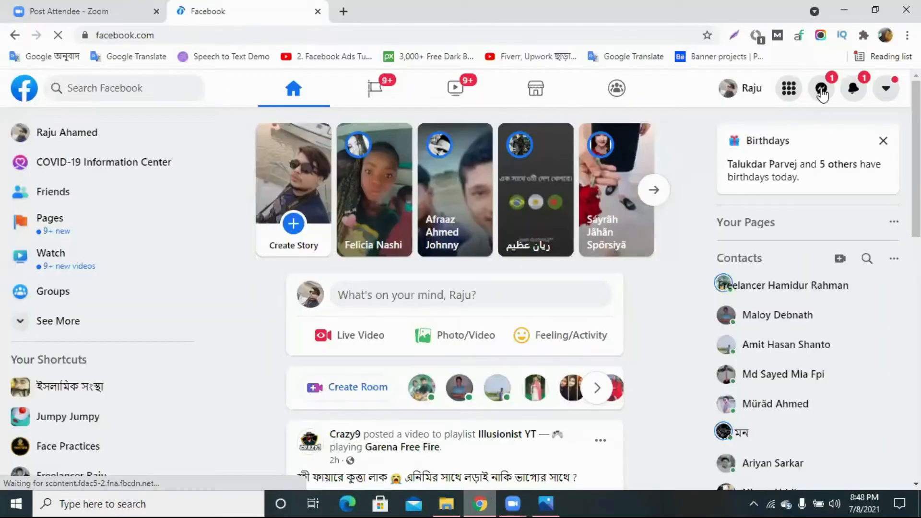
left_click(822, 91)
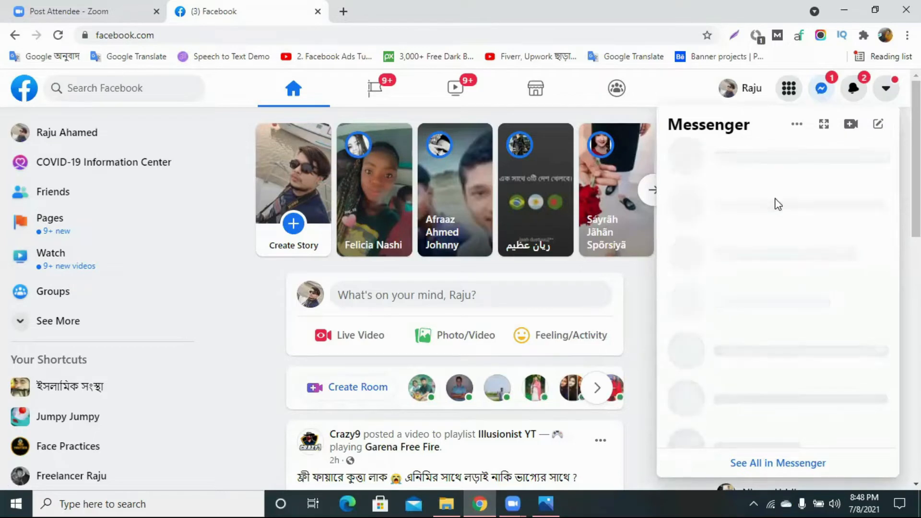
left_click(553, 502)
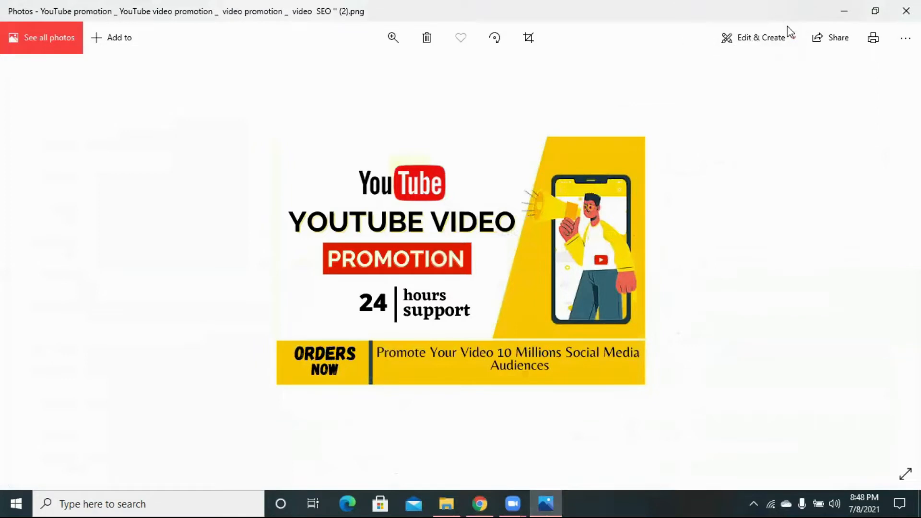
left_click(813, 40)
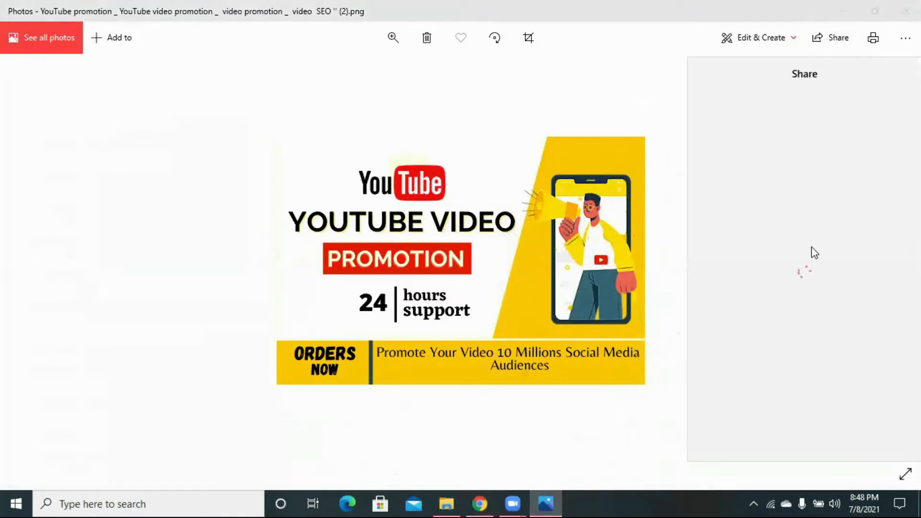
left_click(476, 502)
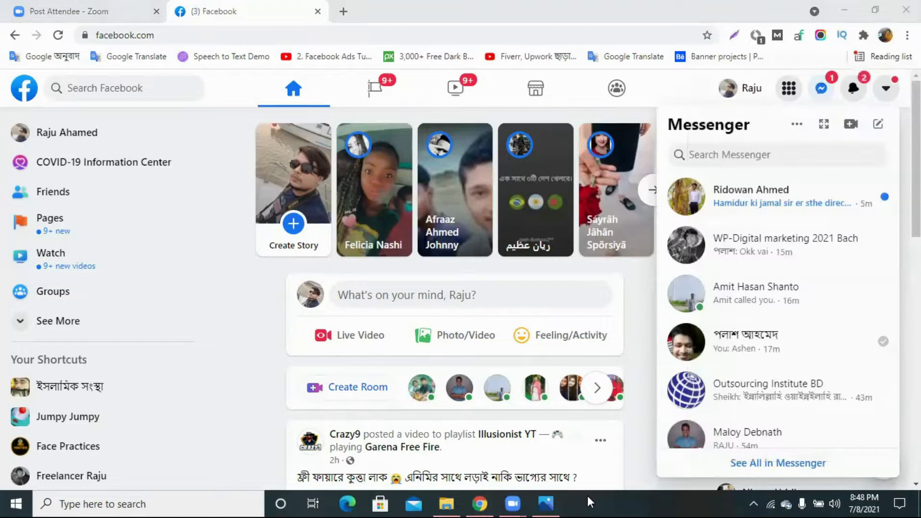
left_click(546, 503)
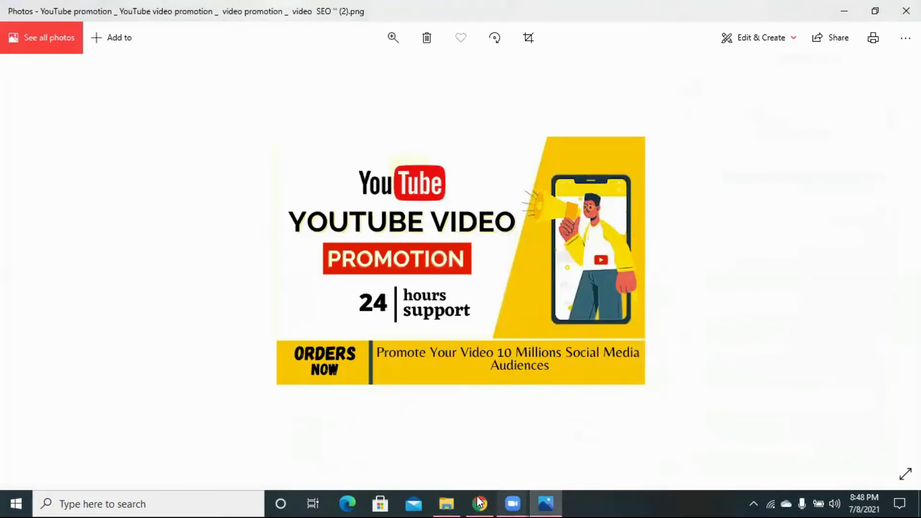
left_click(480, 503)
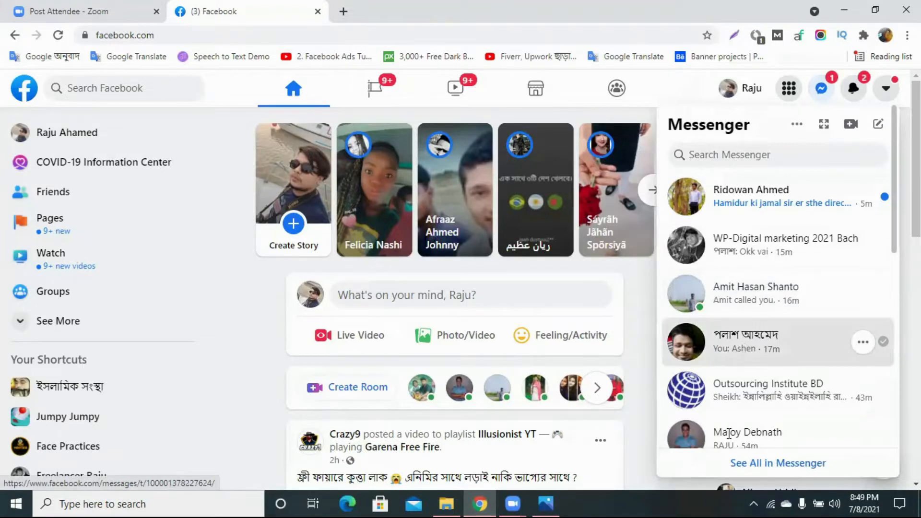
In the fourth Messenger conversation, start attaching a photo and browse the file picker to New Volume (G:)
left_click(745, 349)
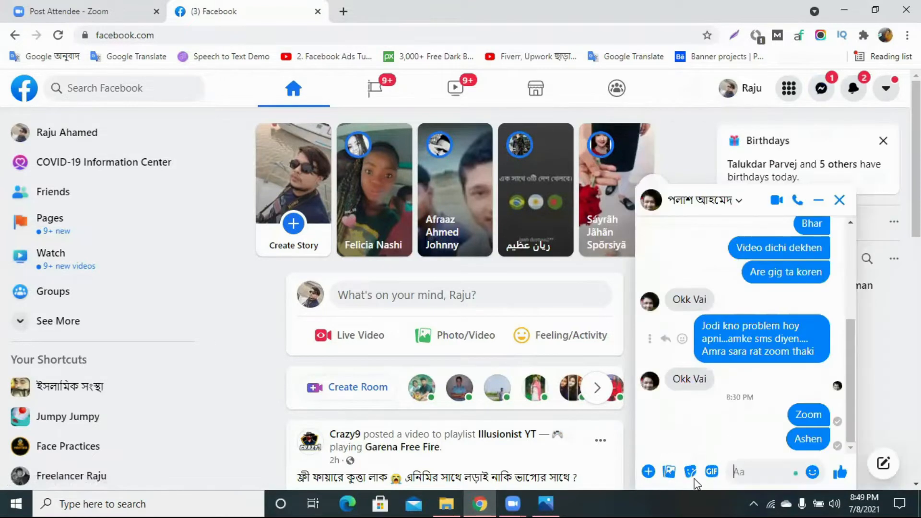
left_click(670, 472)
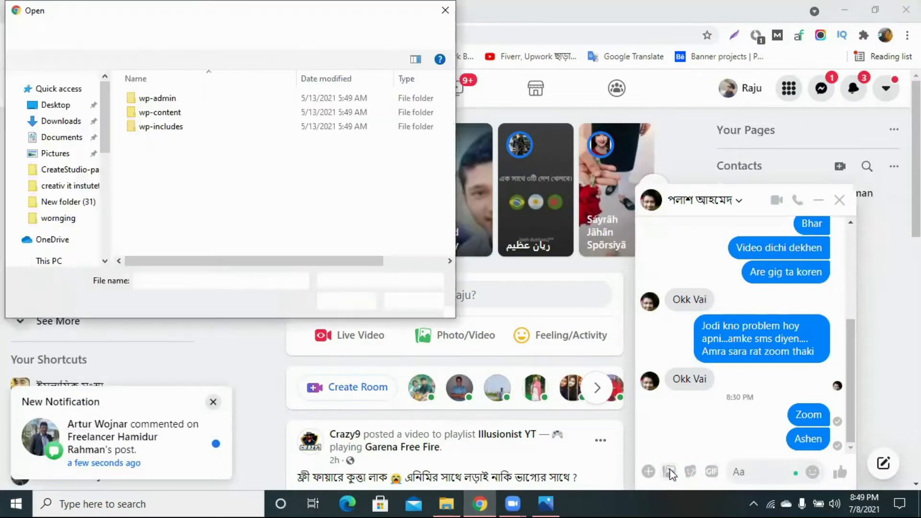
scroll(55, 168, "down", 5)
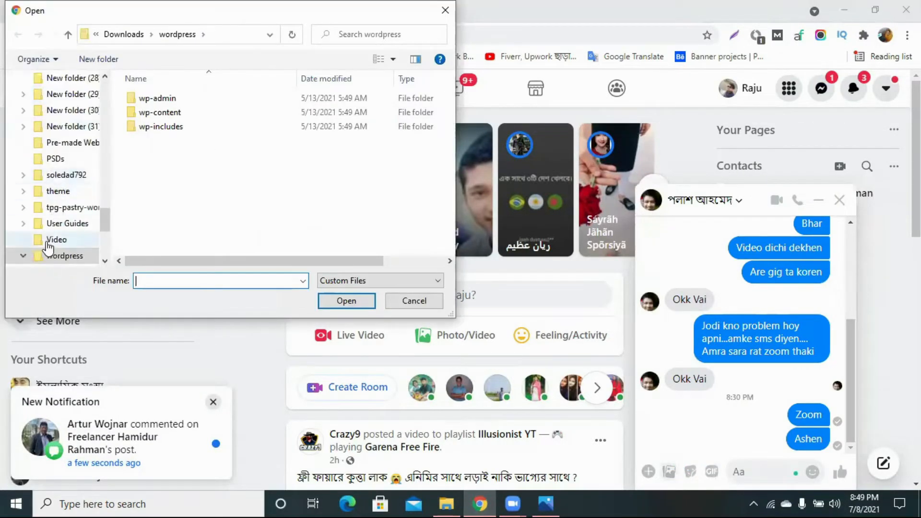
scroll(52, 211, "down", 3)
scroll(52, 211, "down", 2)
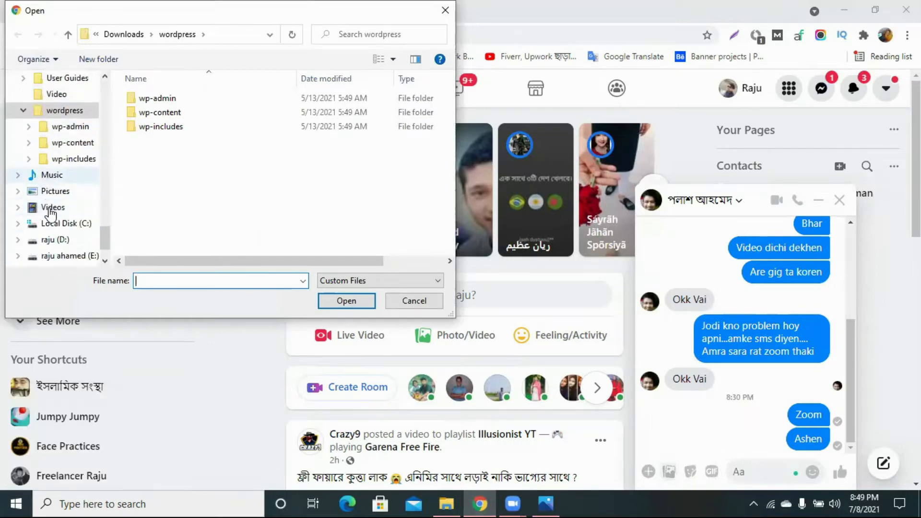
scroll(51, 214, "up", 6)
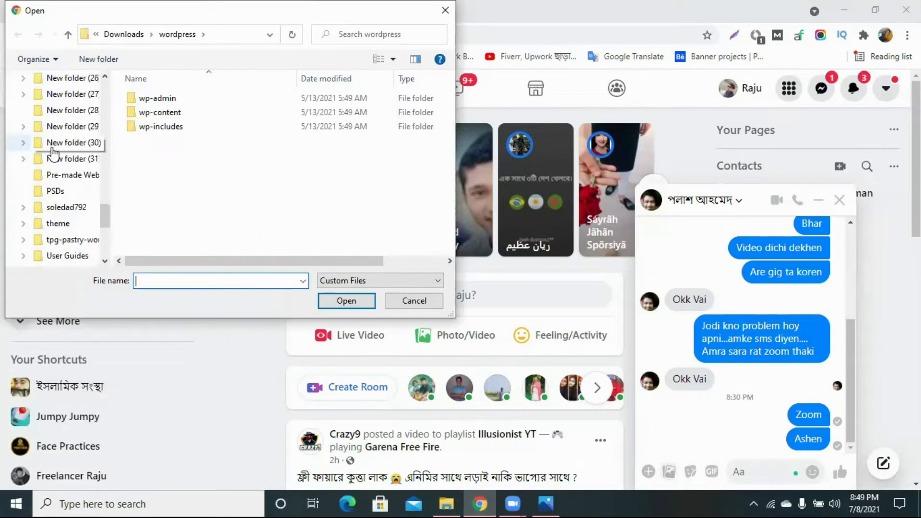
scroll(52, 153, "up", 10)
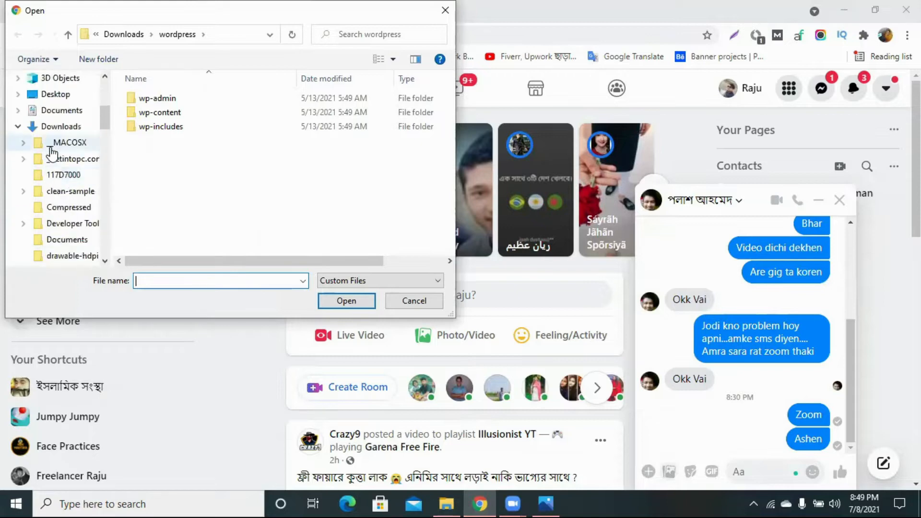
left_click(46, 233)
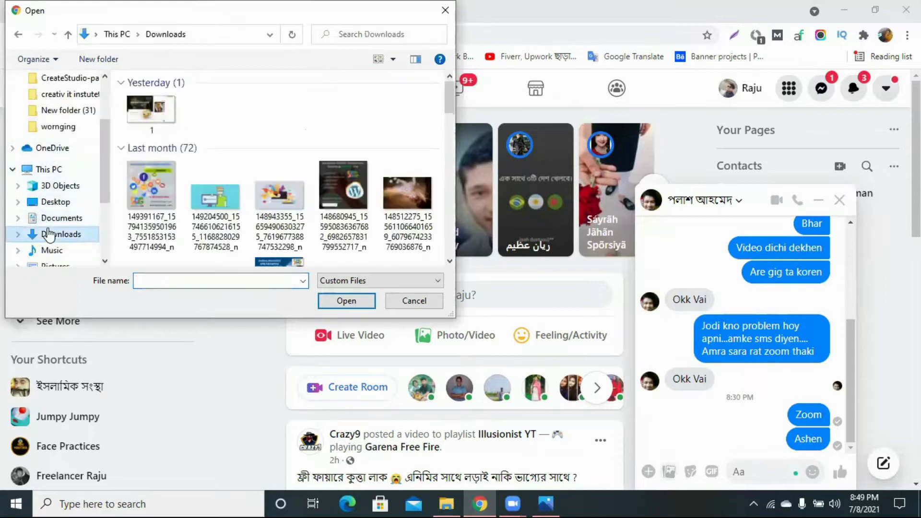
left_click(56, 202)
scroll(55, 192, "down", 3)
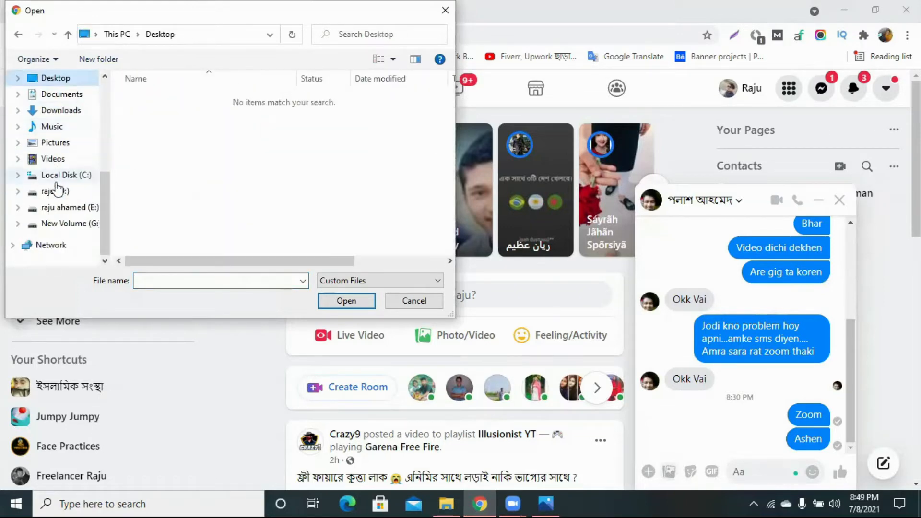
left_click(56, 224)
scroll(179, 206, "down", 4)
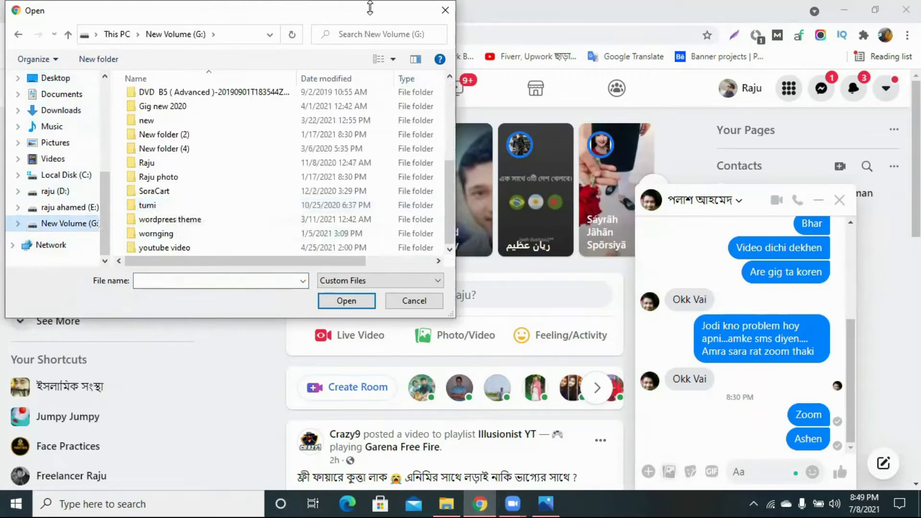
Attach the first YouTube video promotion banner from the booooooo folder and send it in the chat
left_click(447, 504)
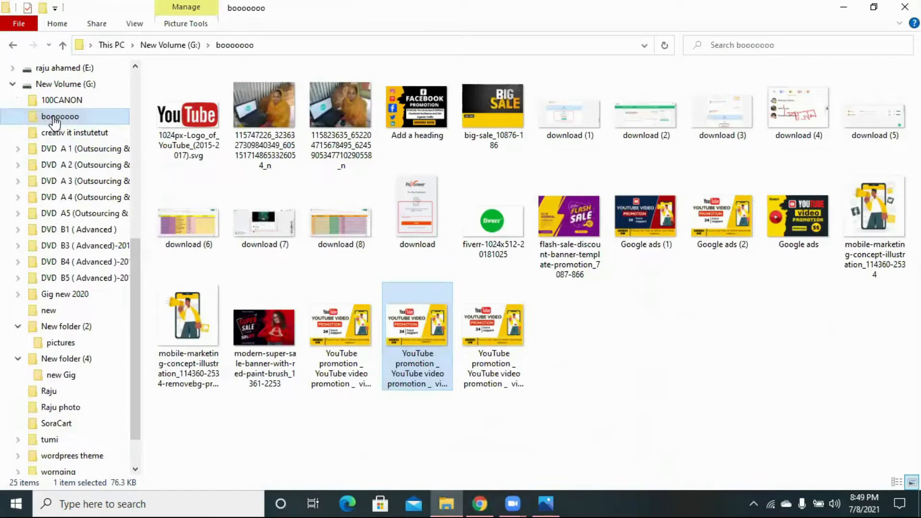
left_click(480, 504)
scroll(221, 100, "up", 4)
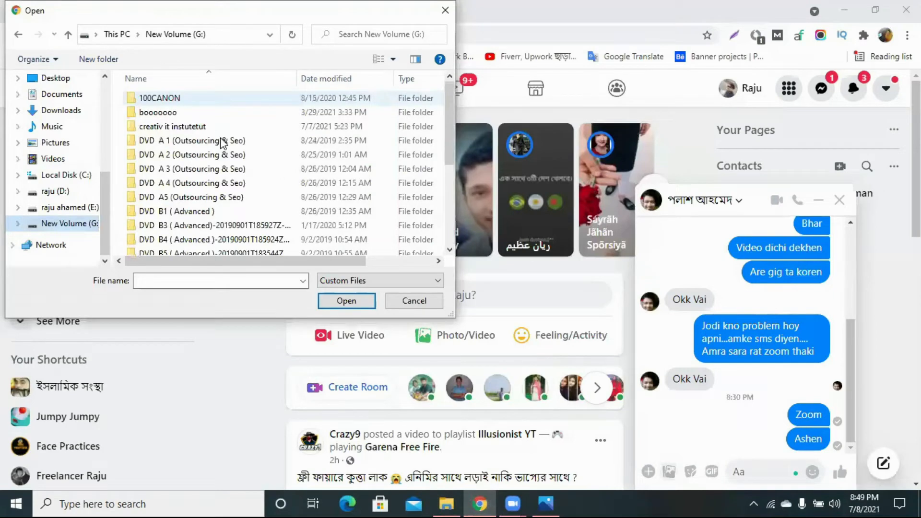
double_click(211, 106)
scroll(288, 166, "down", 5)
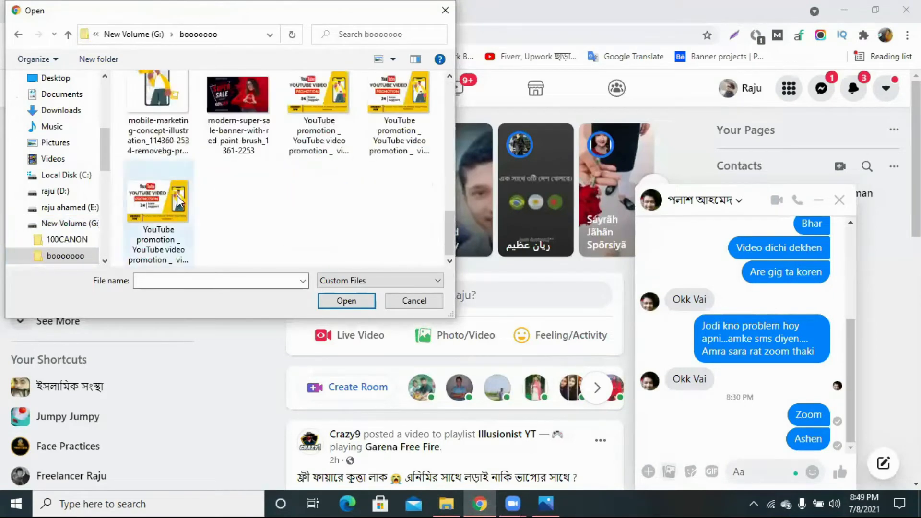
left_click(310, 114)
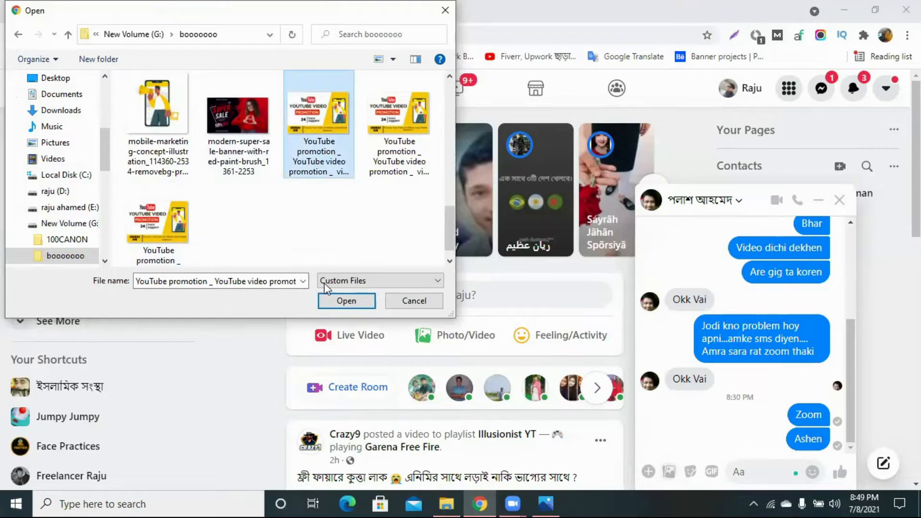
left_click(342, 303)
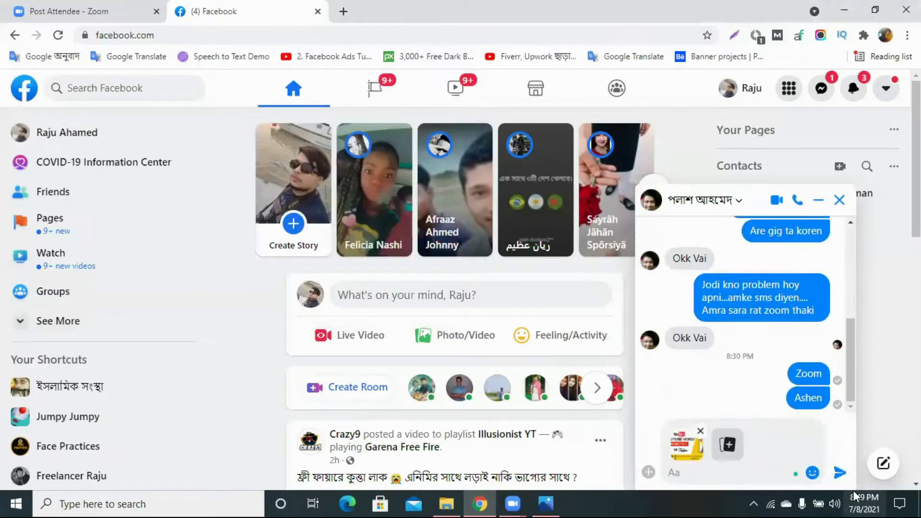
left_click(842, 474)
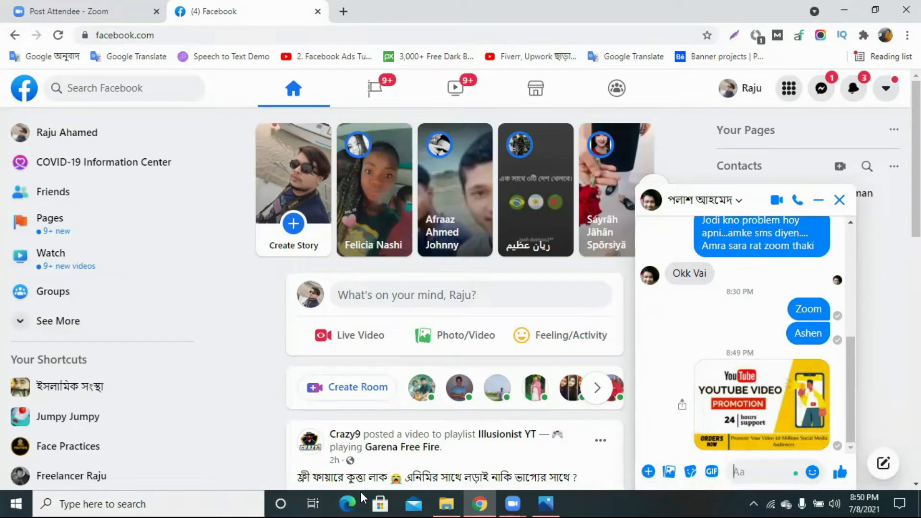
Switch to File Explorer and check the creativ it instutetut, New folder (2), new and pictures folders for gig images
left_click(446, 504)
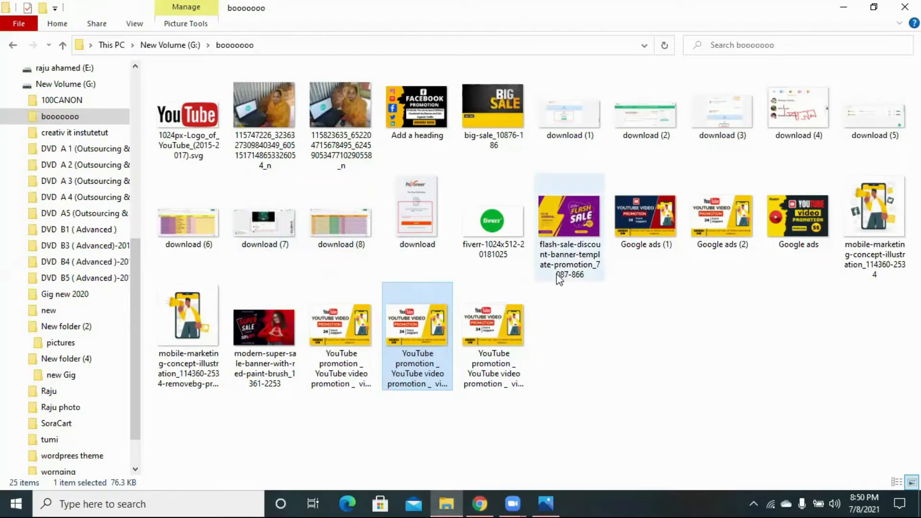
left_click(63, 132)
scroll(58, 212, "down", 1)
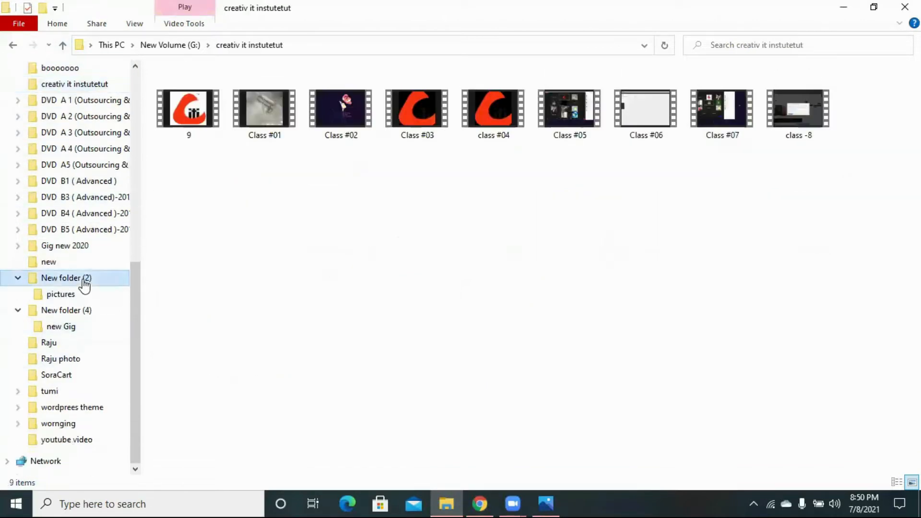
left_click(79, 279)
left_click(72, 266)
left_click(73, 293)
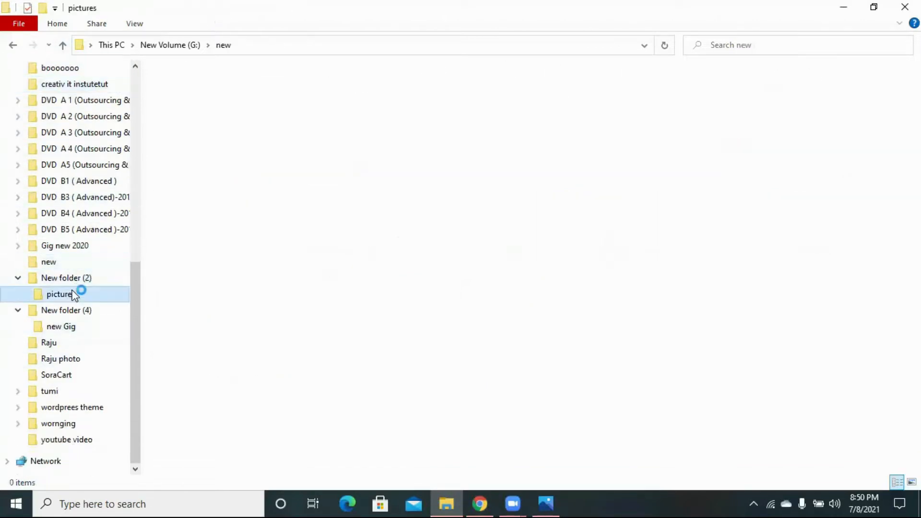
Look through the new Gig folder inside New folder (4) for sample gig images, and return to New folder (4)
left_click(67, 311)
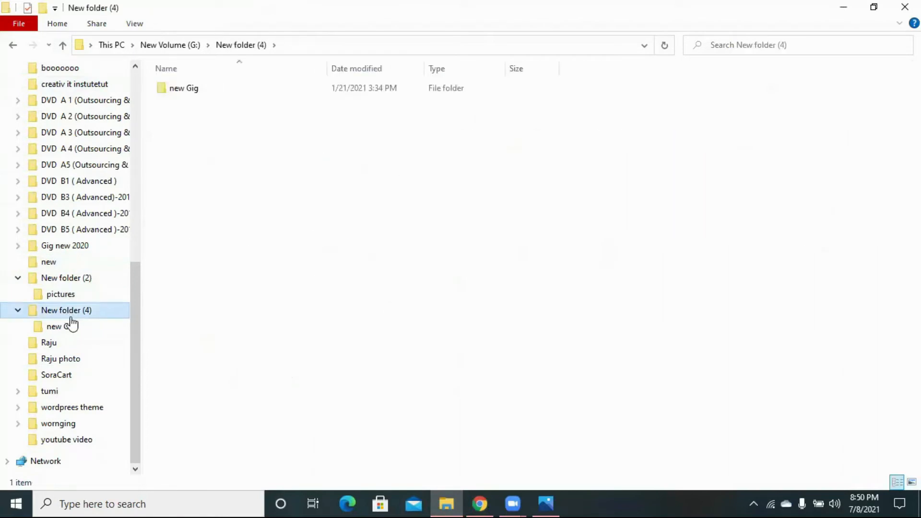
double_click(186, 90)
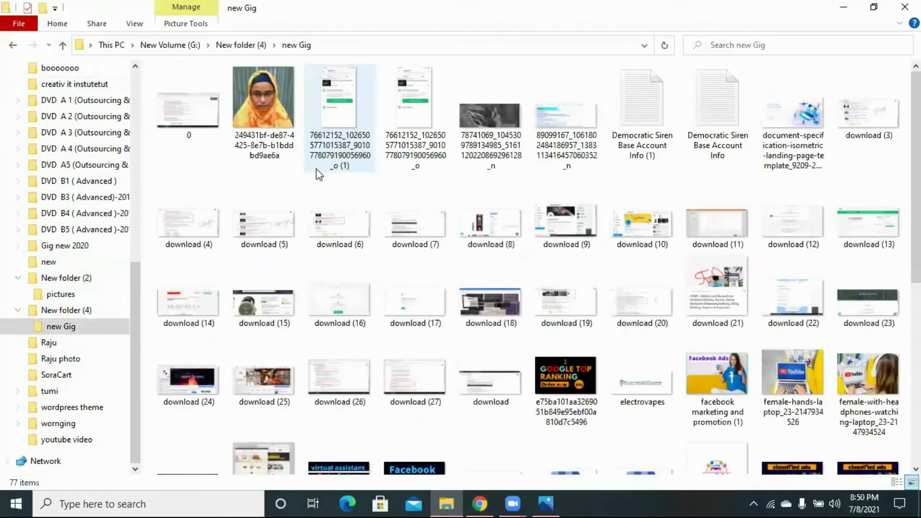
scroll(315, 169, "down", 6)
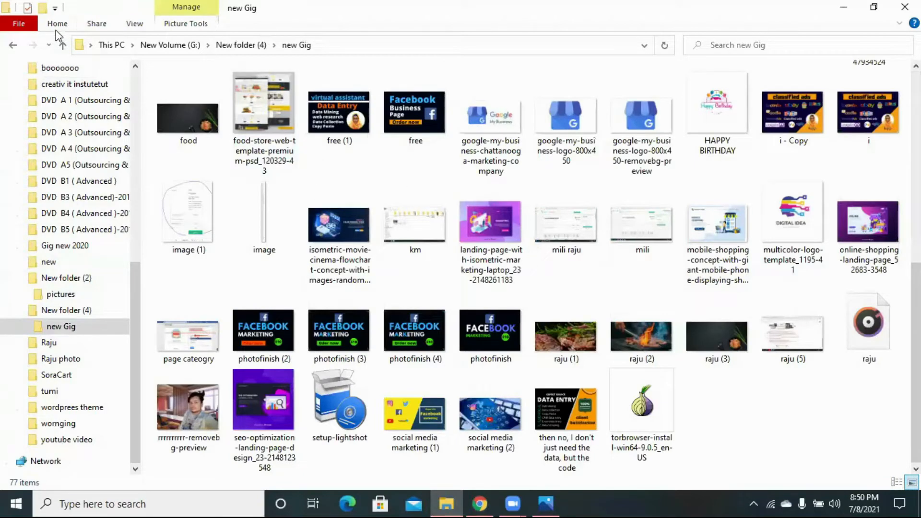
left_click(62, 44)
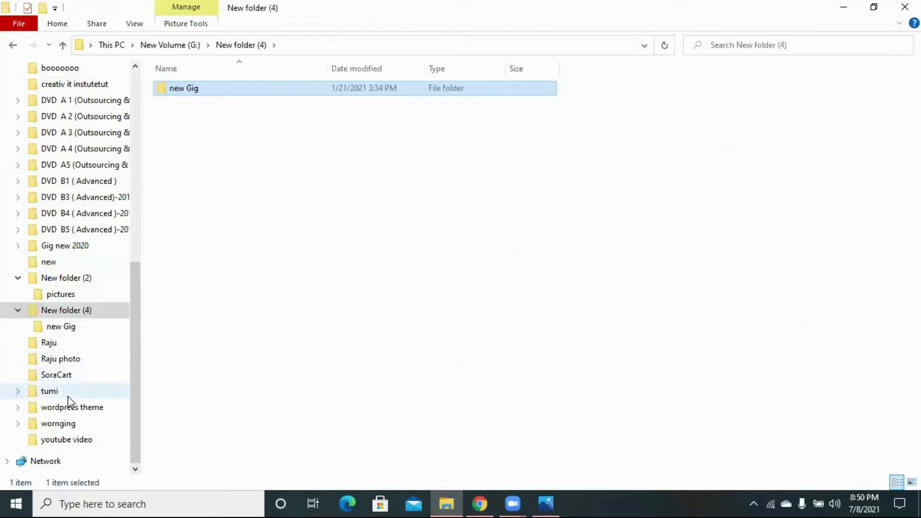
Check the pictures, New folder (2) and new folders, and open the Gig new 2020 folder
left_click(61, 295)
left_click(66, 278)
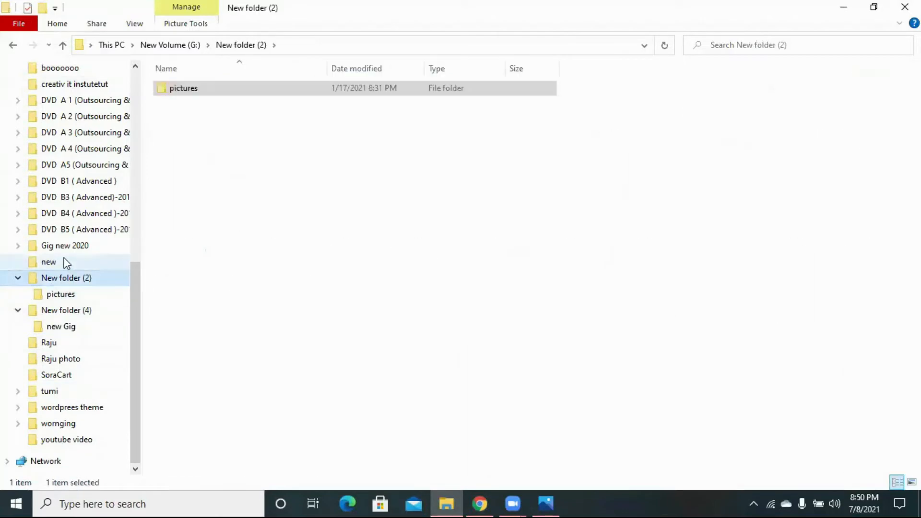
left_click(66, 263)
left_click(74, 247)
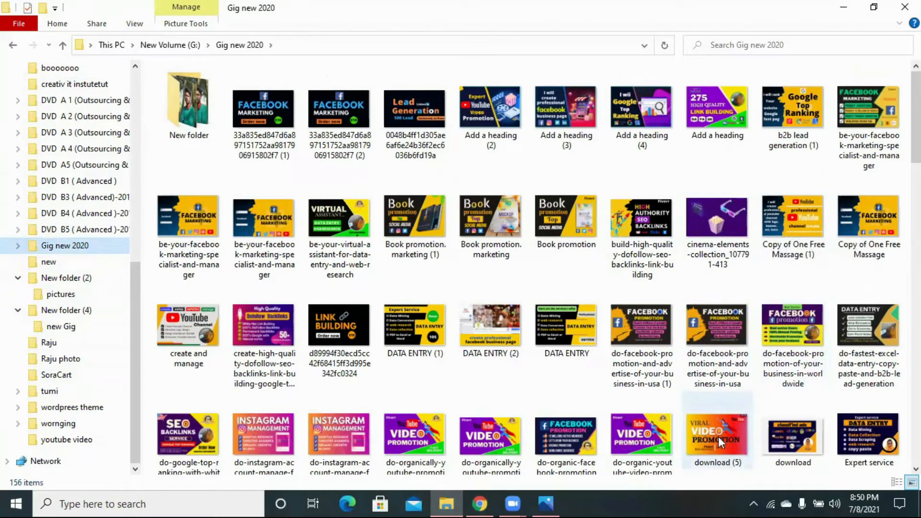
Open the download (5) viral video promotion image in Photos and browse back to the create and manage image
scroll(719, 436, "down", 2)
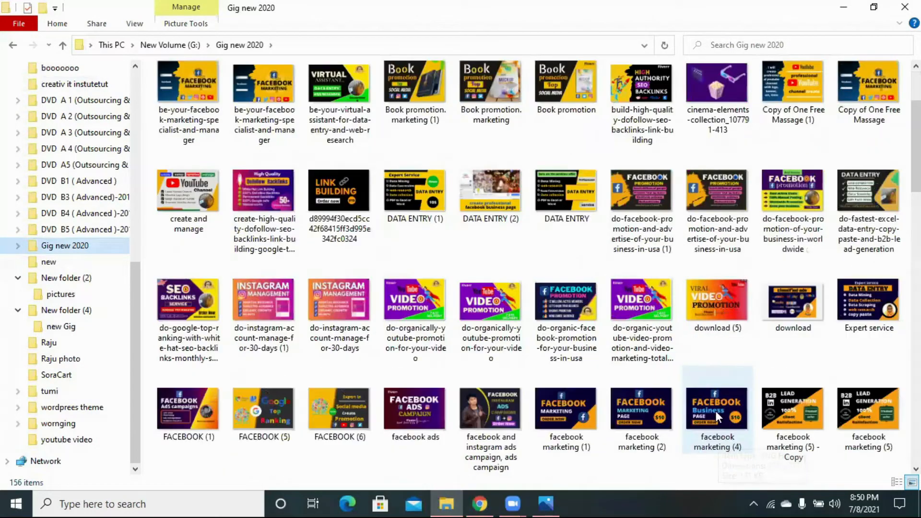
left_click(712, 304)
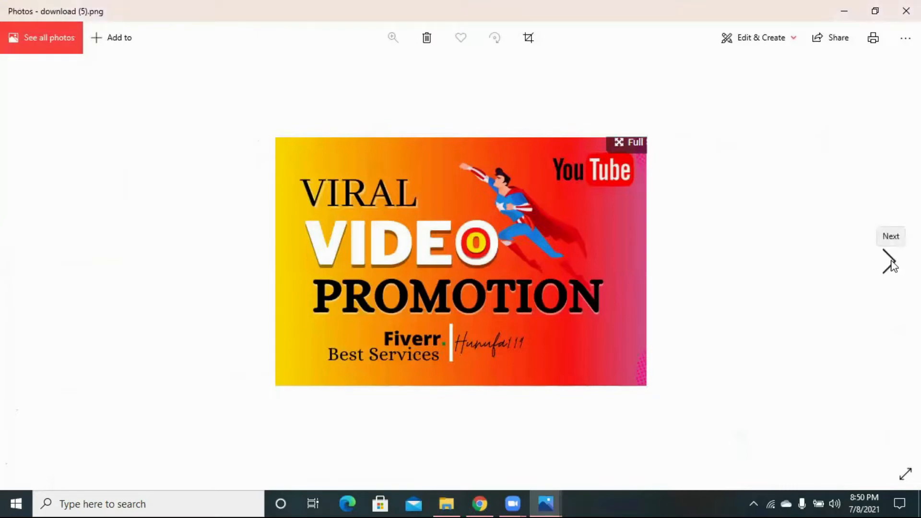
left_click(893, 267)
left_click(18, 269)
left_click(18, 269)
left_click(19, 267)
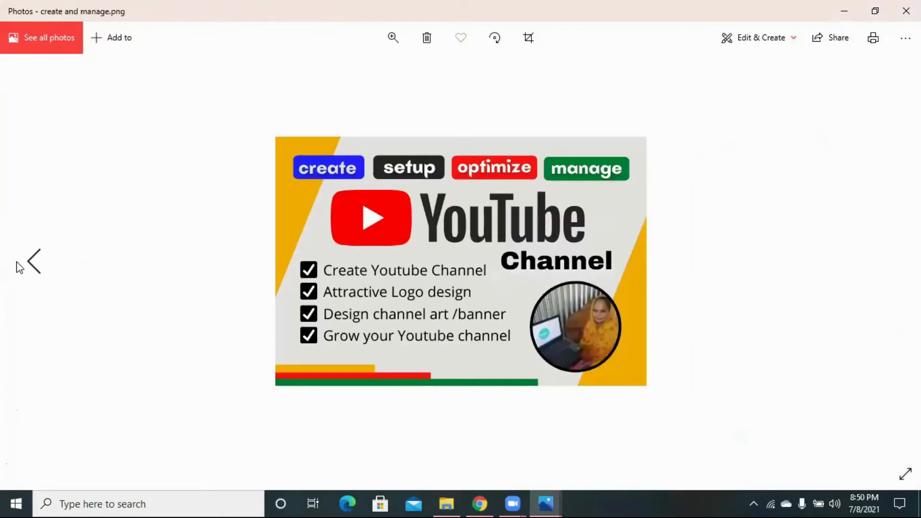
Browse back through the gig images in Photos, from create and manage past the book promotion designs to Add a heading (2)
left_click(20, 267)
left_click(19, 267)
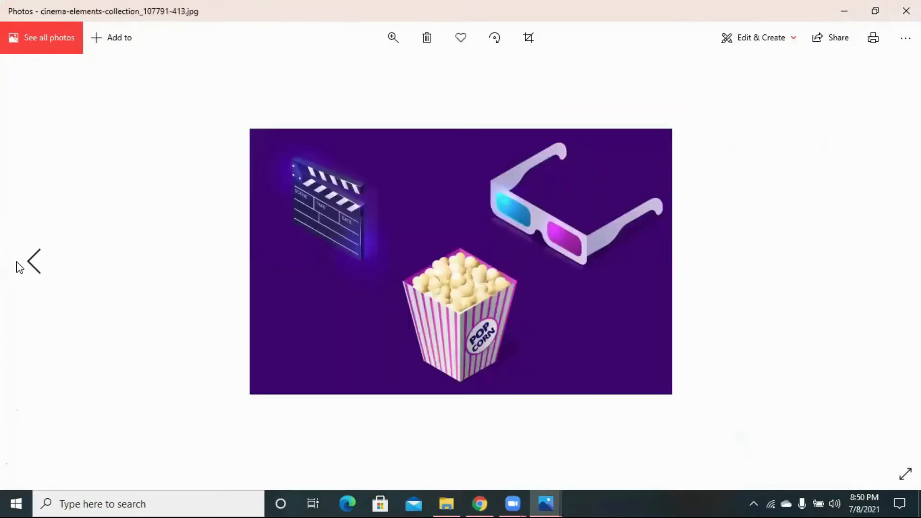
left_click(19, 267)
left_click(19, 267)
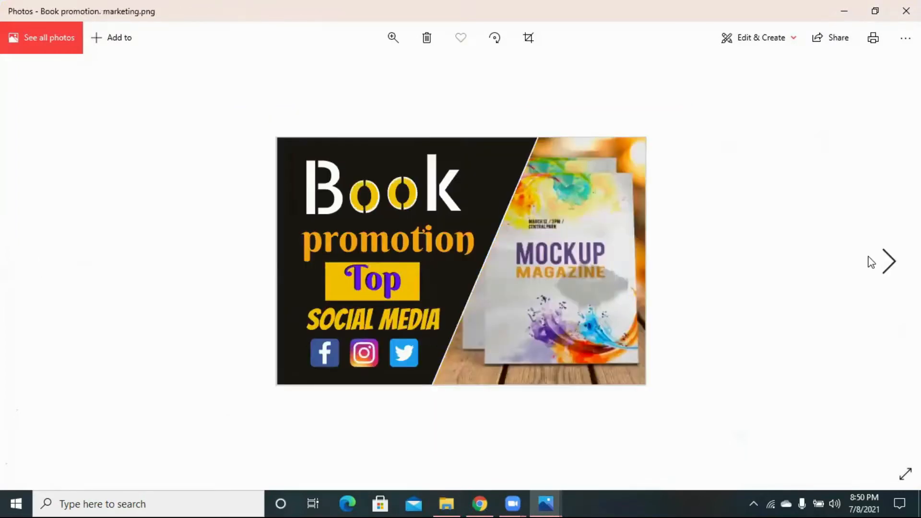
left_click(884, 263)
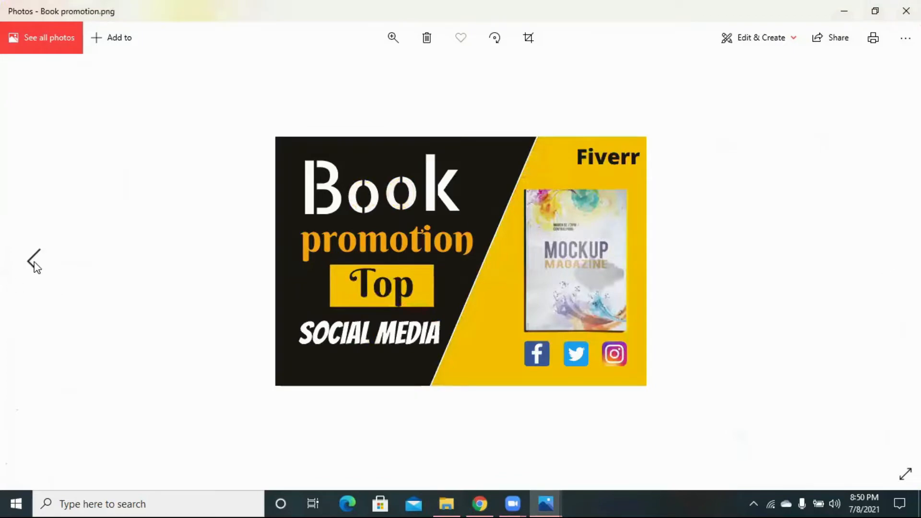
left_click(33, 263)
left_click(33, 263)
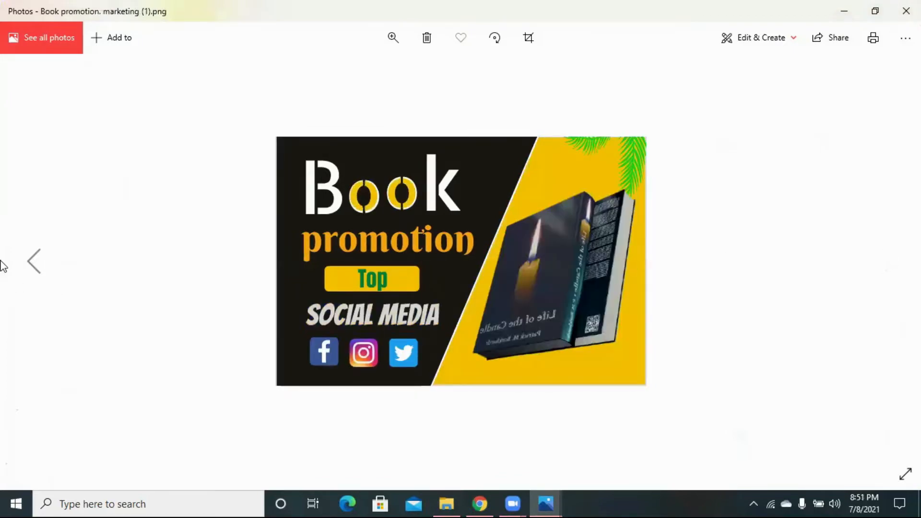
left_click(35, 265)
left_click(34, 265)
left_click(34, 264)
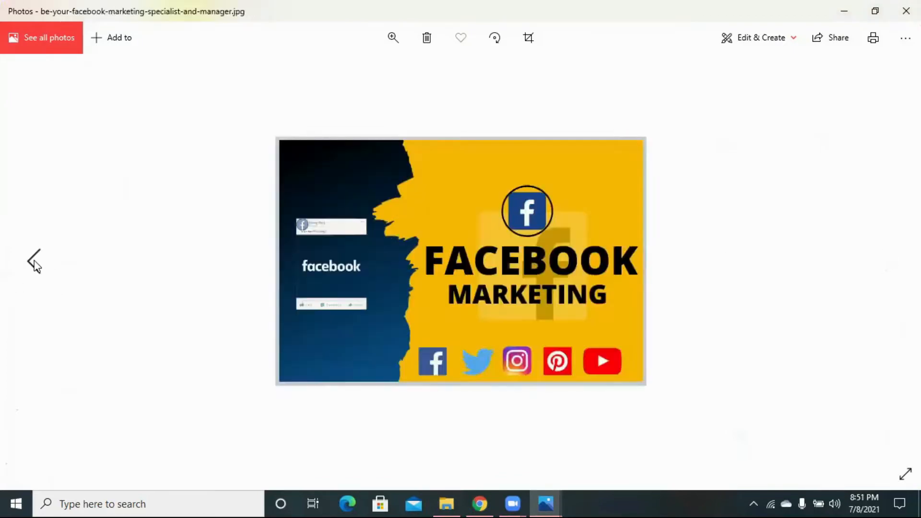
left_click(34, 264)
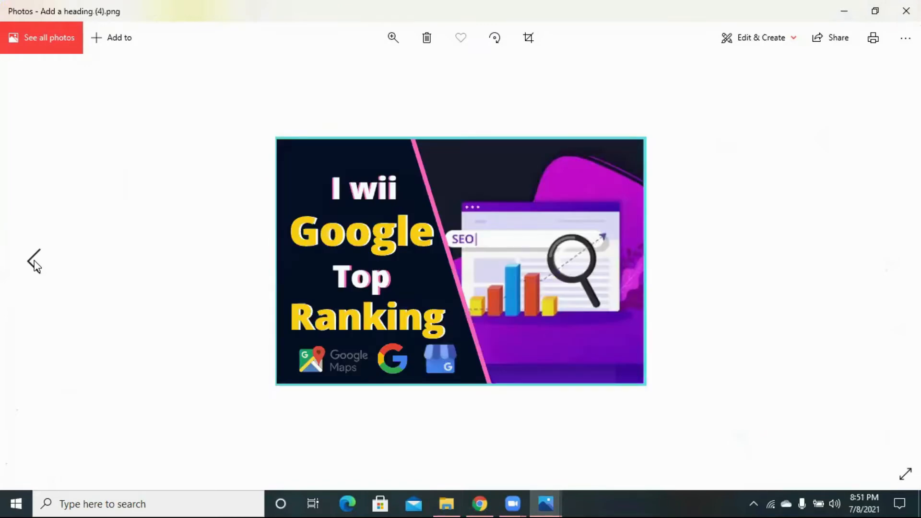
left_click(34, 265)
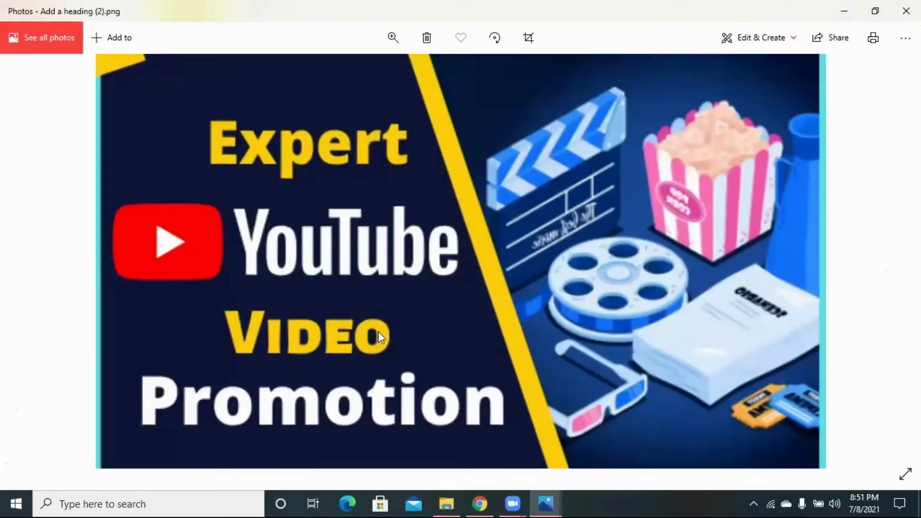
Close the YouTube video promotion image and look through the remaining thumbnails in the Gig new 2020 folder
key("alt+Tab")
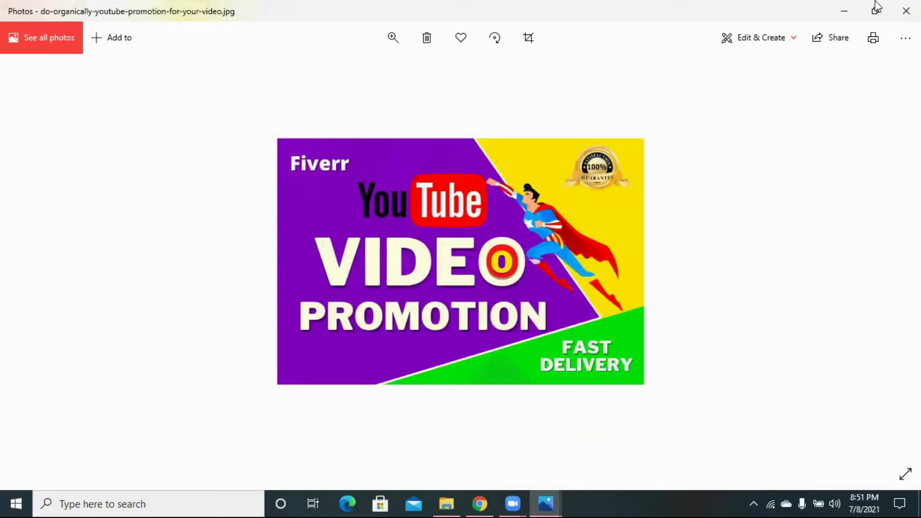
left_click(906, 10)
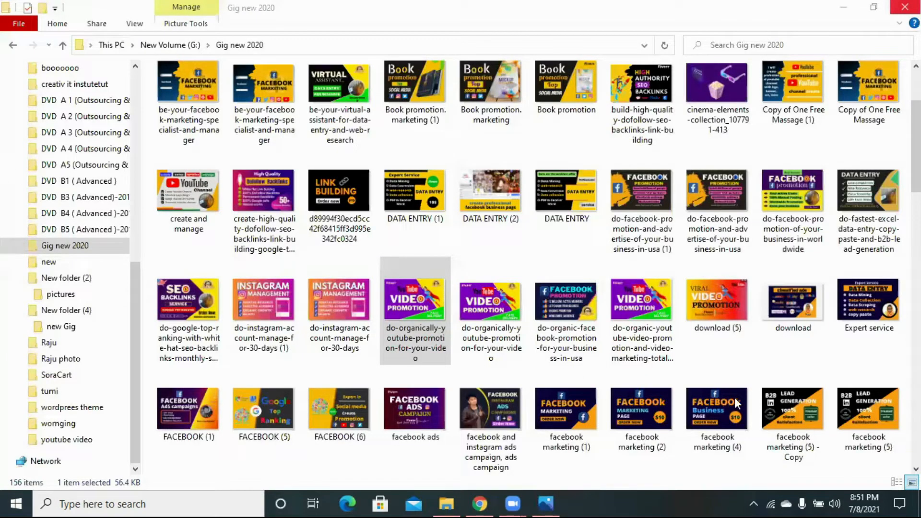
scroll(738, 396, "down", 3)
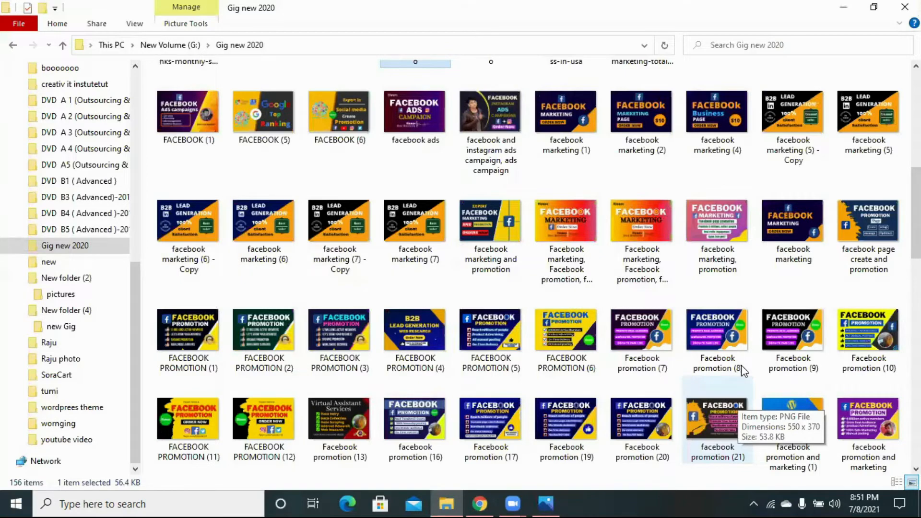
scroll(741, 365, "down", 3)
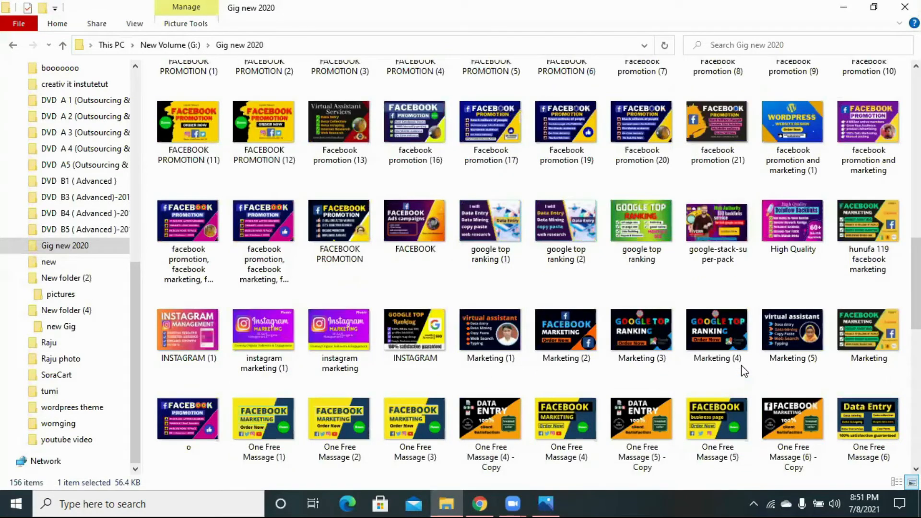
scroll(479, 326, "down", 5)
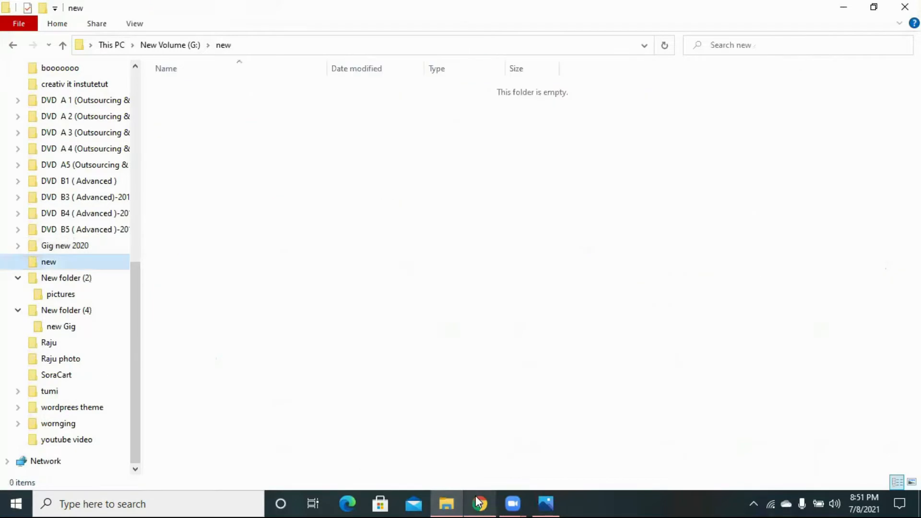
Switch to Chrome and open the Fiverr YouTube channel SEO and video promotion gig for editing
left_click(480, 504)
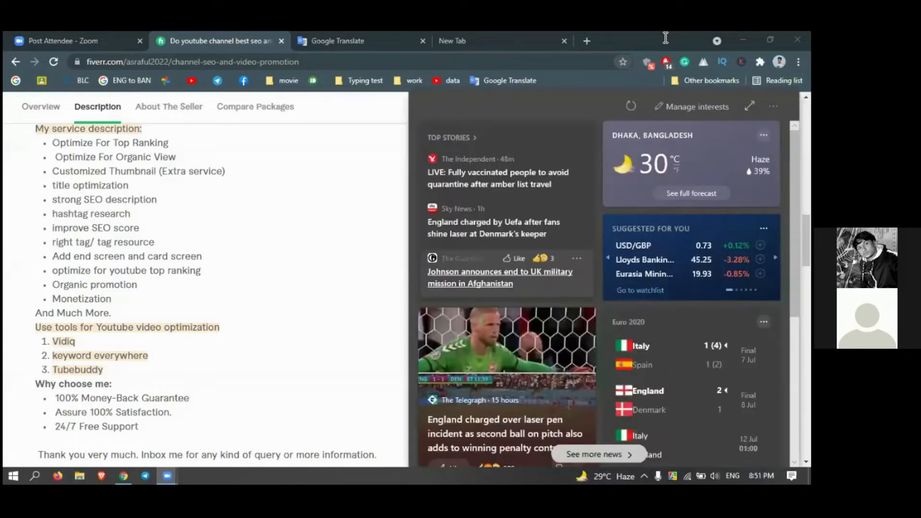
left_click(354, 314)
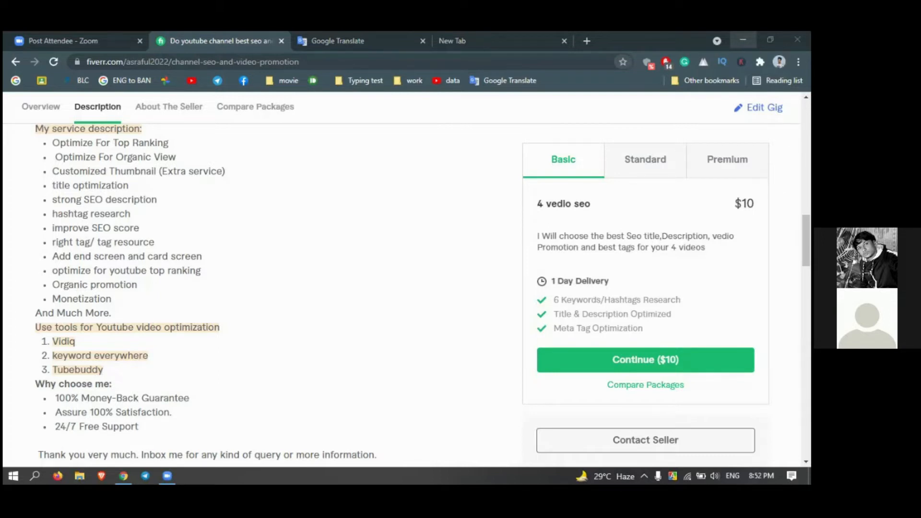
left_click(743, 40)
left_click(759, 108)
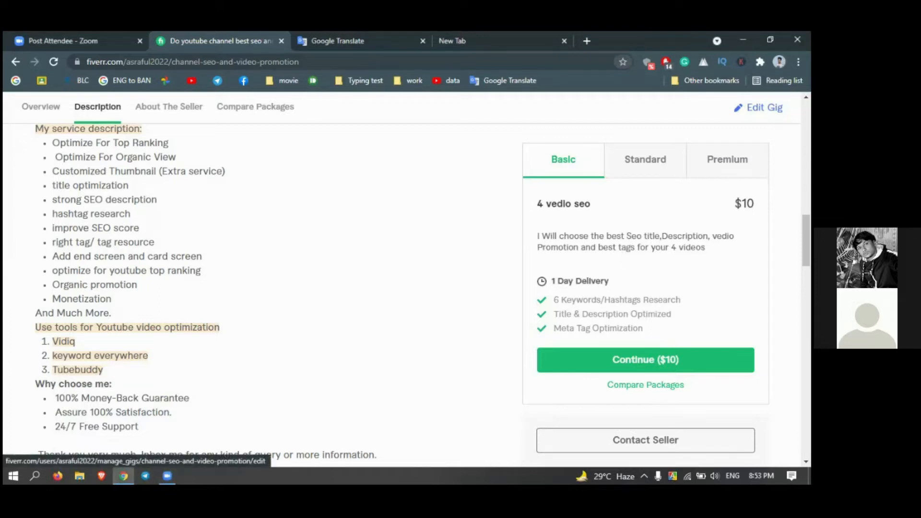
left_click(758, 108)
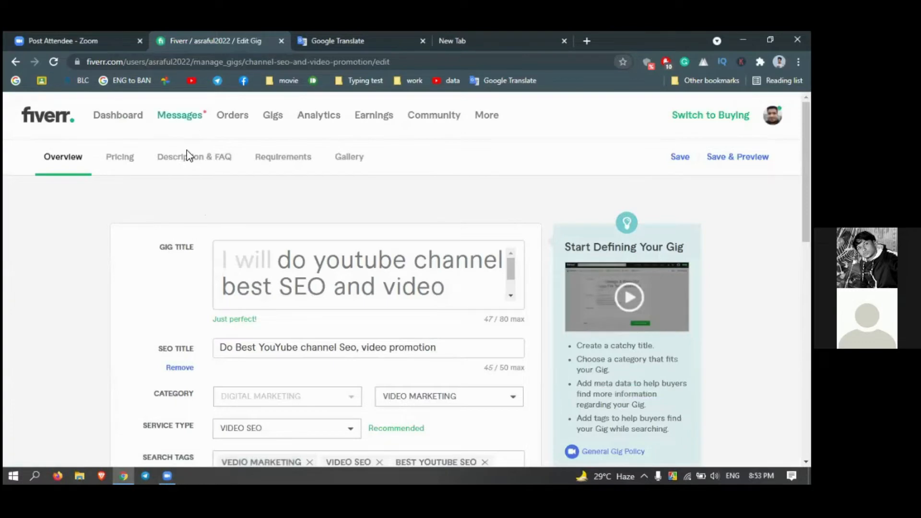
Look over the gig's Overview details and close the Fiverr Elevate and Google Translate pages
scroll(205, 240, "down", 5)
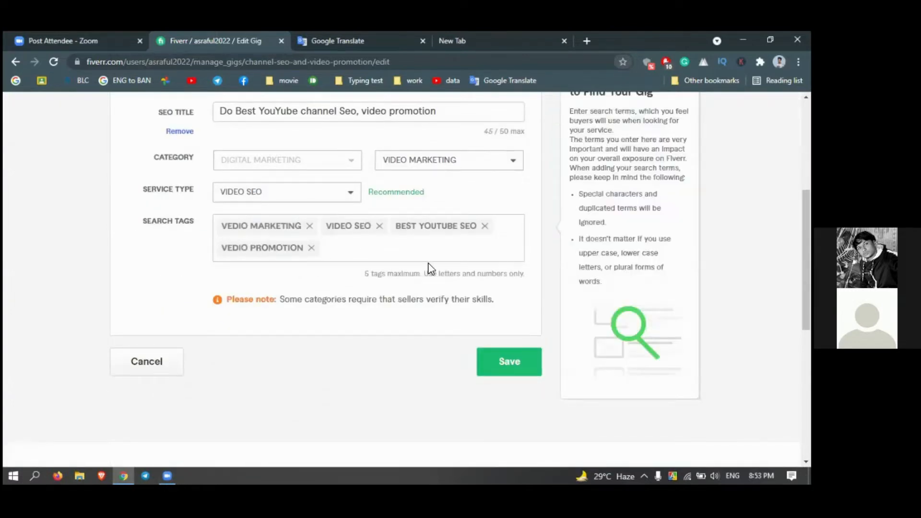
scroll(430, 268, "down", 5)
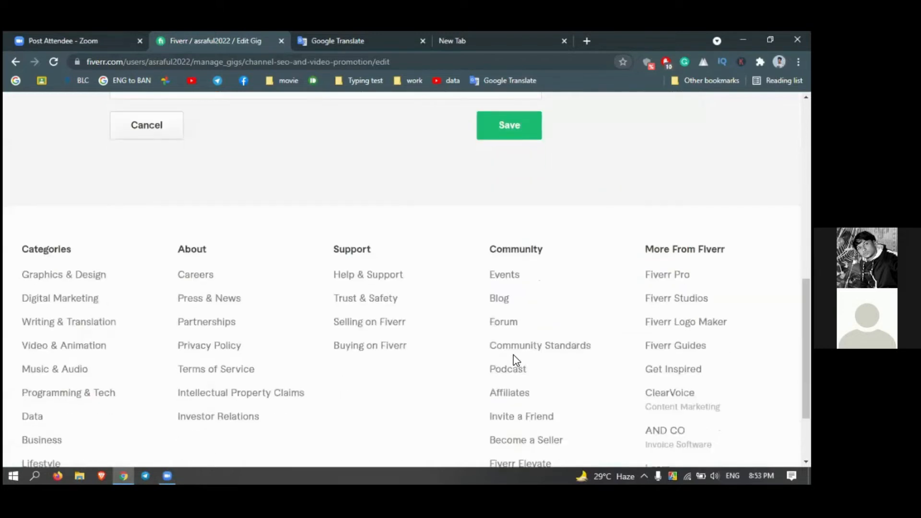
scroll(517, 361, "down", 2)
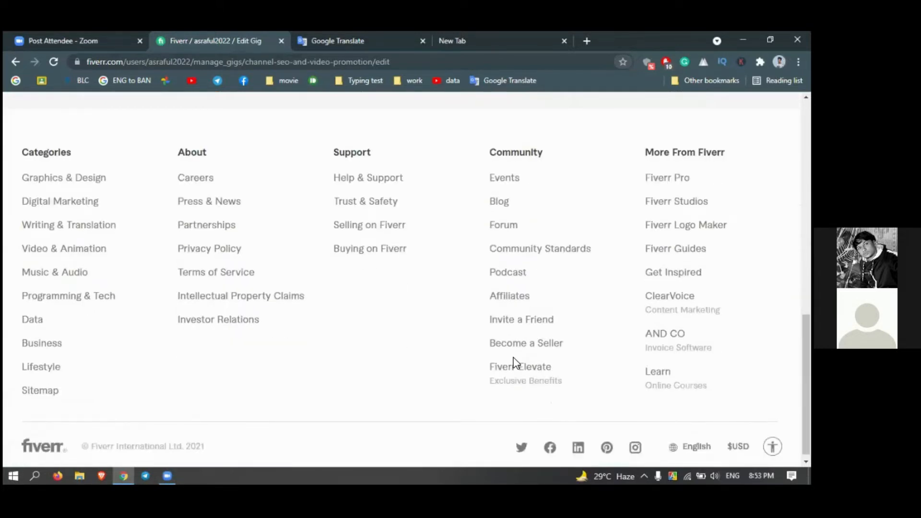
left_click(524, 124)
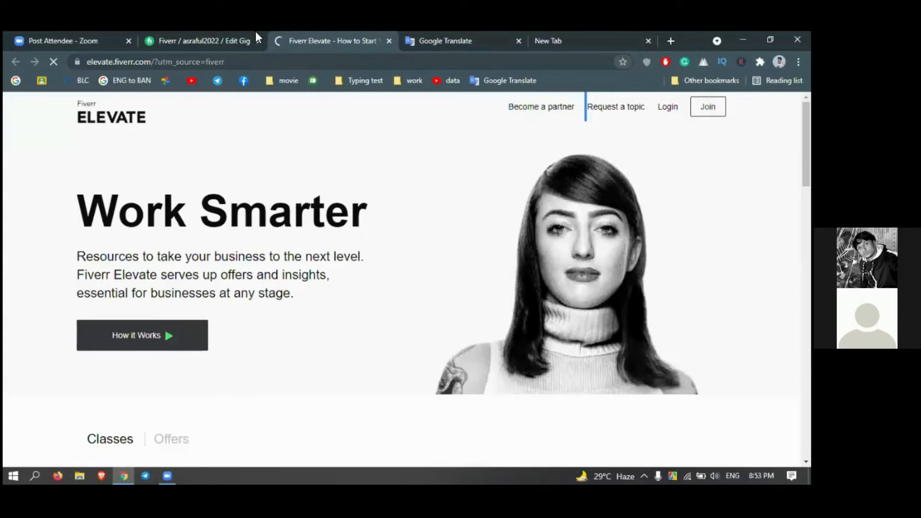
left_click(211, 41)
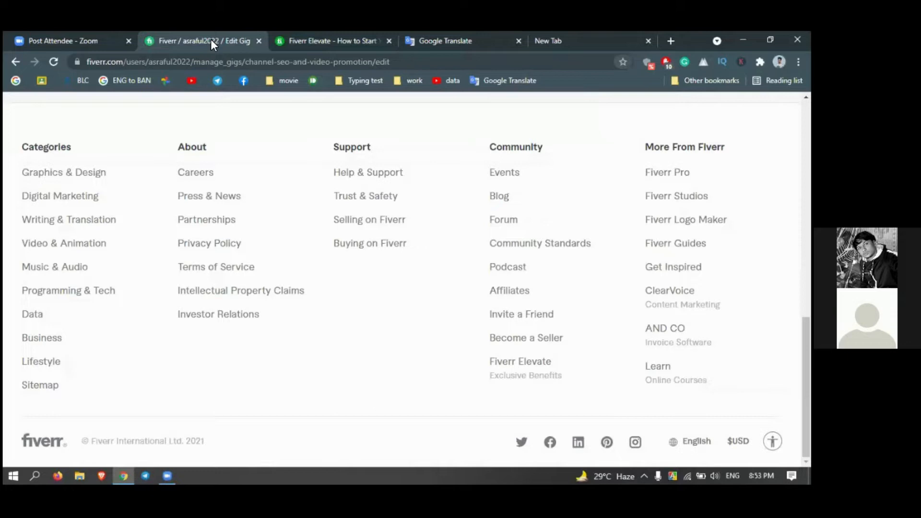
left_click(389, 41)
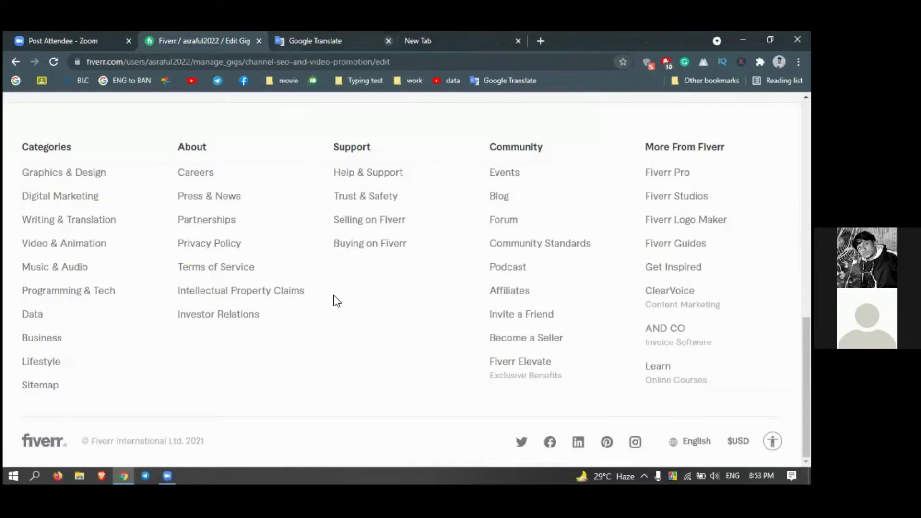
left_click(389, 41)
Review the gig's title, category and search tags, and save through to the Description & FAQ section
scroll(402, 287, "up", 7)
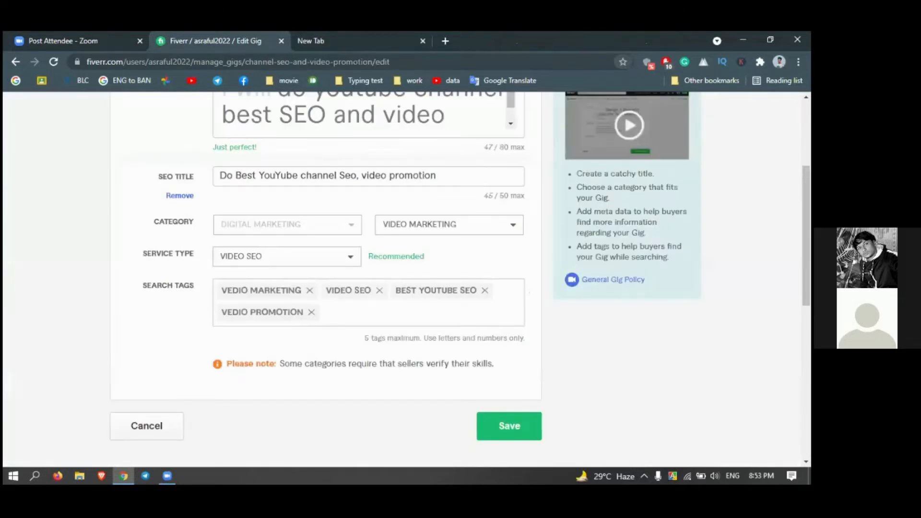
scroll(402, 278, "up", 4)
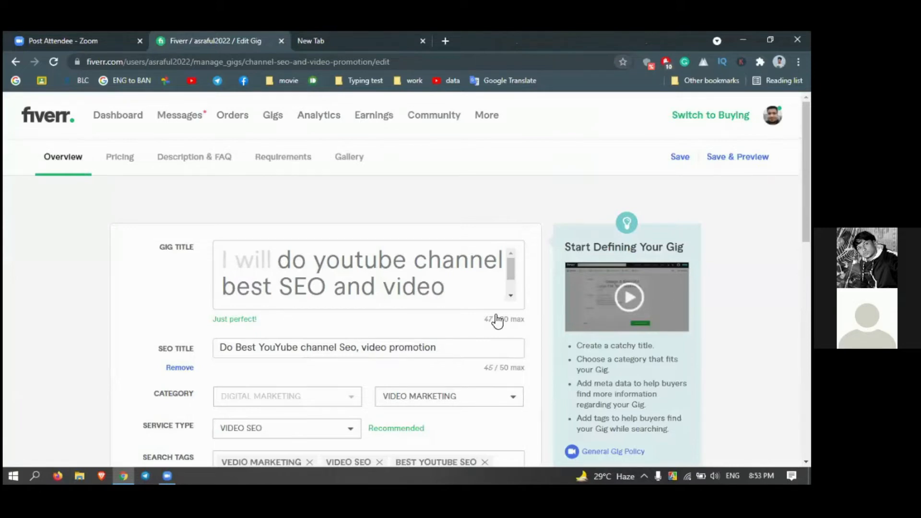
scroll(501, 310, "down", 5)
left_click(509, 303)
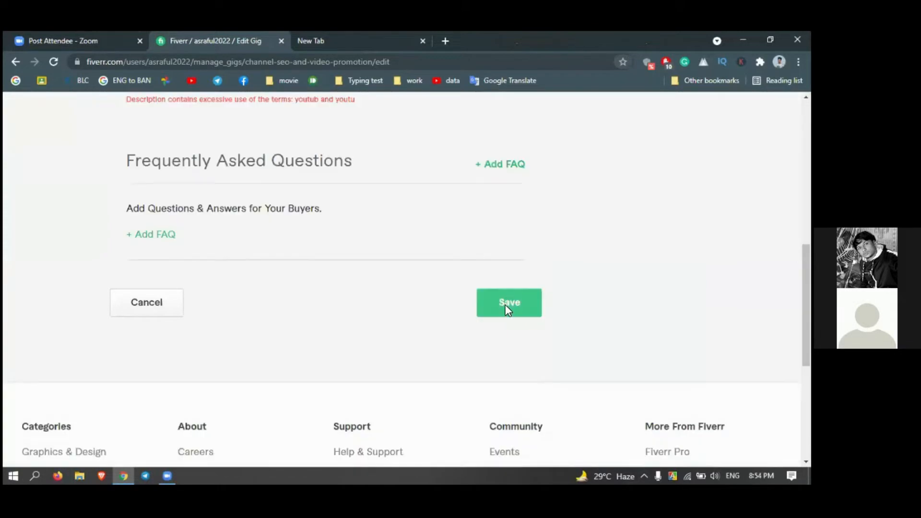
Examine the gig description from the opening greeting to the list of services, and return to its beginning
scroll(509, 310, "up", 6)
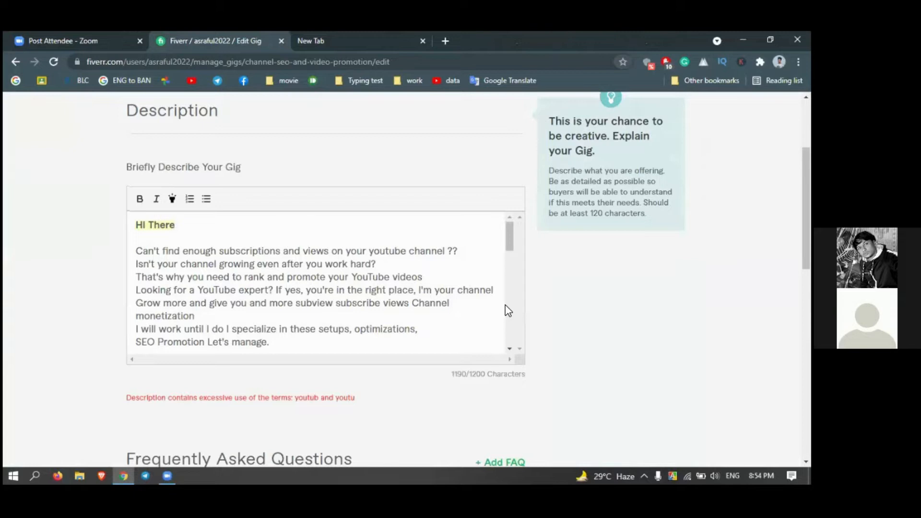
scroll(487, 312, "up", 1)
scroll(437, 333, "down", 5)
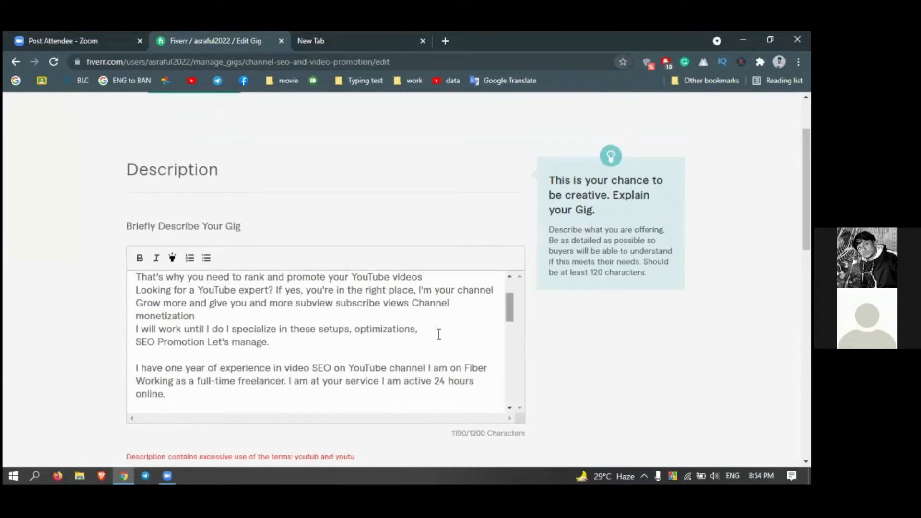
scroll(316, 340, "down", 1)
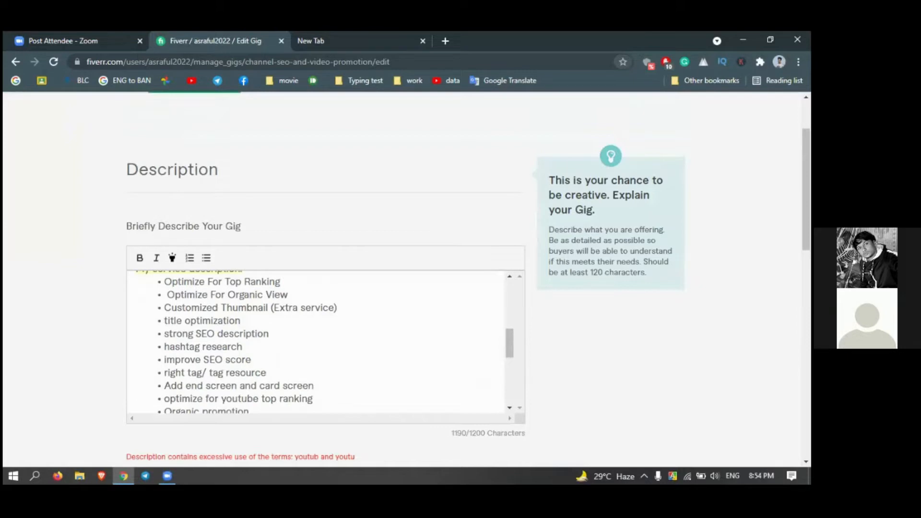
scroll(280, 348, "up", 1)
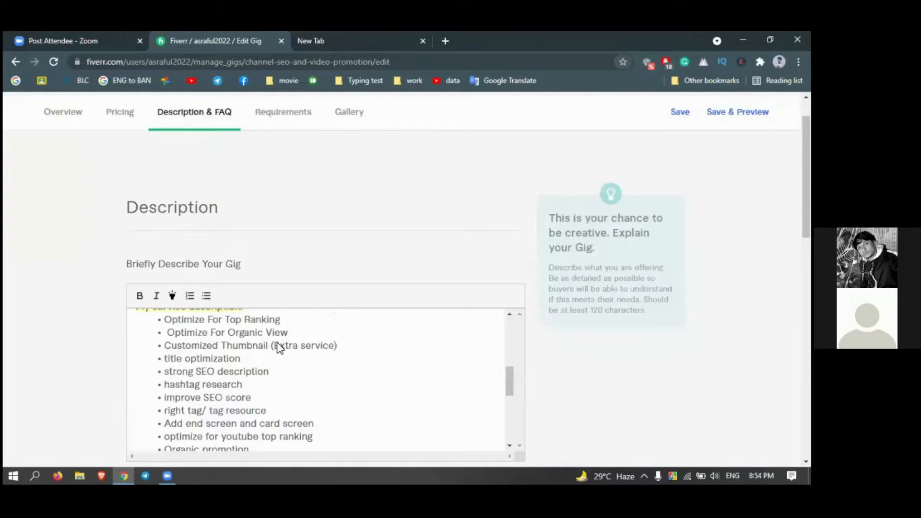
scroll(280, 348, "up", 1)
scroll(276, 345, "up", 5)
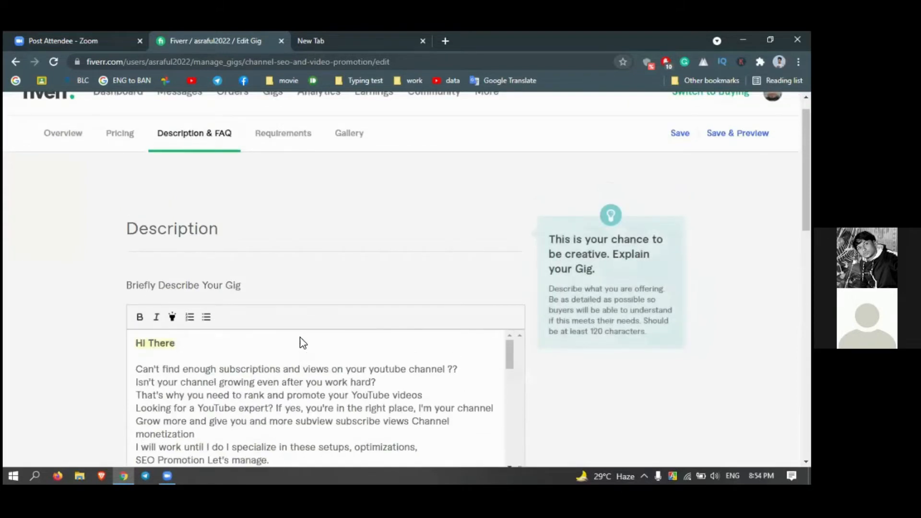
scroll(304, 343, "up", 1)
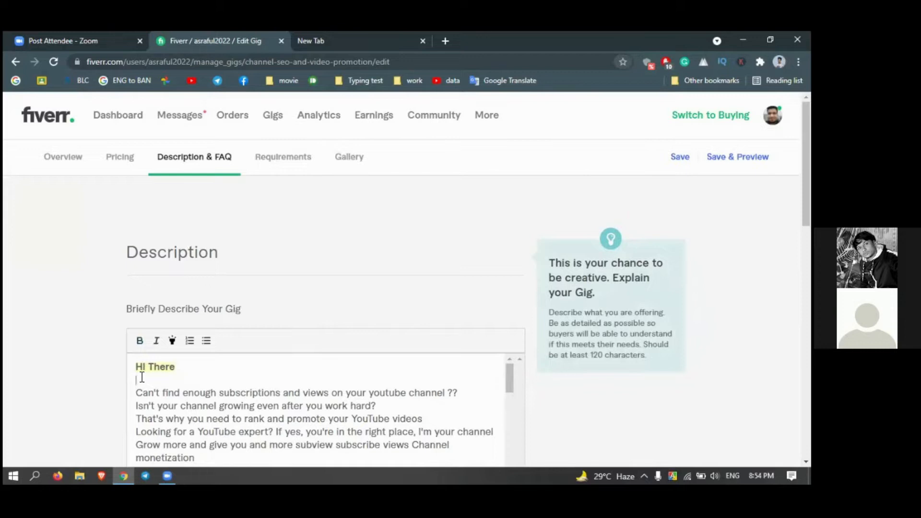
Remove the blank line under the "HI There" greeting and highlight the opening words of the first question
key("BackSpace")
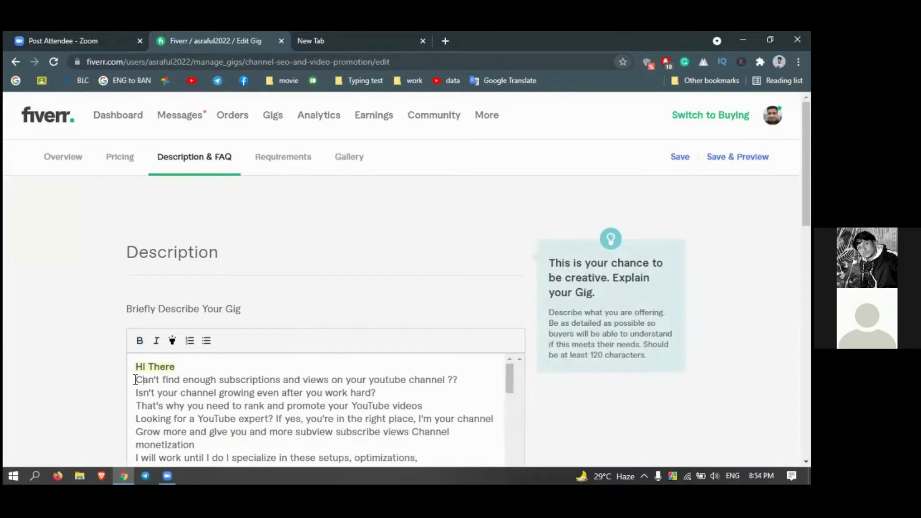
left_click_drag(135, 380, 287, 380)
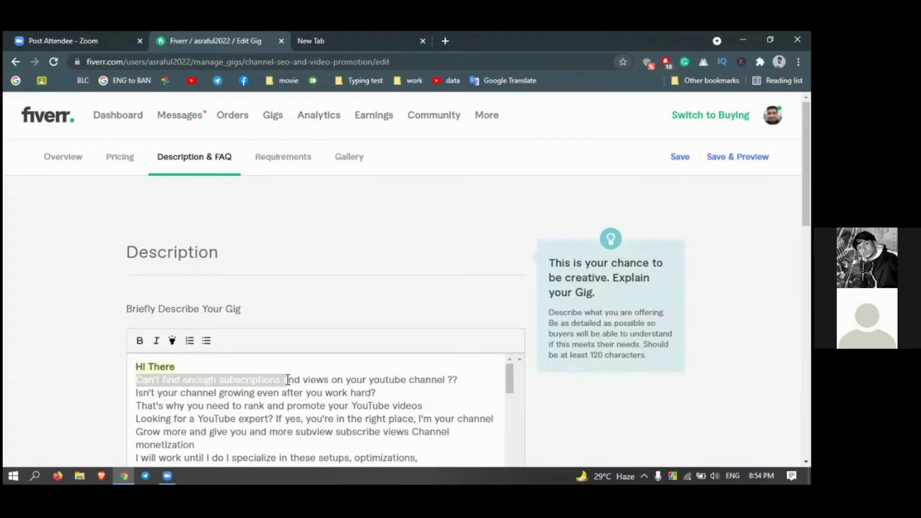
left_click_drag(288, 379, 276, 377)
left_click(276, 378)
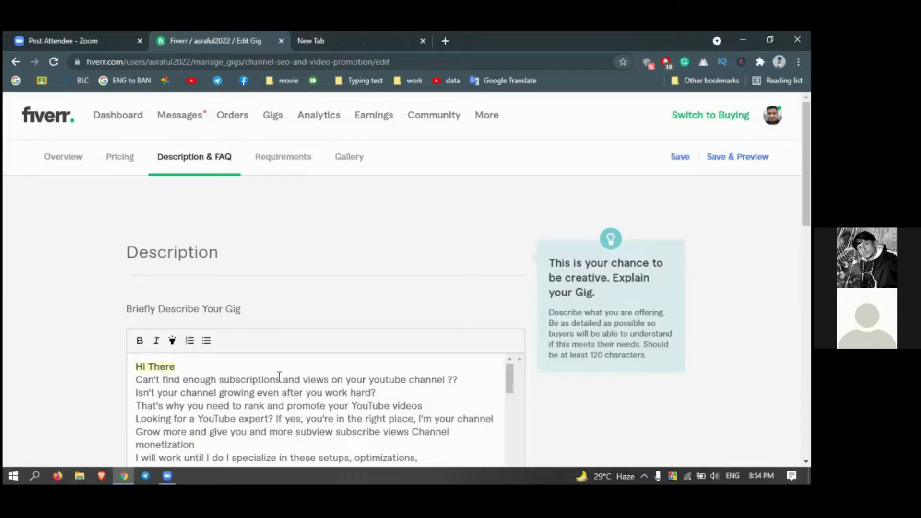
left_click_drag(280, 377, 139, 379)
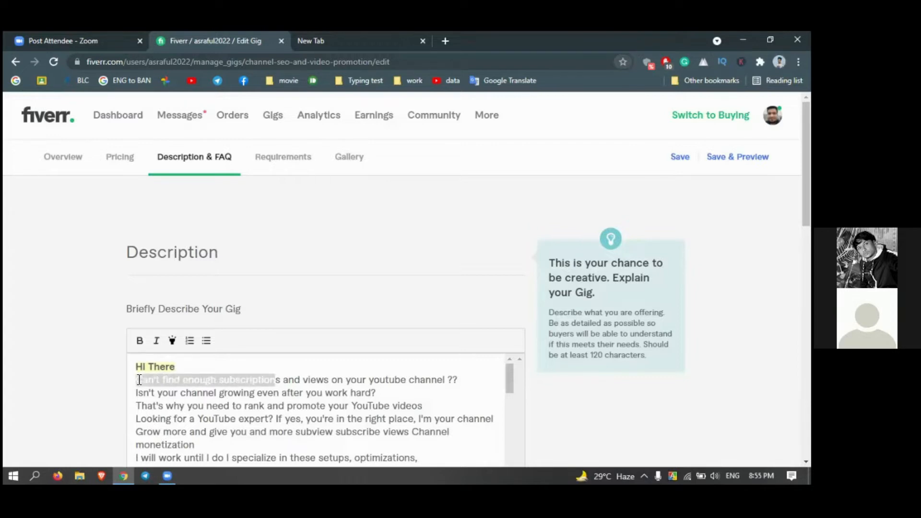
Replace the first question below the greeting with "Are you Not getting Sub and Views of your youtube channel?"
triple_click(166, 380)
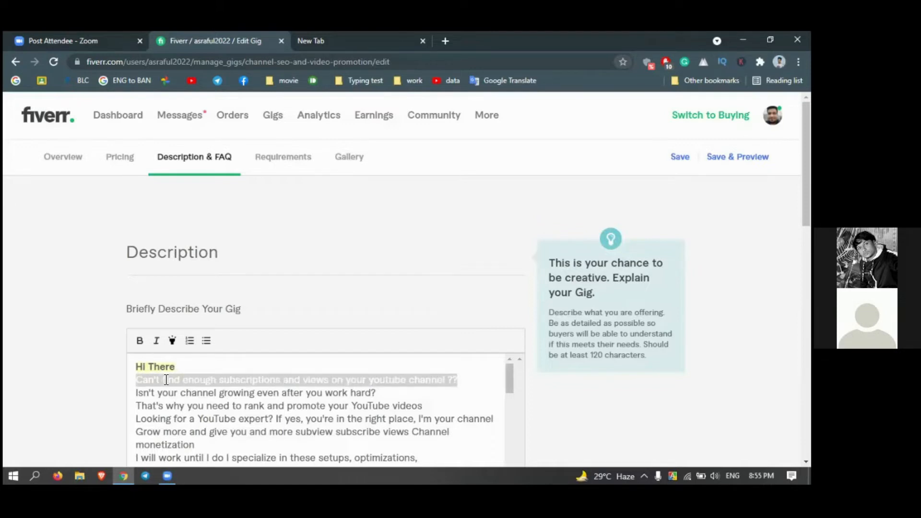
type("Are")
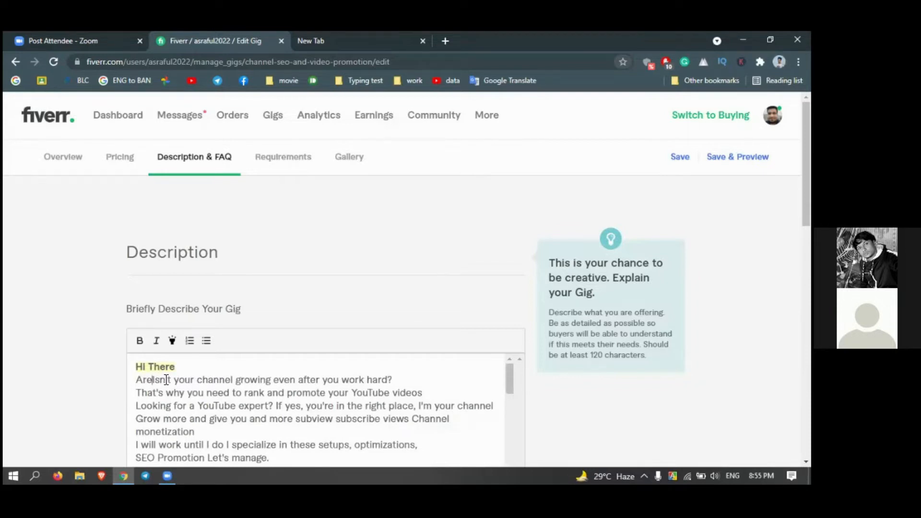
key("Return")
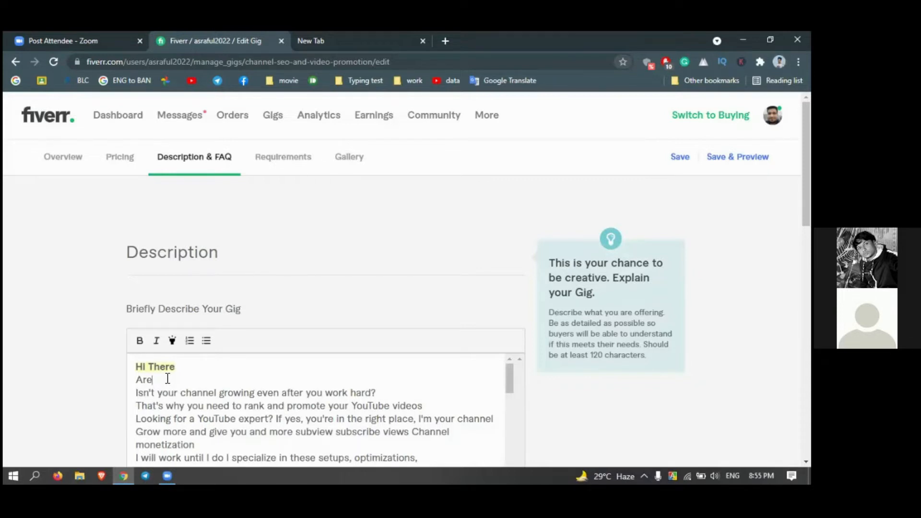
type("you  Not getting Sub")
type("and ")
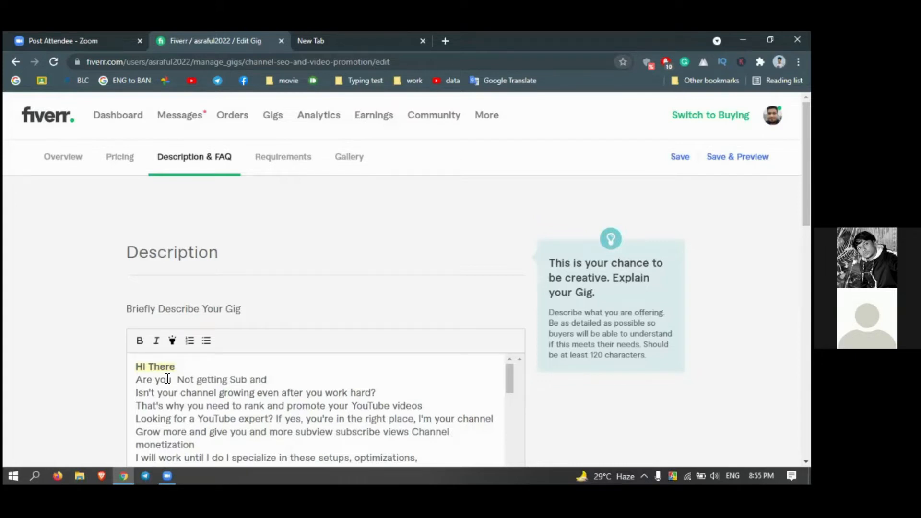
type("Views of yout")
key("BackSpace")
type("r youtube")
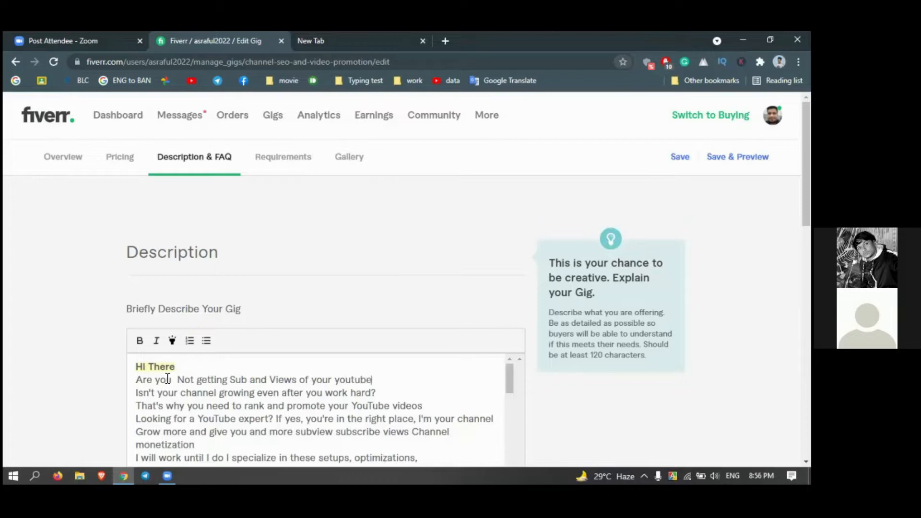
type(" channel?")
Replace the second question with "Your Channel Is not Growing even after you have worked hard?"
triple_click(292, 387)
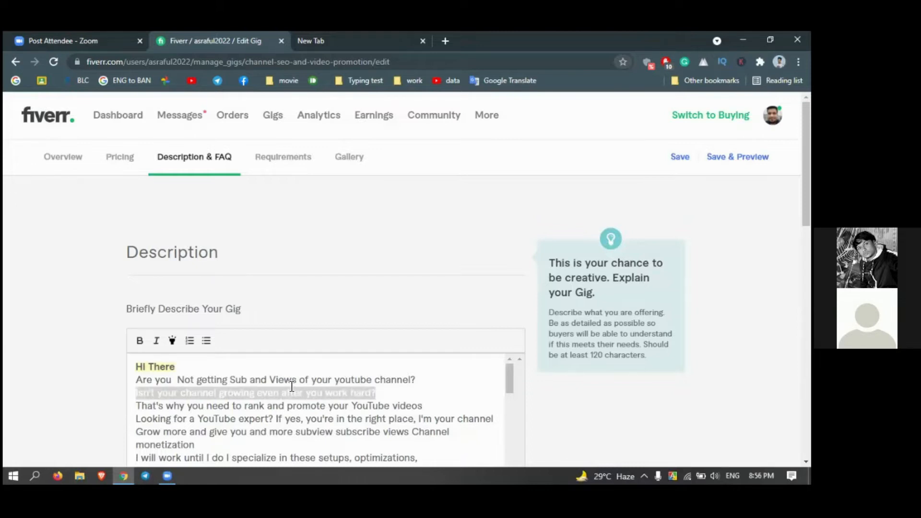
type("YouTube videos")
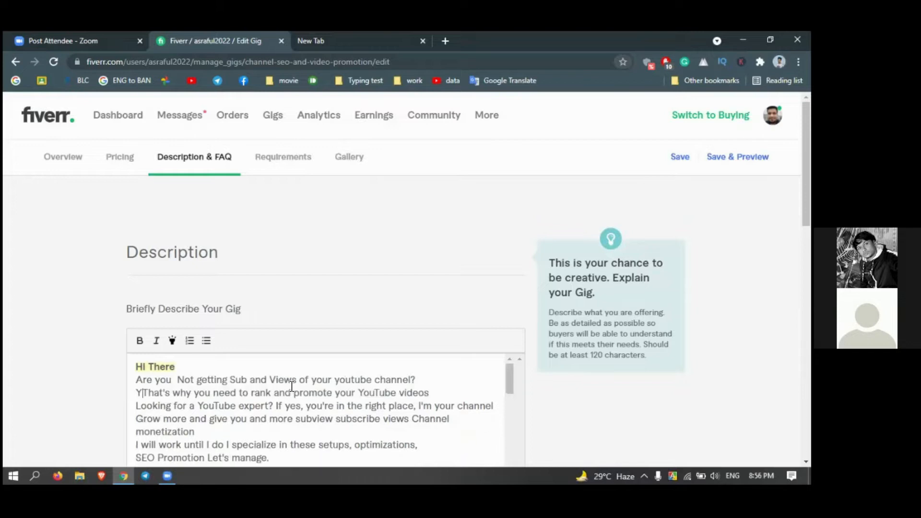
type("ur")
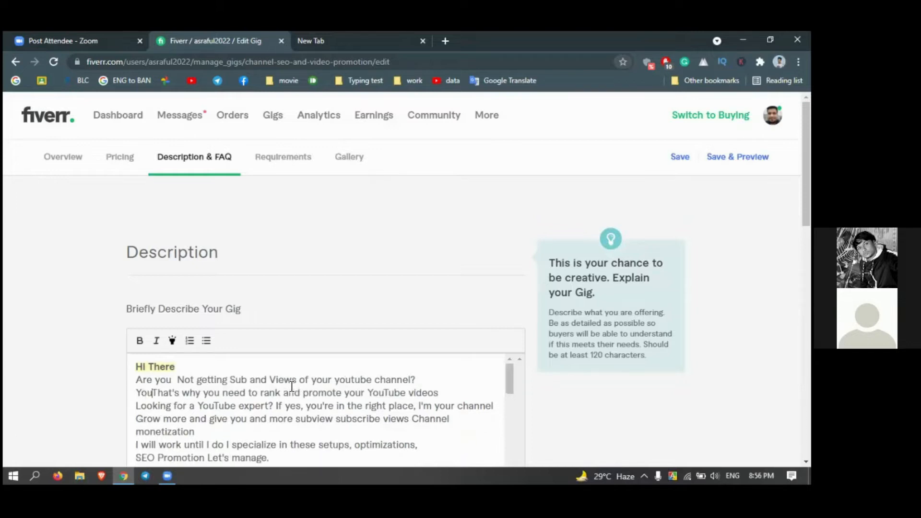
key("Return")
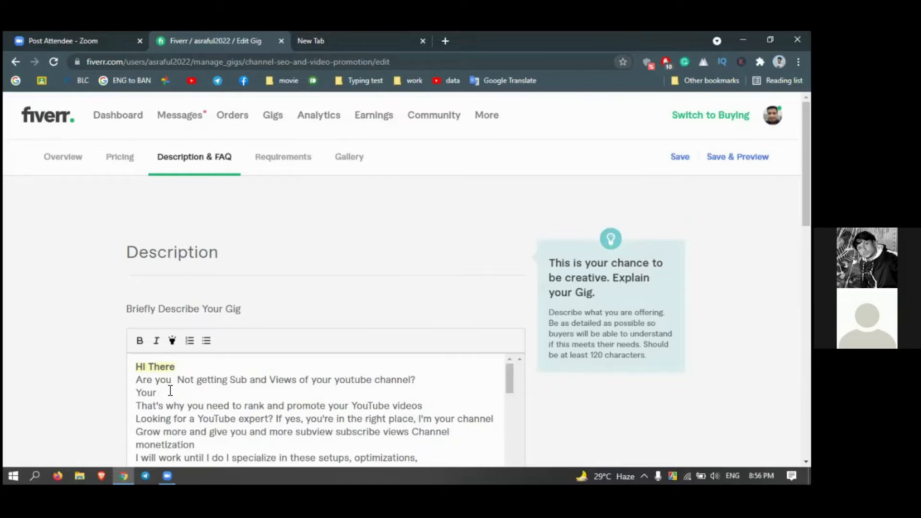
type("Channel Is not Groing")
key("BackSpace")
key("BackSpace")
key("BackSpace")
key("BackSpace")
key("BackSpace")
type("rowing")
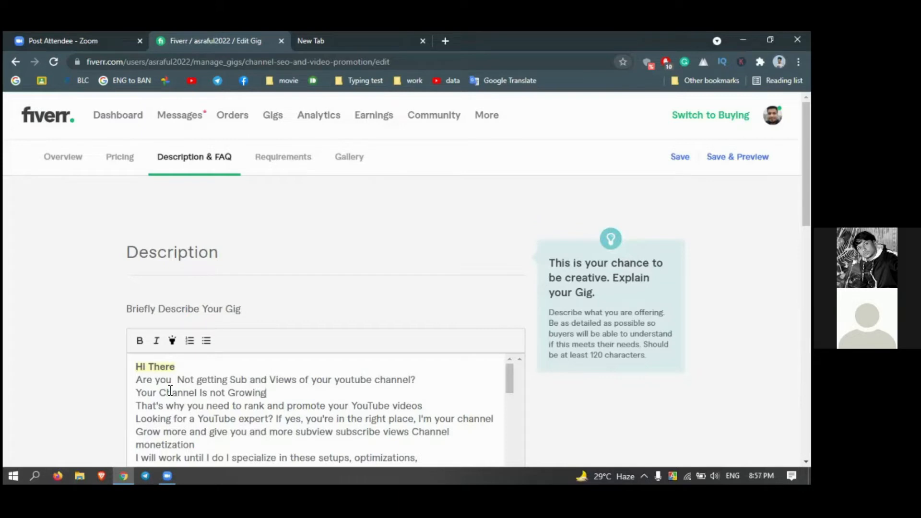
type(" even after you hav")
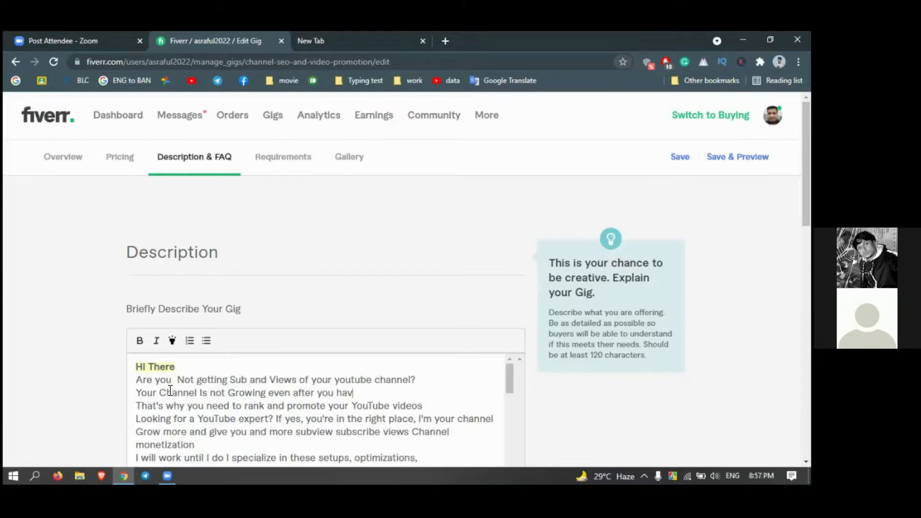
type("e worked hard?")
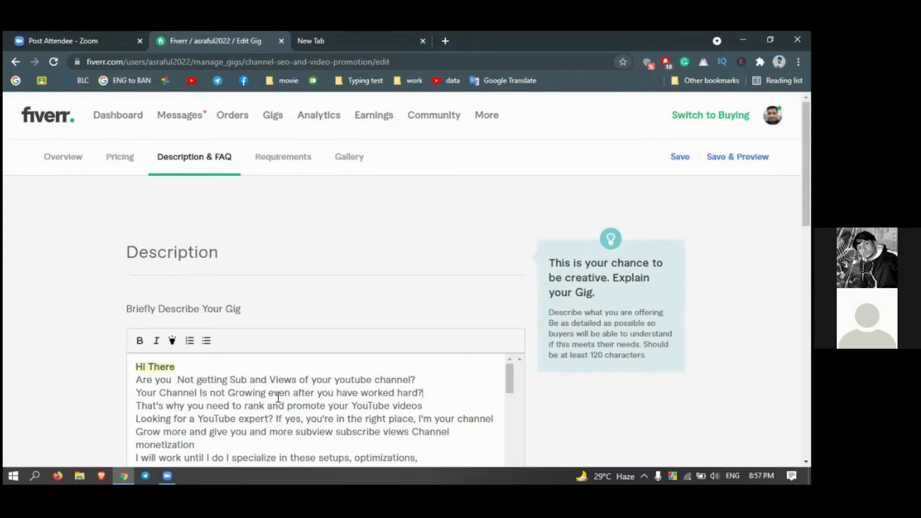
Make the two rewritten question lines below the greeting bold
triple_click(256, 377)
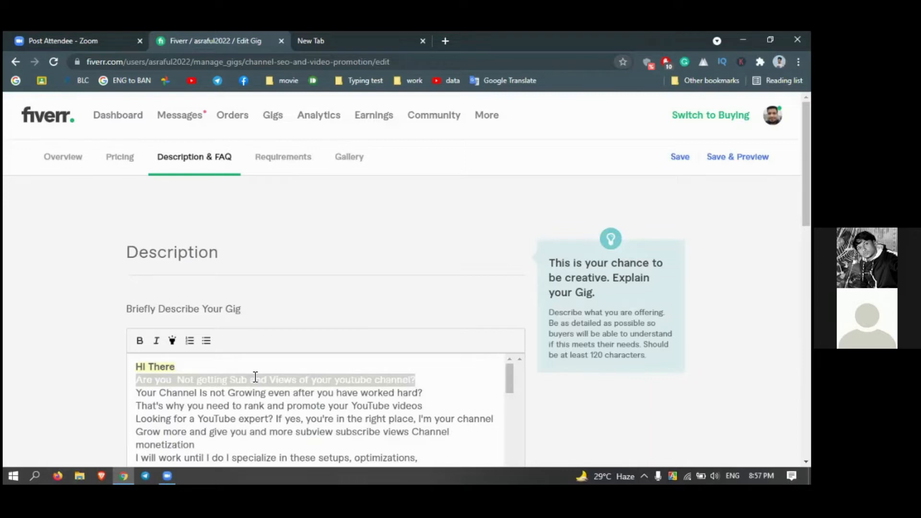
left_click(140, 342)
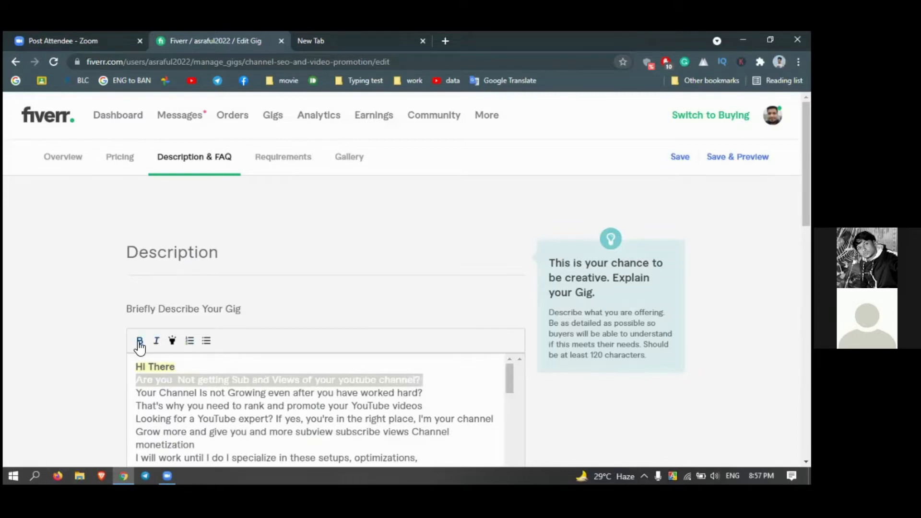
double_click(201, 389)
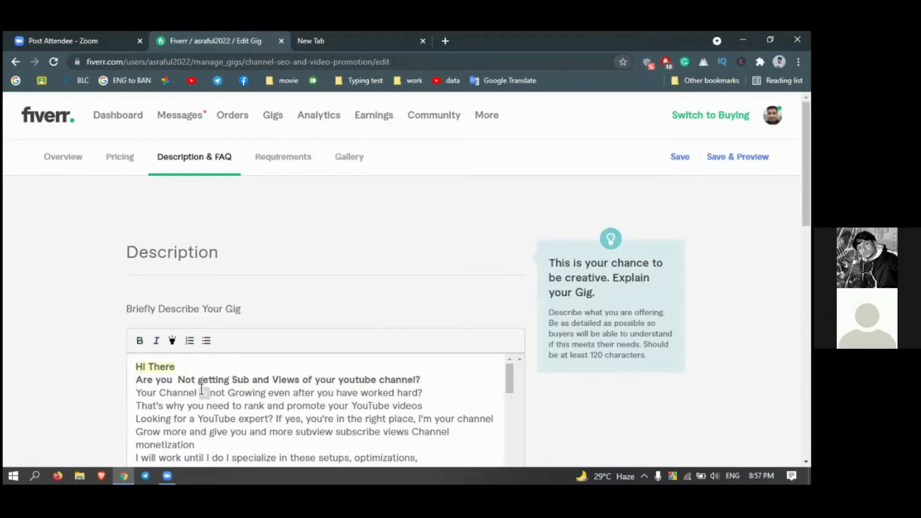
triple_click(202, 389)
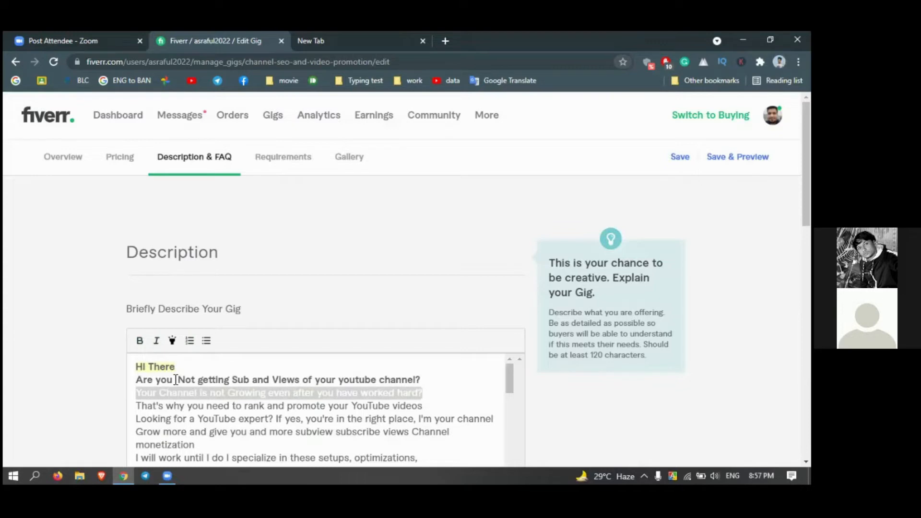
left_click(140, 341)
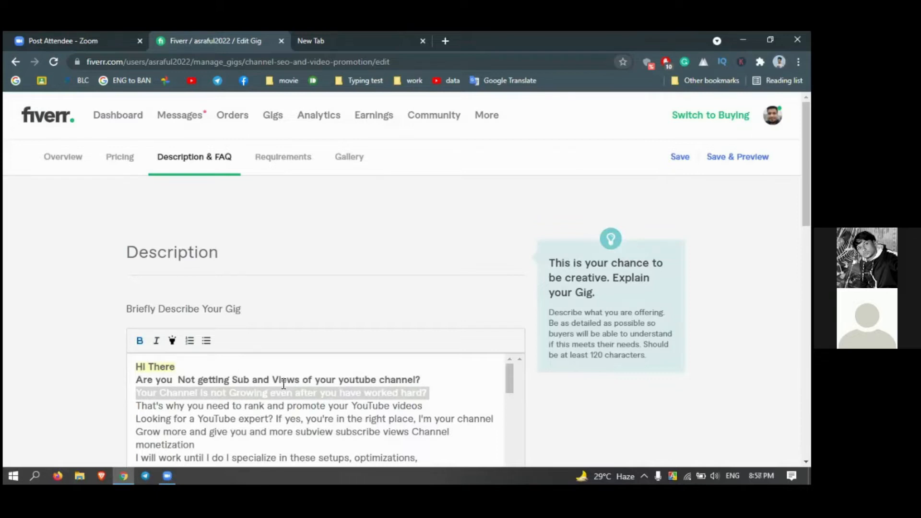
Remove the blank line before "I have one year of experience" and the line break before "I will work until"
scroll(284, 383, "down", 5)
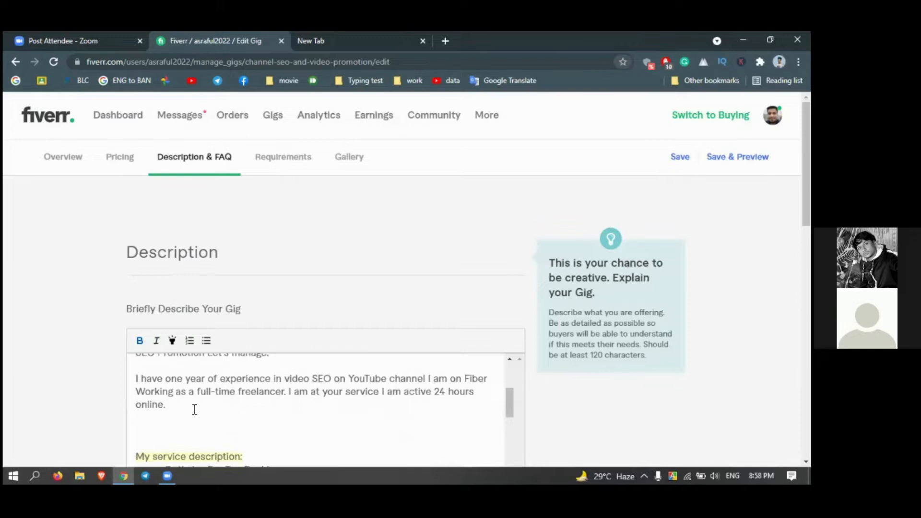
left_click(138, 363)
key("BackSpace")
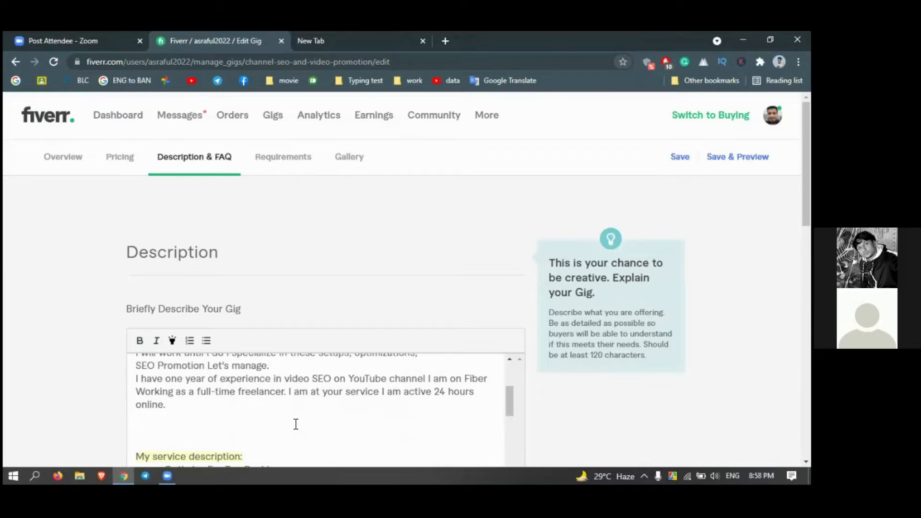
scroll(296, 424, "up", 1)
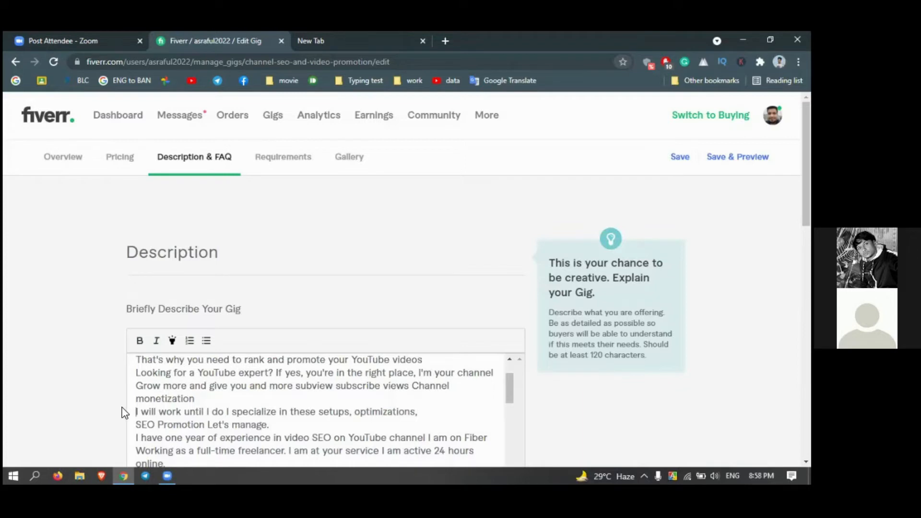
key("BackSpace")
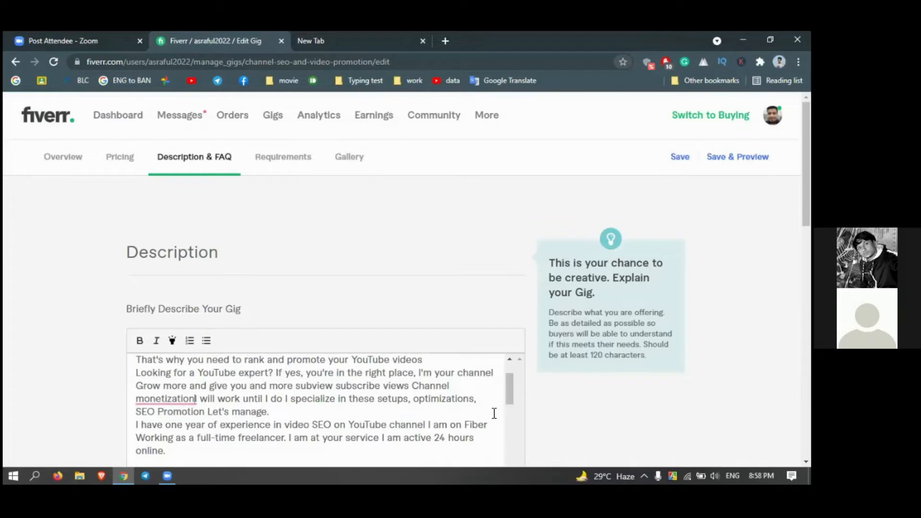
Paste the copied original introduction text into the middle of the word "monetization"
mouse_move(163, 400)
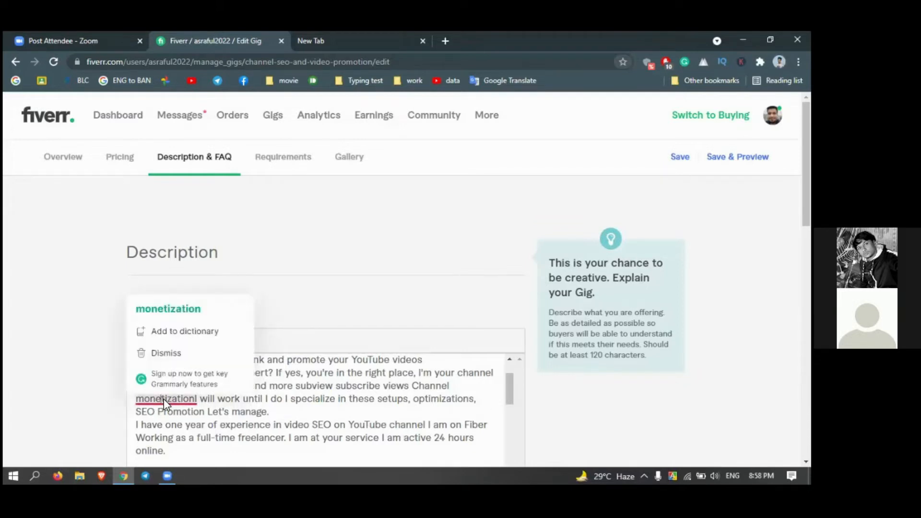
right_click(163, 399)
left_click(189, 305)
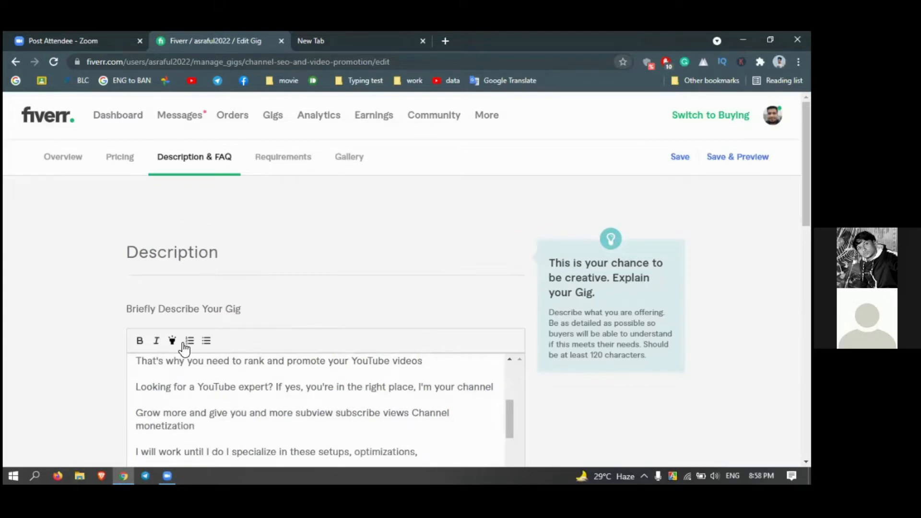
Examine the description from the end of the pasted text to the FAQ section, and return to the greeting
scroll(312, 393, "down", 2)
scroll(677, 391, "down", 1)
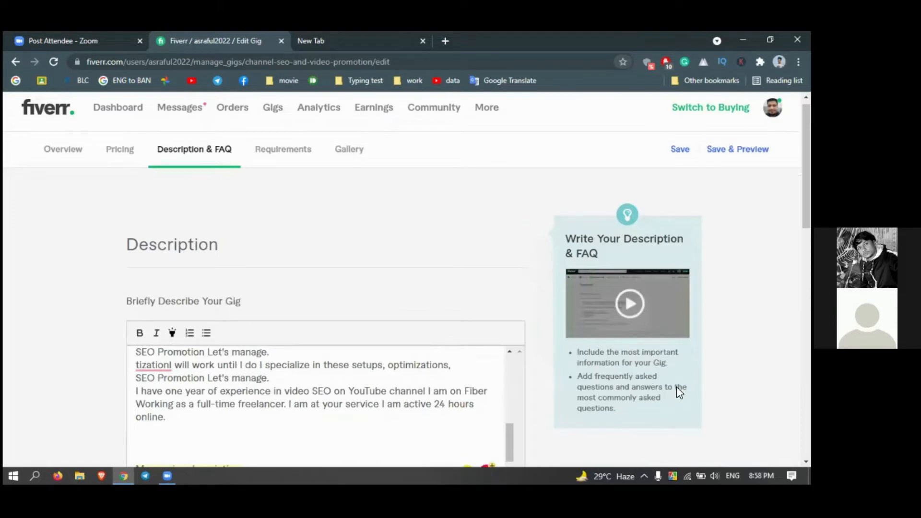
scroll(505, 389, "down", 1)
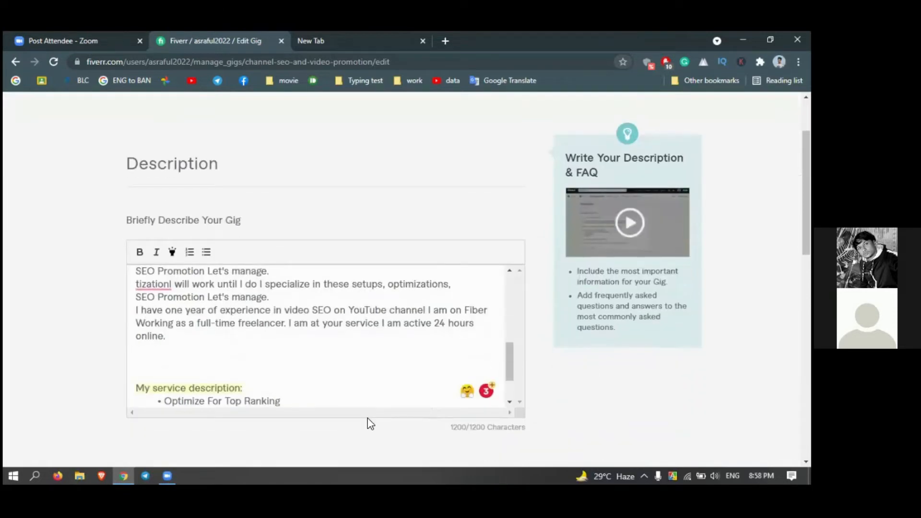
scroll(370, 424, "down", 3)
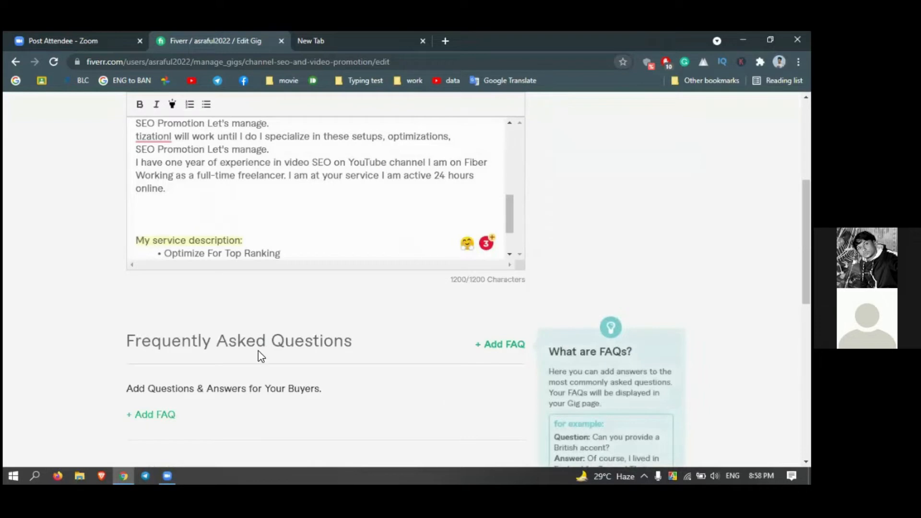
scroll(267, 185, "up", 2)
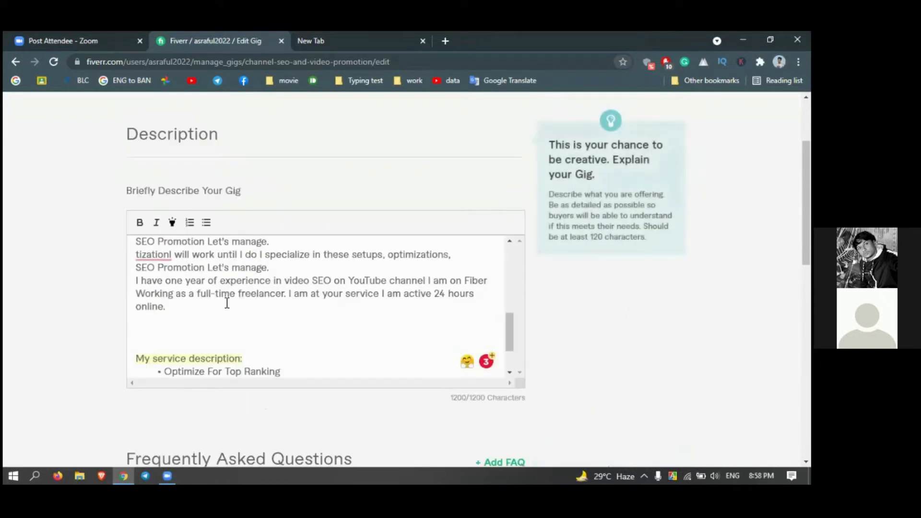
scroll(227, 303, "up", 5)
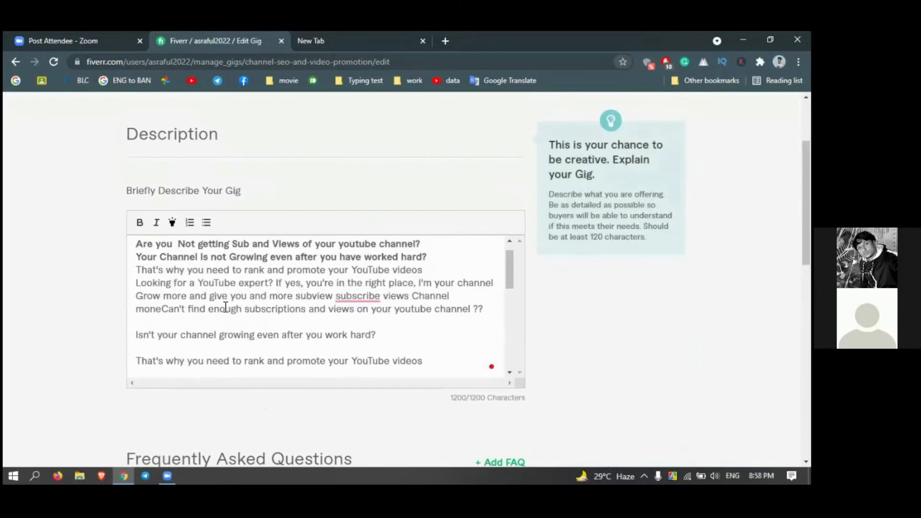
scroll(225, 307, "up", 1)
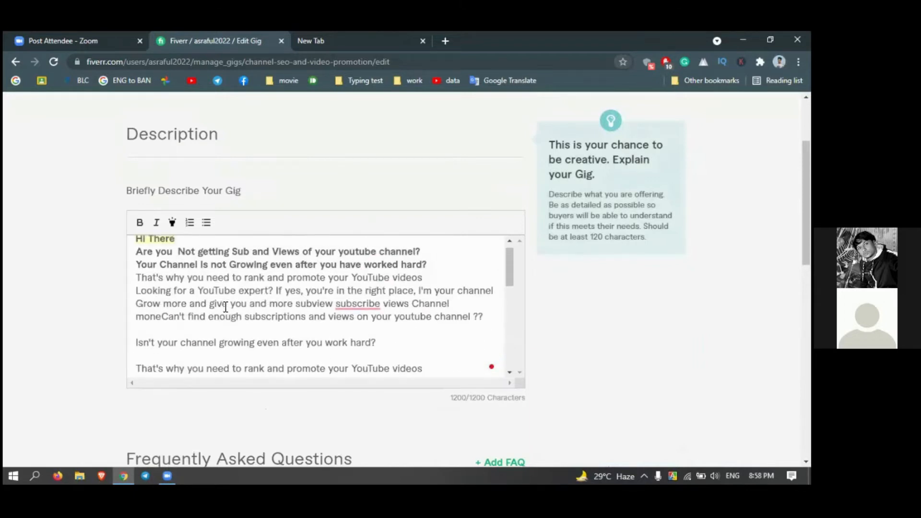
scroll(226, 307, "up", 1)
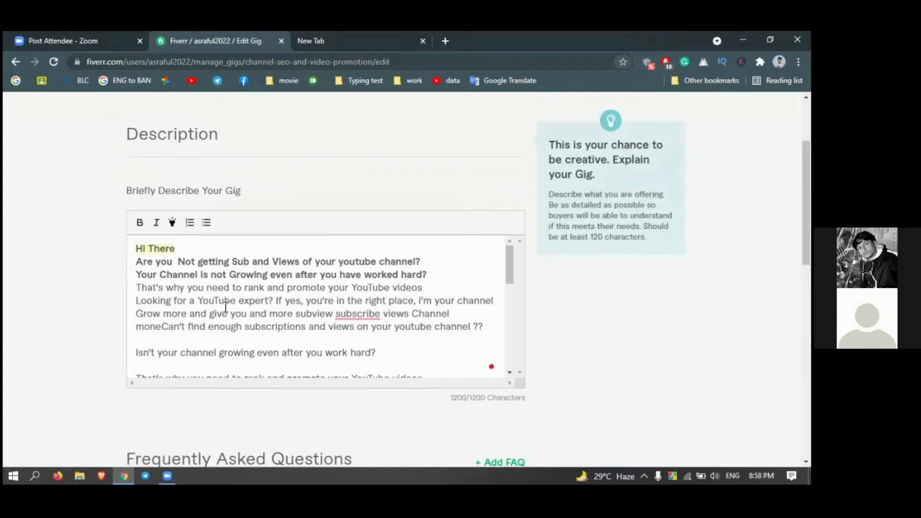
Shorten the second bold question line to "Your Channel Is not Growing", accepting the spelling suggestion for its last word
key("BackSpace")
key("BackSpace")
key("BackSpace")
key("BackSpace")
key("BackSpace")
key("BackSpace")
key("BackSpace")
key("BackSpace")
key("BackSpace")
key("BackSpace")
key("BackSpace")
key("BackSpace")
key("BackSpace")
key("BackSpace")
key("BackSpace")
key("BackSpace")
key("BackSpace")
key("BackSpace")
key("BackSpace")
key("BackSpace")
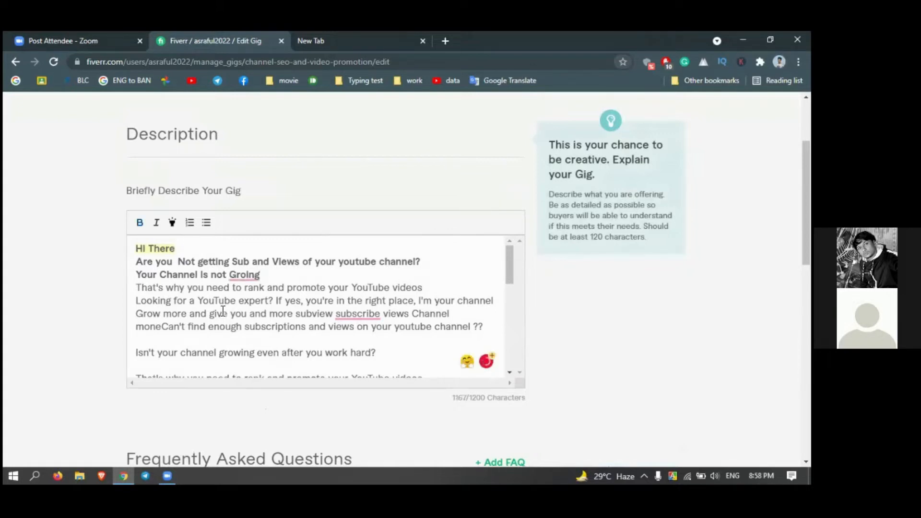
mouse_move(252, 278)
left_click(255, 273)
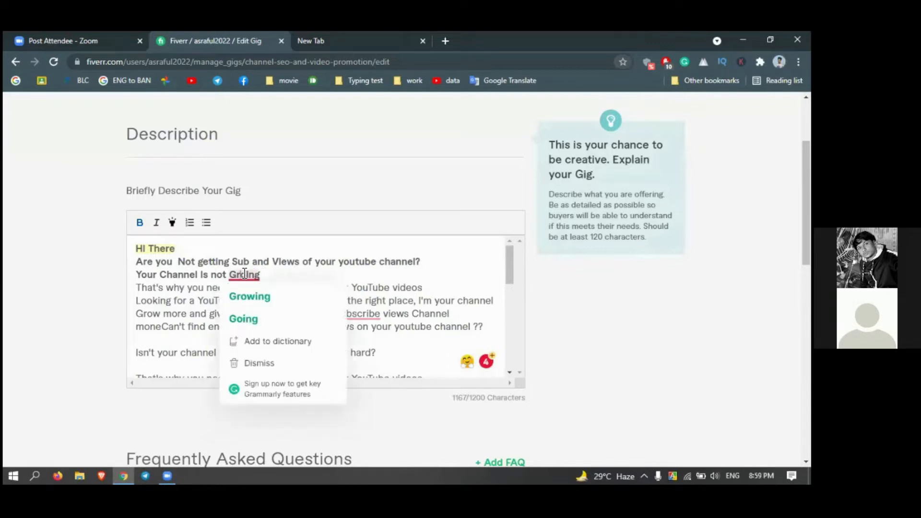
left_click(258, 298)
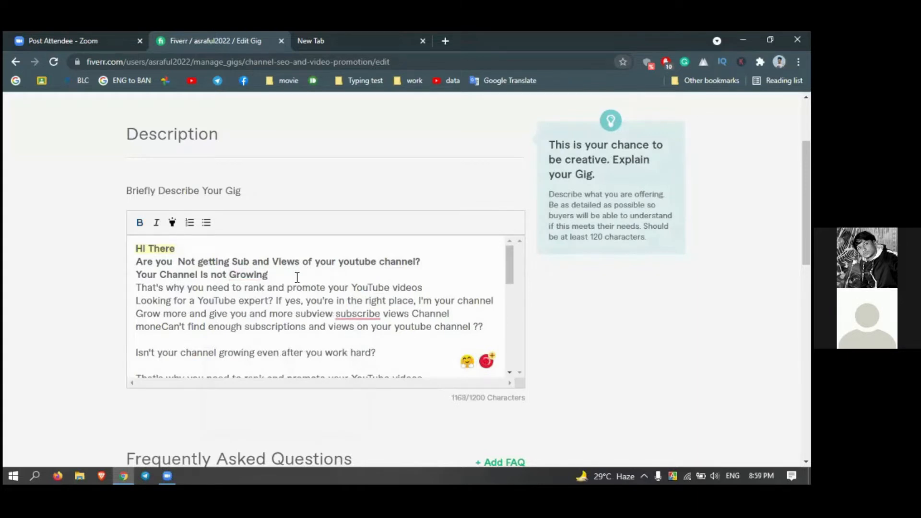
type("even")
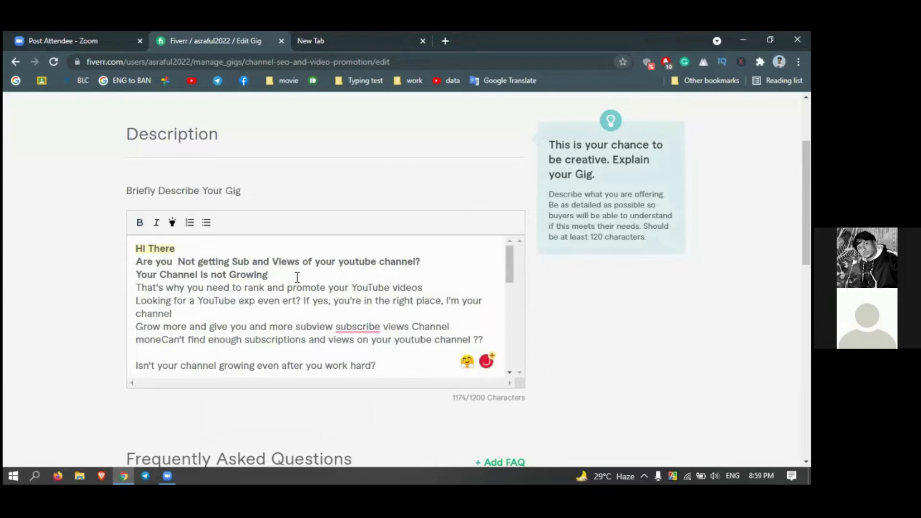
key("BackSpace")
key("BackSpace")
key("BackSpace")
key("BackSpace")
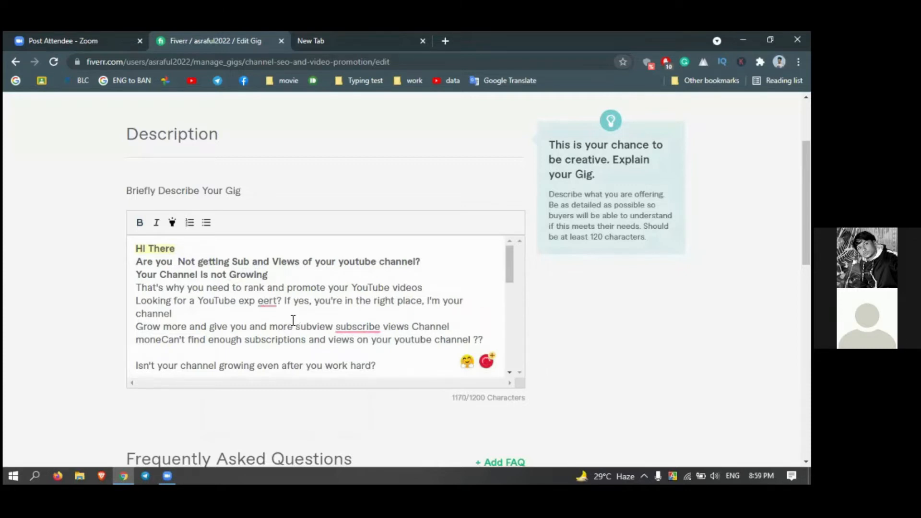
key("BackSpace")
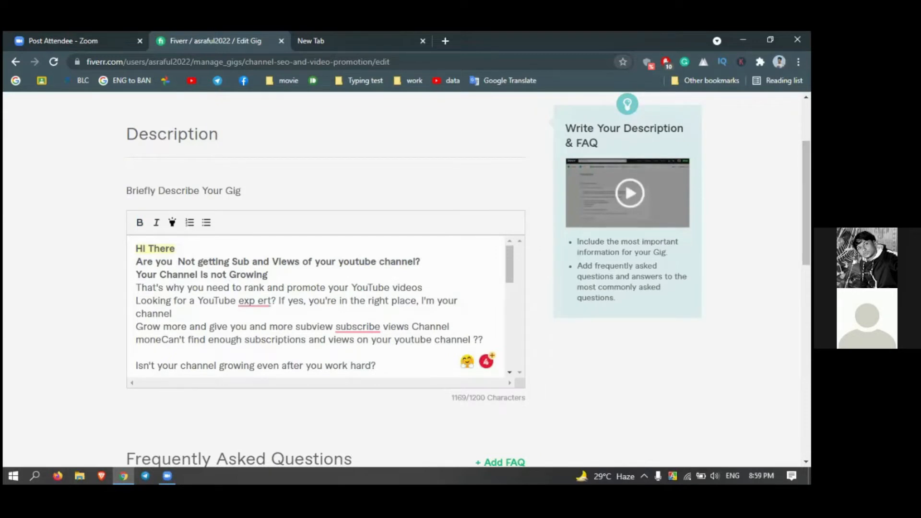
left_click(258, 300)
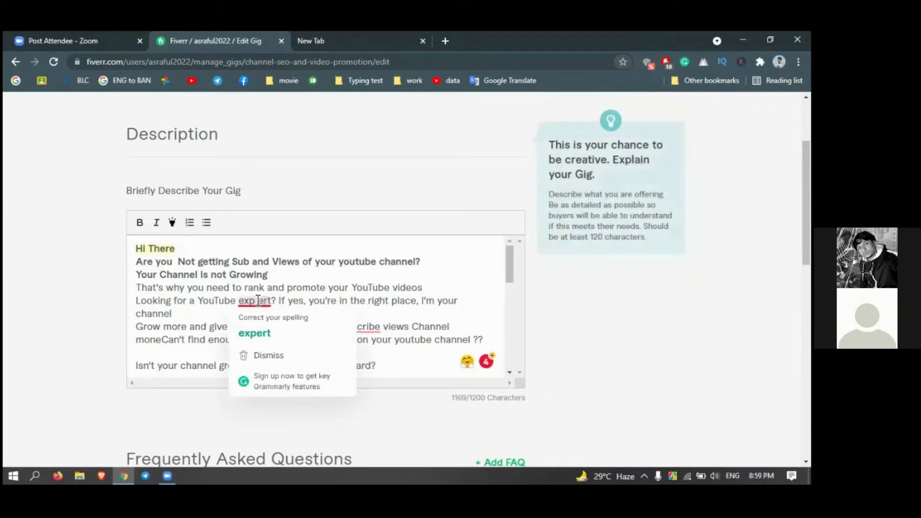
left_click(257, 333)
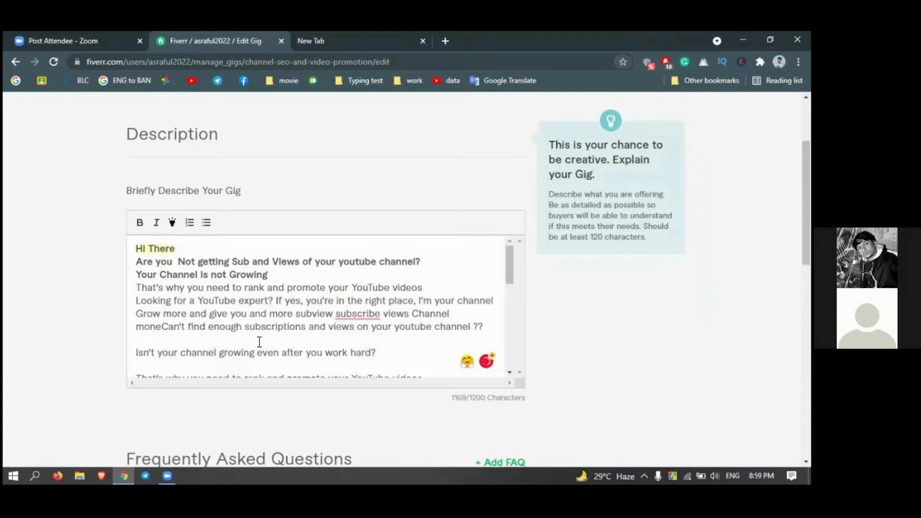
left_click(350, 312)
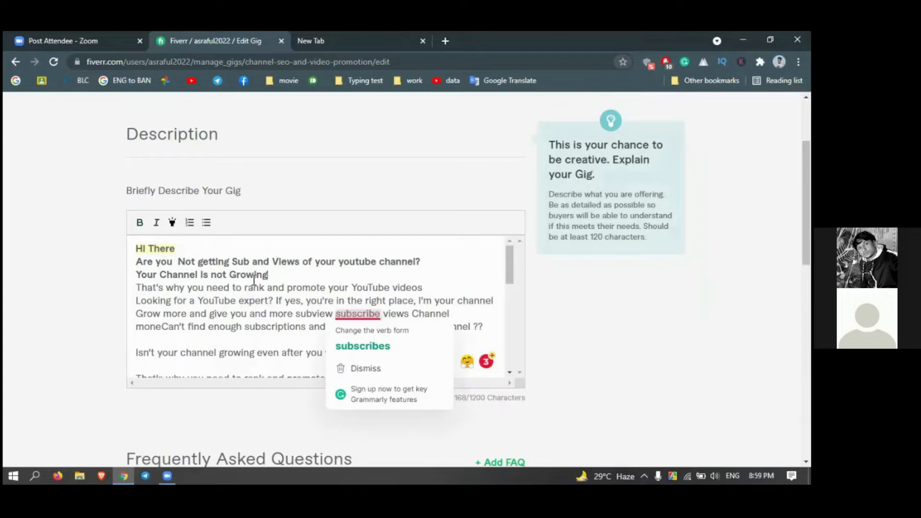
Continue the second bold line after "Growing" with "even after you have worked hard"
left_click(283, 273)
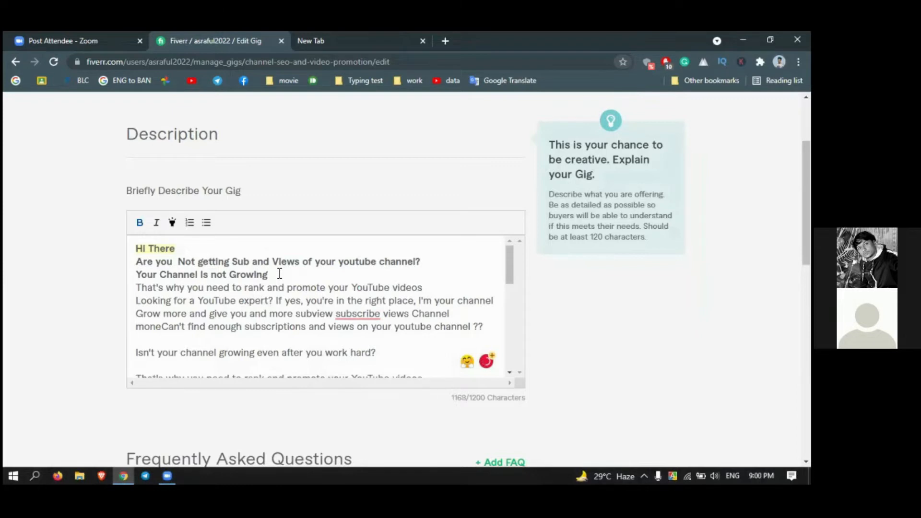
type("even")
type("after you have worked")
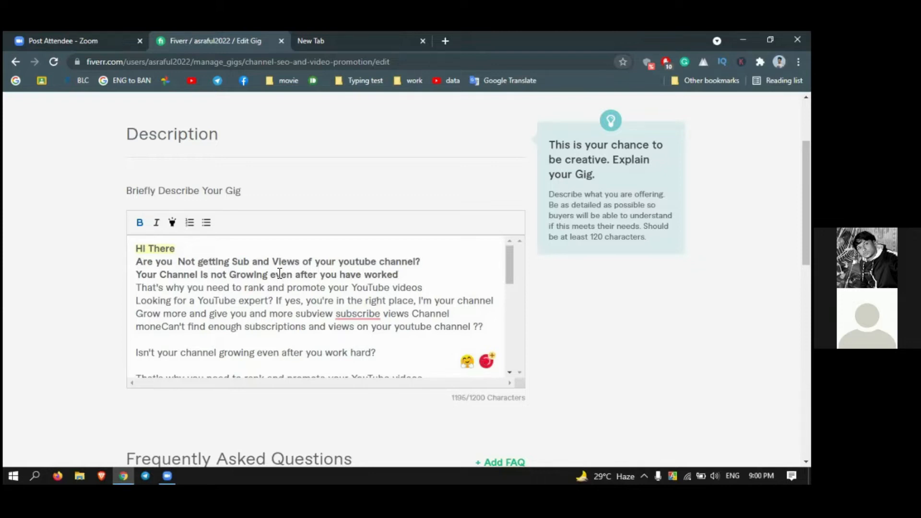
type("hard")
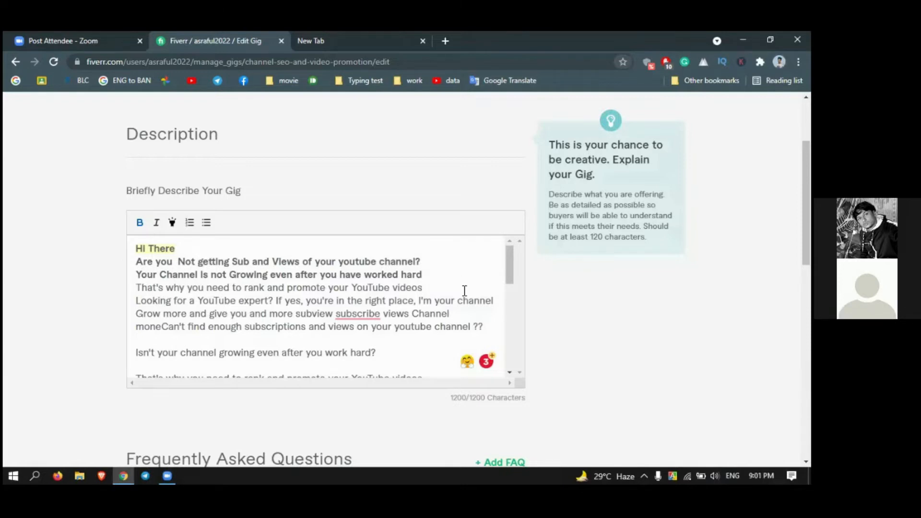
left_click(434, 280)
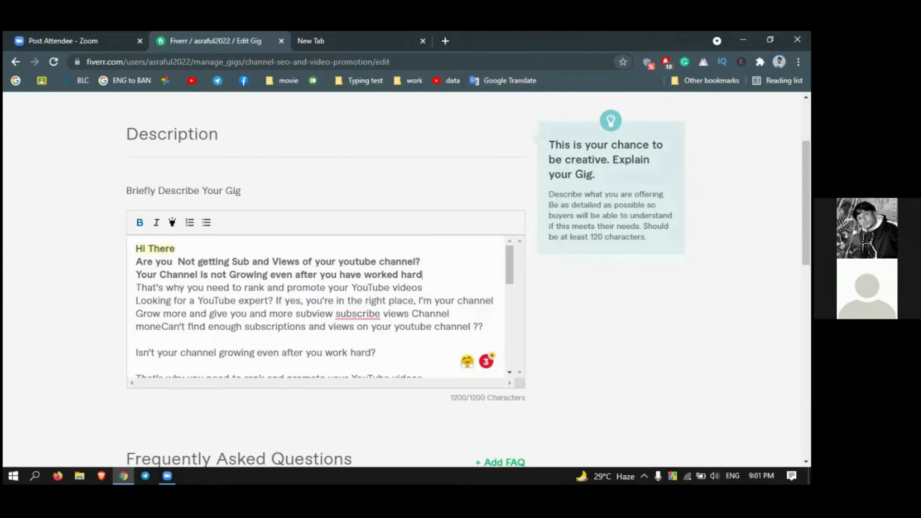
Change "subscribe views" to "subs and views" in the first "Grow more and give you" line
left_click(352, 314)
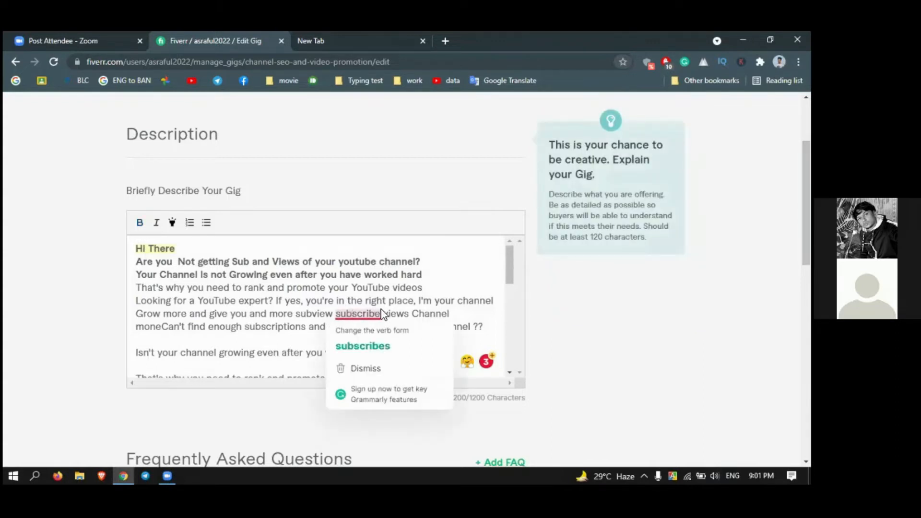
key("BackSpace")
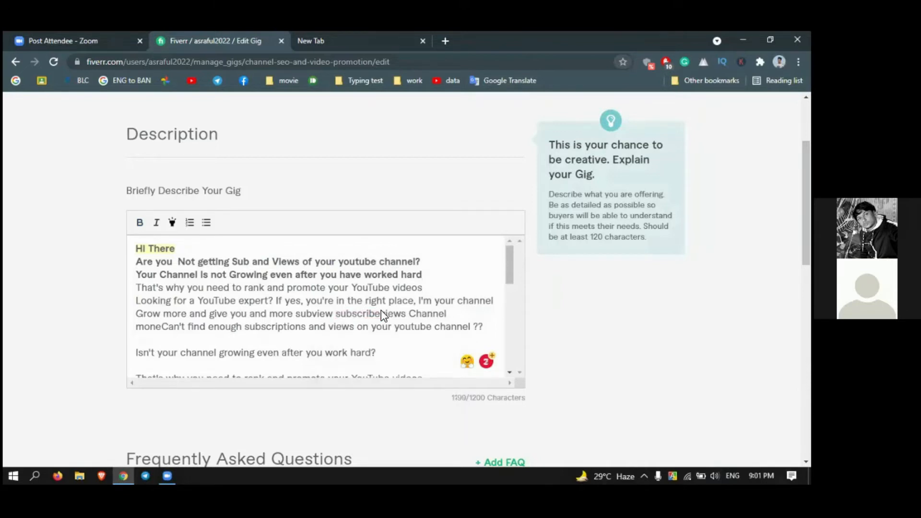
key("BackSpace")
key("BackSpace")
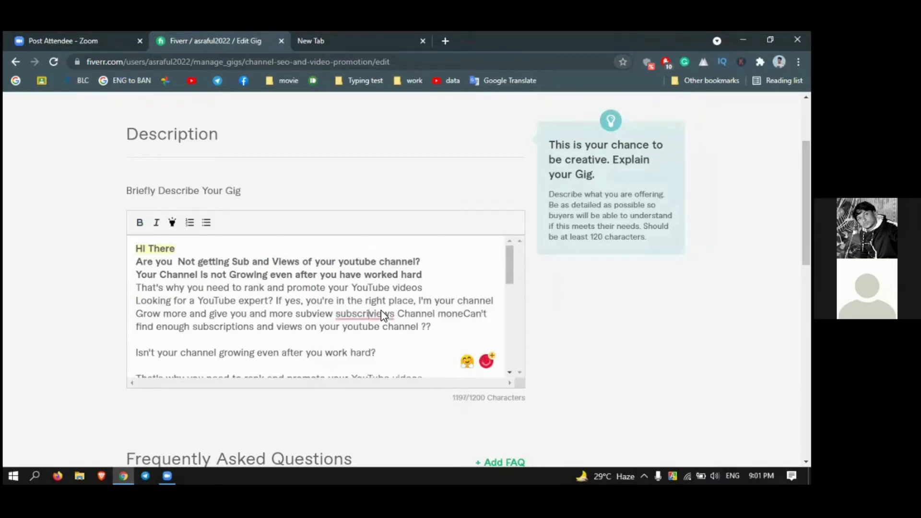
key("BackSpace")
key("BackSpace")
key("BackSpace")
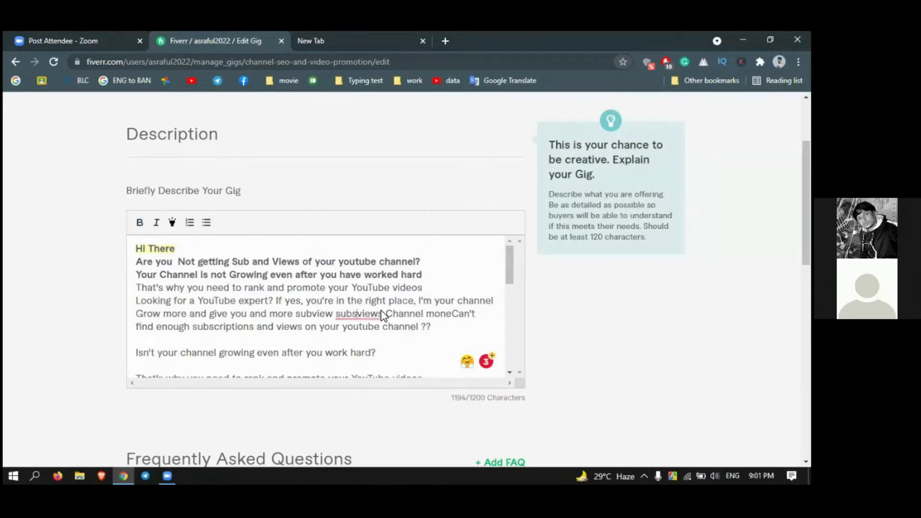
type("and")
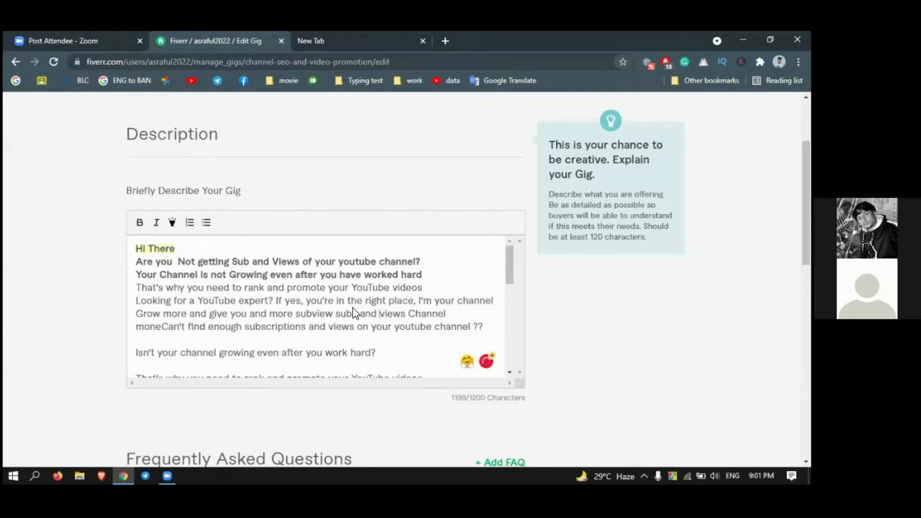
Add a question mark to the end of the second bold line, after "worked hard"
triple_click(411, 275)
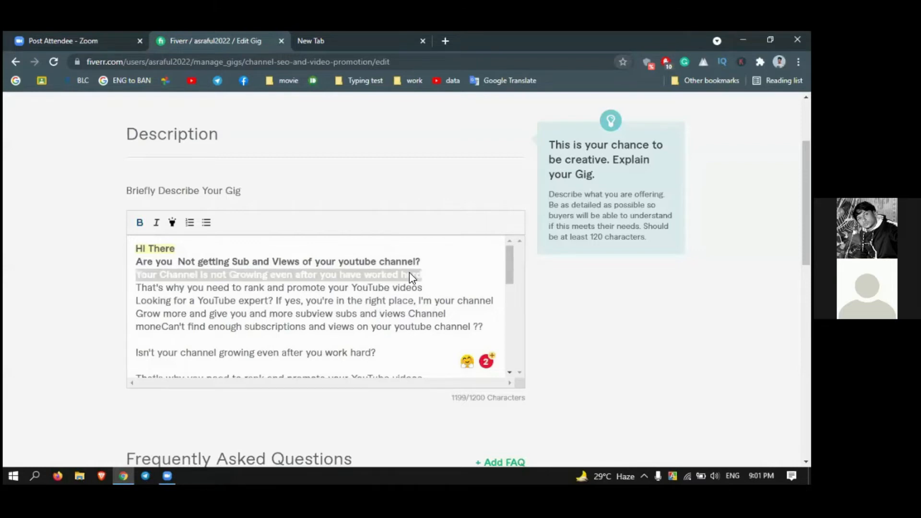
left_click(408, 274)
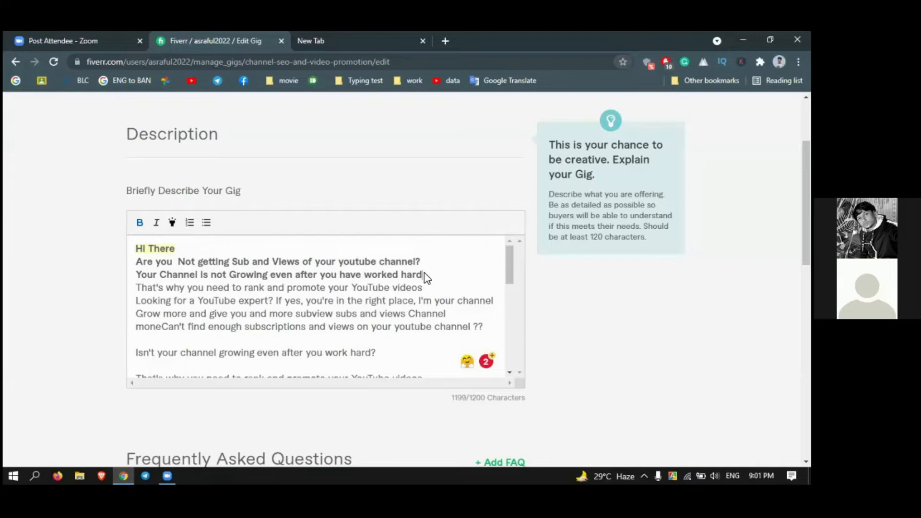
type("?")
Delete the duplicate line "Isn't your channel growing even after you work hard?" and the blank lines left around it
triple_click(196, 356)
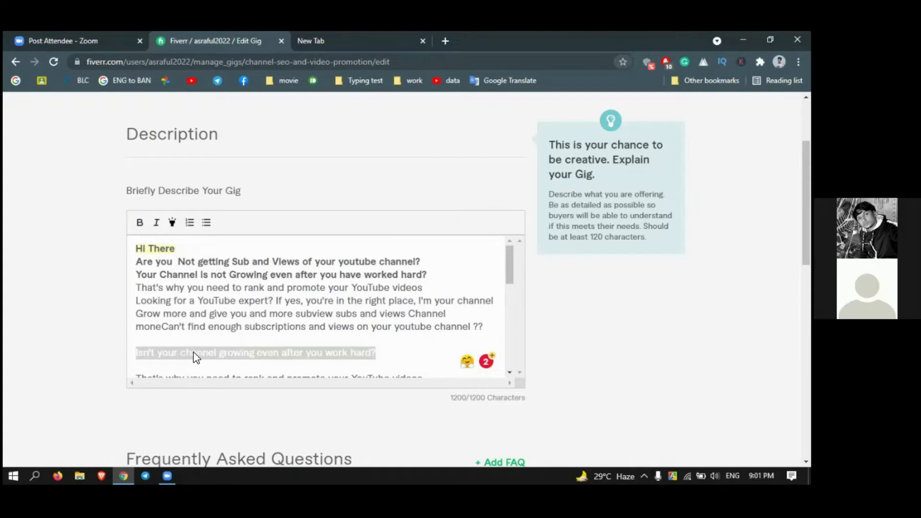
key("BackSpace")
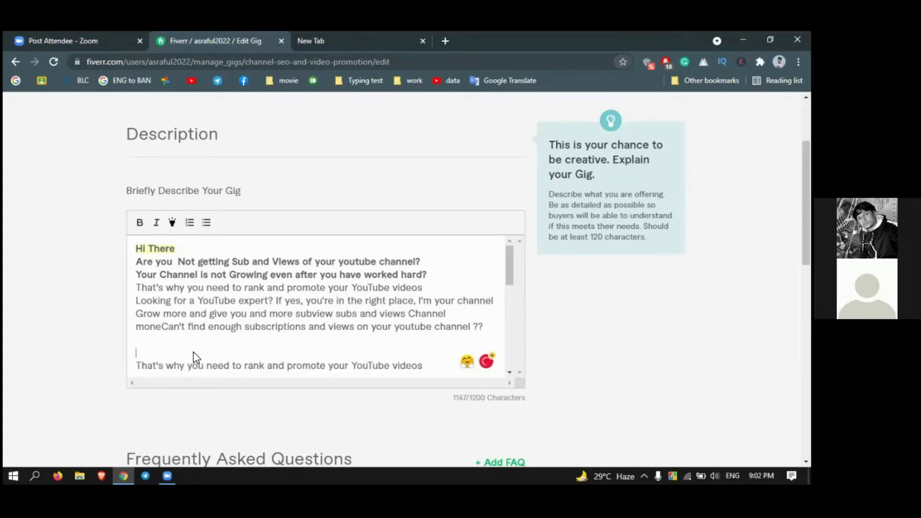
key("BackSpace")
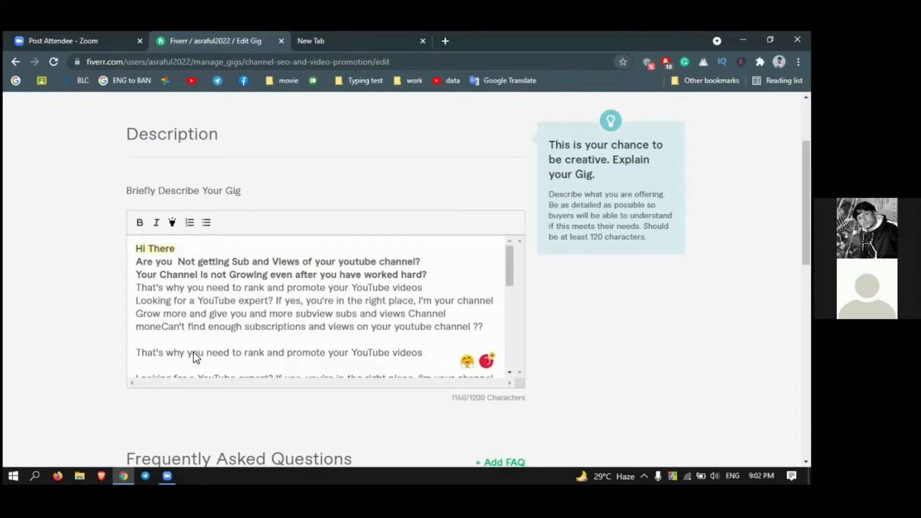
key("BackSpace")
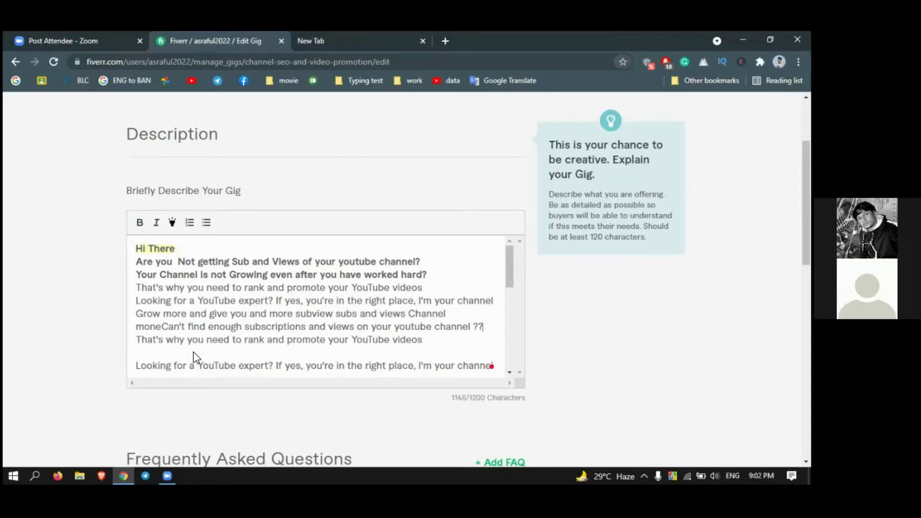
Examine the description down to the service list for repeated text, and return to the highlighted greeting
scroll(211, 346, "down", 2)
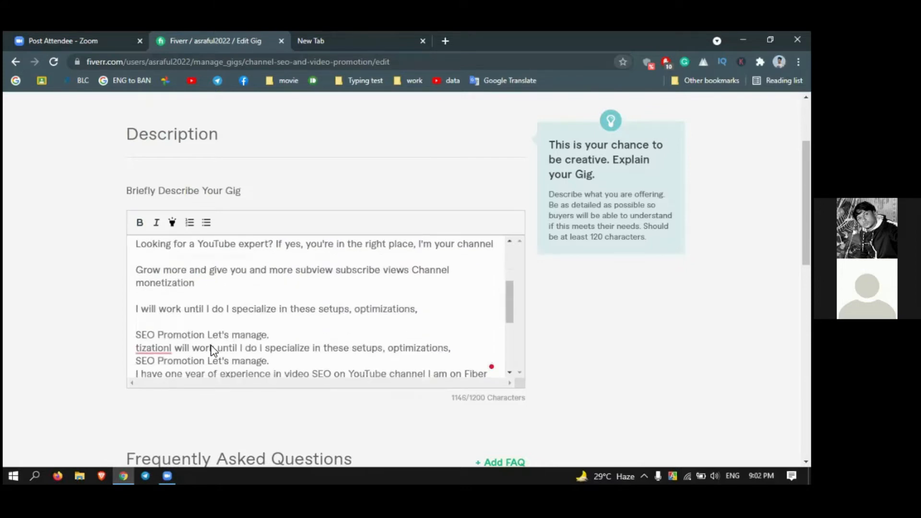
scroll(211, 350, "down", 5)
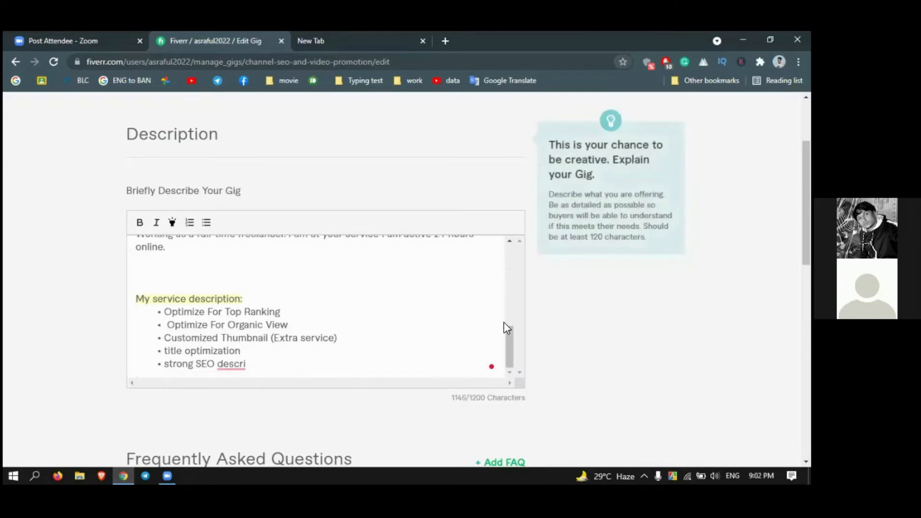
scroll(508, 333, "up", 5)
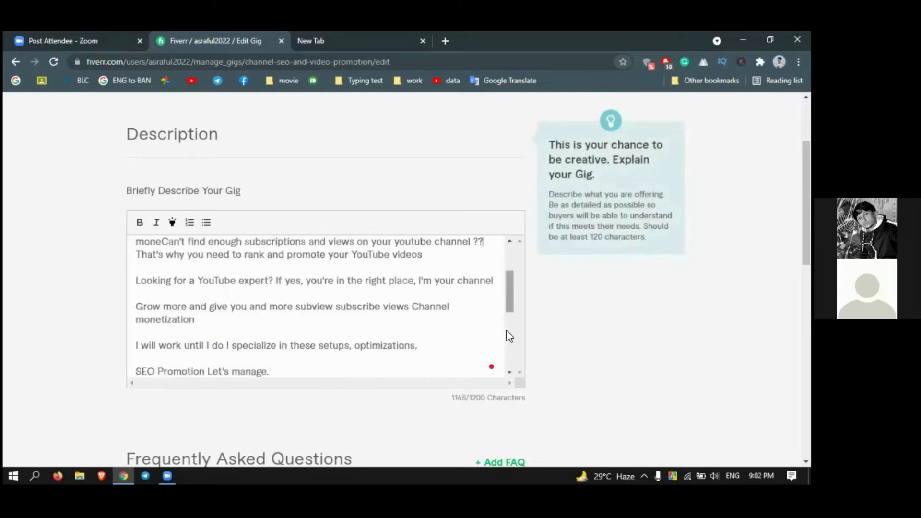
scroll(508, 349, "down", 3)
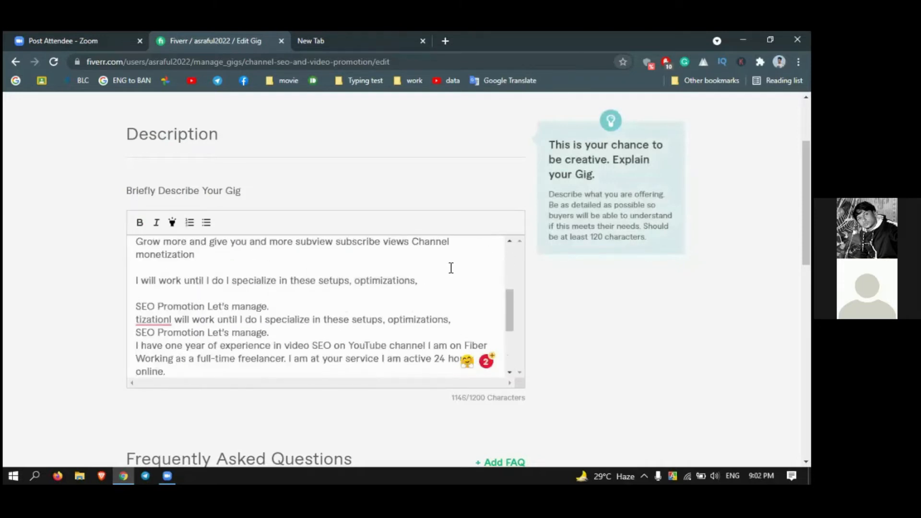
scroll(425, 296, "up", 5)
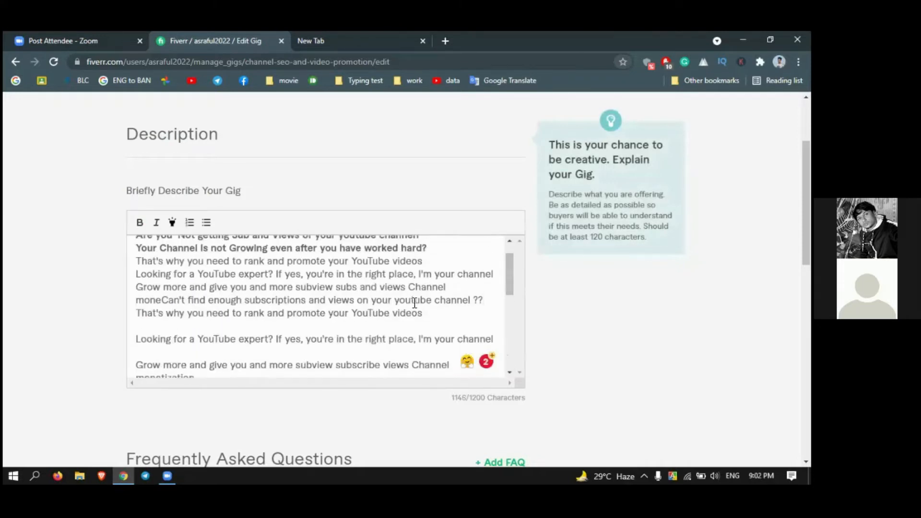
scroll(425, 302, "up", 1)
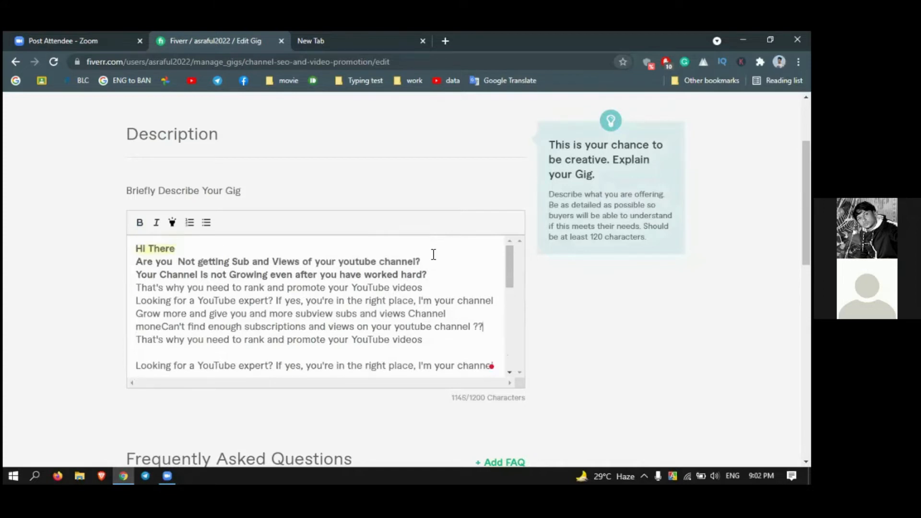
left_click_drag(216, 247, 161, 247)
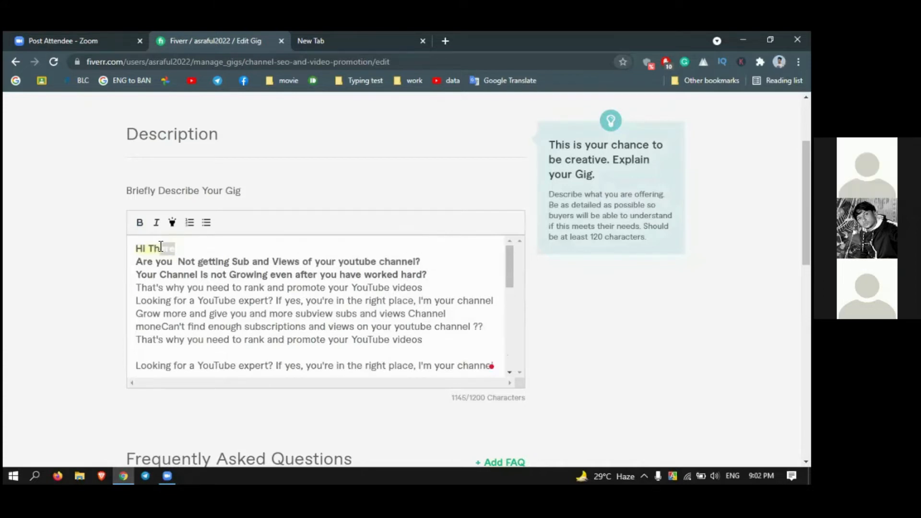
left_click(132, 251, "shift")
Cut the two bold question lines below the "Hi There" greeting from the description
left_click_drag(433, 278, 160, 267)
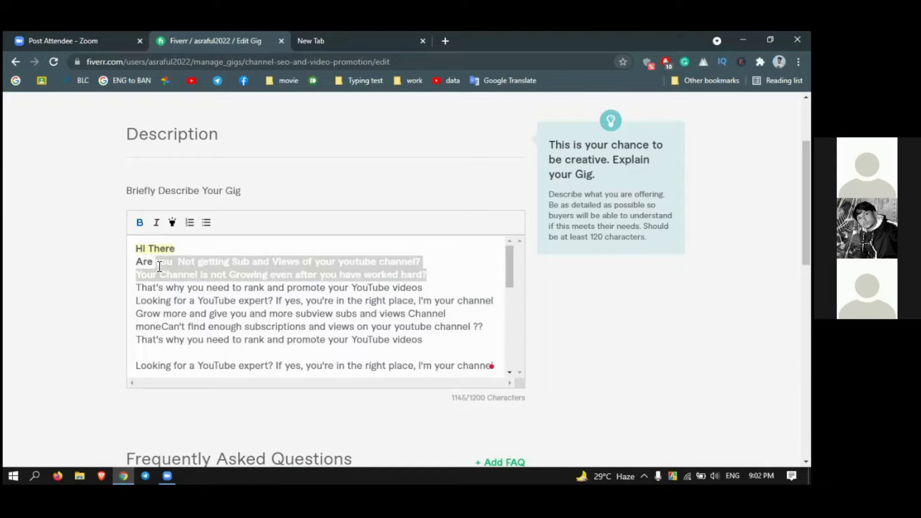
left_click(429, 273)
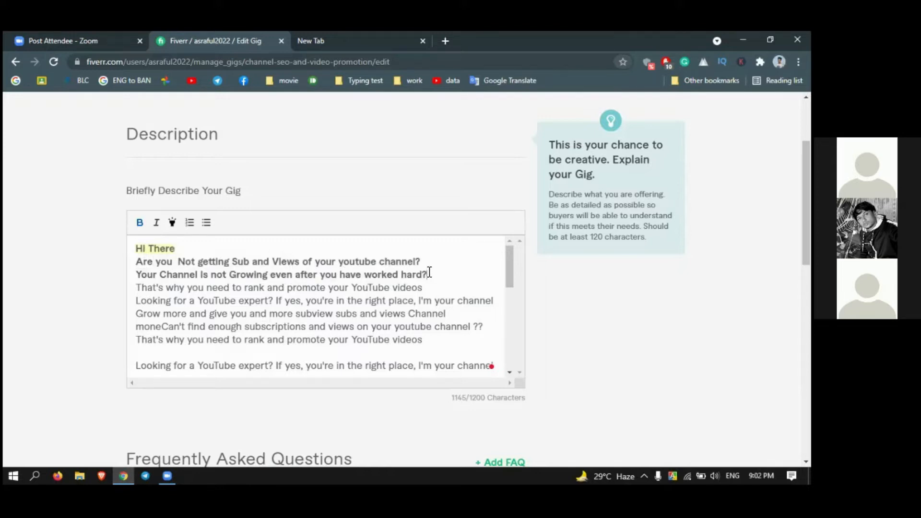
left_click_drag(430, 272, 139, 259)
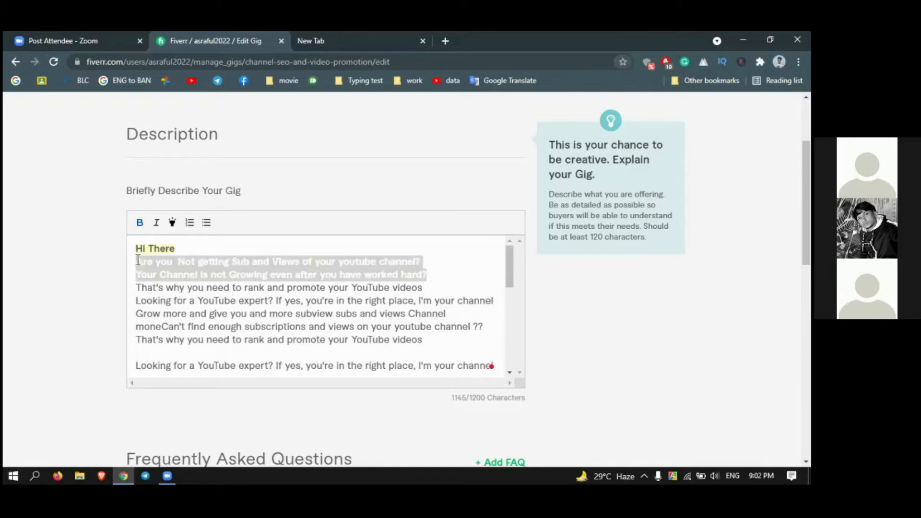
right_click(175, 266)
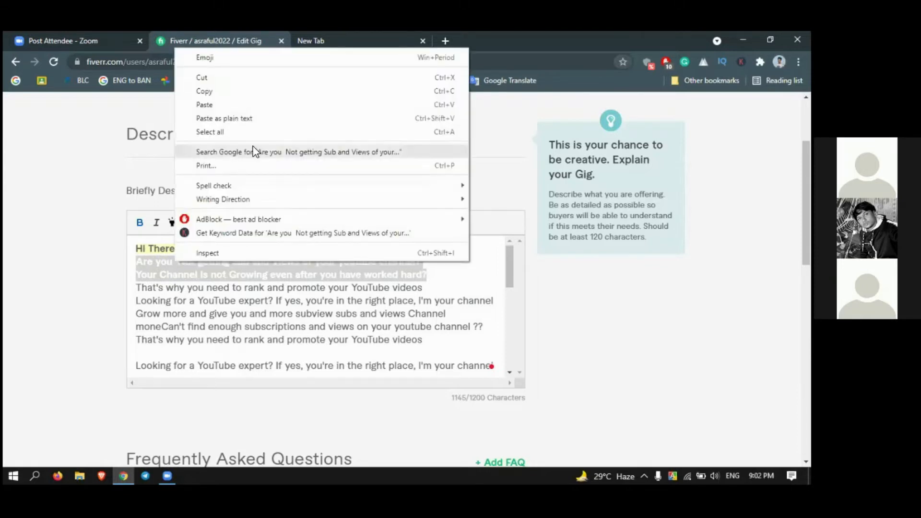
left_click(225, 79)
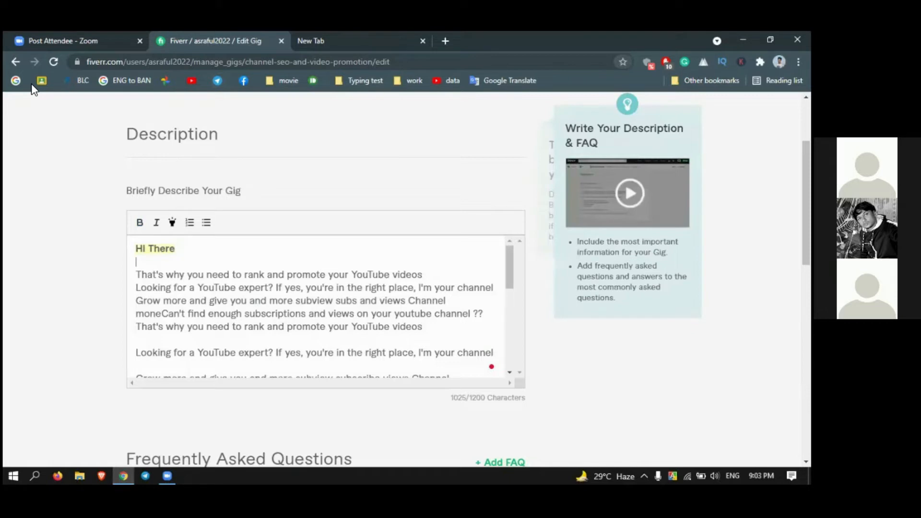
Leave the gig editor without saving, return to the seller profile, and open the active YouTube channel SEO and video promotion gig
left_click(13, 62)
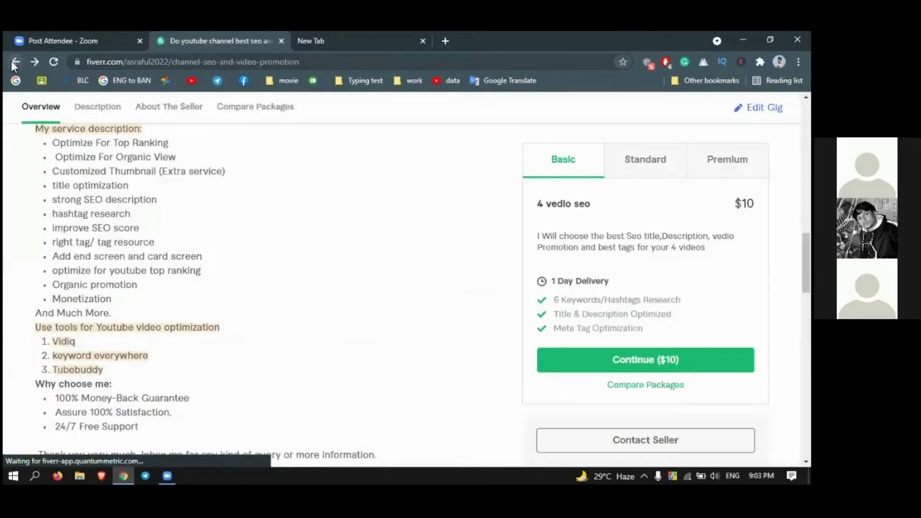
left_click(12, 61)
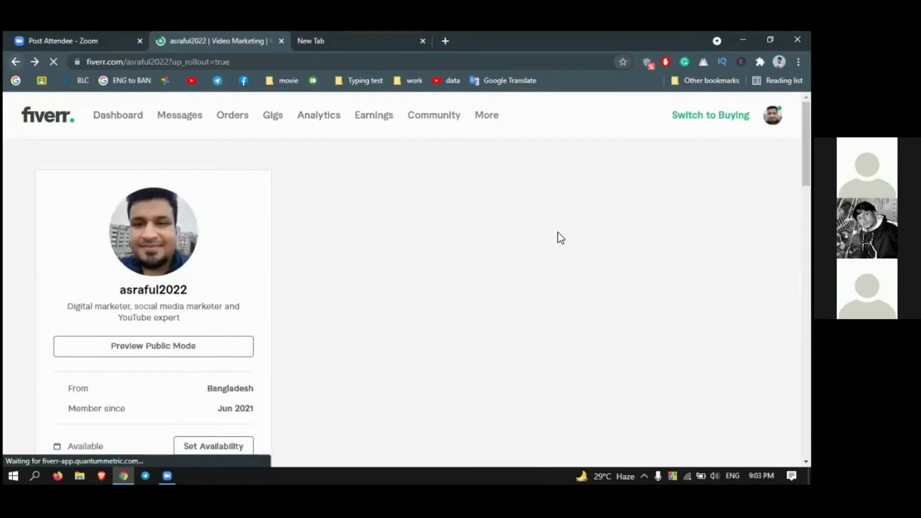
left_click(16, 62)
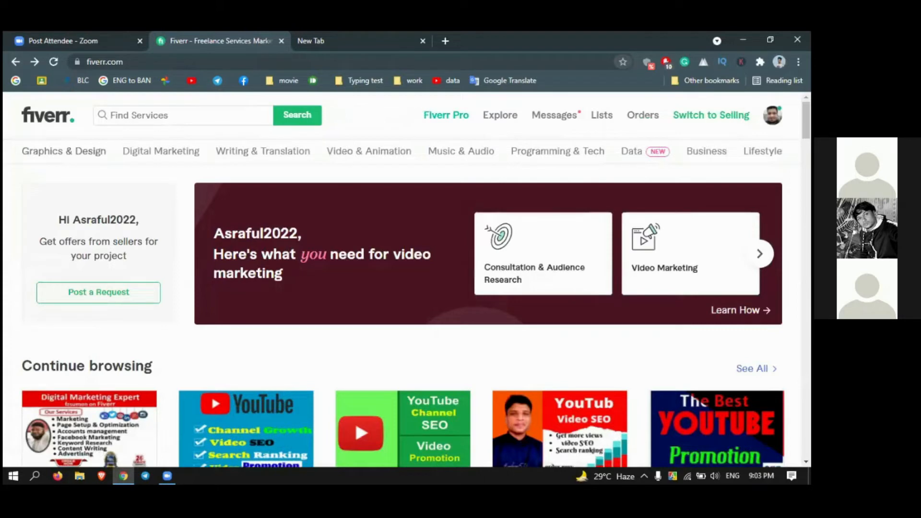
left_click(711, 115)
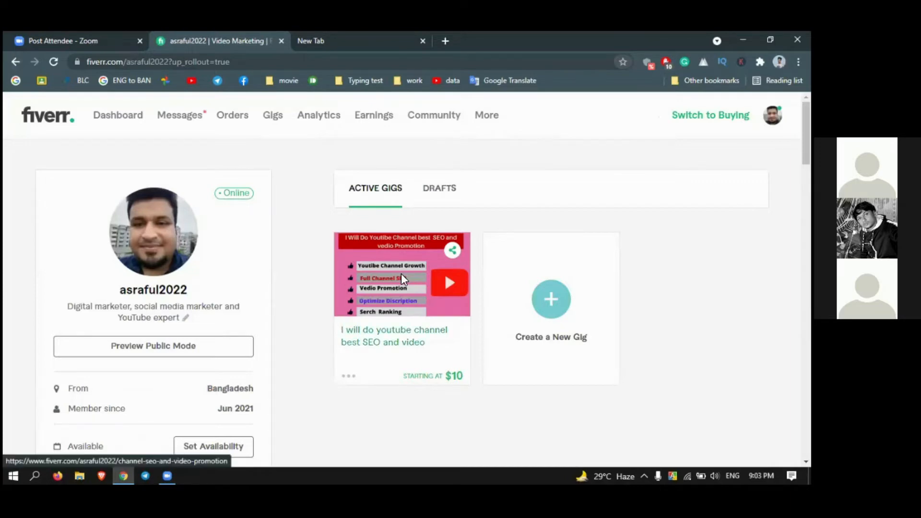
left_click(401, 275)
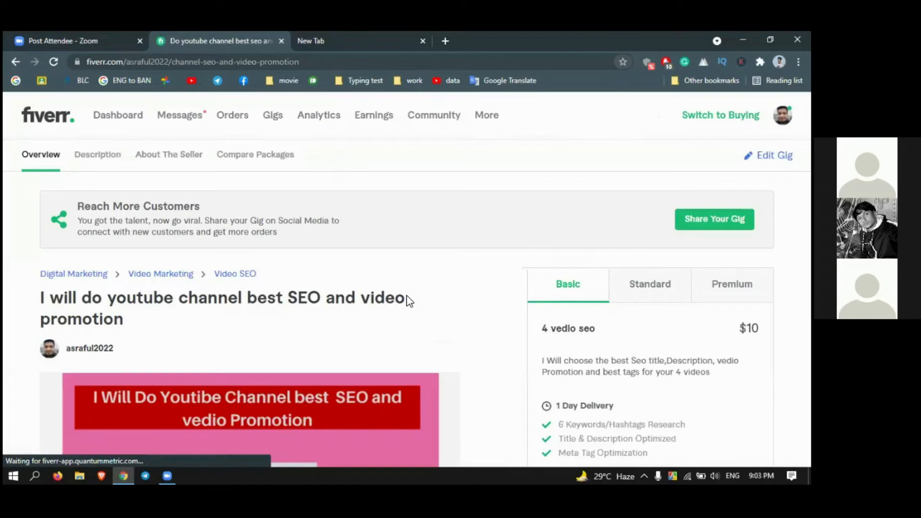
Examine the gig page from its title and image through the seller information to the package comparison
scroll(408, 300, "down", 1)
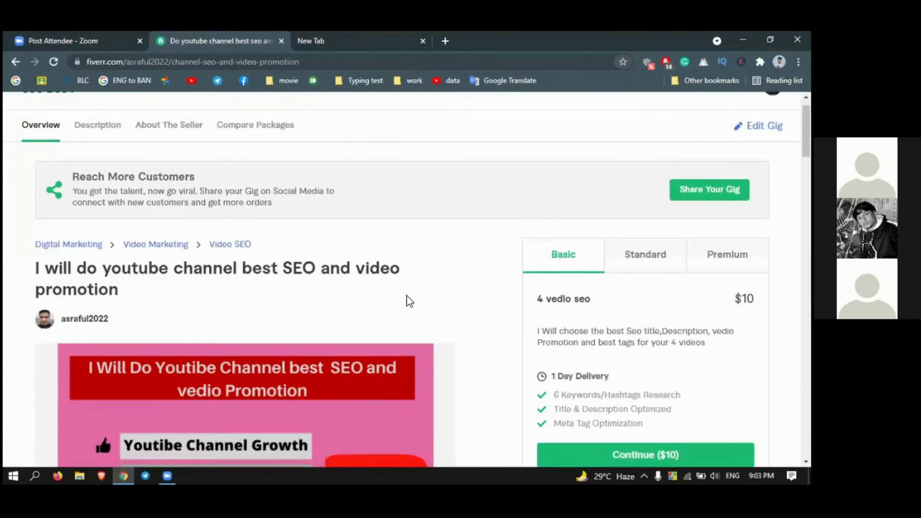
scroll(408, 301, "up", 1)
scroll(473, 329, "down", 1)
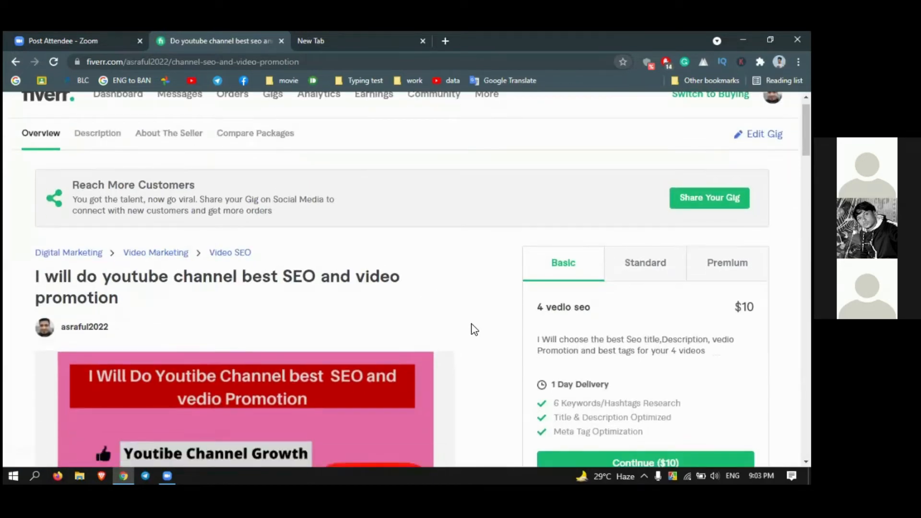
scroll(474, 329, "down", 2)
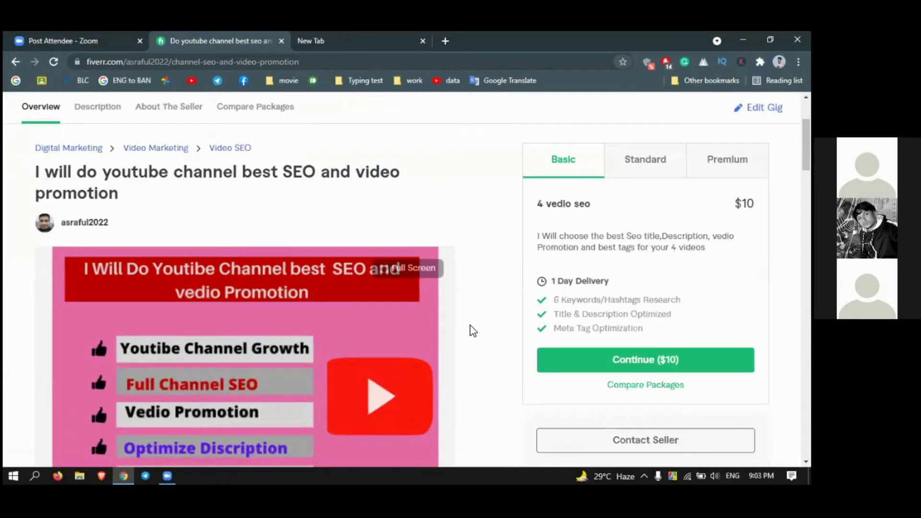
scroll(472, 329, "down", 6)
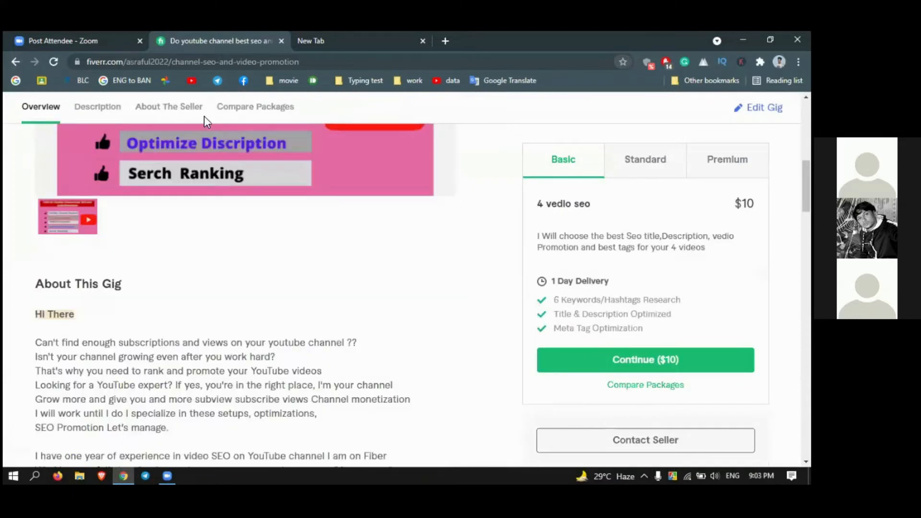
left_click(203, 115)
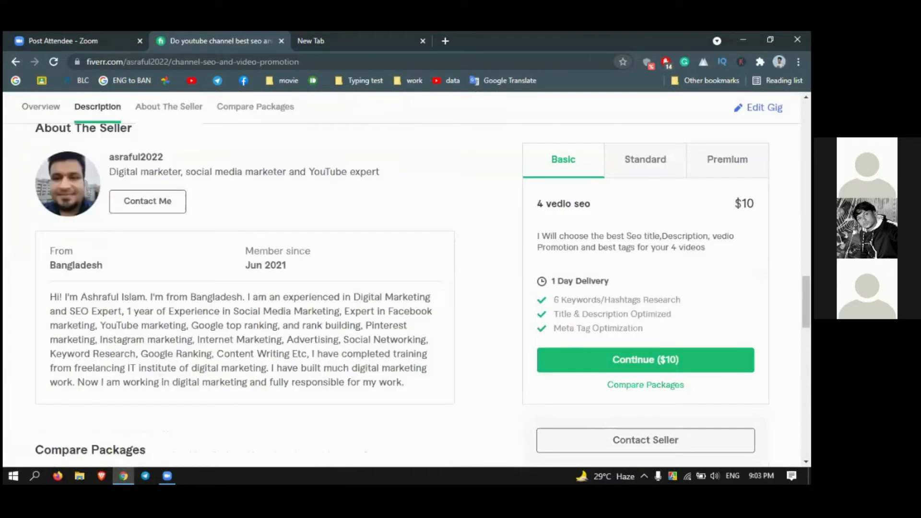
scroll(245, 288, "down", 3)
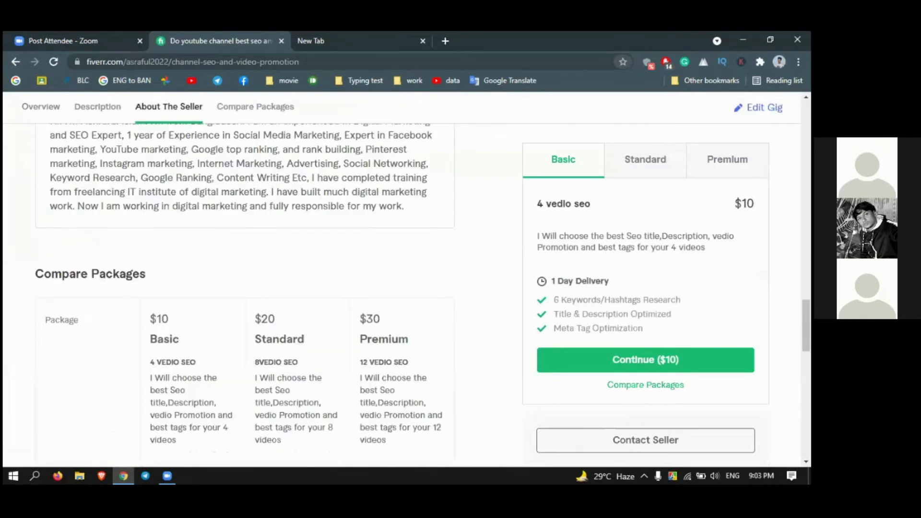
Open the gig for editing again and go to its description
scroll(502, 150, "up", 5)
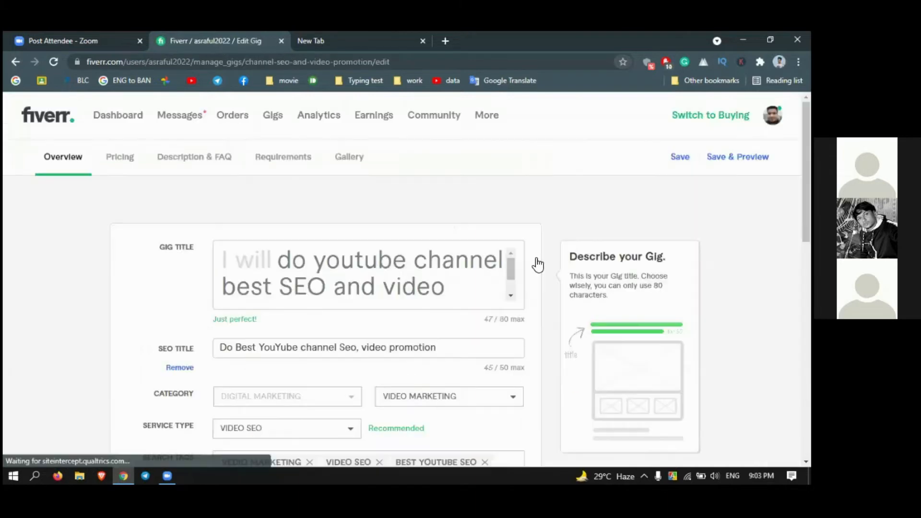
scroll(542, 274, "down", 3)
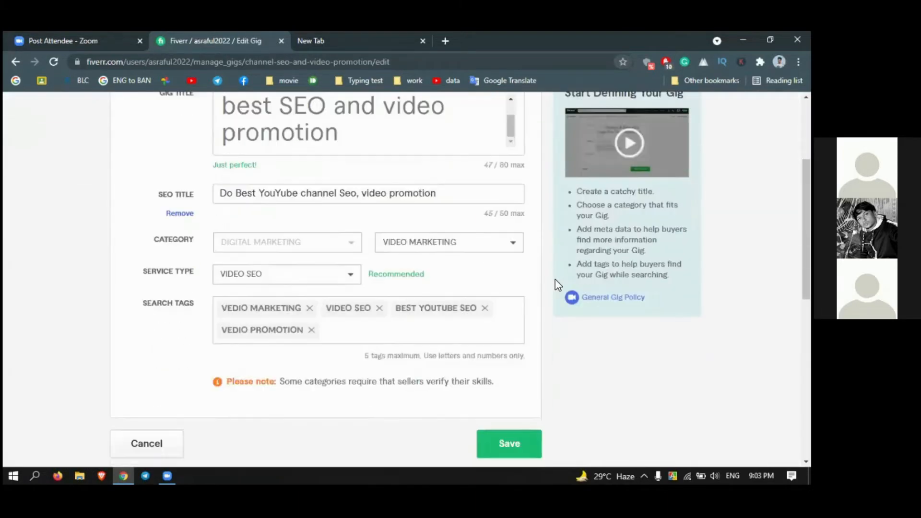
scroll(552, 281, "down", 3)
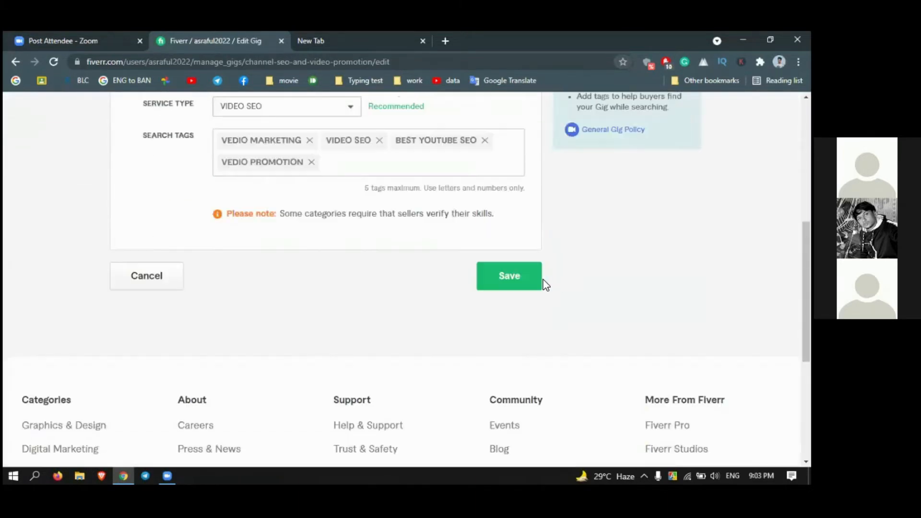
left_click(543, 280)
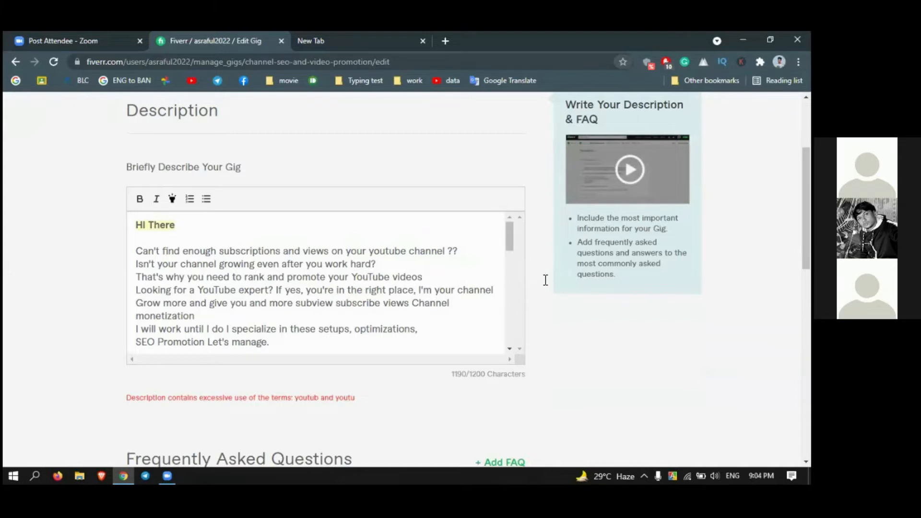
Replace the "Can't find enough subscriptions" and "Isn't your channel growing" lines with the two bold question lines cut earlier
left_click(376, 263)
left_click_drag(377, 264, 136, 250)
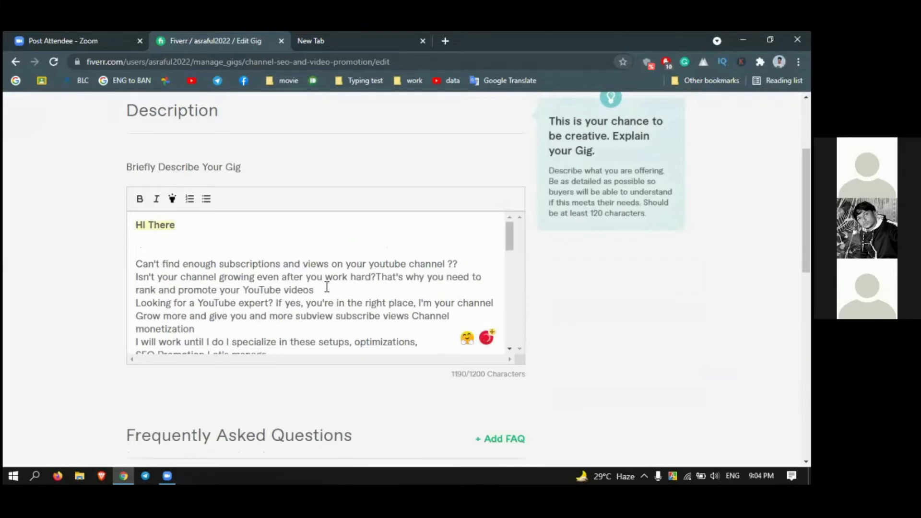
left_click(376, 277)
key("Return")
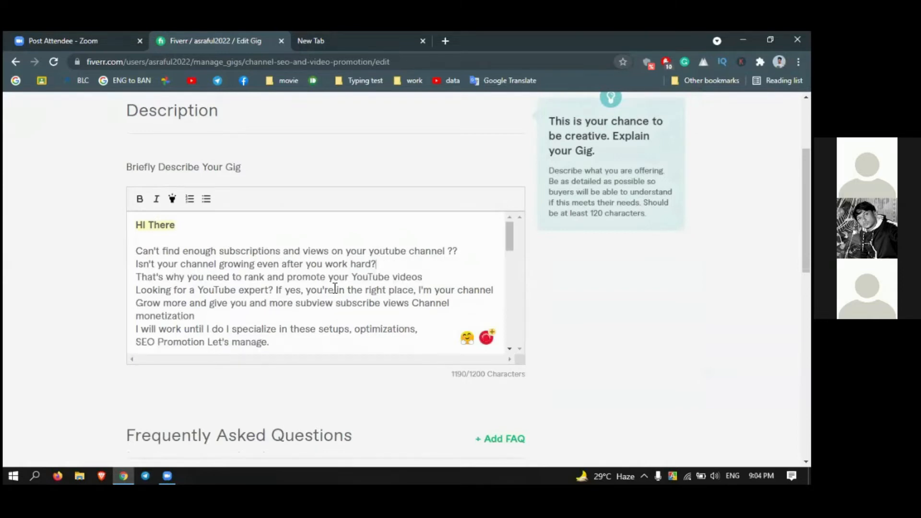
left_click_drag(382, 266, 139, 252)
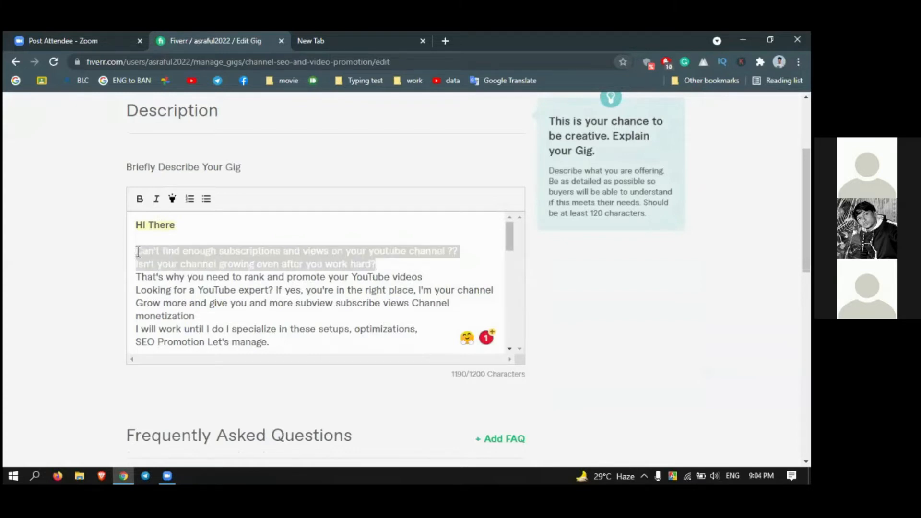
type("Are you  Not getting Sub and Views of your youtube channel? Your Channel is not Growing even after you have worked hard?")
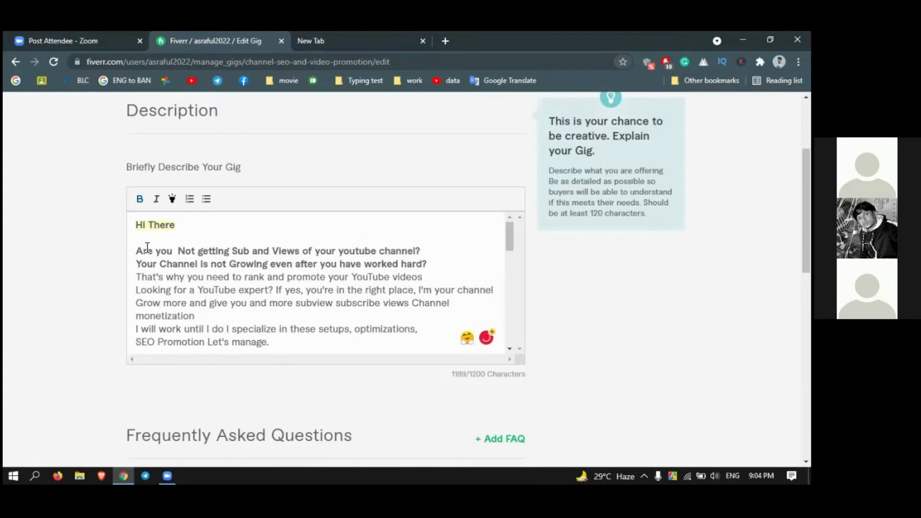
Delete the blank line under the "Hi There" greeting and add a period after "monetization"
left_click(146, 243)
key("BackSpace")
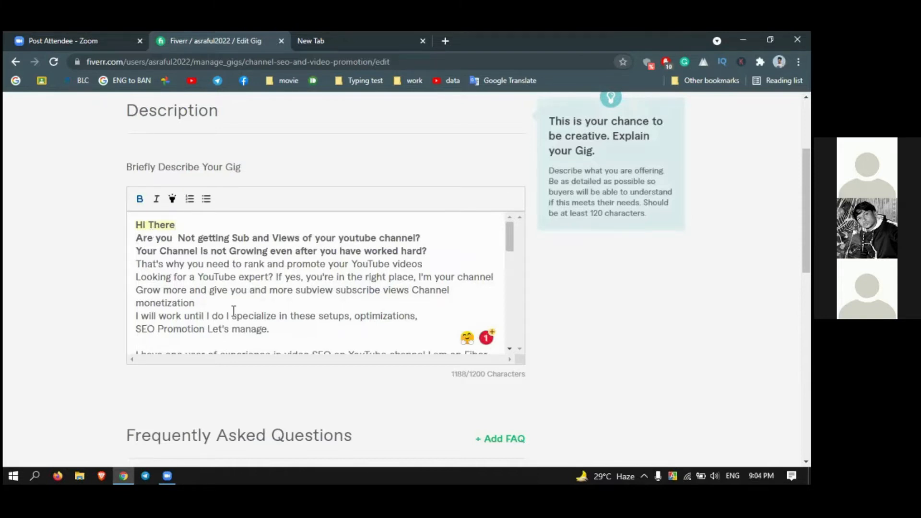
type(".")
Examine the description down to the service list, and the two lines from "I will work until I do" to "Let's manage."
scroll(256, 329, "down", 2)
scroll(255, 330, "down", 1)
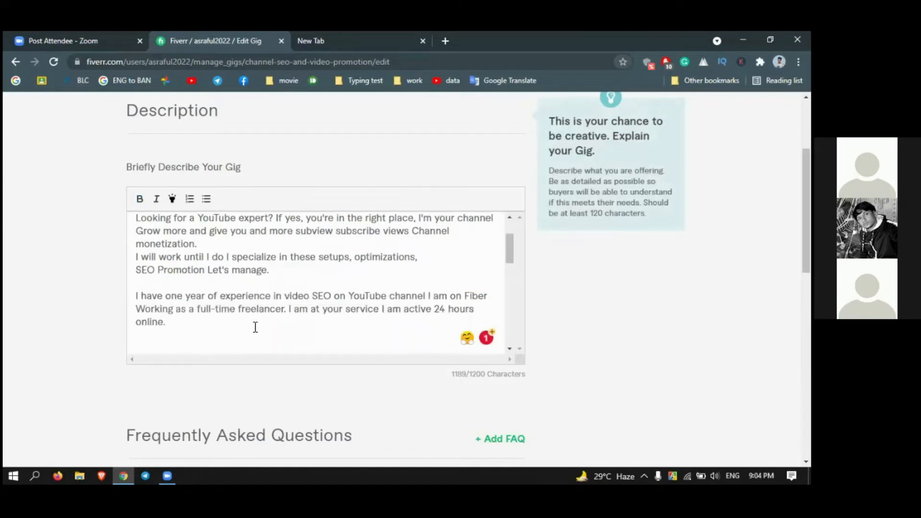
scroll(255, 328, "down", 2)
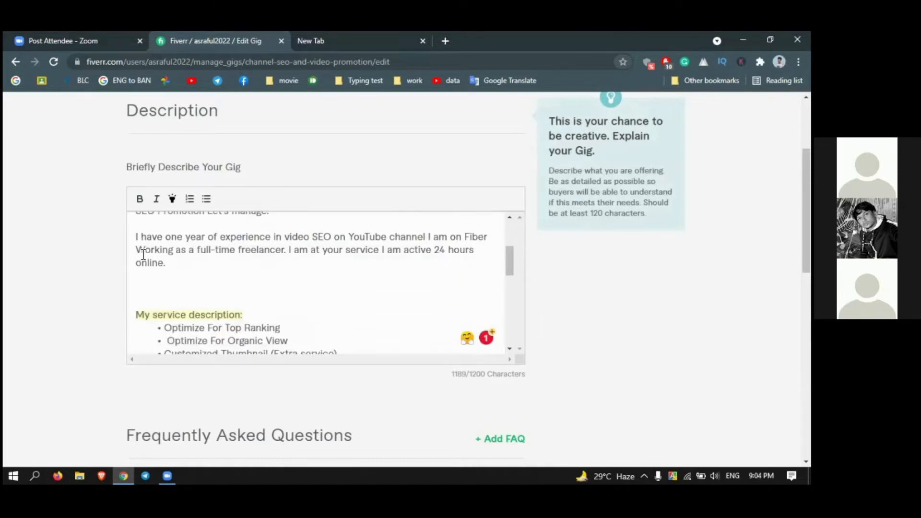
scroll(143, 254, "up", 4)
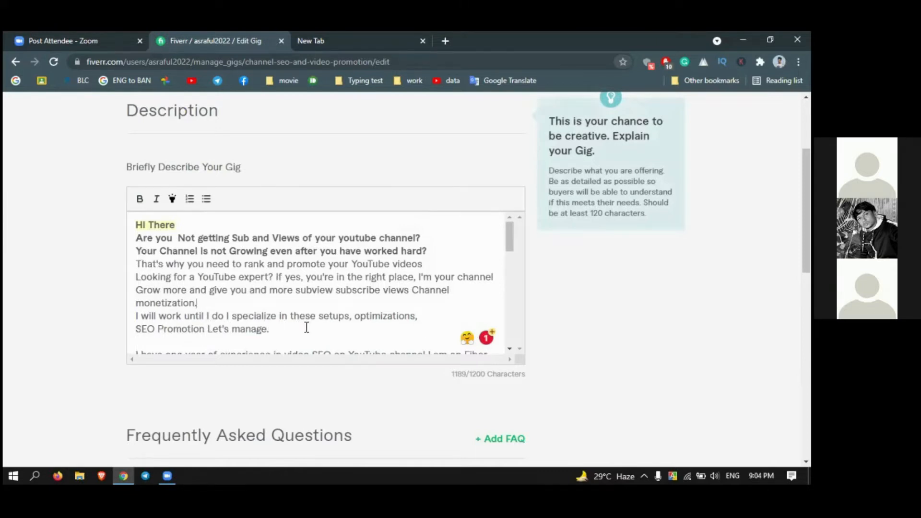
triple_click(213, 320)
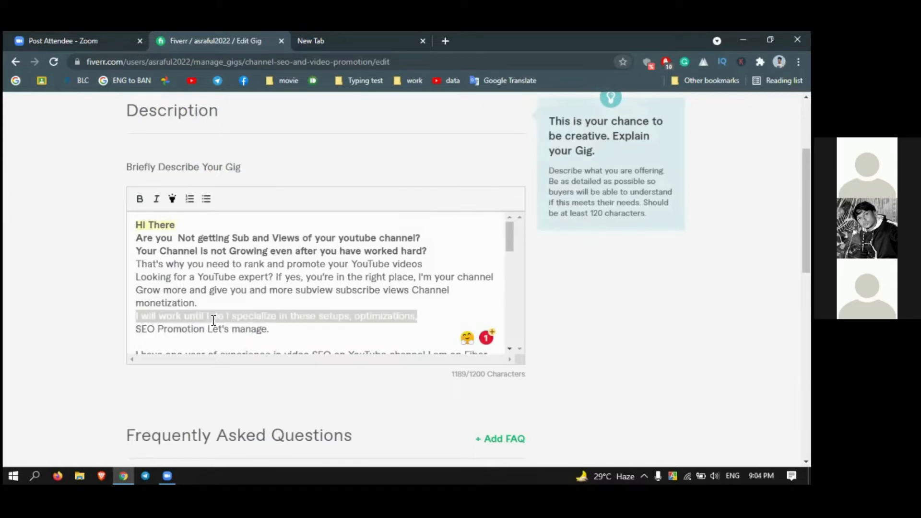
left_click(277, 319)
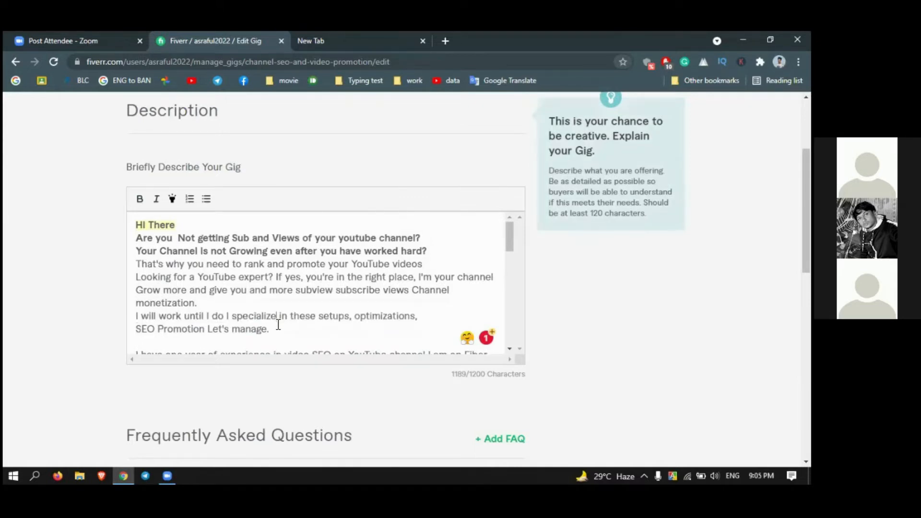
left_click_drag(277, 328, 128, 329)
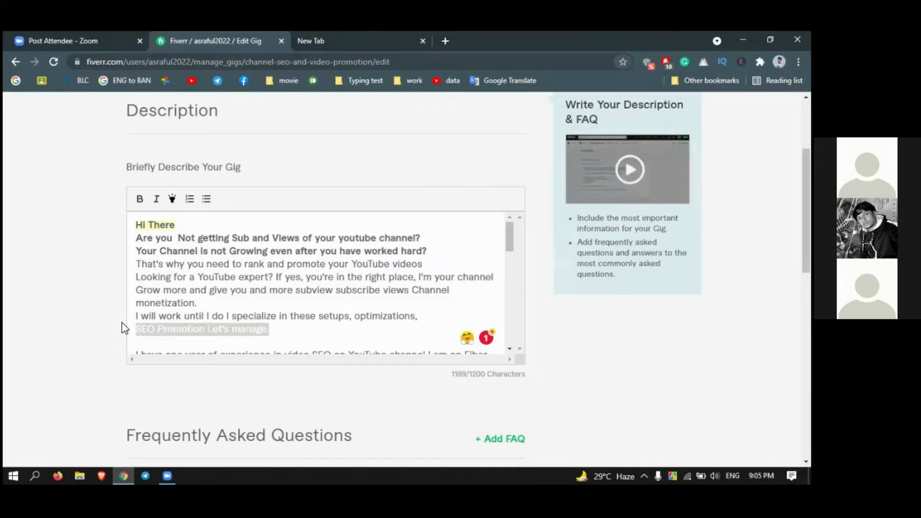
left_click_drag(123, 323, 122, 317)
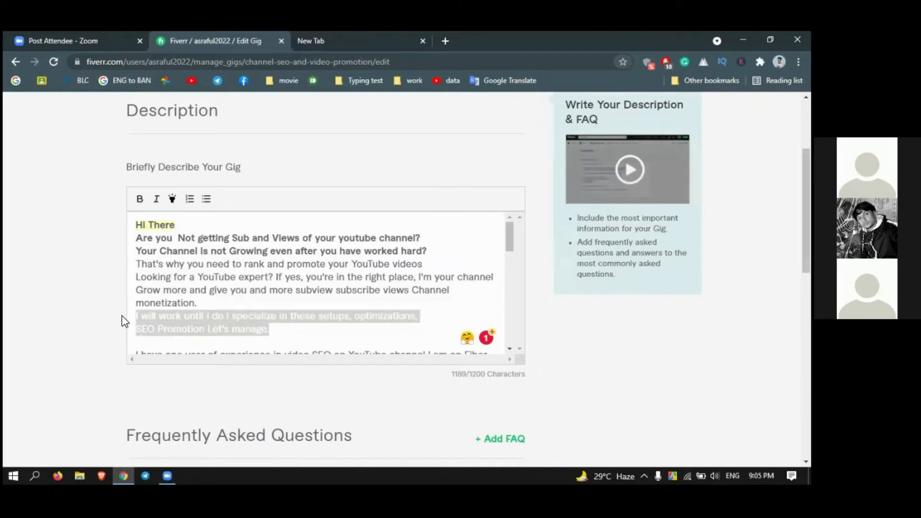
left_click(664, 153)
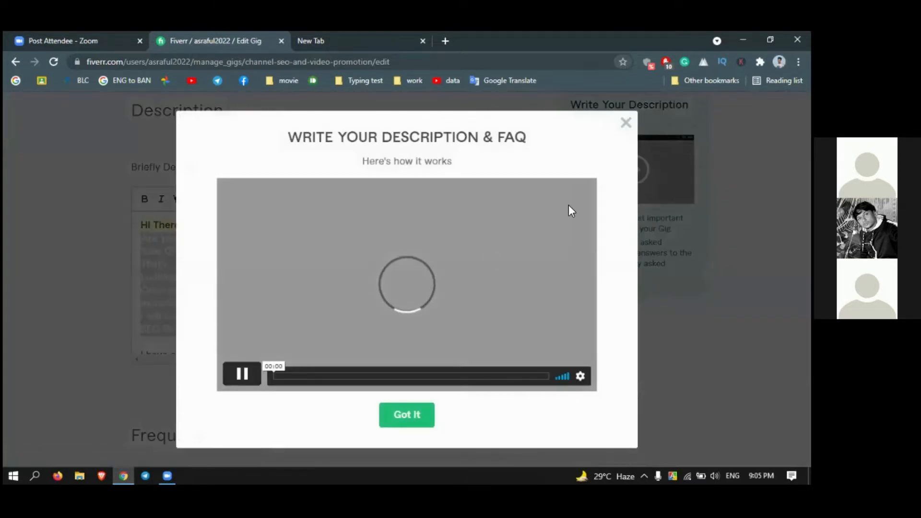
left_click(626, 124)
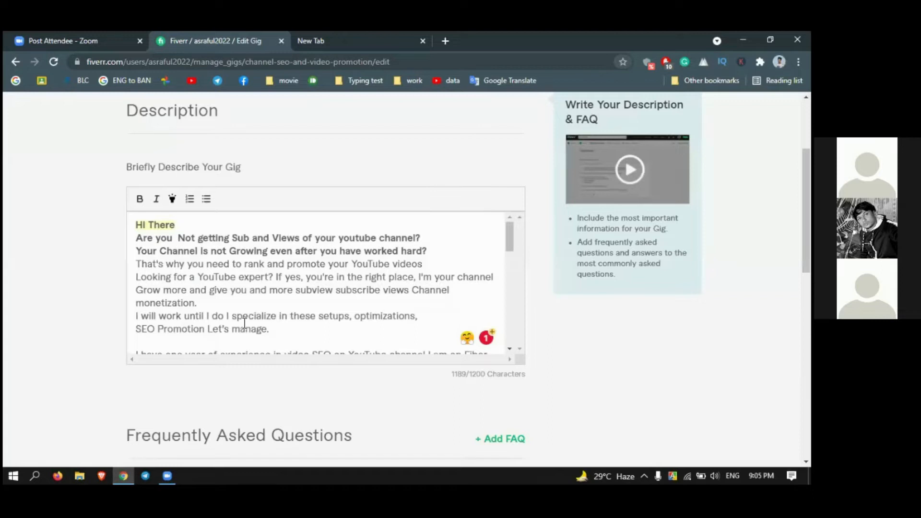
left_click(215, 317)
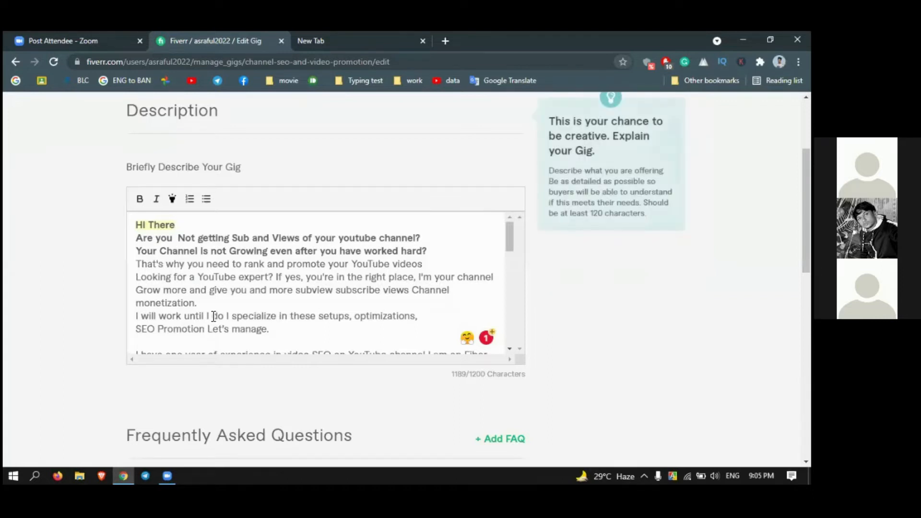
Delete the two lines from "I will work until I do" to "Let's manage." and the blank lines before "I have one year of experience"
left_click_drag(275, 335, 135, 316)
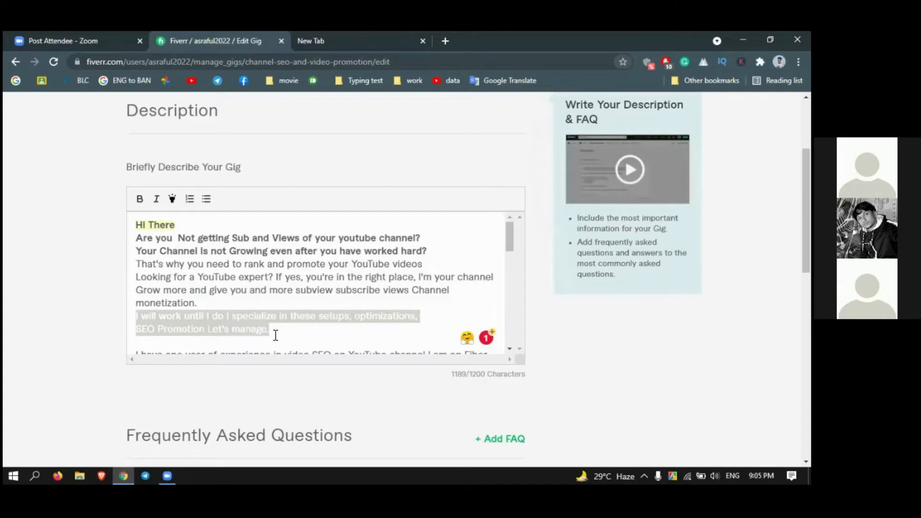
key("BackSpace")
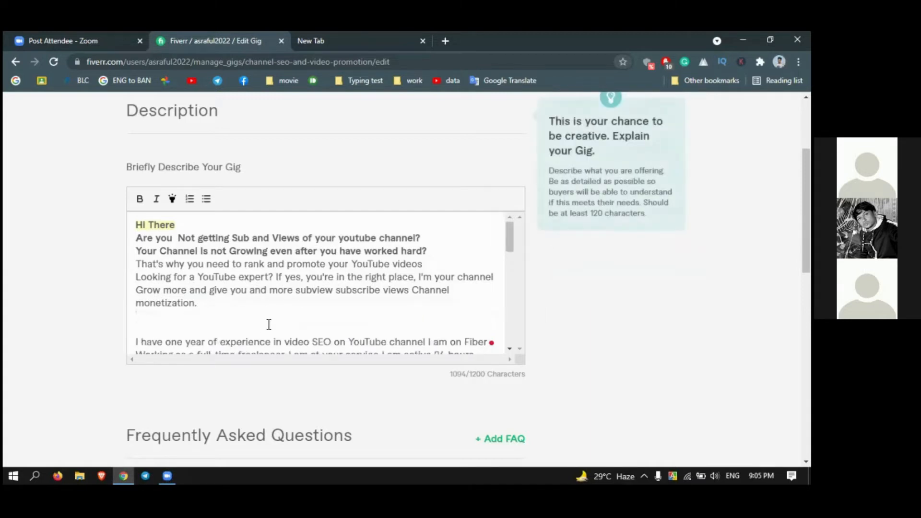
scroll(266, 324, "down", 1)
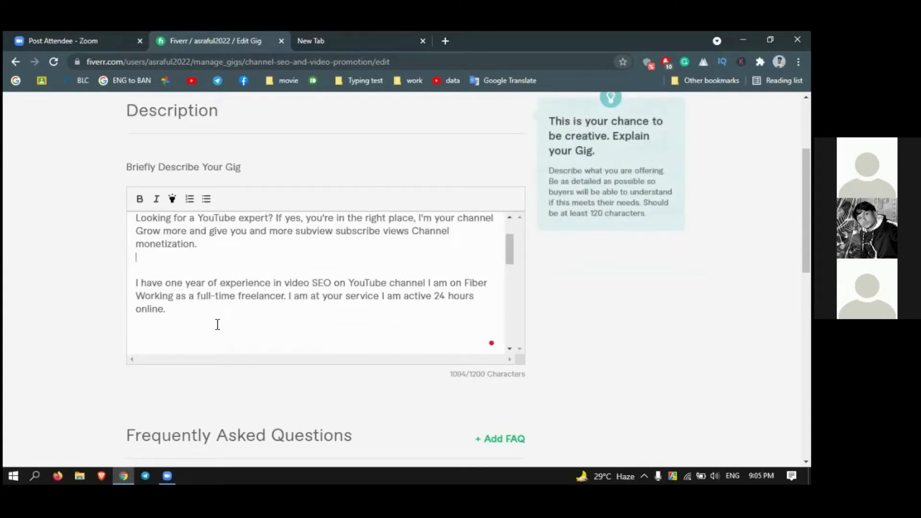
key("BackSpace")
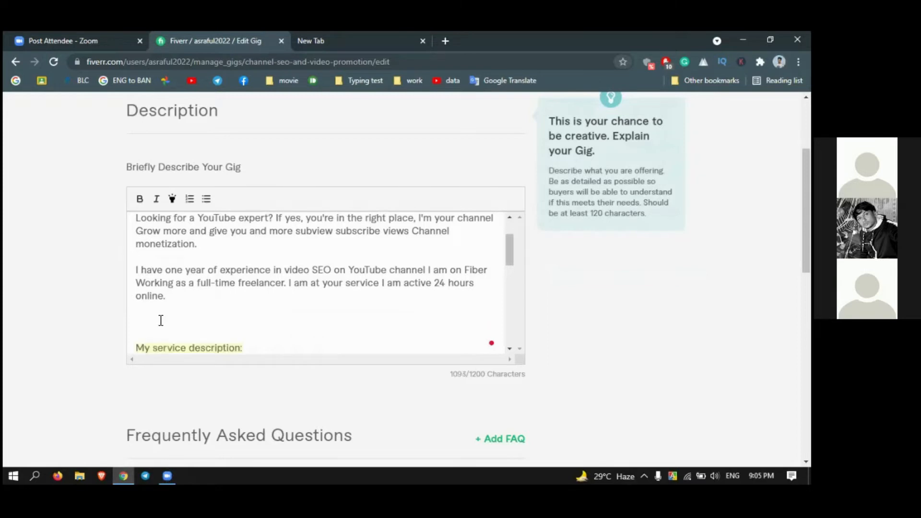
left_click(142, 270)
key("BackSpace")
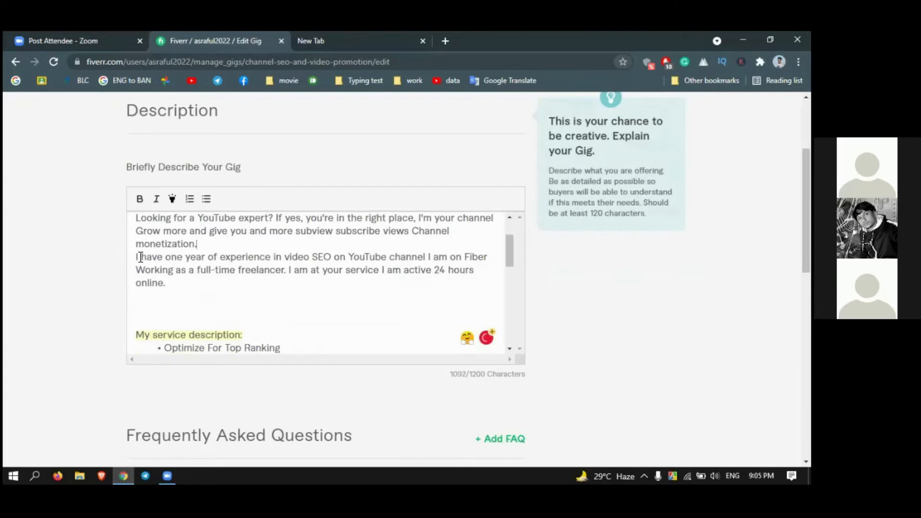
Reduce the gap between the "24 hours online." paragraph and the "My service description:" heading to a single blank line
left_click(142, 321)
key("BackSpace")
key("BackSpace")
key("BackSpace")
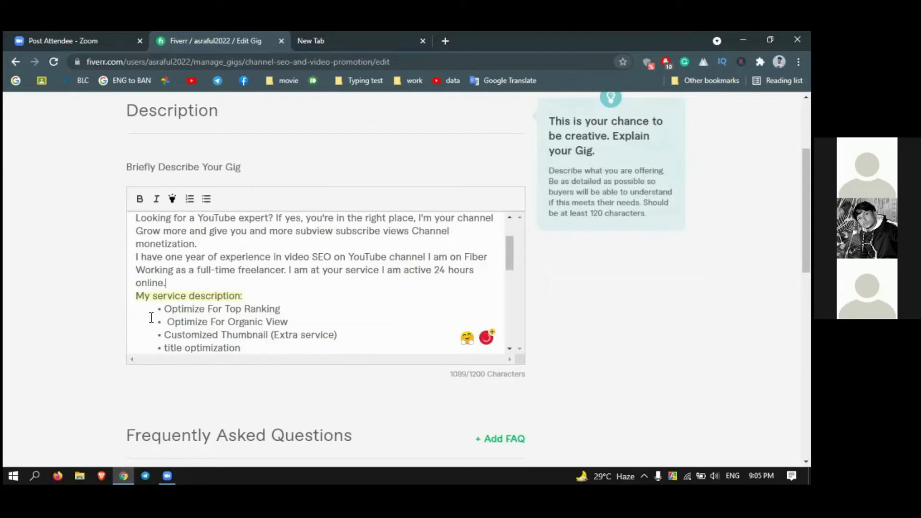
key("Return")
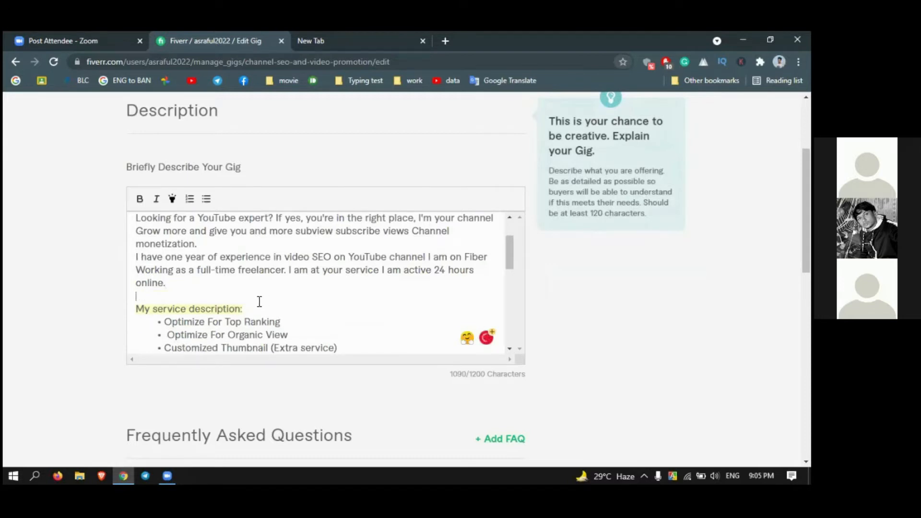
Make the "My service description:" heading bold
triple_click(173, 309)
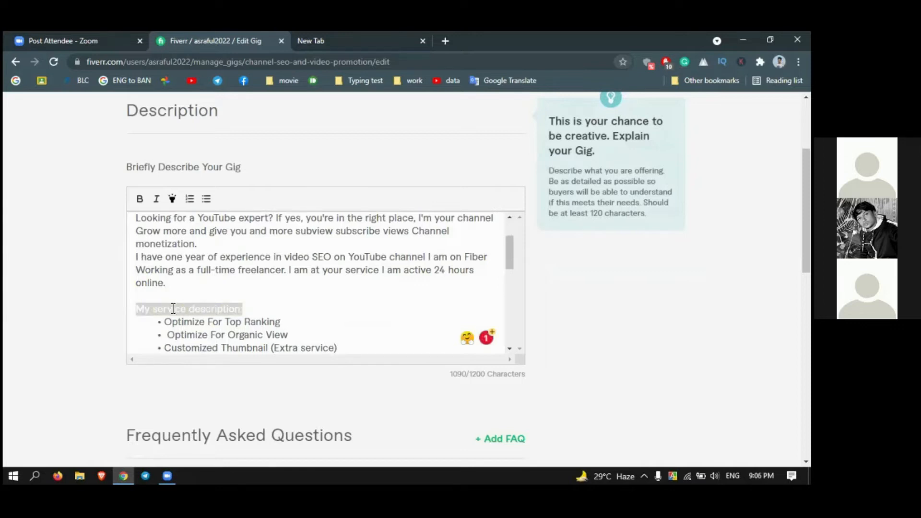
left_click(139, 199)
left_click(165, 322)
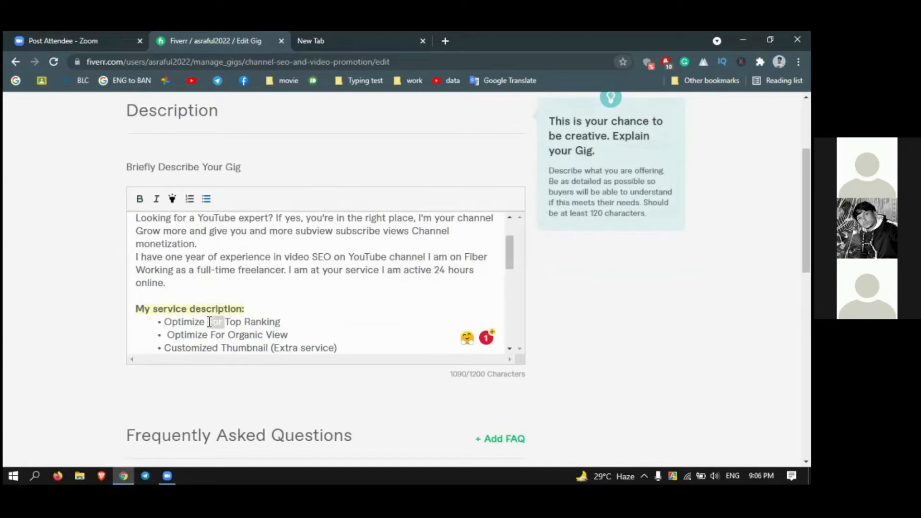
Delete the first three service bullets: "Optimize For Top Ranking", "Optimize For Organic View" and "Customized Thumbnail (Extra service)"
triple_click(209, 321)
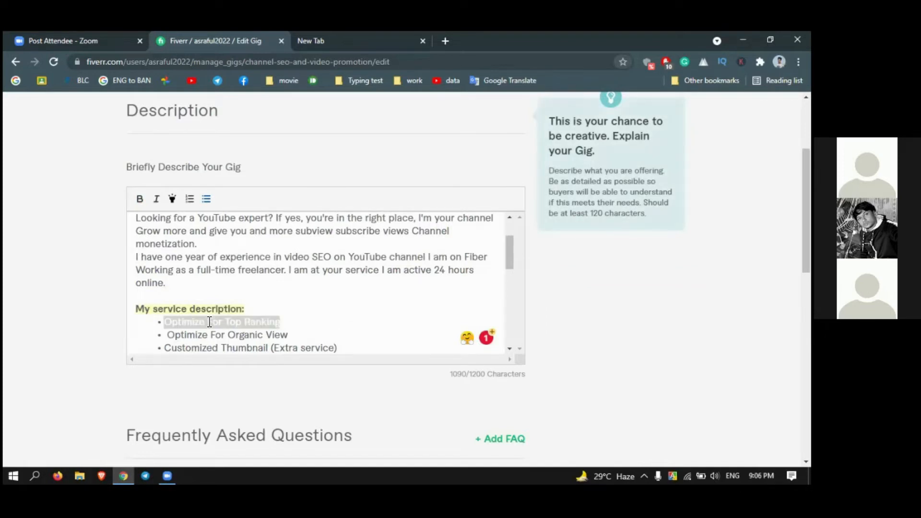
key("BackSpace")
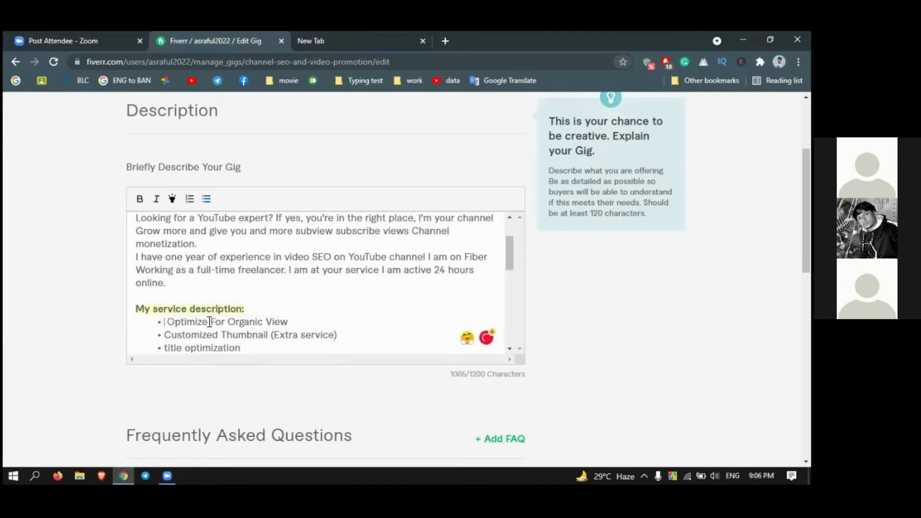
triple_click(209, 321)
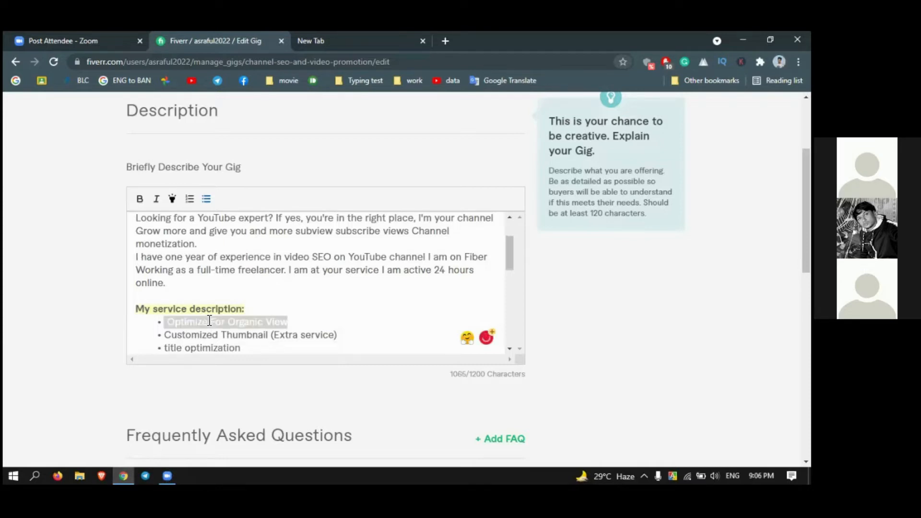
left_click(210, 321)
key("Delete")
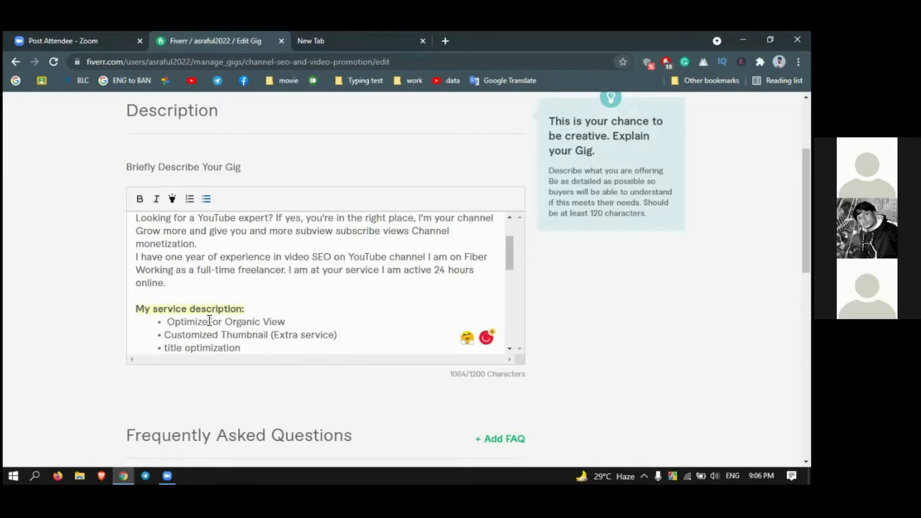
triple_click(209, 321)
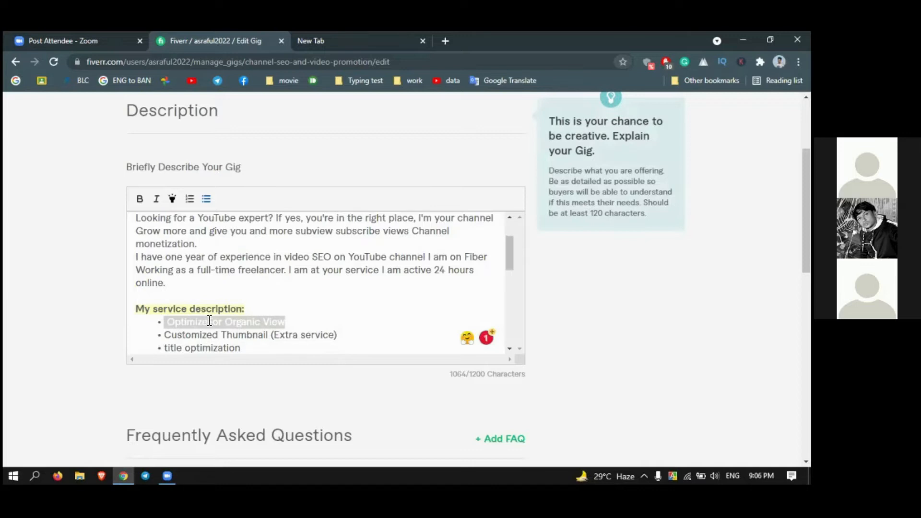
key("Delete")
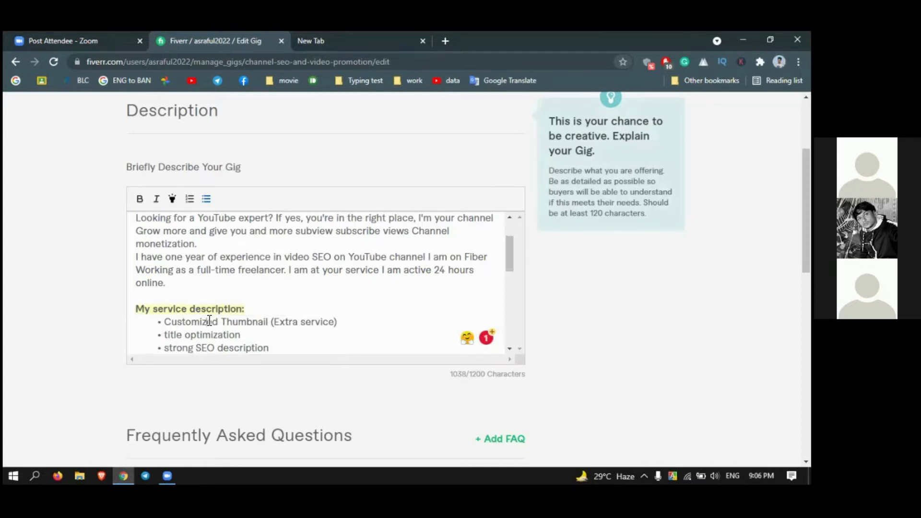
triple_click(209, 321)
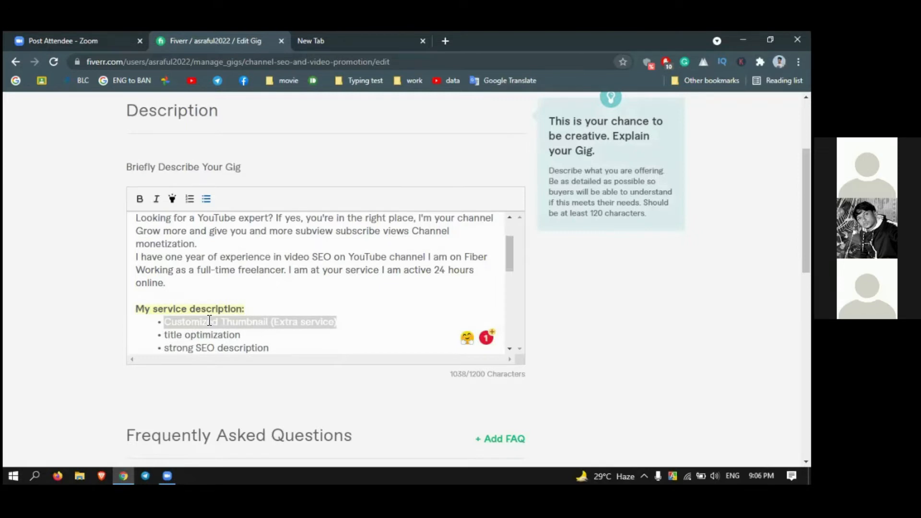
key("BackSpace")
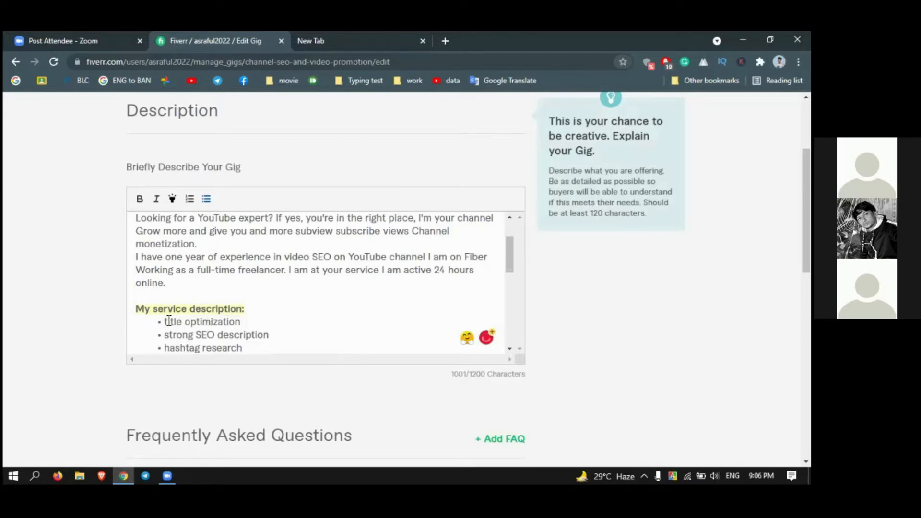
Capitalize the first service bullet as "Title optimization" and delete the "And Much More." line below the list
type("T")
scroll(278, 341, "down", 3)
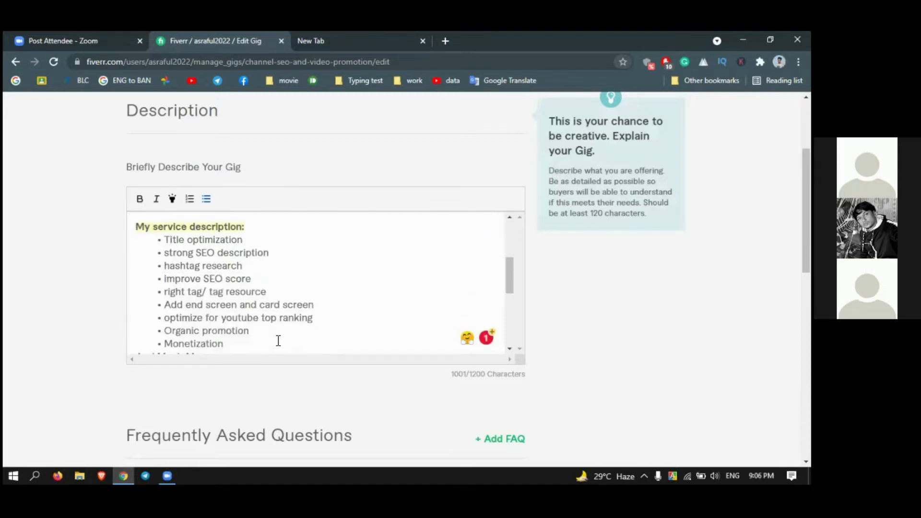
scroll(278, 340, "down", 5)
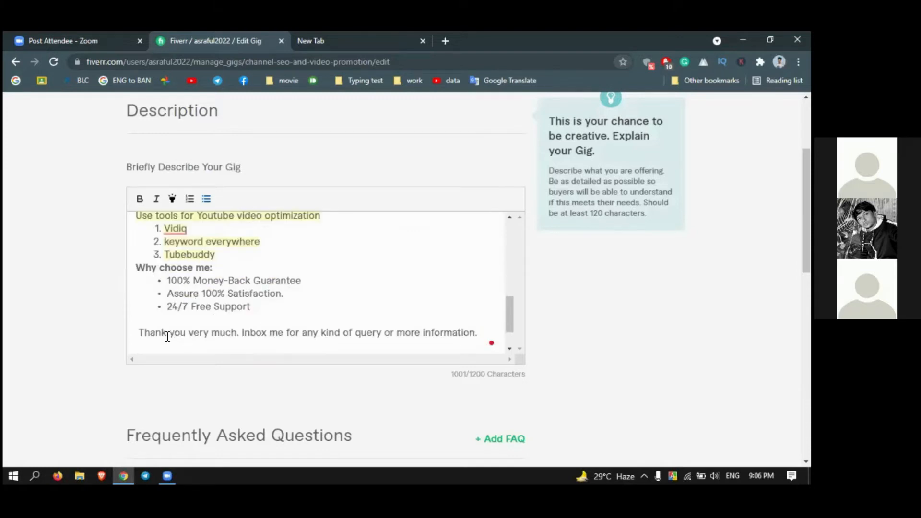
scroll(228, 260, "up", 3)
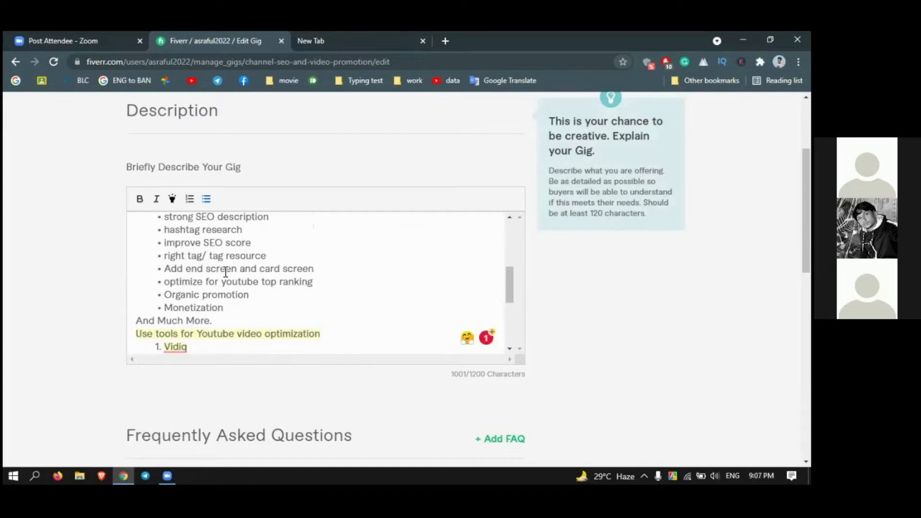
triple_click(163, 316)
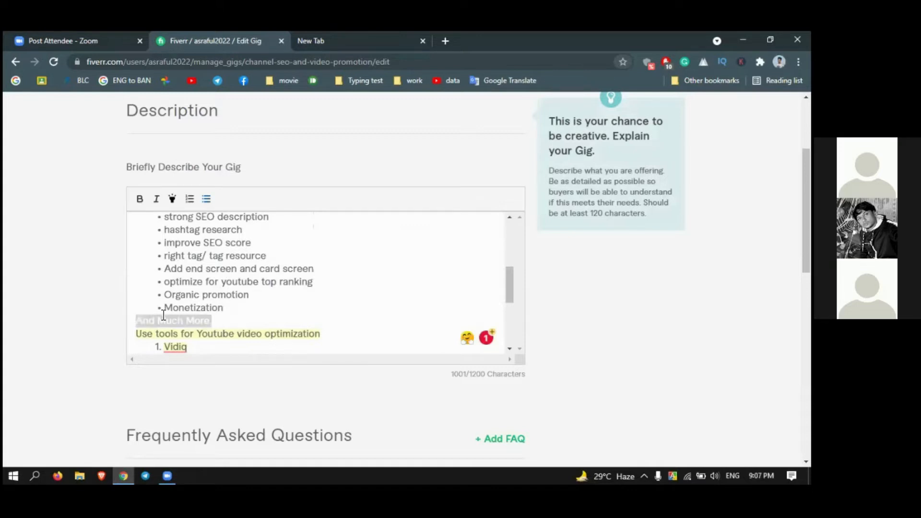
key("BackSpace")
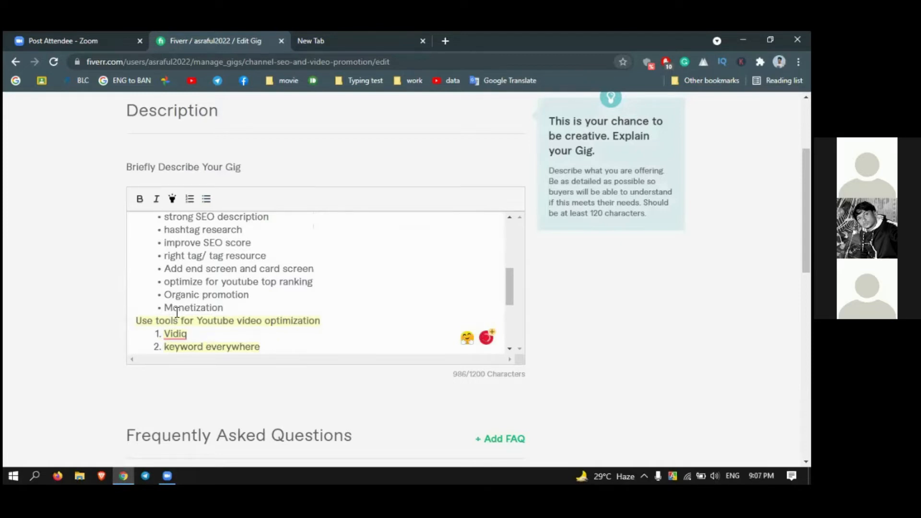
Insert one blank line between the "Monetization" bullet and the "Use tools for Youtube video optimization" heading
left_click(232, 307)
key("Return")
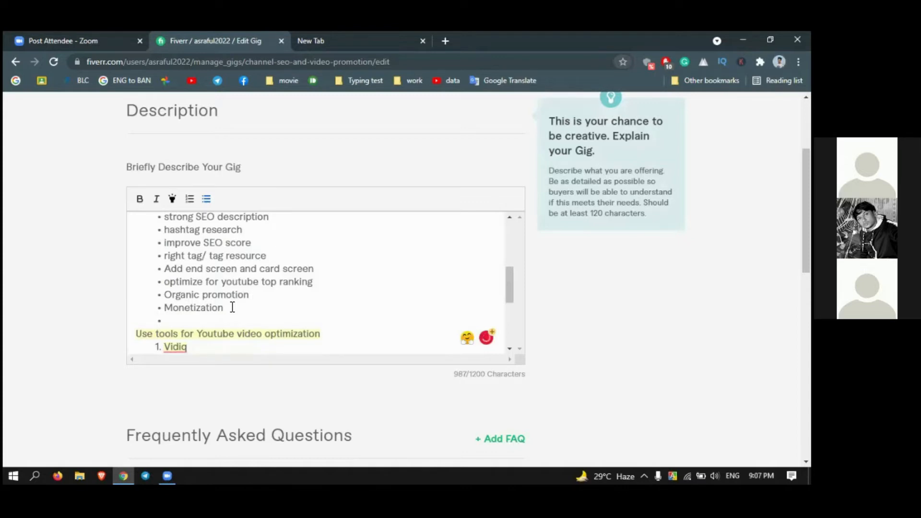
left_click(223, 311)
key("BackSpace")
left_click(171, 315)
type("n")
left_click(227, 306)
type("n")
left_click(196, 317)
double_click(196, 316)
key("BackSpace")
key("BackSpace")
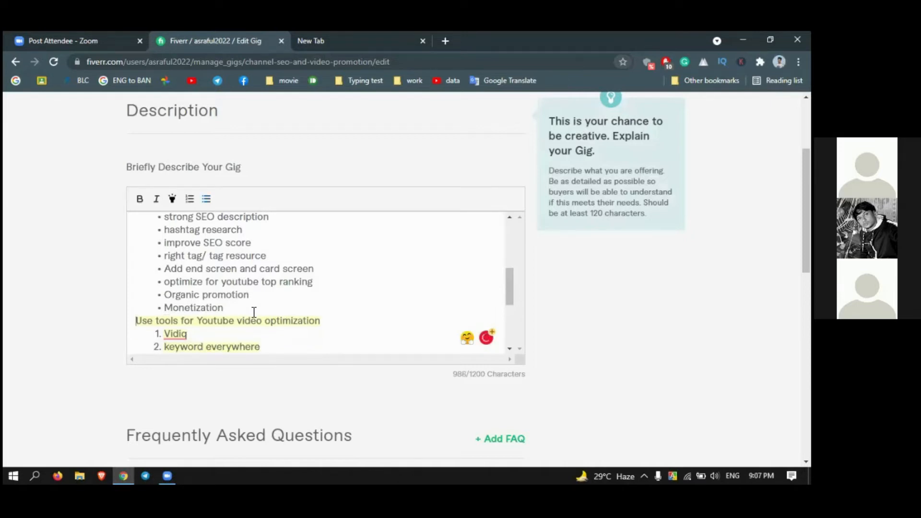
key("Return")
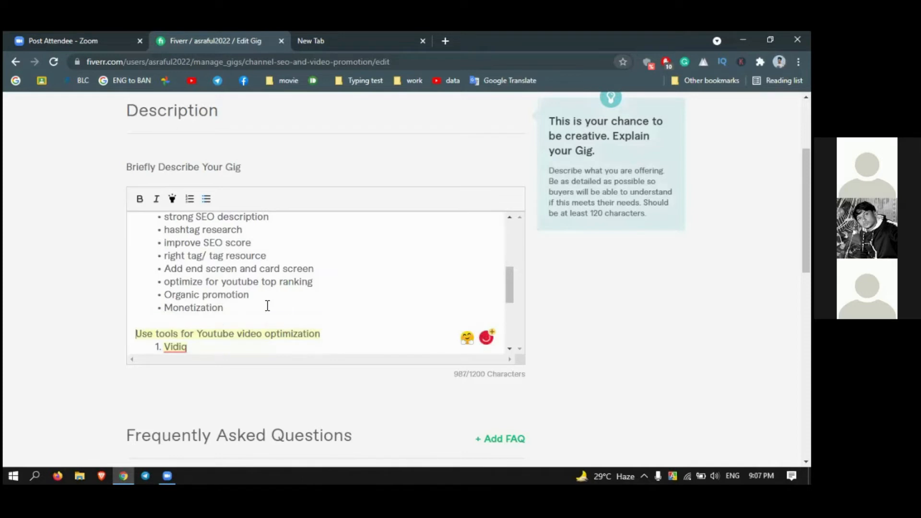
Apply the suggested spelling "Video" to the "Vidiq" entry in the numbered tools list
scroll(272, 311, "down", 1)
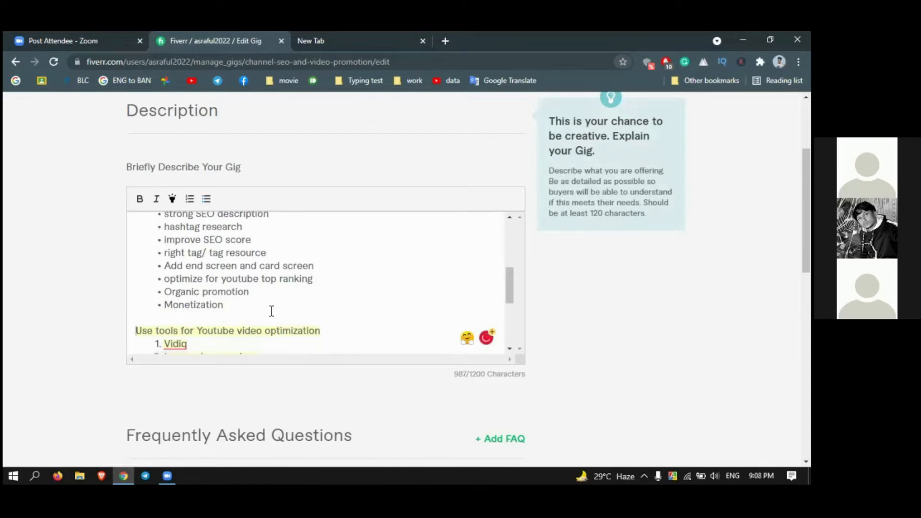
scroll(271, 311, "down", 1)
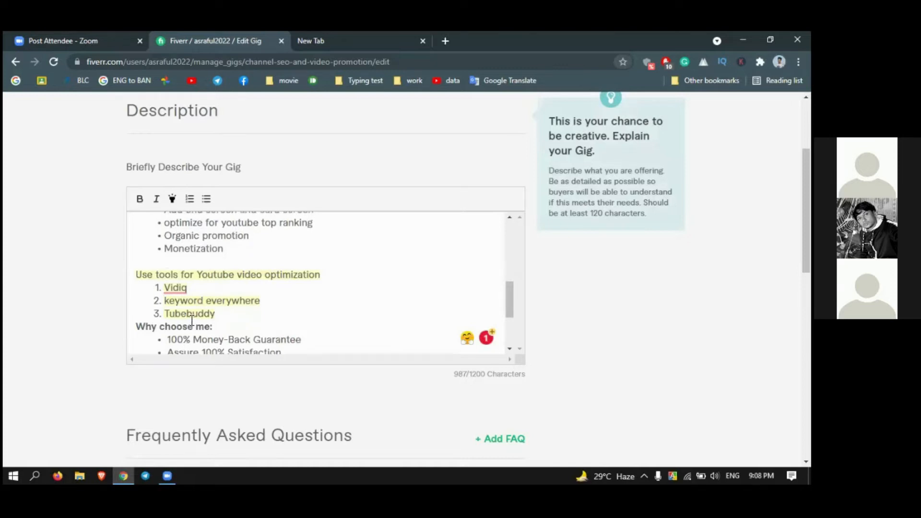
mouse_move(188, 289)
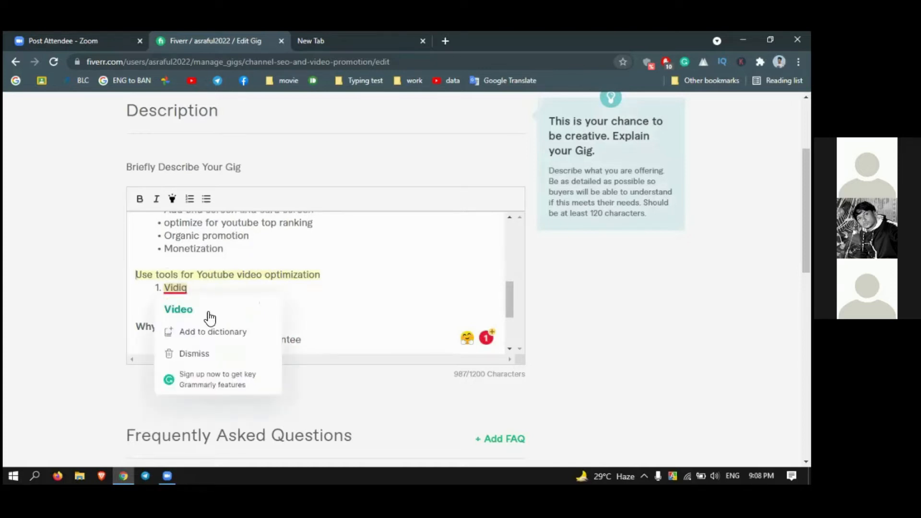
left_click(276, 309)
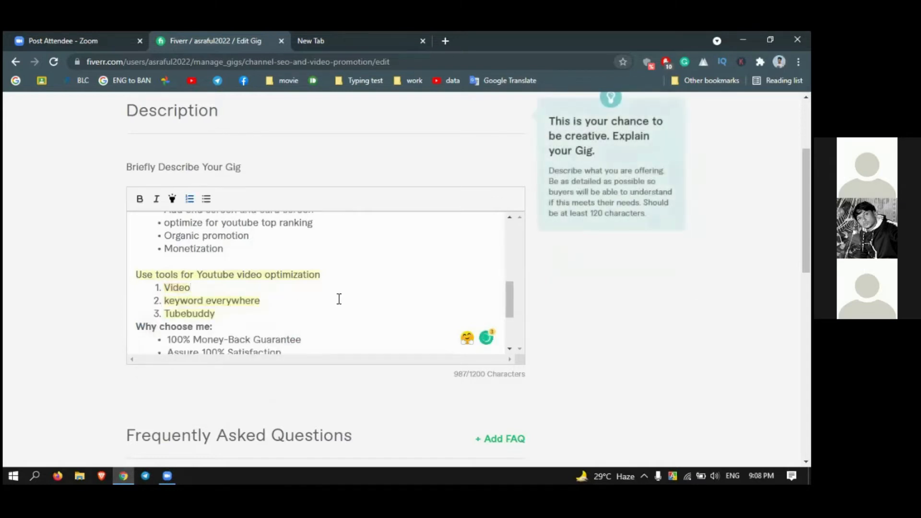
left_click(339, 299)
Rename the first numbered tool as "VIDIQ", keep "keyword everywhere" as its own item, and insert a blank line above "Why choose me:"
double_click(180, 288)
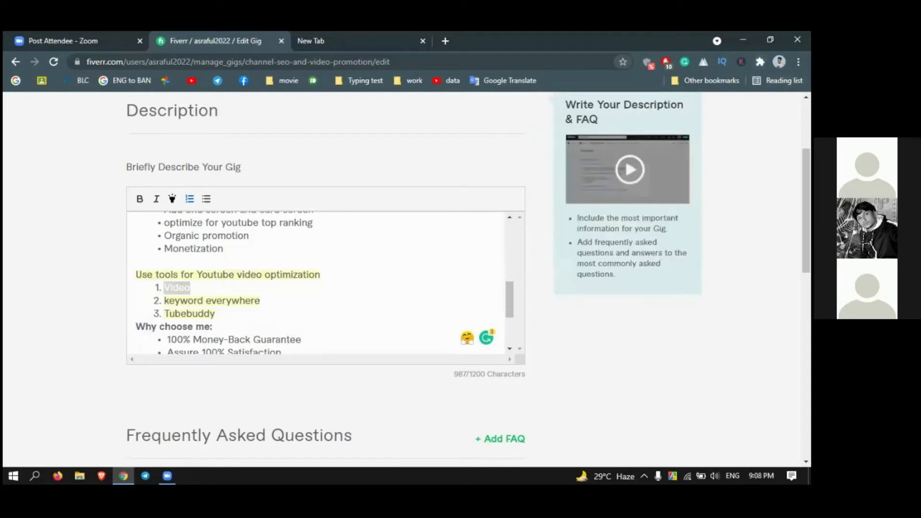
type("V")
key("Delete")
type("IDIQkeyword everywhere")
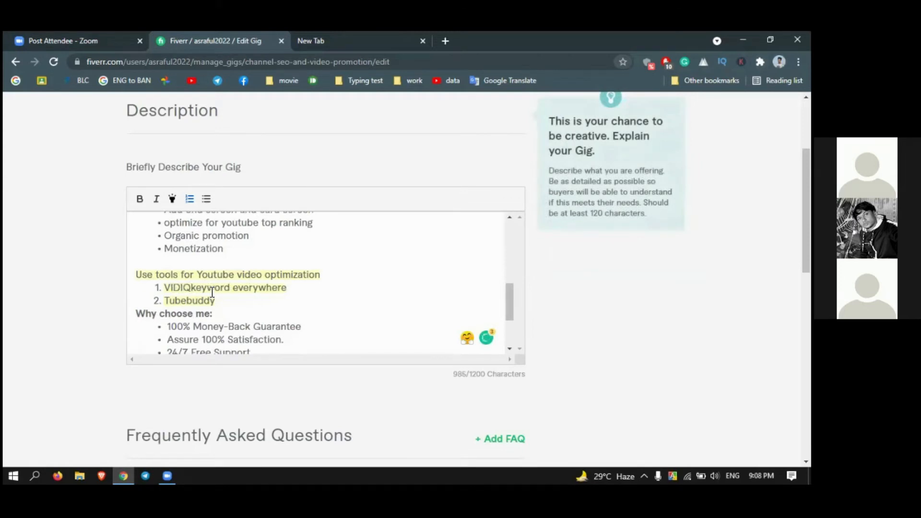
key("Return")
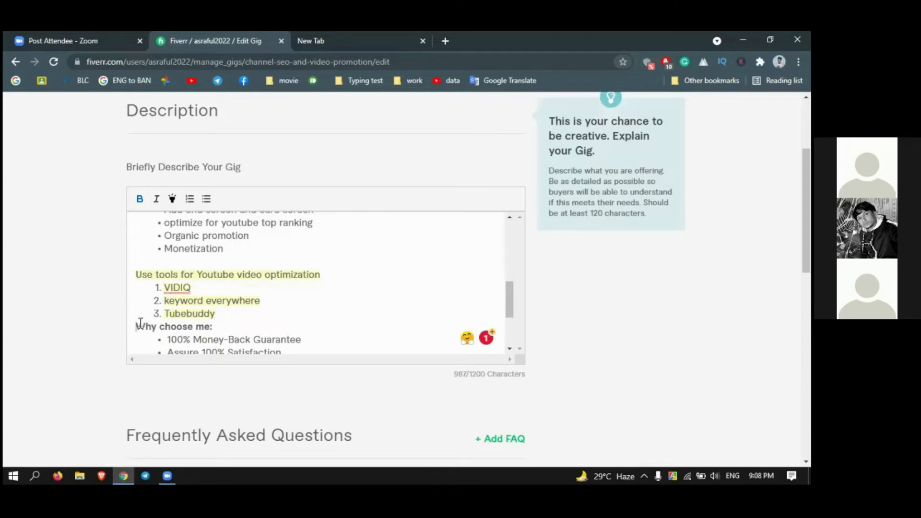
key("Return")
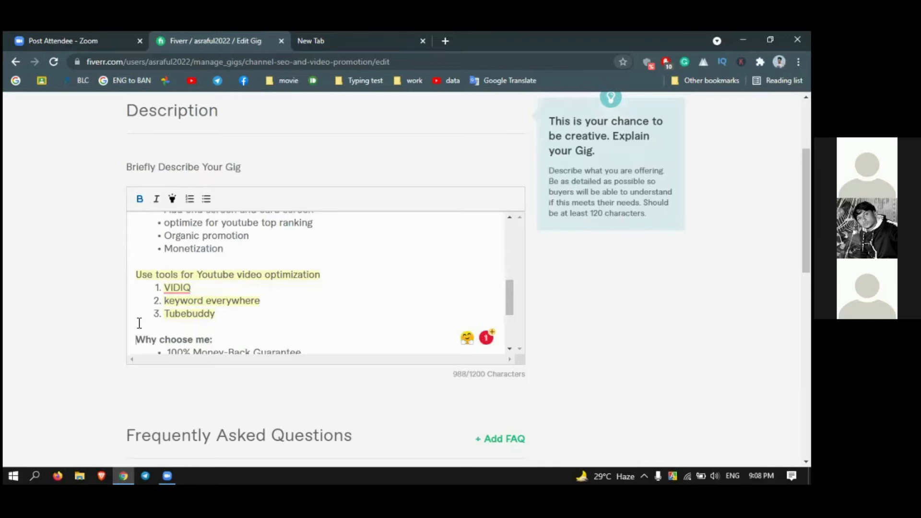
Remove the yellow highlight from the "Use tools for Youtube video optimization" heading and its three numbered tools
left_click_drag(232, 313, 137, 274)
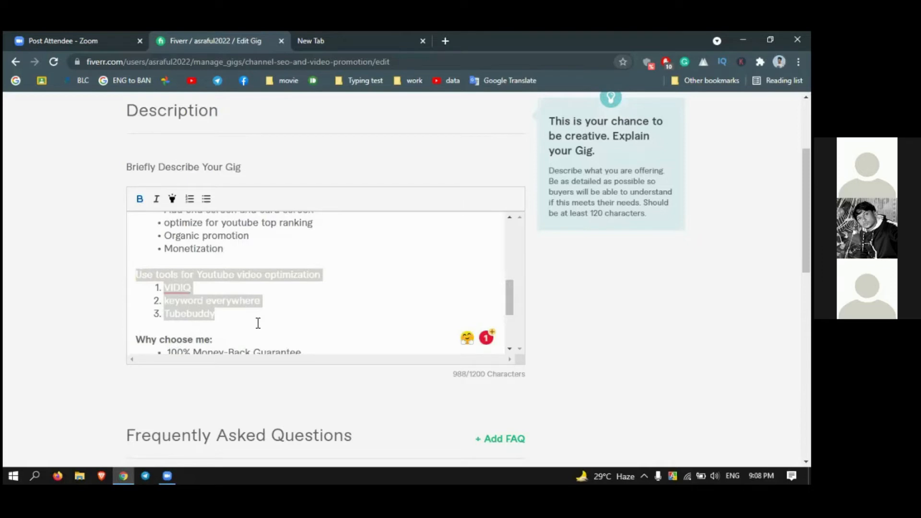
left_click_drag(224, 313, 139, 272)
left_click(139, 199)
left_click(141, 201)
left_click(191, 270)
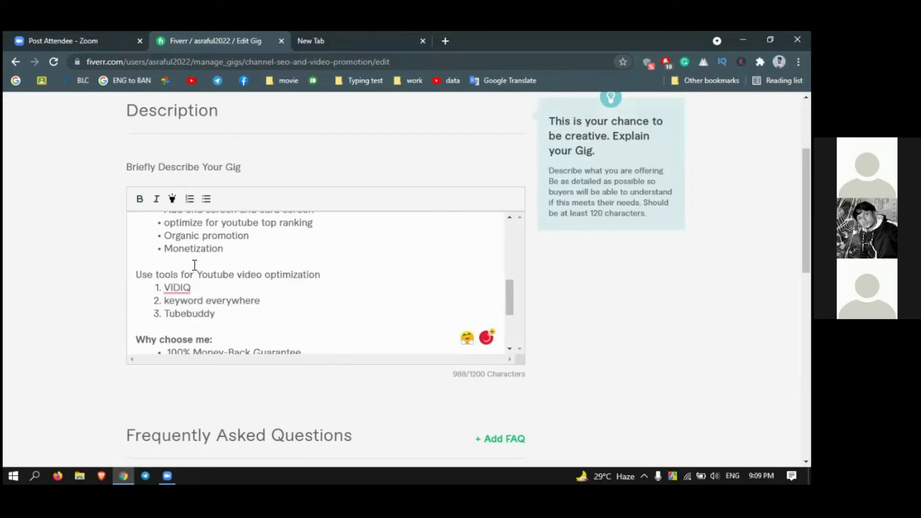
Make the "Use tools for Youtube video optimization" heading in the gig description bold
triple_click(196, 269)
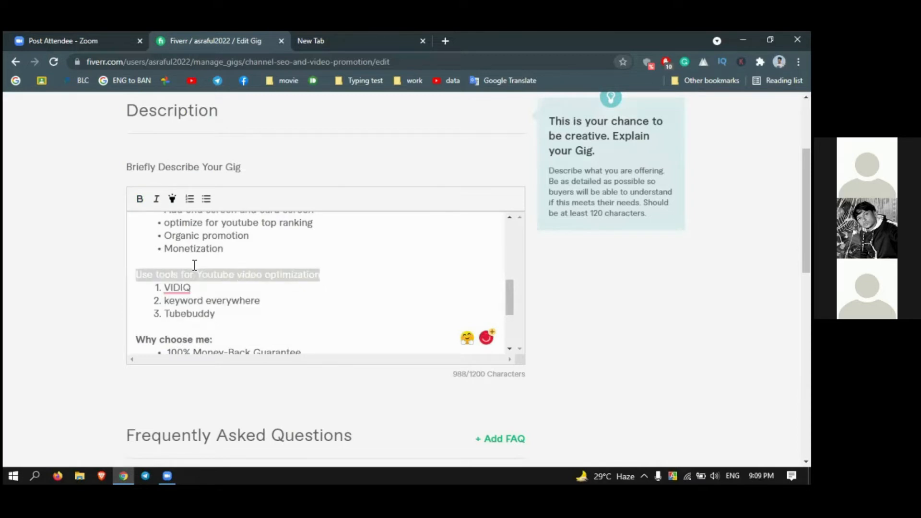
left_click(139, 201)
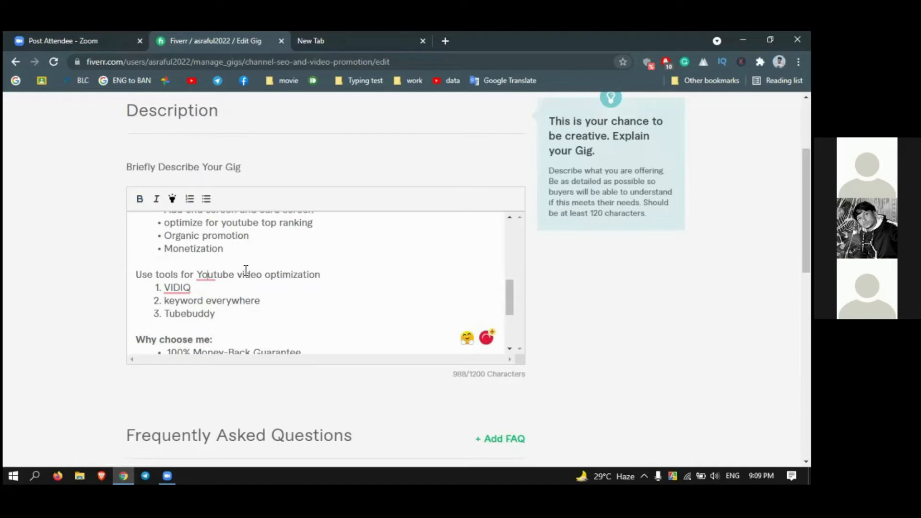
left_click(229, 268)
triple_click(228, 273)
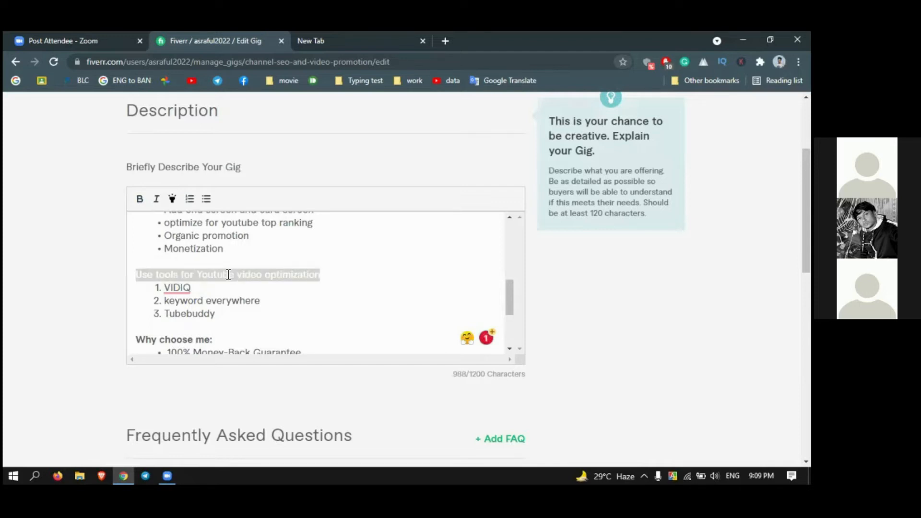
left_click(142, 200)
left_click(140, 200)
left_click(140, 200)
Review the formatted gig description from the "HI There" greeting through the closing "Thank You" line, including the FAQ section beneath it
scroll(290, 283, "up", 3)
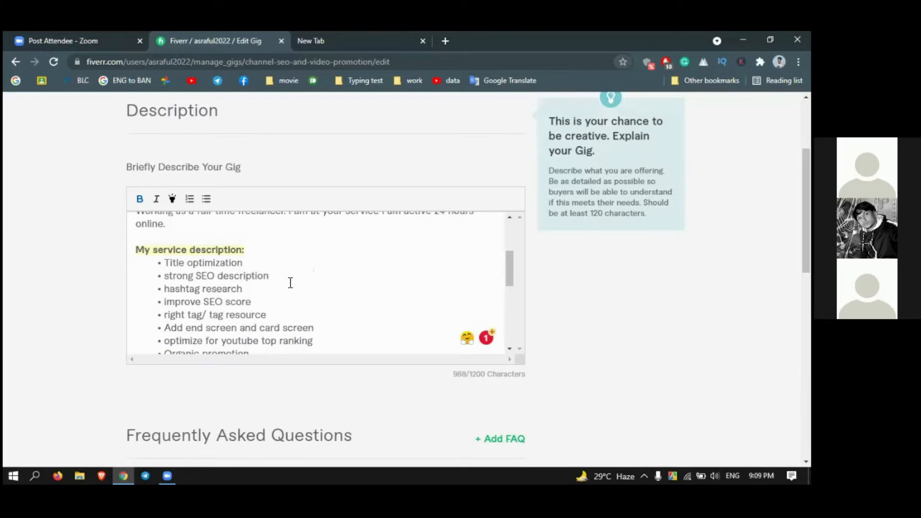
scroll(290, 283, "up", 5)
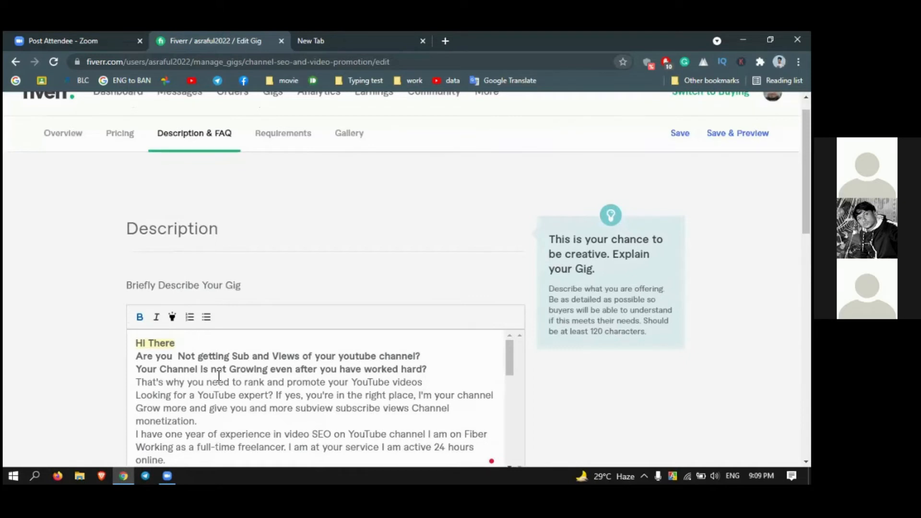
scroll(219, 376, "down", 5)
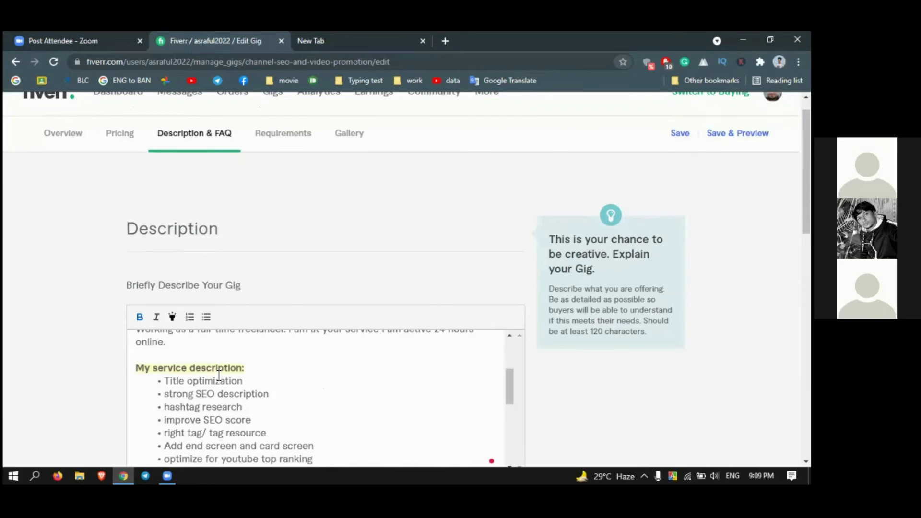
scroll(219, 376, "down", 3)
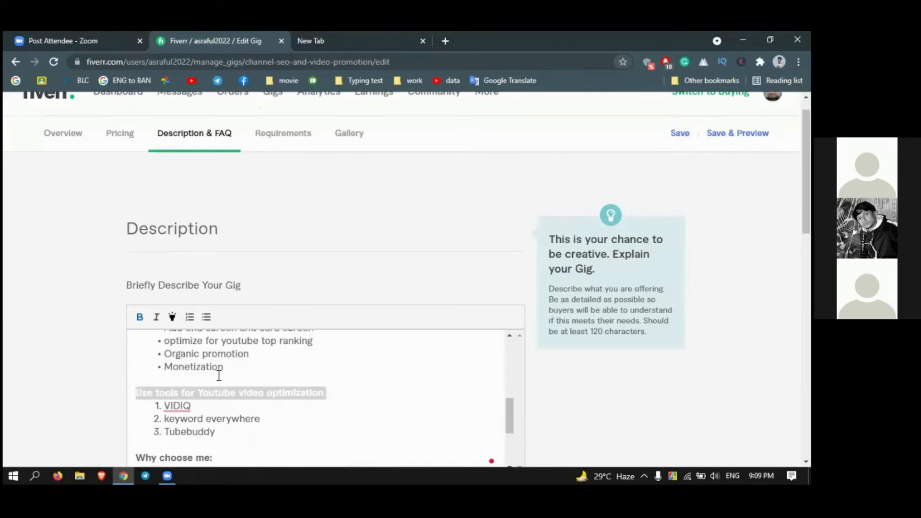
scroll(219, 376, "down", 4)
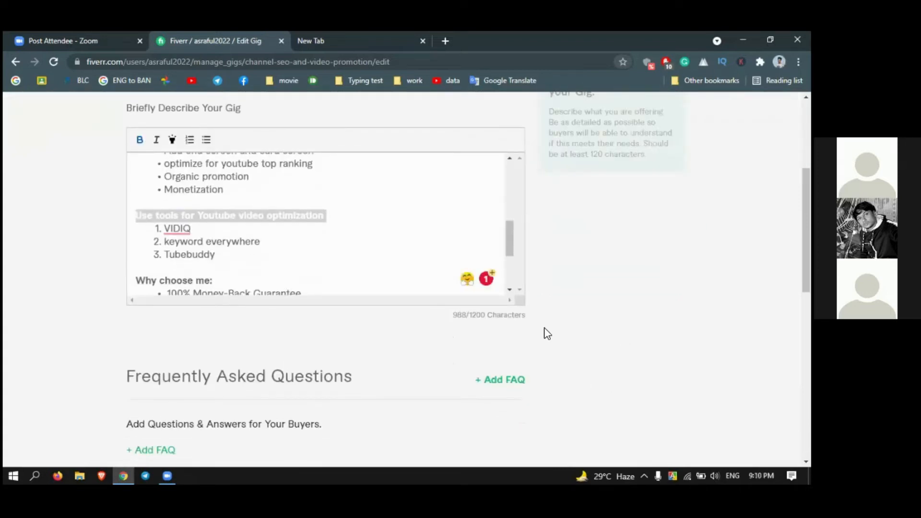
scroll(547, 334, "down", 10)
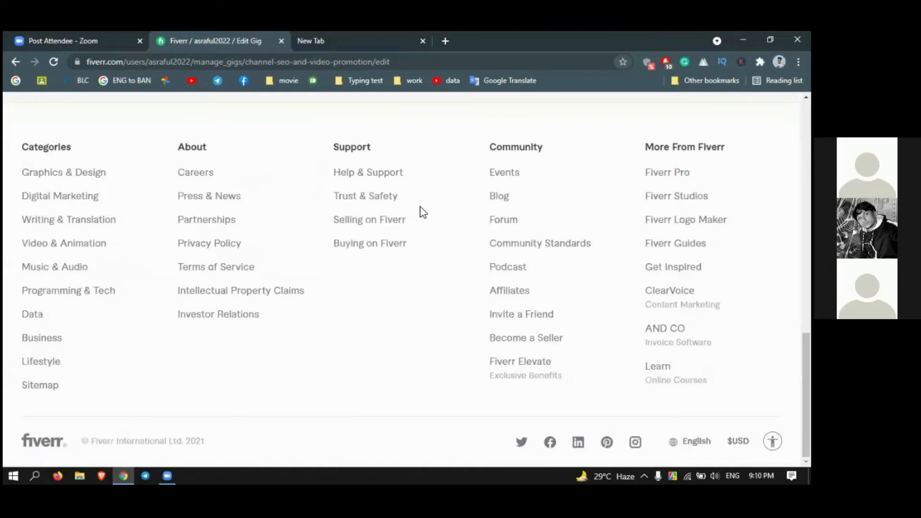
scroll(422, 223, "up", 8)
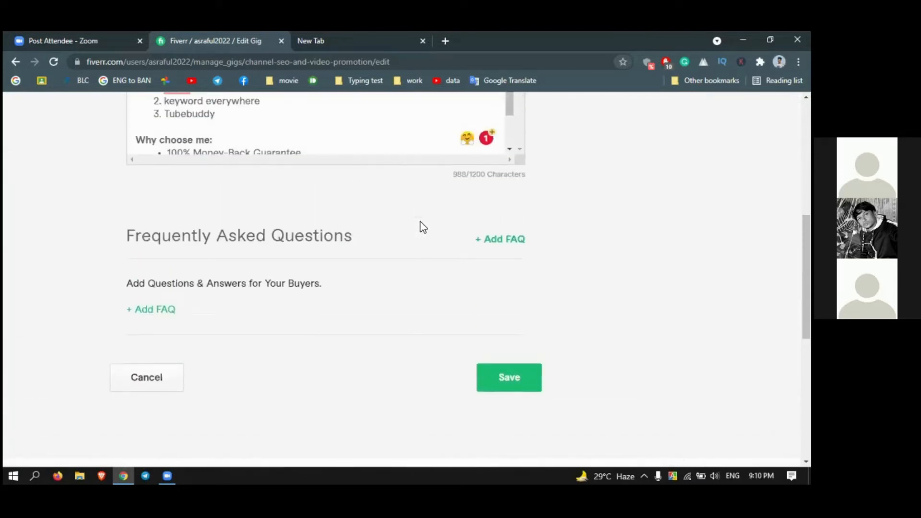
scroll(420, 226, "up", 5)
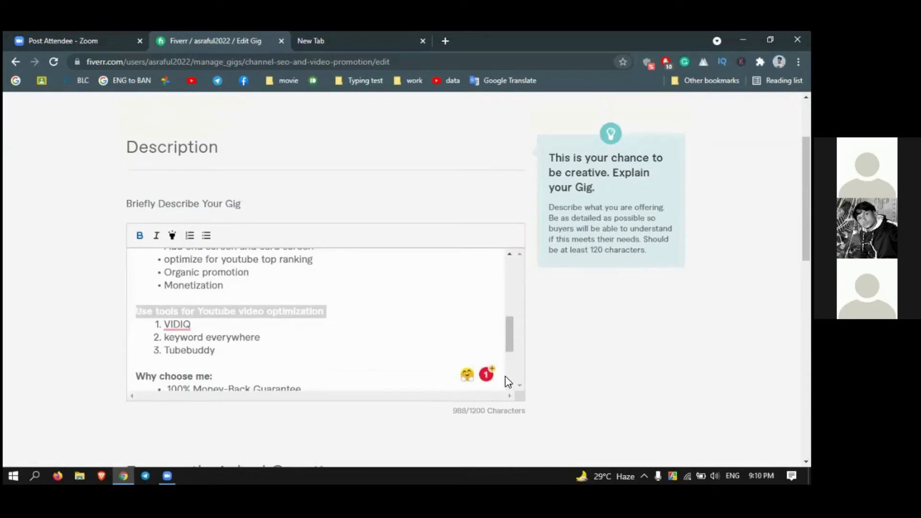
scroll(507, 381, "down", 3)
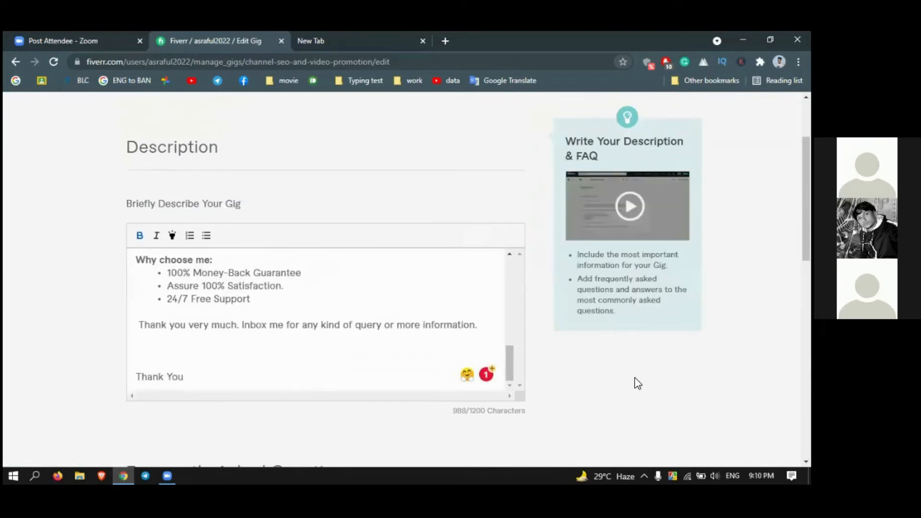
Try to save the edited gig description and check the area beneath the description for validation feedback
scroll(587, 394, "down", 1)
scroll(588, 400, "down", 1)
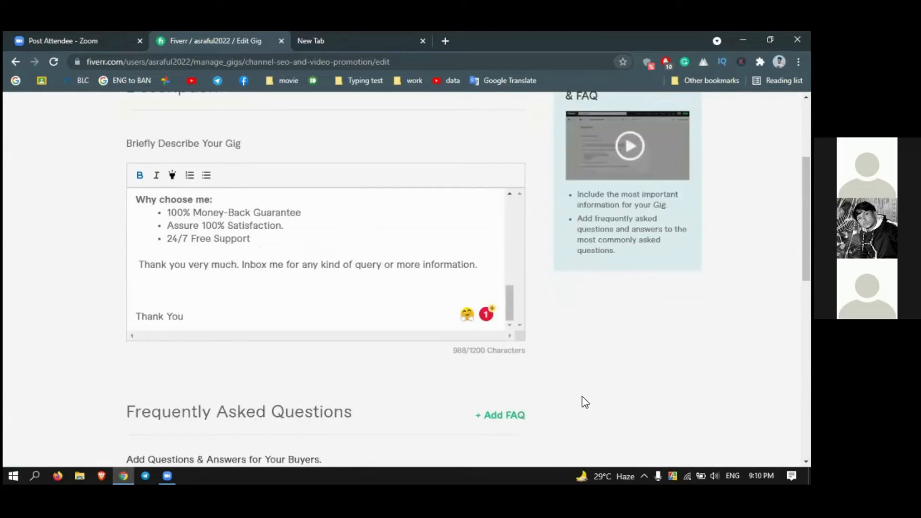
scroll(552, 364, "down", 5)
left_click(519, 324)
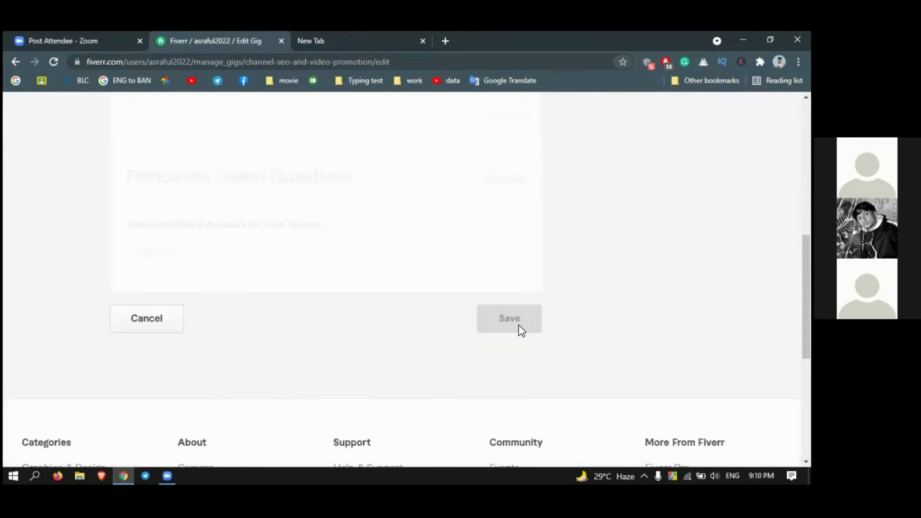
scroll(582, 353, "up", 3)
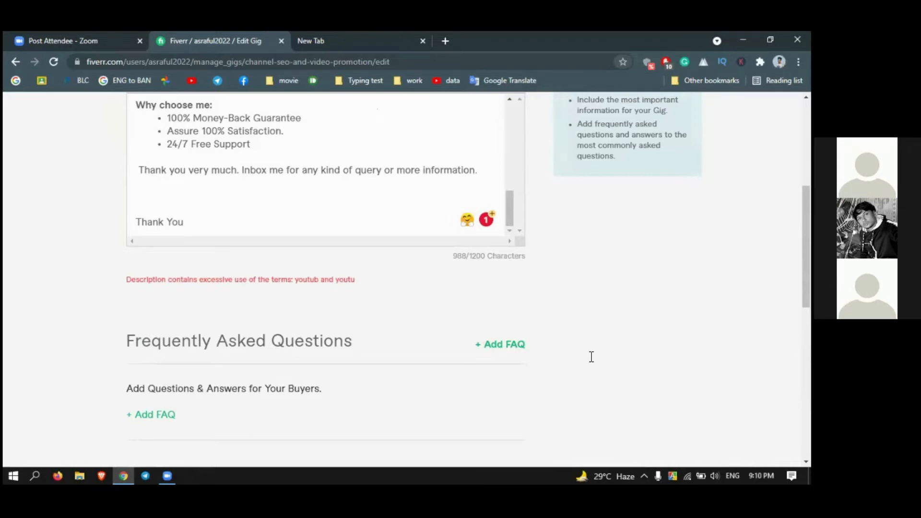
Replace "YouTube" with "YT" in the description line about needing to rank and promote your videos
scroll(361, 147, "up", 5)
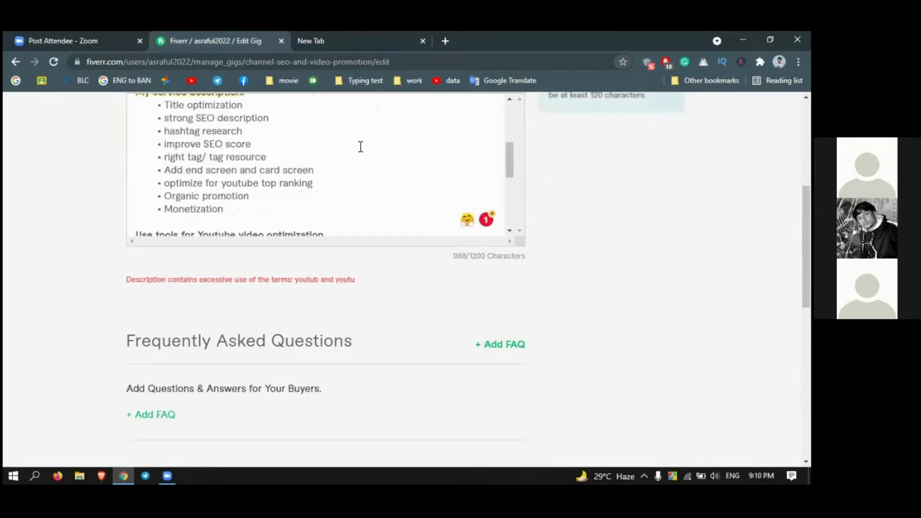
scroll(361, 147, "up", 8)
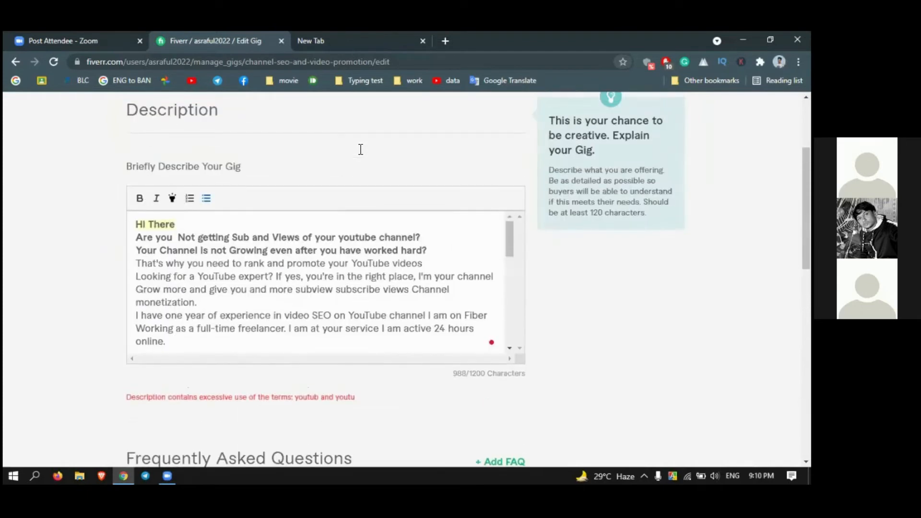
scroll(359, 150, "up", 1)
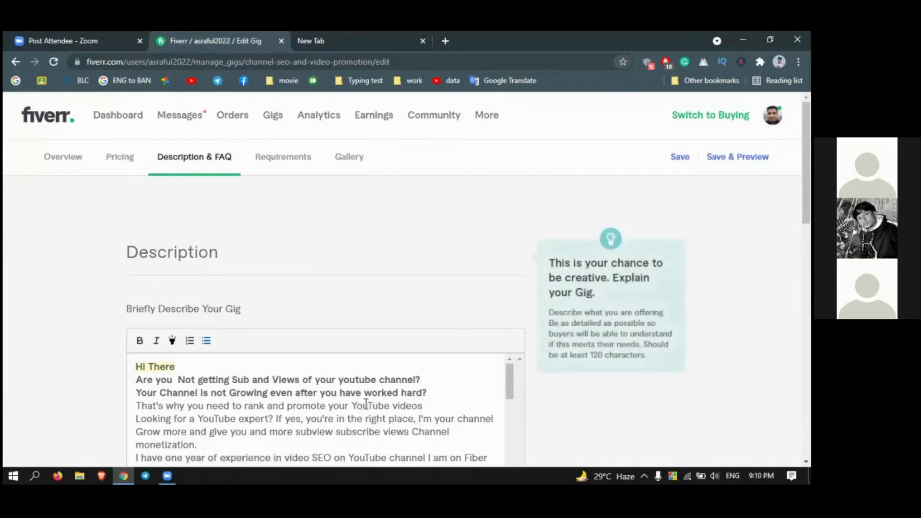
left_click_drag(356, 405, 367, 404)
key("BackSpace")
left_click(378, 405)
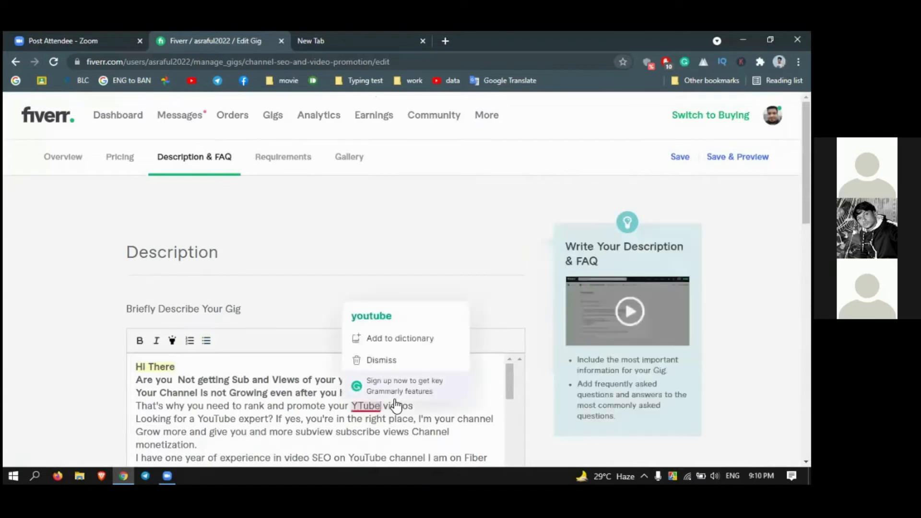
key("BackSpace")
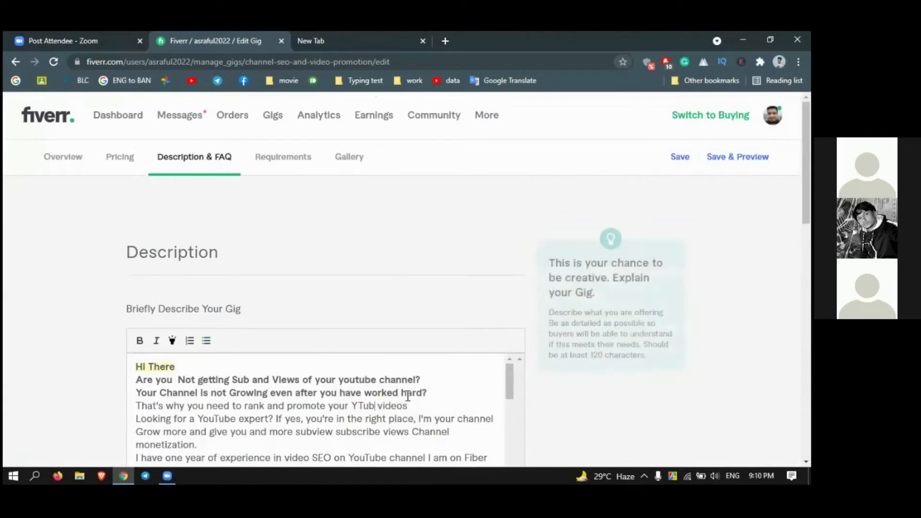
key("BackSpace")
key("BackSpace")
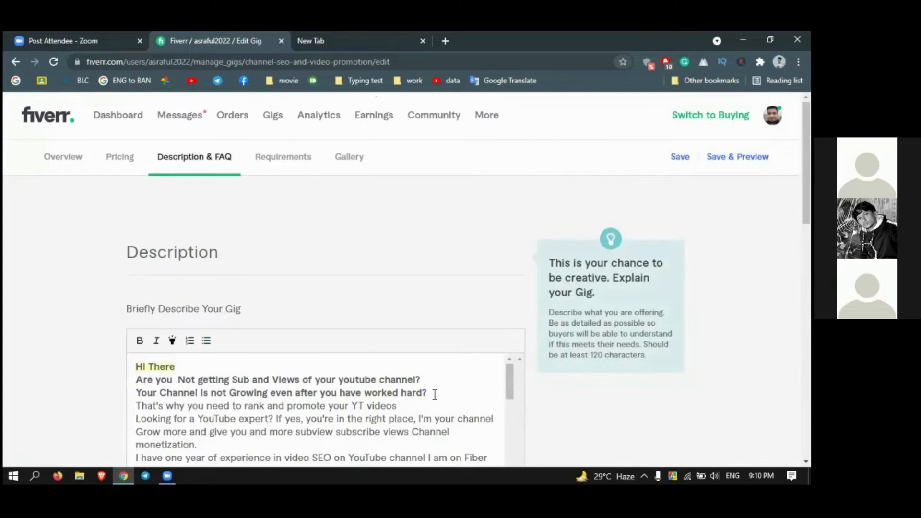
key("BackSpace")
type("T")
Examine the Description & FAQ page, including the error below the description about excessively used terms
scroll(463, 405, "down", 2)
scroll(479, 408, "down", 5)
scroll(567, 413, "down", 5)
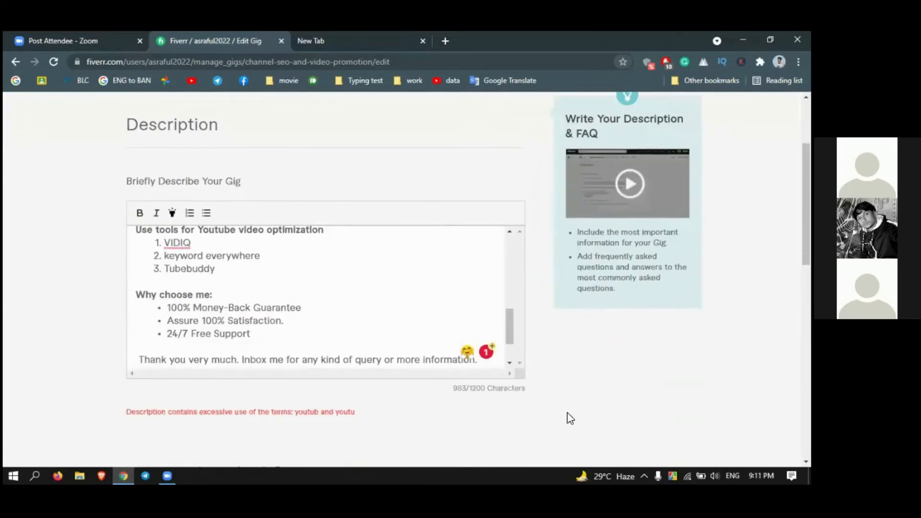
scroll(567, 413, "down", 4)
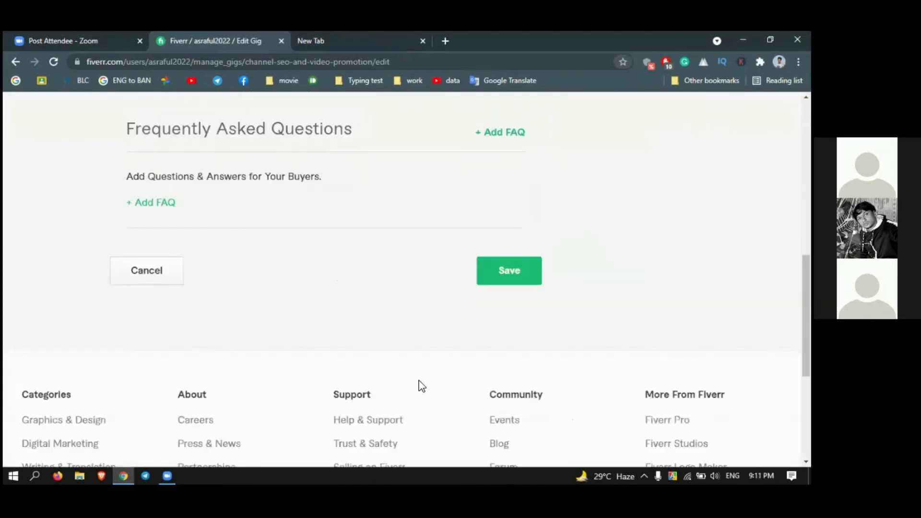
scroll(391, 366, "down", 1)
scroll(393, 338, "down", 3)
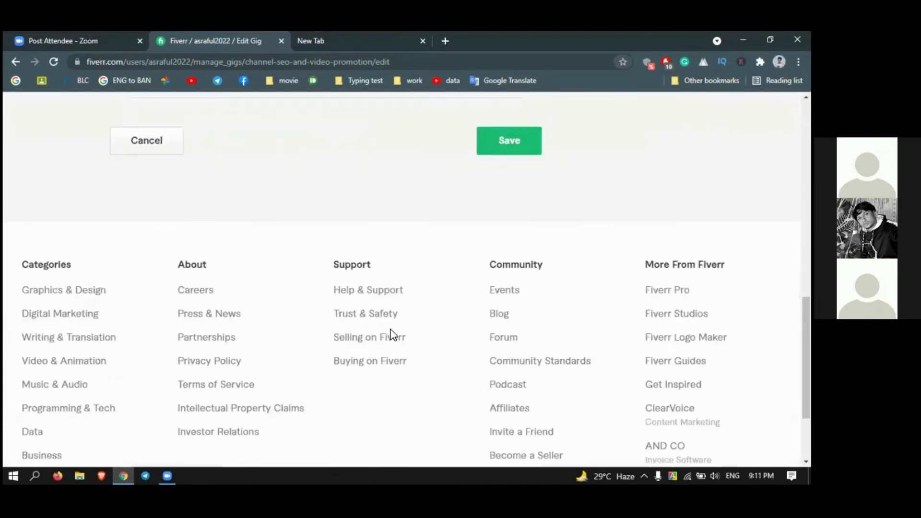
scroll(344, 211, "down", 2)
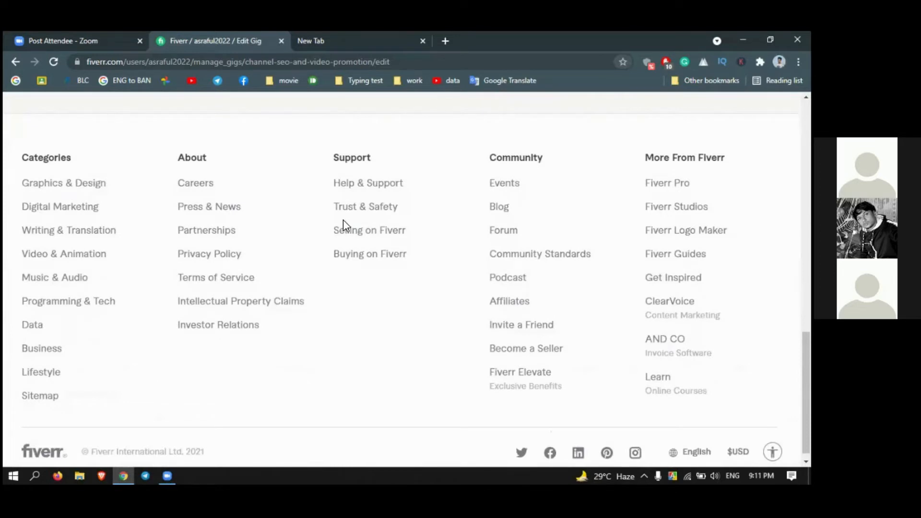
scroll(344, 221, "up", 3)
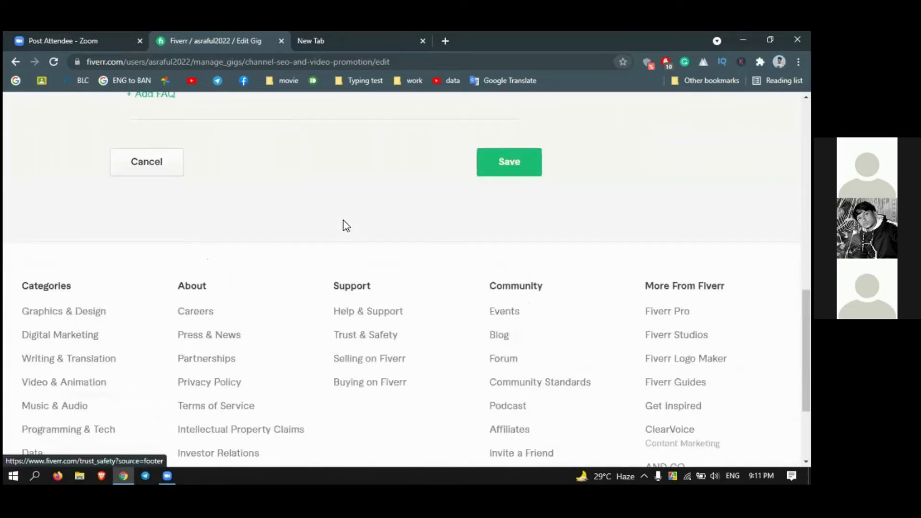
scroll(344, 220, "up", 7)
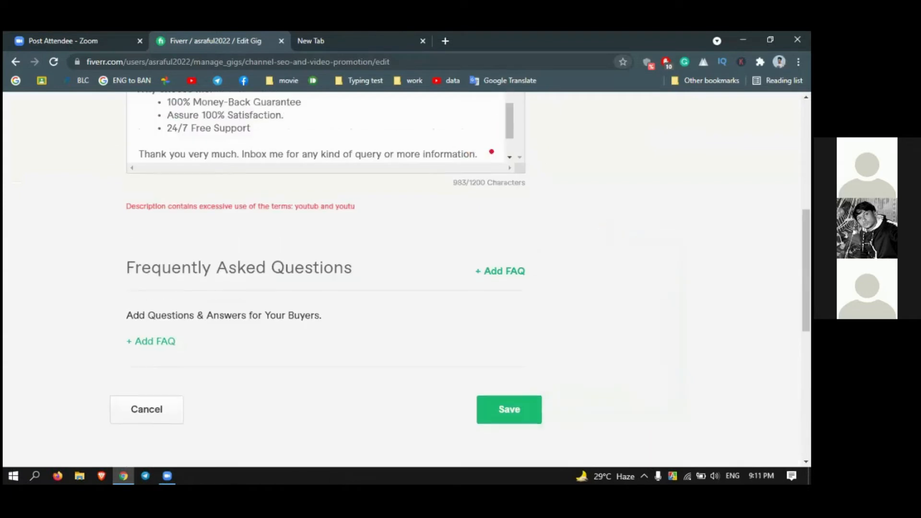
scroll(344, 221, "down", 5)
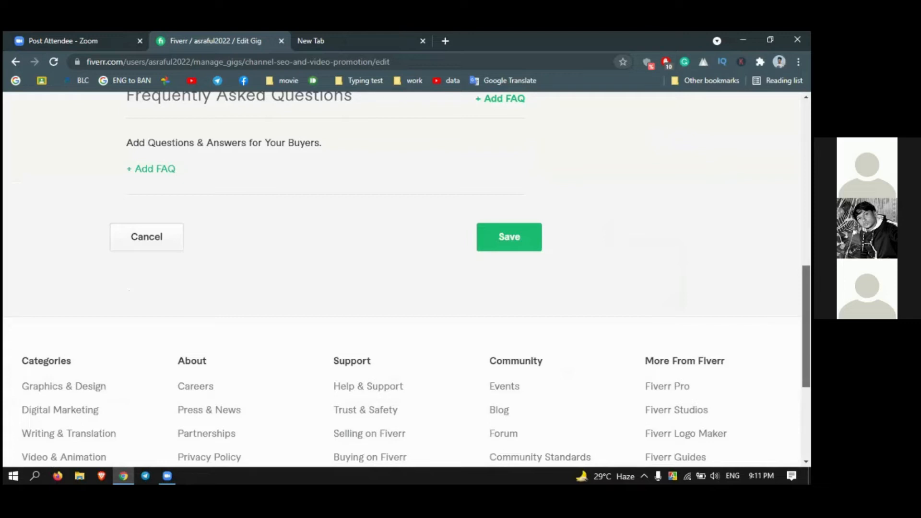
scroll(407, 279, "up", 2)
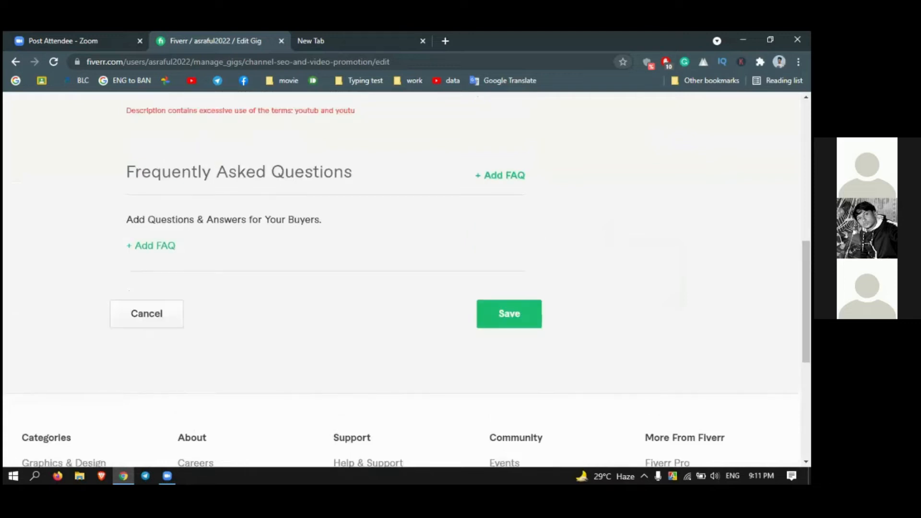
scroll(407, 278, "up", 8)
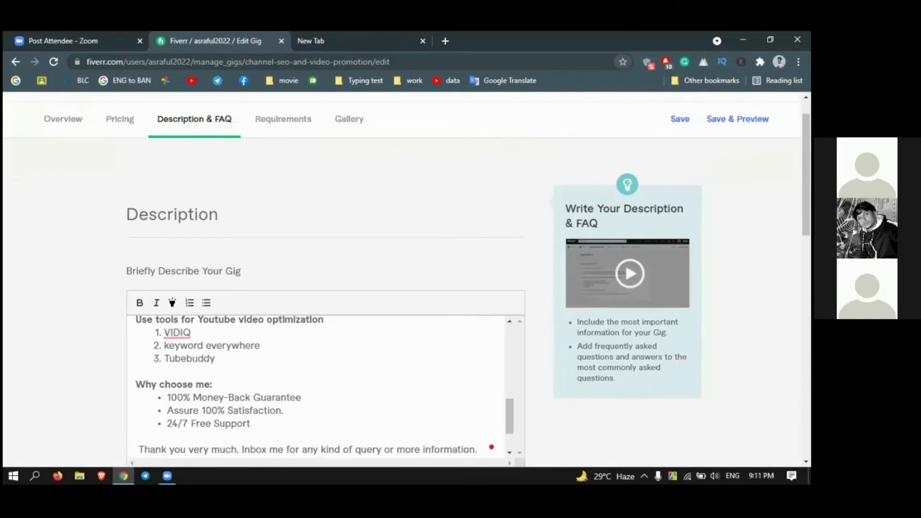
scroll(421, 135, "up", 1)
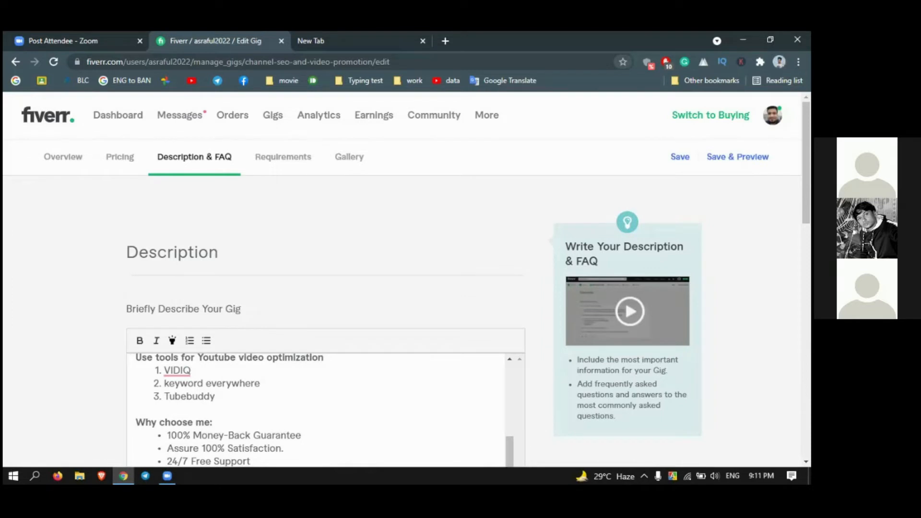
scroll(411, 282, "down", 1)
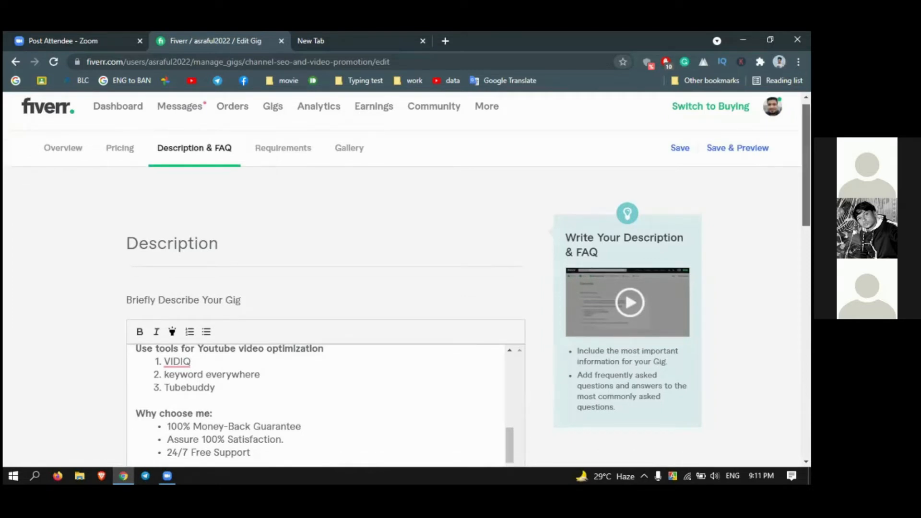
scroll(488, 335, "down", 5)
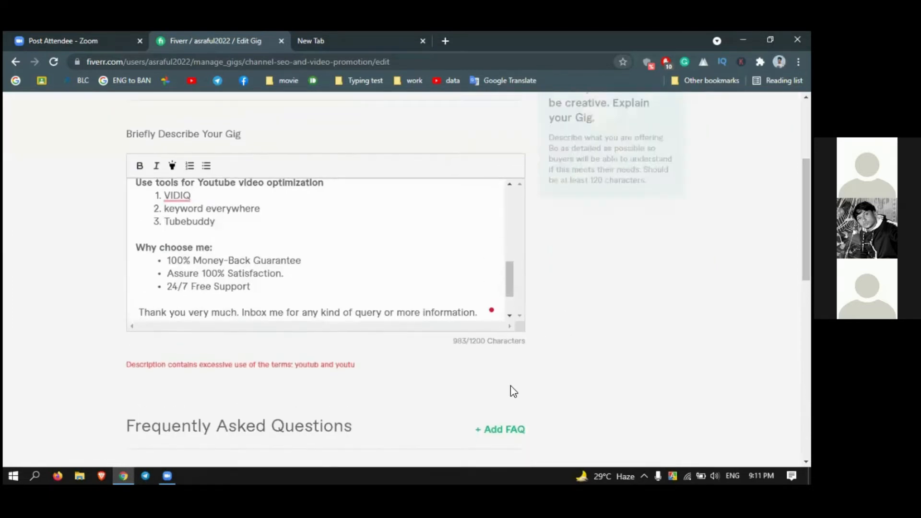
scroll(519, 356, "down", 2)
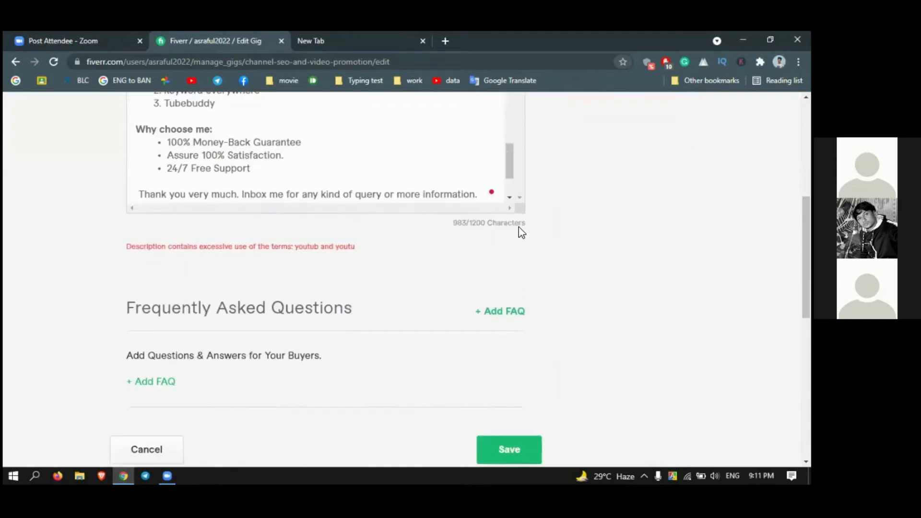
Read through the gig description from its greeting to its closing lines, looking for repeated YouTube terms
scroll(521, 233, "up", 3)
scroll(511, 188, "up", 1)
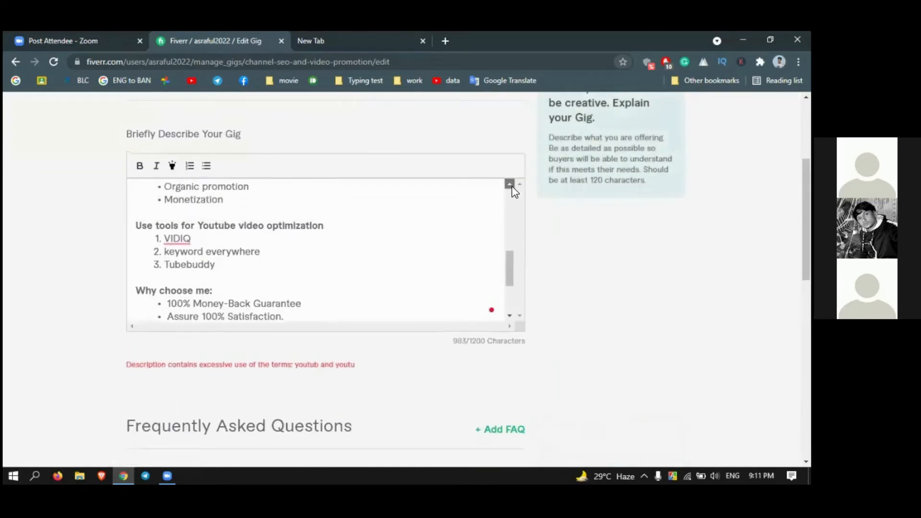
scroll(513, 189, "up", 6)
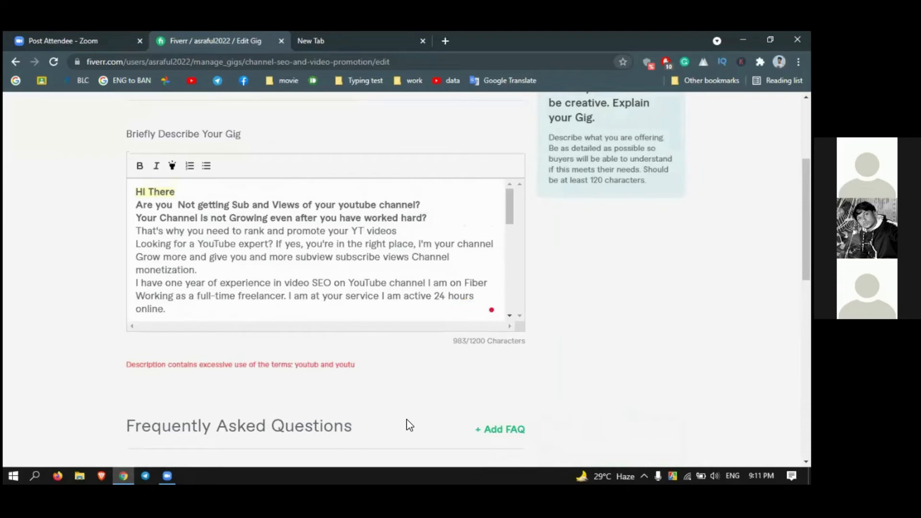
scroll(409, 426, "down", 3)
scroll(409, 425, "down", 9)
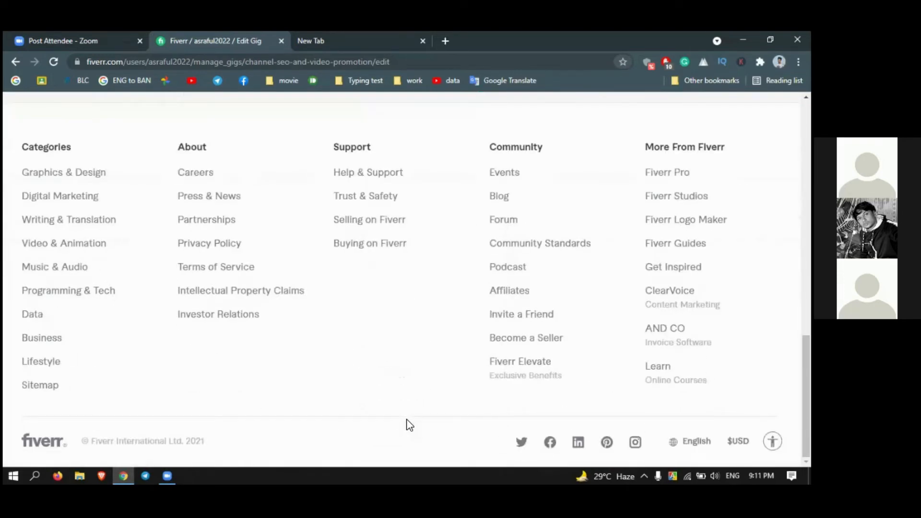
scroll(430, 395, "up", 6)
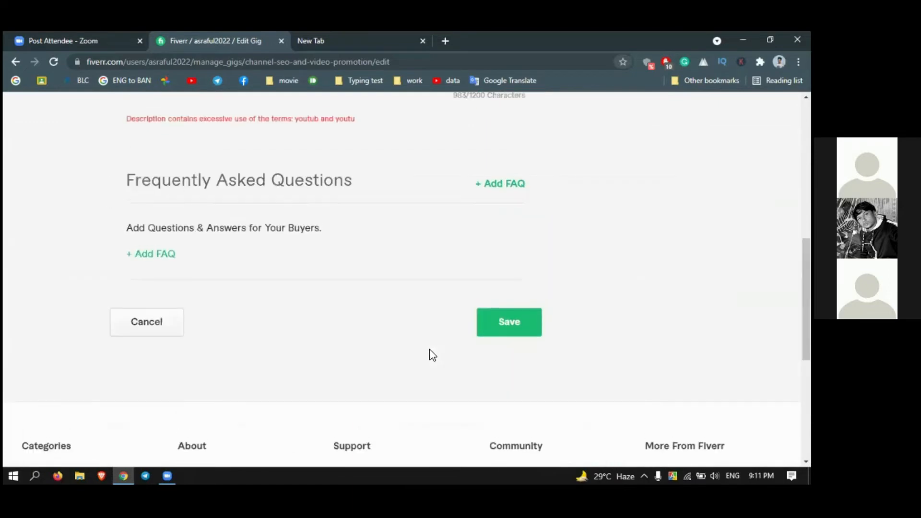
scroll(432, 355, "up", 3)
scroll(506, 309, "up", 4)
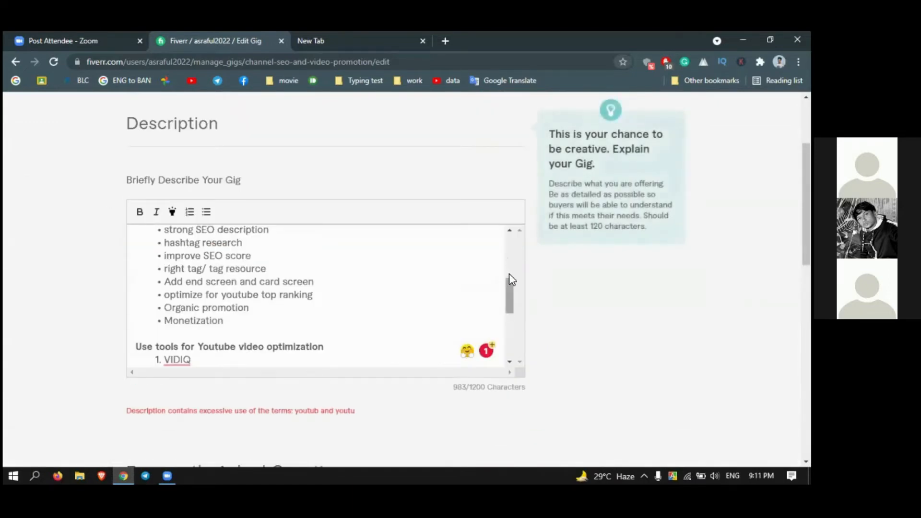
scroll(507, 326, "up", 3)
scroll(508, 336, "up", 3)
scroll(508, 365, "up", 1)
scroll(508, 365, "down", 10)
scroll(507, 365, "down", 1)
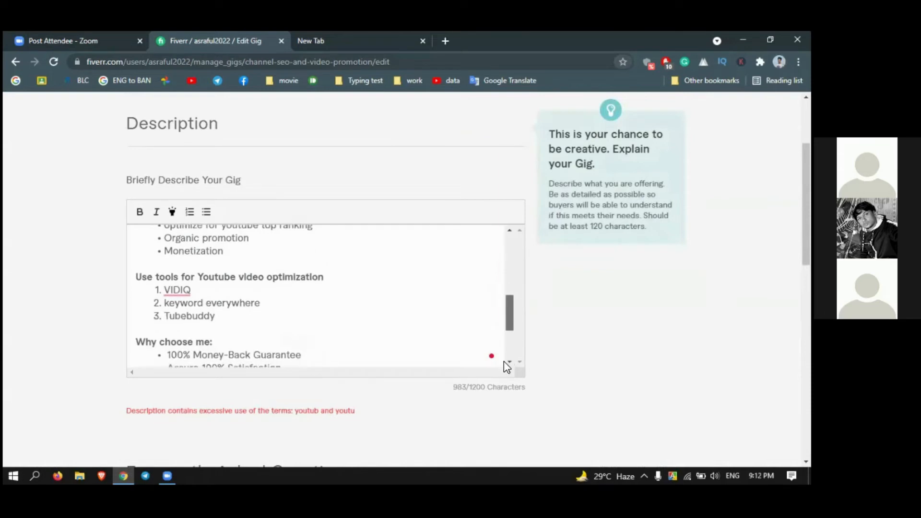
scroll(503, 361, "down", 5)
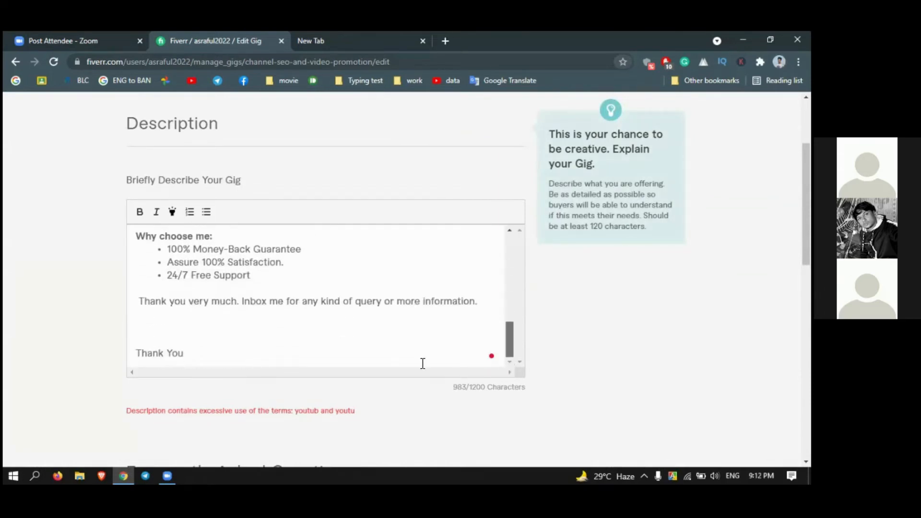
Delete the closing "Thank You" line and the extra blank lines at the end of the gig description
scroll(385, 270, "down", 2)
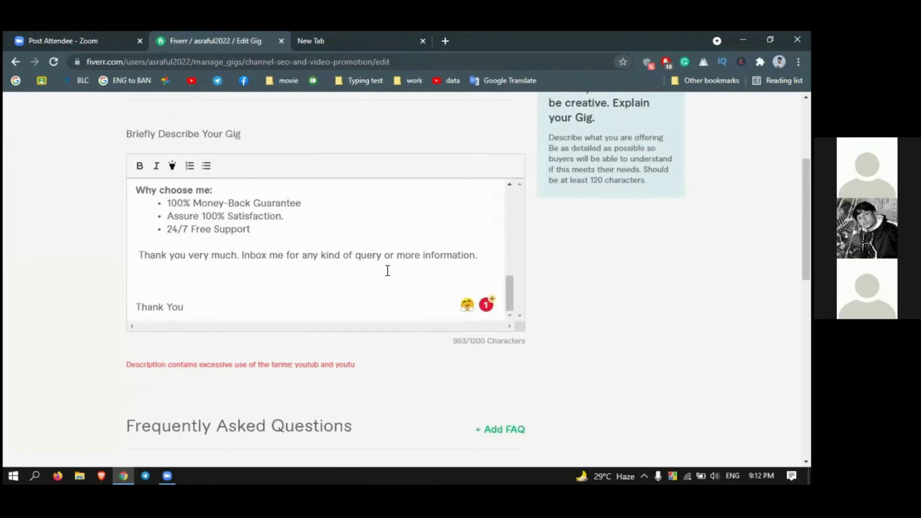
scroll(396, 285, "down", 4)
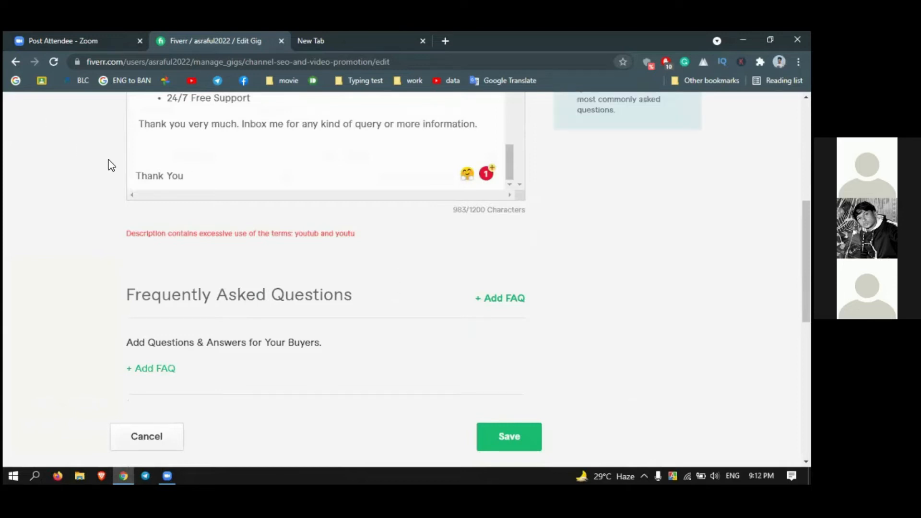
key("BackSpace")
key("BackSpace")
key("BackSpace")
key("BackSpace")
key("BackSpace")
key("BackSpace")
key("BackSpace")
key("BackSpace")
key("BackSpace")
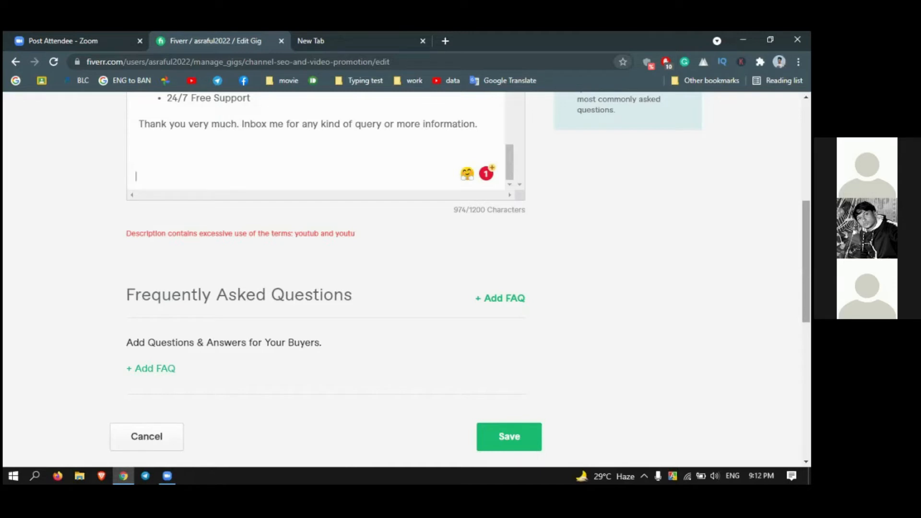
key("BackSpace")
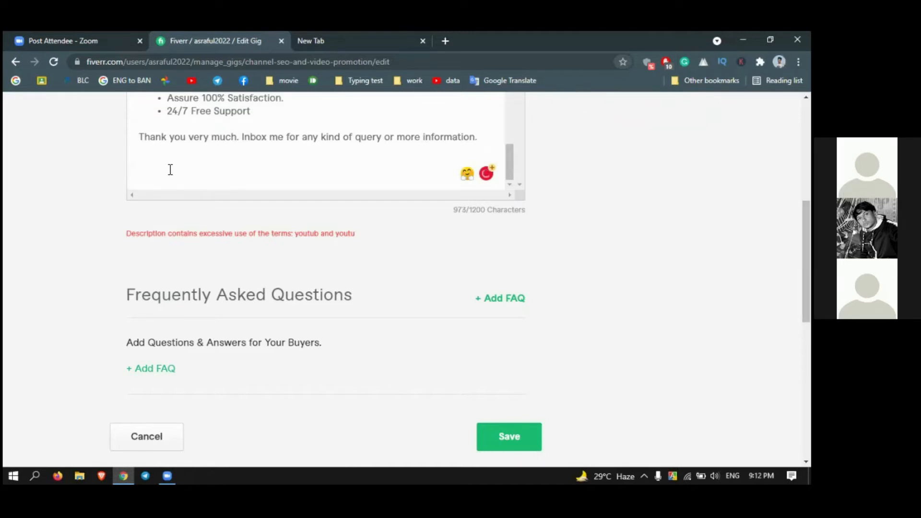
key("BackSpace")
key("BackSpace")
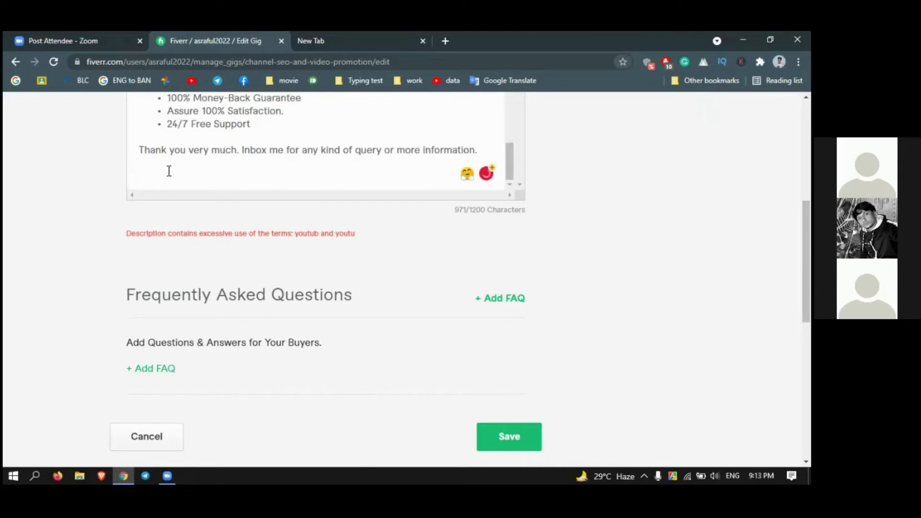
key("BackSpace")
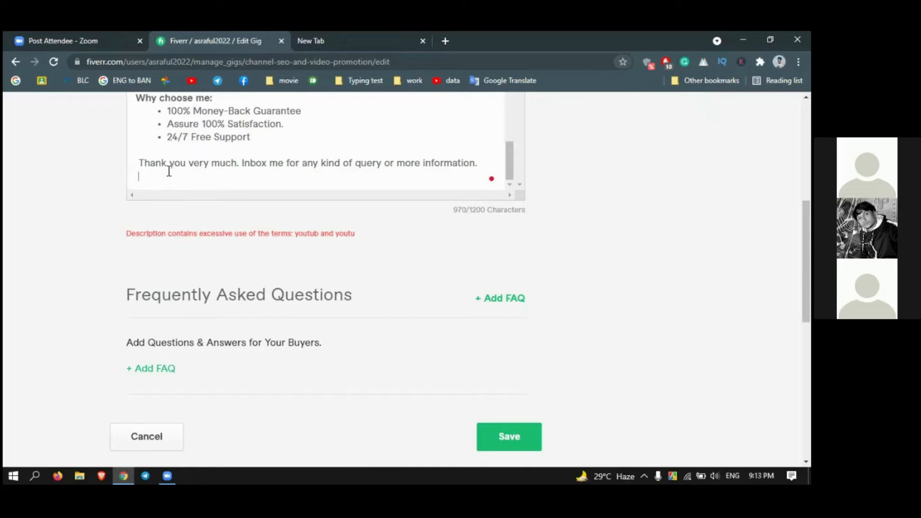
Check the edited gig description from its last line back up to the opening greeting
key("Up")
key("Up")
left_click(486, 161)
left_click(385, 178)
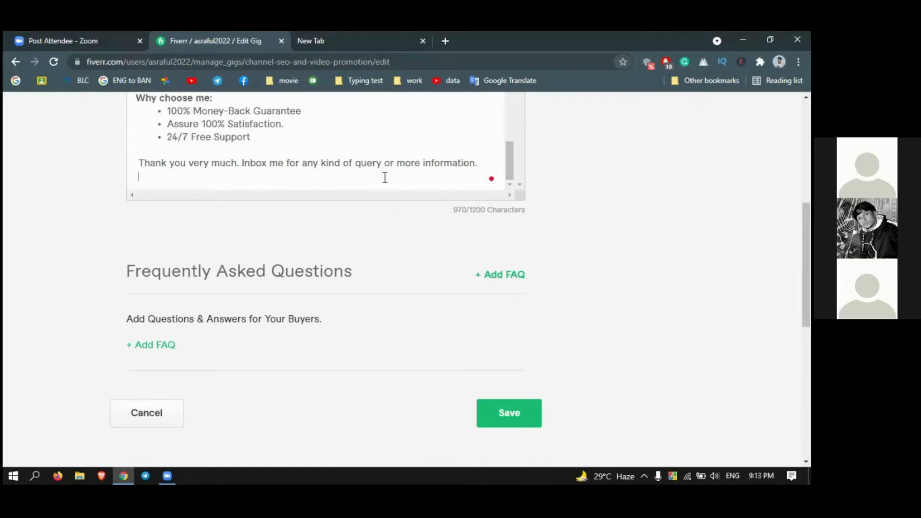
scroll(397, 156, "up", 10)
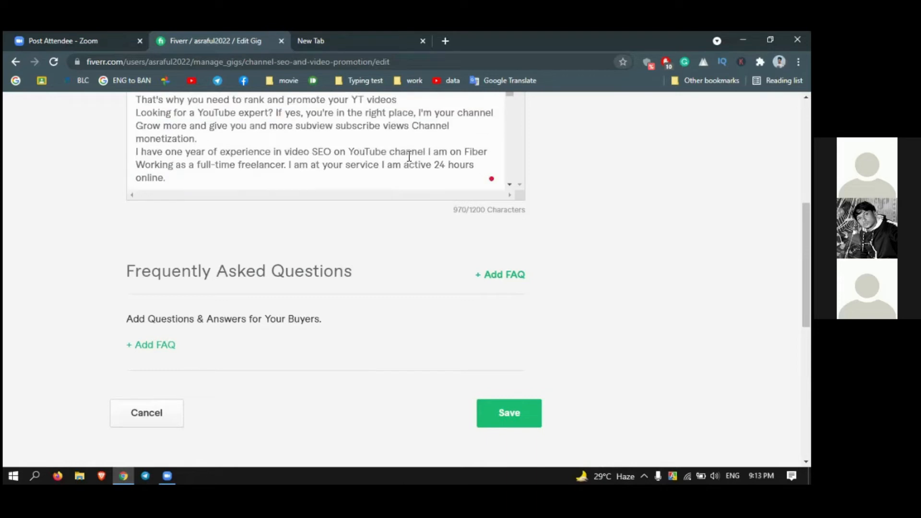
scroll(409, 156, "up", 10)
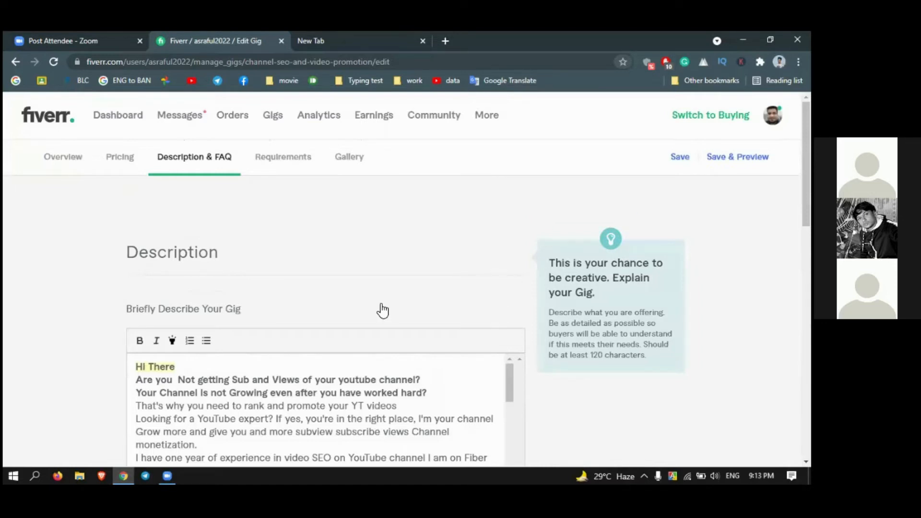
Replace "YouTube" with "YT" in the description sentence about one year of experience in video SEO
scroll(417, 330, "down", 5)
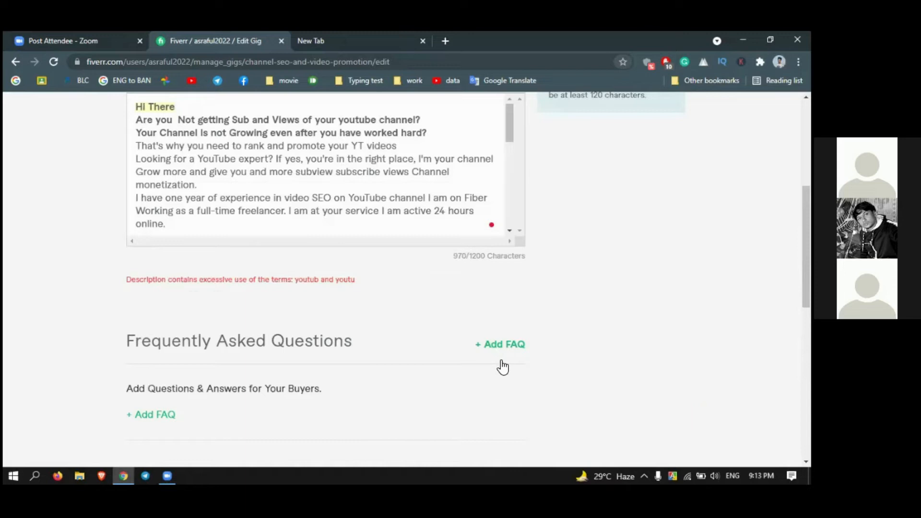
scroll(503, 367, "down", 2)
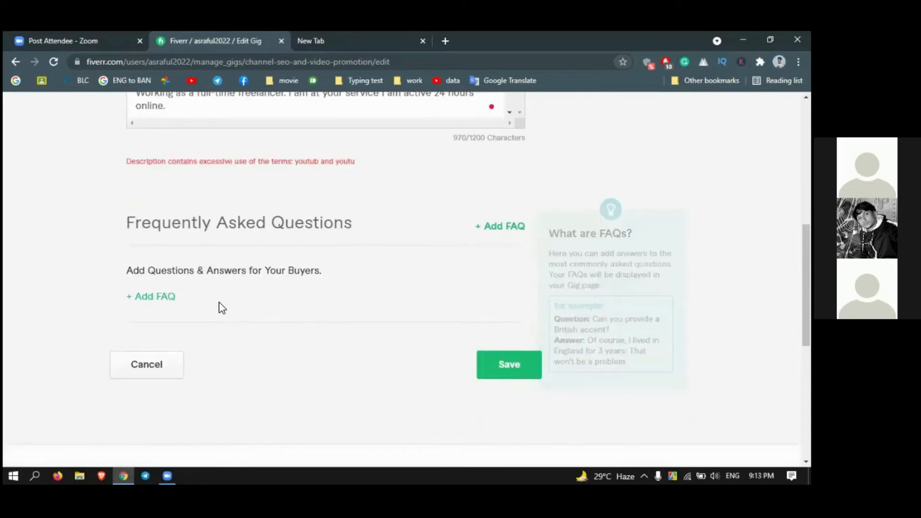
scroll(225, 307, "up", 2)
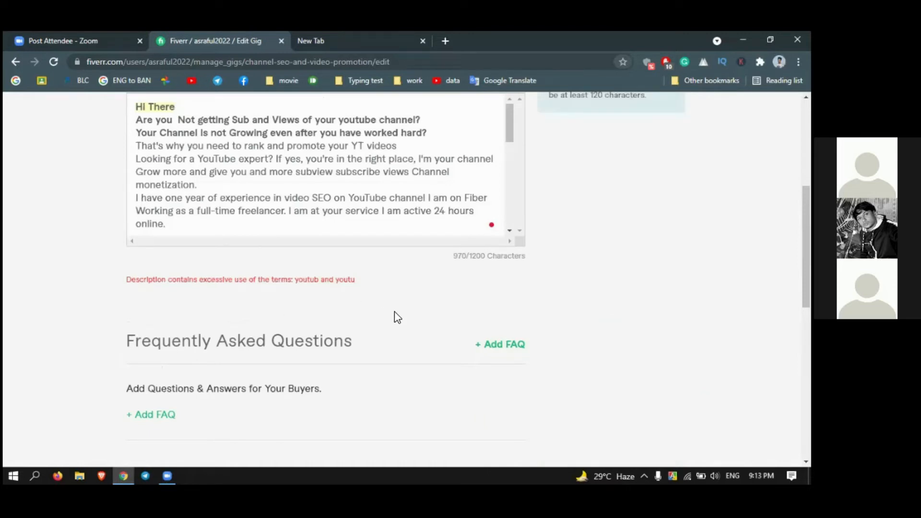
scroll(396, 314, "down", 1)
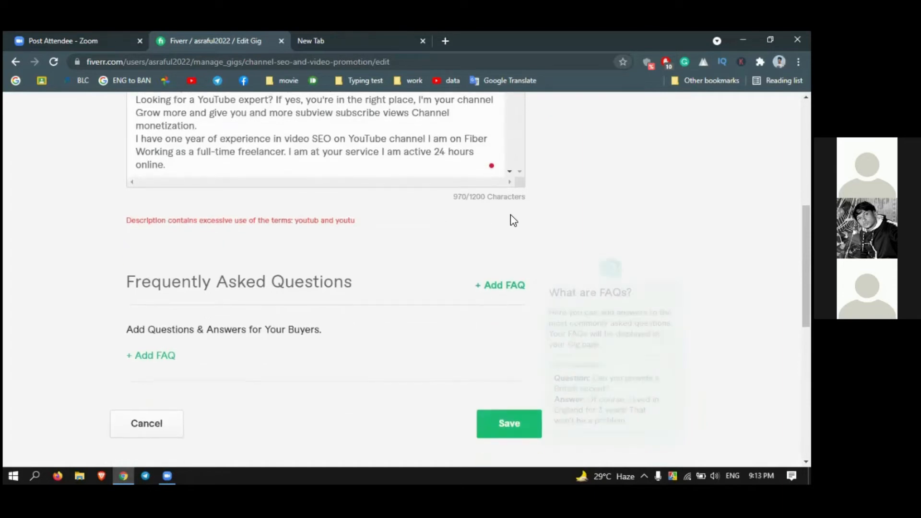
scroll(512, 219, "up", 2)
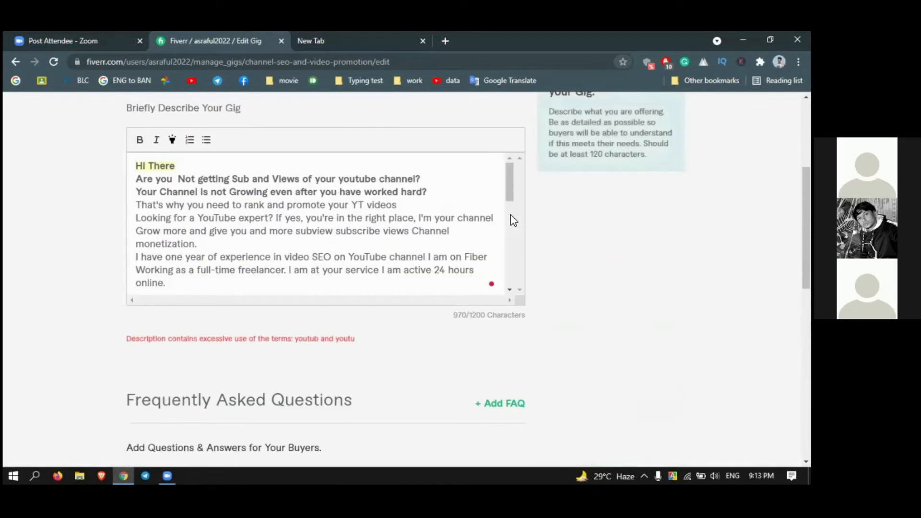
scroll(511, 214, "down", 3)
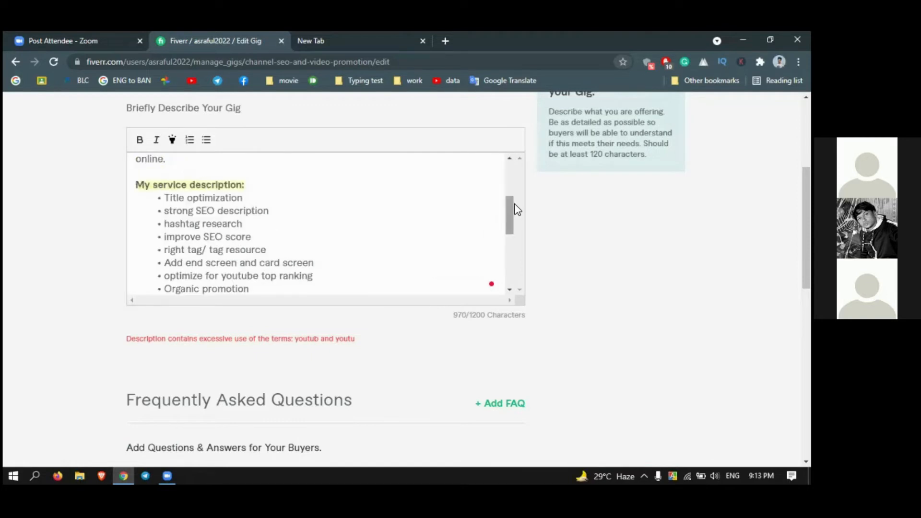
scroll(510, 211, "up", 2)
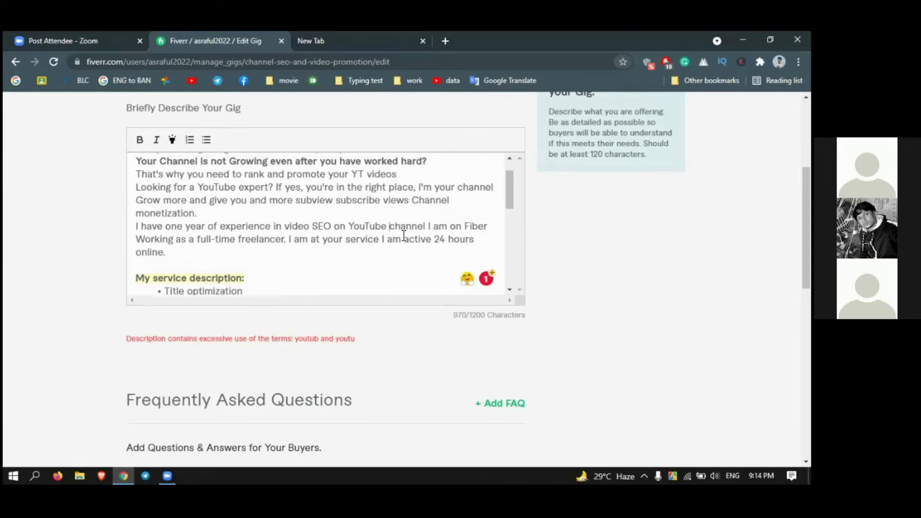
key("BackSpace")
key("BackSpace")
key("BackSpace")
key("BackSpace")
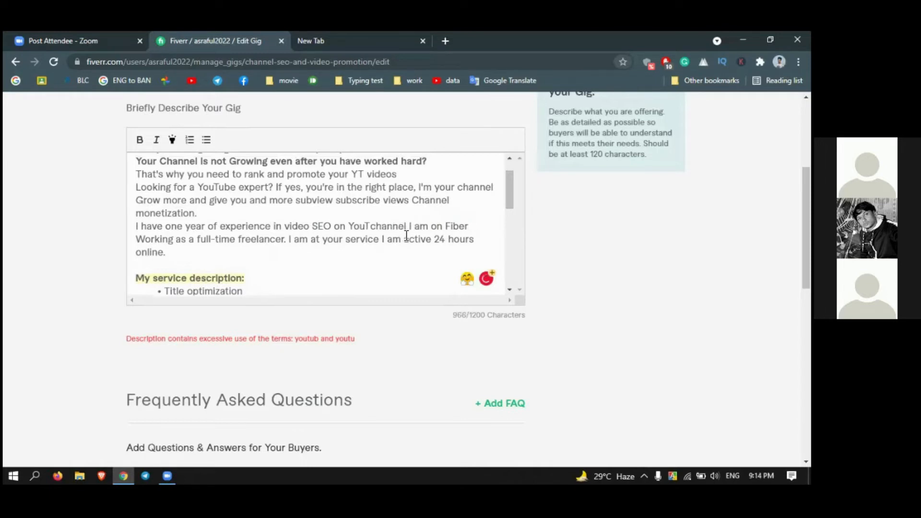
key("BackSpace")
key("BackSpace")
key("BackSpace")
type("t")
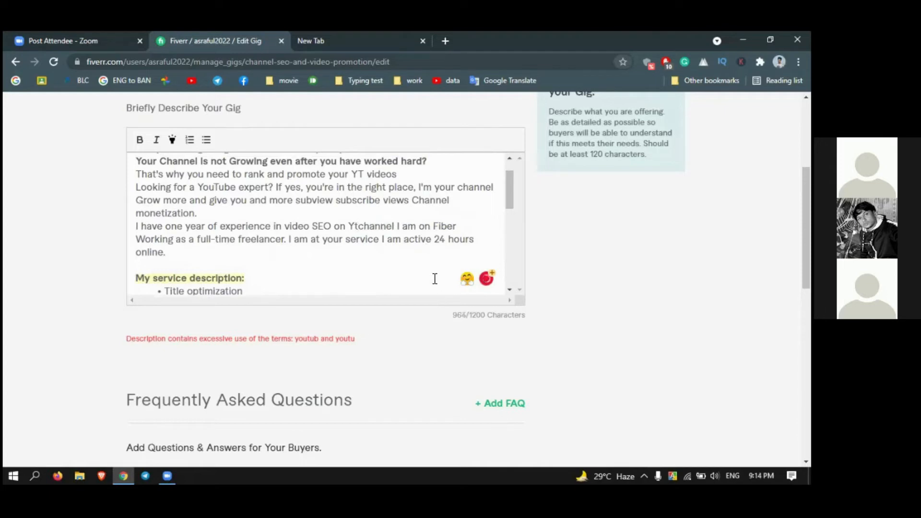
key("BackSpace")
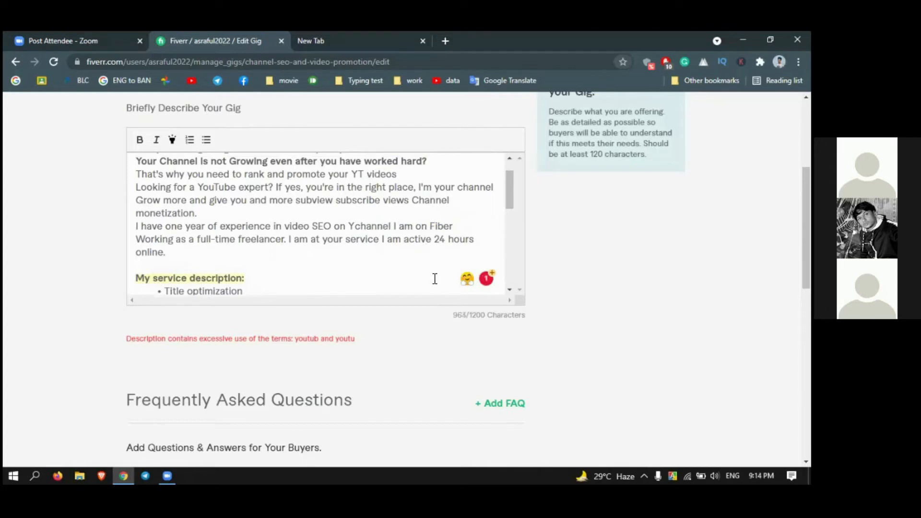
type("T")
Remove the stray space inside "YT" before "videos" and insert a space between "YT" and "channel" in the experience sentence
scroll(512, 379, "down", 4)
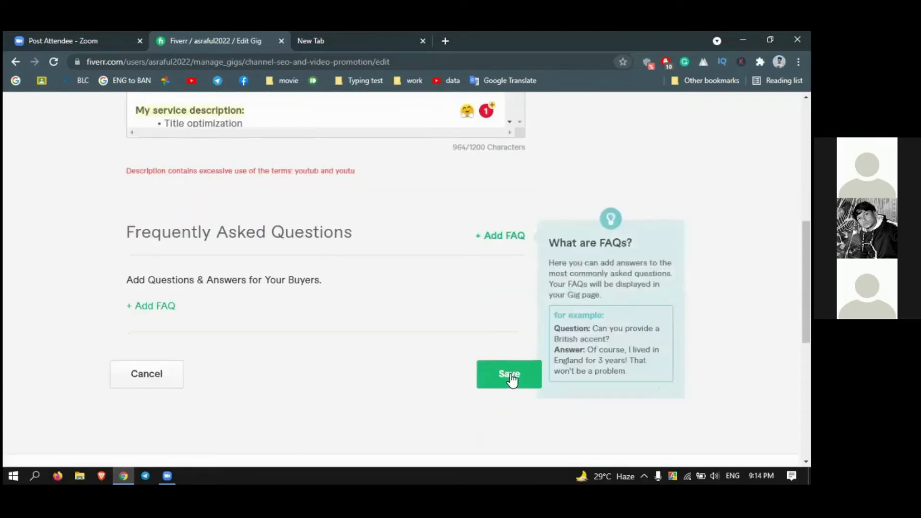
scroll(511, 379, "up", 2)
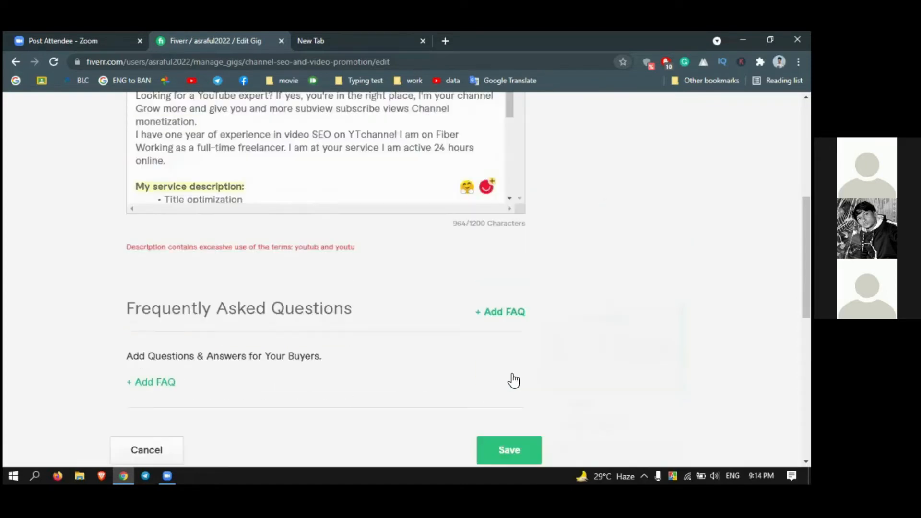
scroll(442, 245, "up", 1)
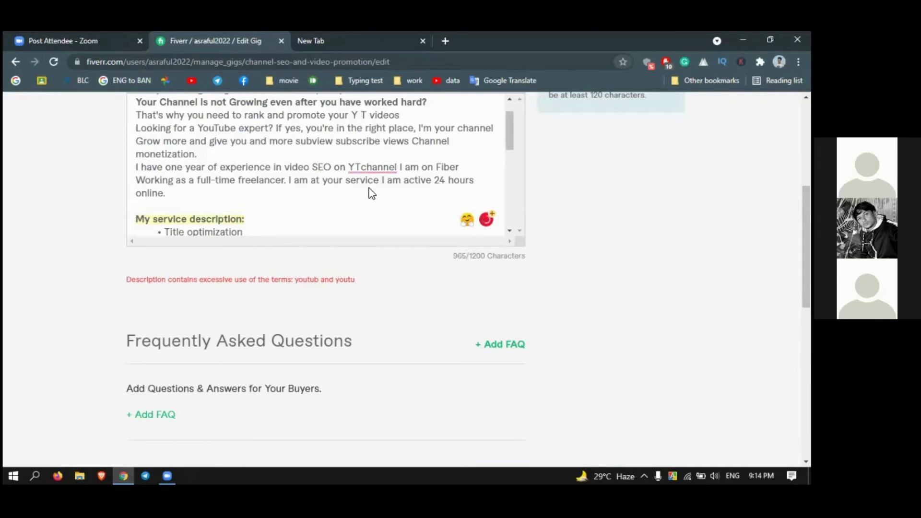
key("BackSpace")
left_click(361, 167)
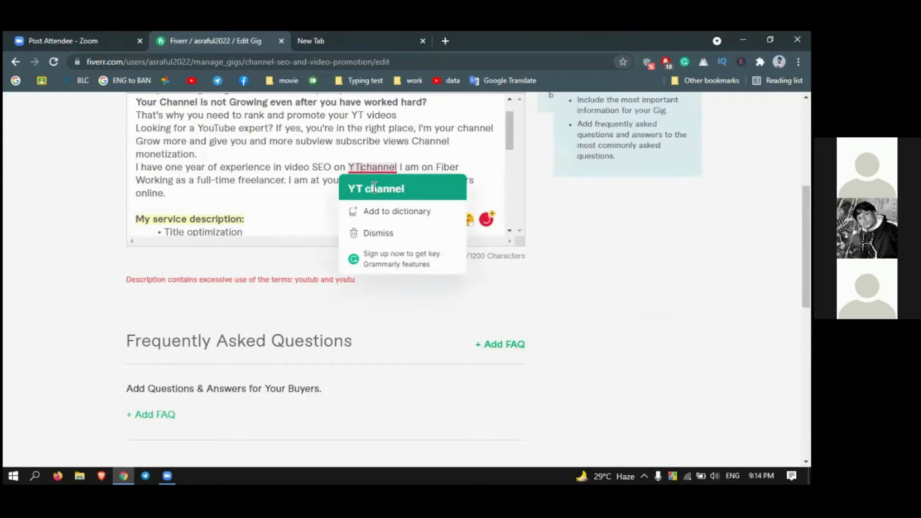
left_click(502, 255)
scroll(500, 254, "down", 3)
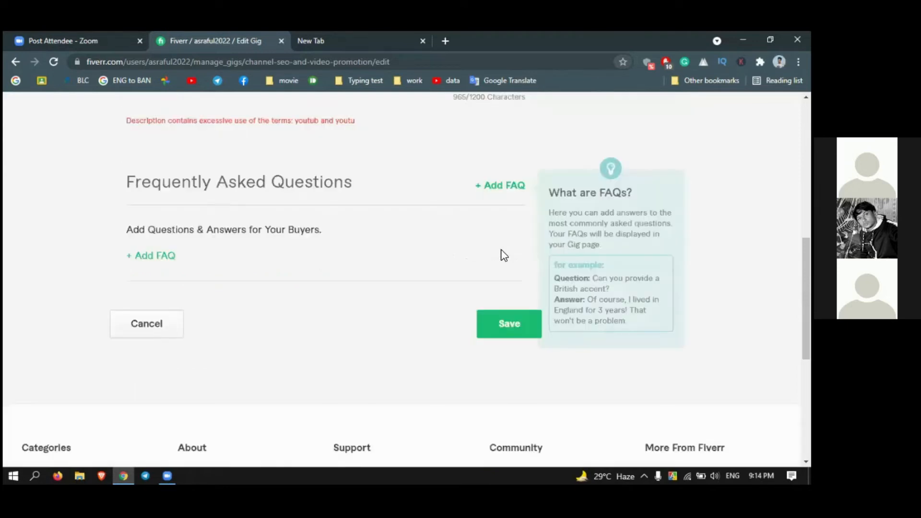
scroll(569, 385, "up", 2)
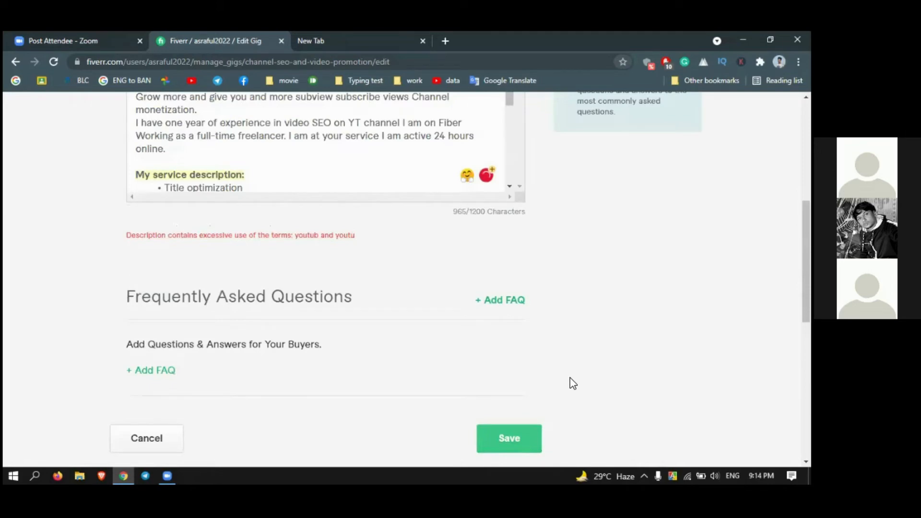
scroll(570, 378, "up", 1)
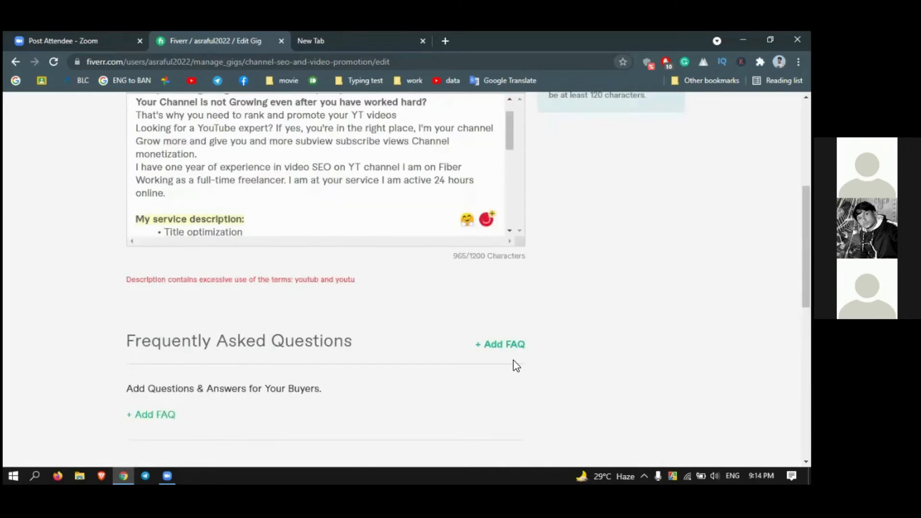
Save the edited gig description to recheck it for overused terms
left_click(300, 166)
scroll(303, 171, "up", 1)
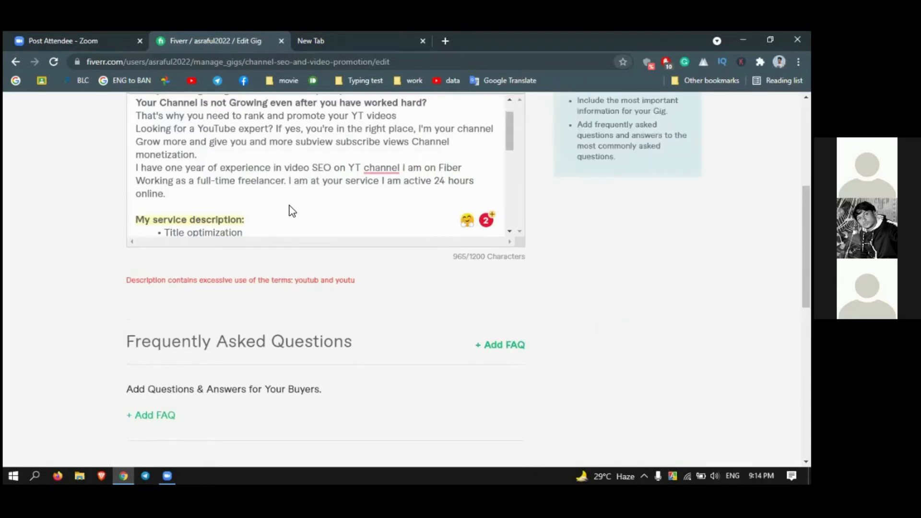
scroll(278, 211, "up", 3)
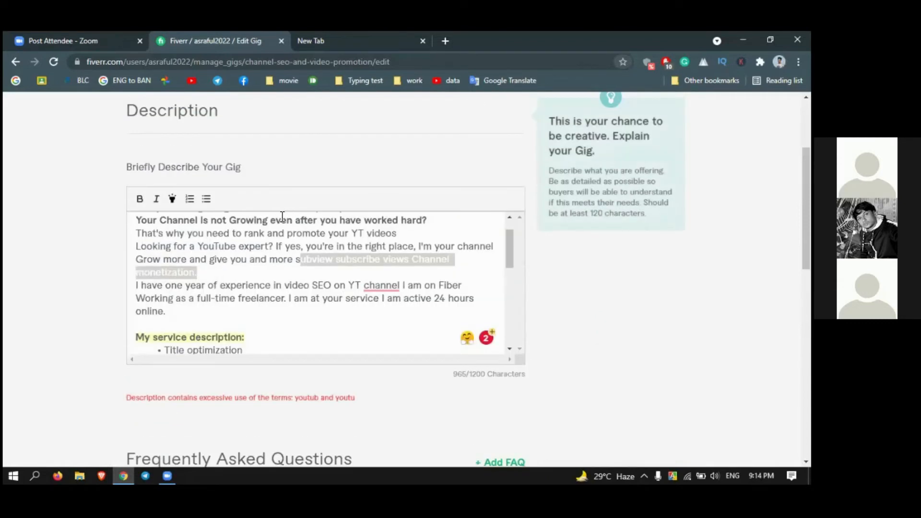
scroll(283, 217, "up", 1)
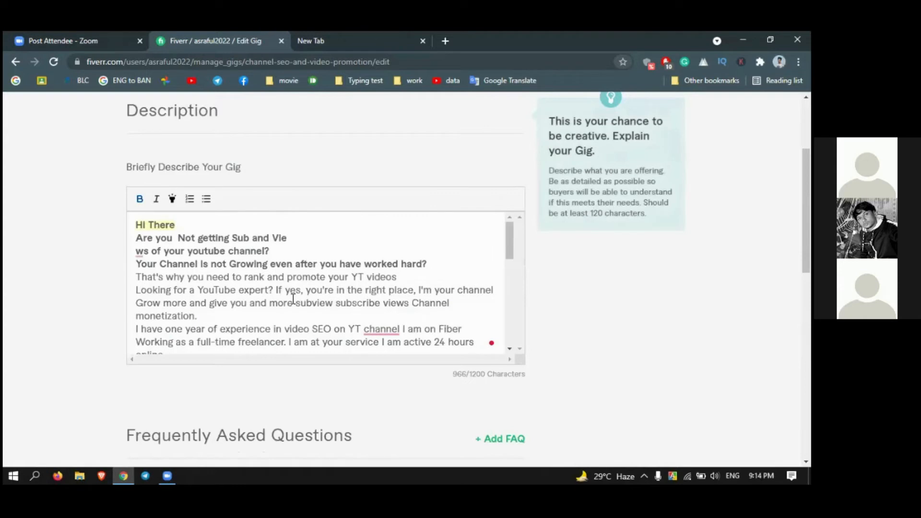
left_click(271, 329)
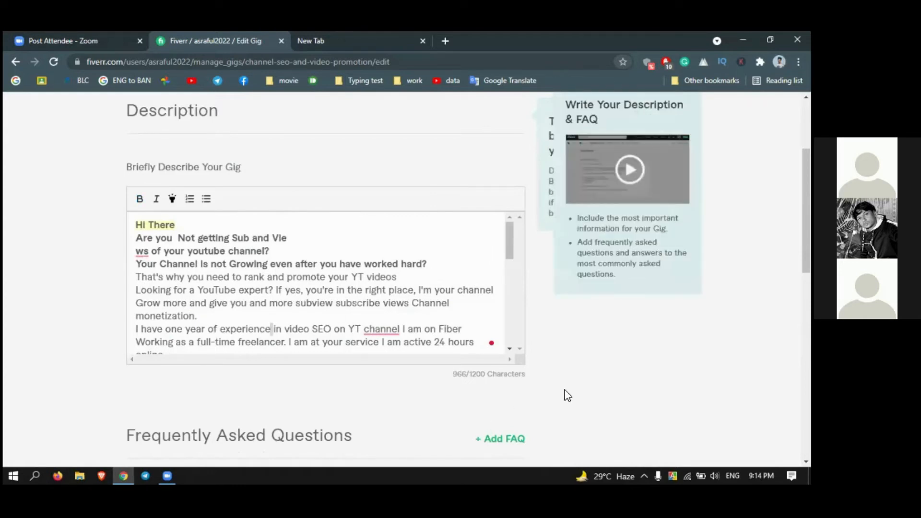
scroll(537, 397, "down", 4)
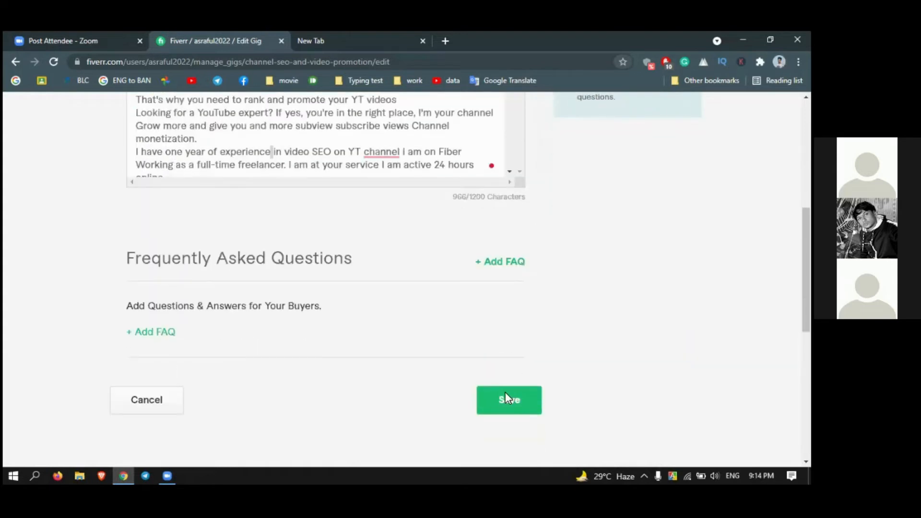
left_click(505, 394)
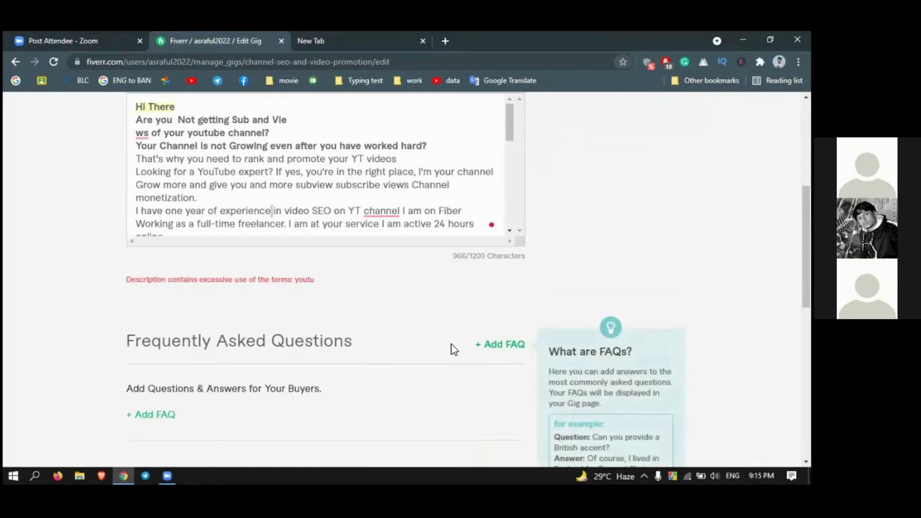
Replace "Youtube" with "YT" in the heading "Use tools for Youtube video optimization"
scroll(495, 198, "down", 1)
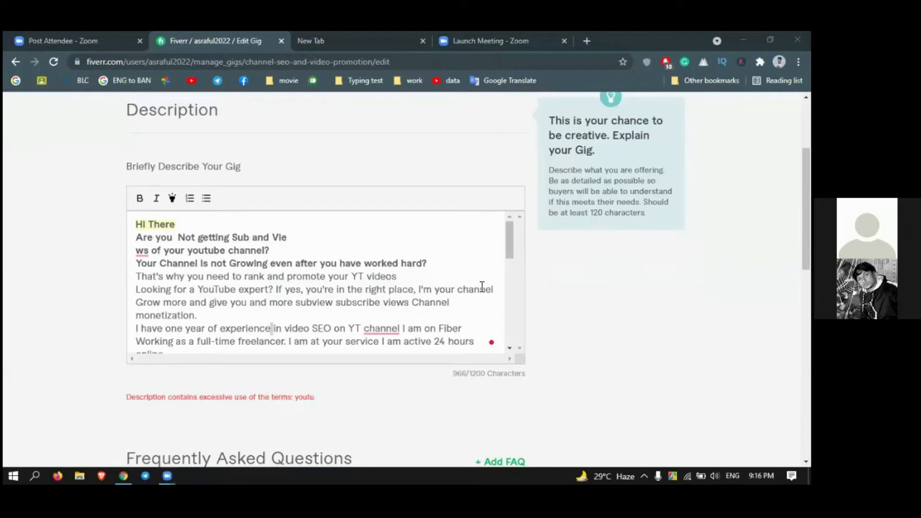
scroll(487, 285, "down", 1)
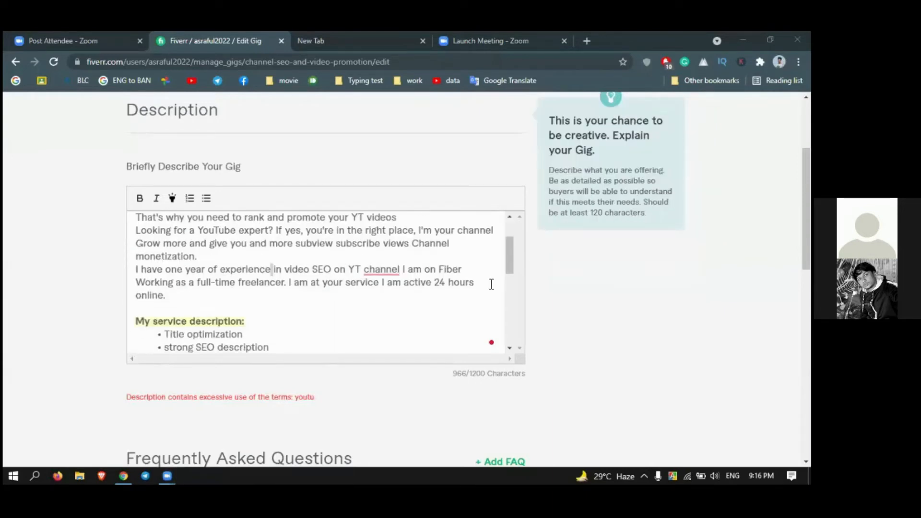
scroll(491, 284, "down", 3)
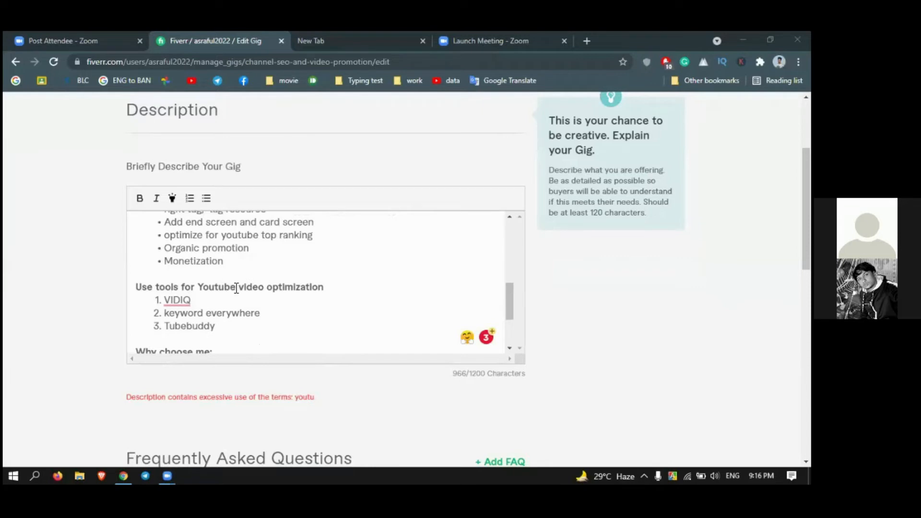
left_click(237, 288)
key("BackSpace")
key("BackSpace")
key("BackSpace")
key("BackSpace")
key("BackSpace")
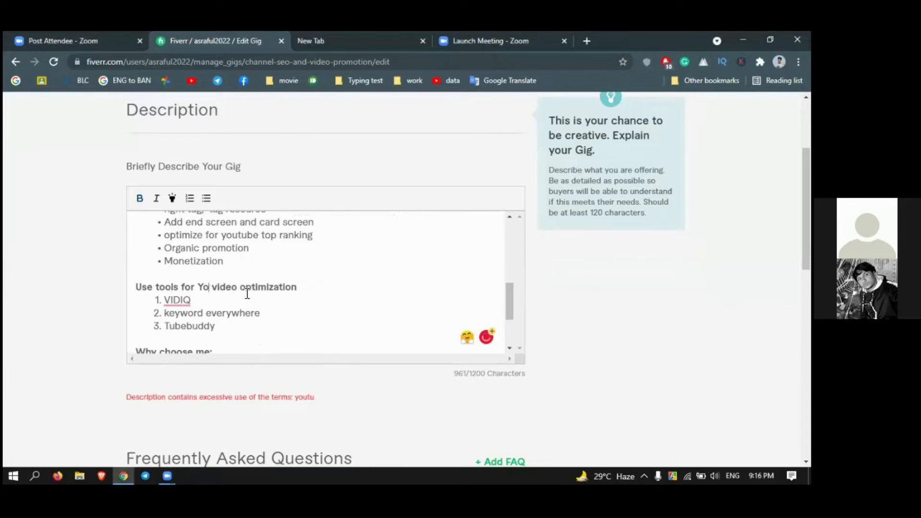
key("BackSpace")
type("T")
Read through the gig description from its opening question to the closing line, looking for remaining uses of YouTube
scroll(567, 411, "down", 2)
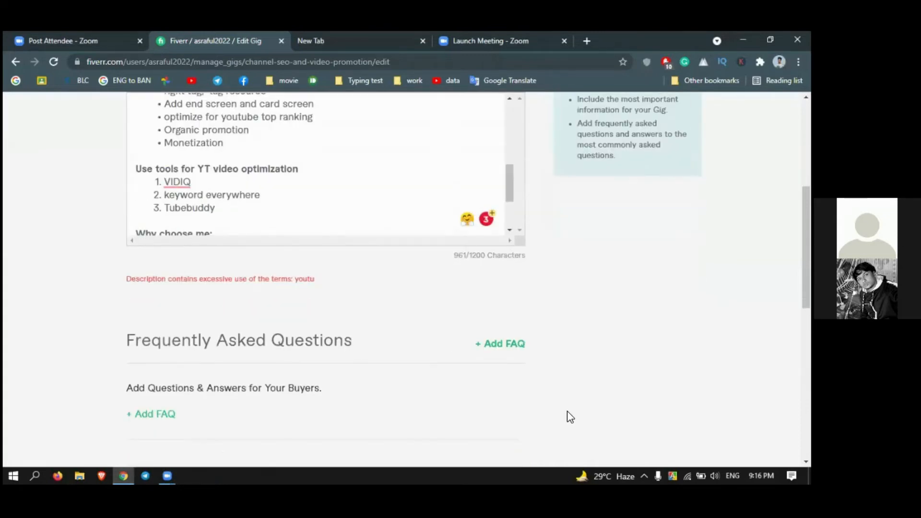
scroll(567, 411, "up", 2)
scroll(567, 410, "up", 1)
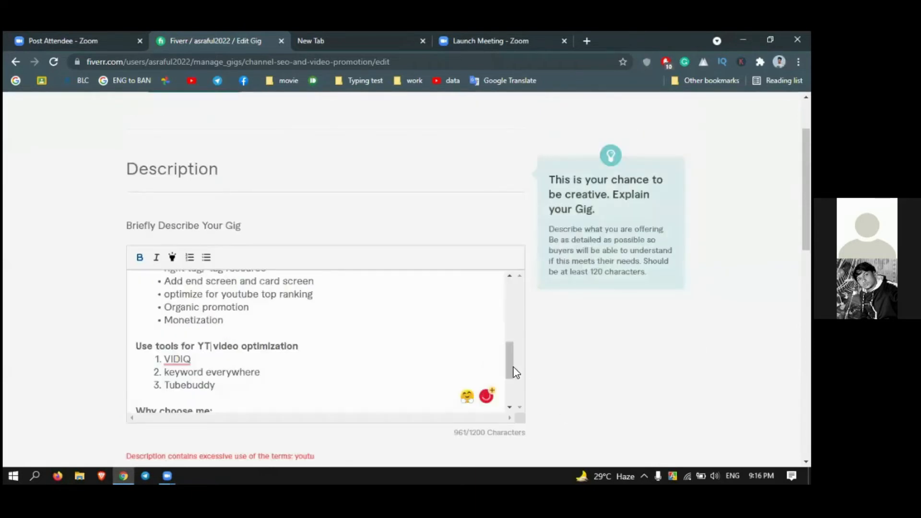
scroll(509, 346, "up", 5)
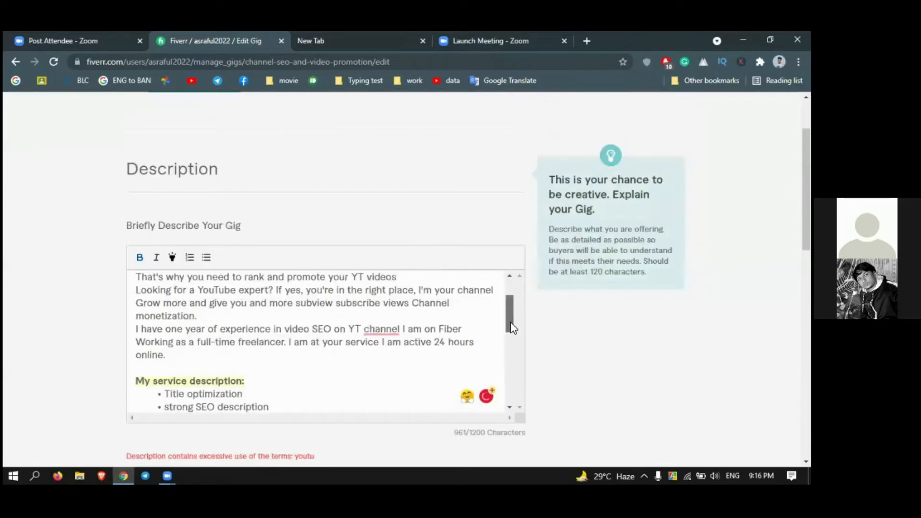
left_click(465, 296)
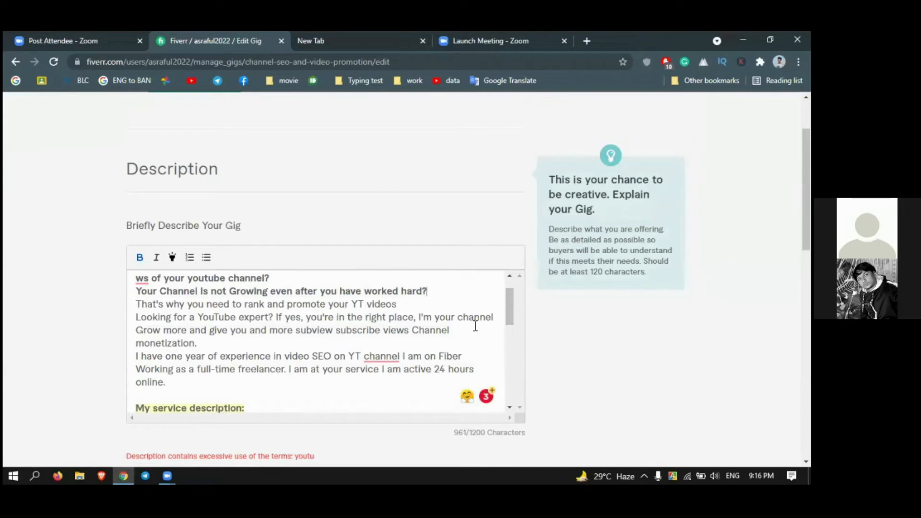
scroll(491, 349, "down", 5)
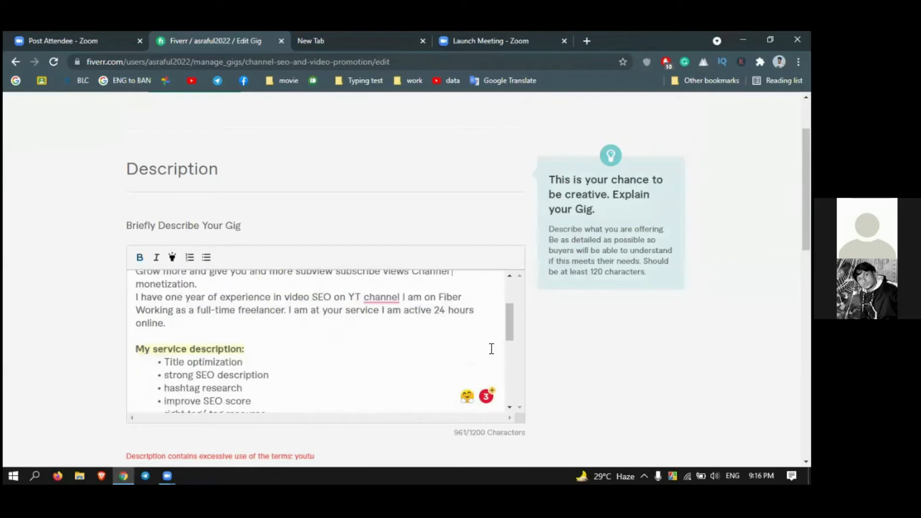
scroll(490, 344, "up", 5)
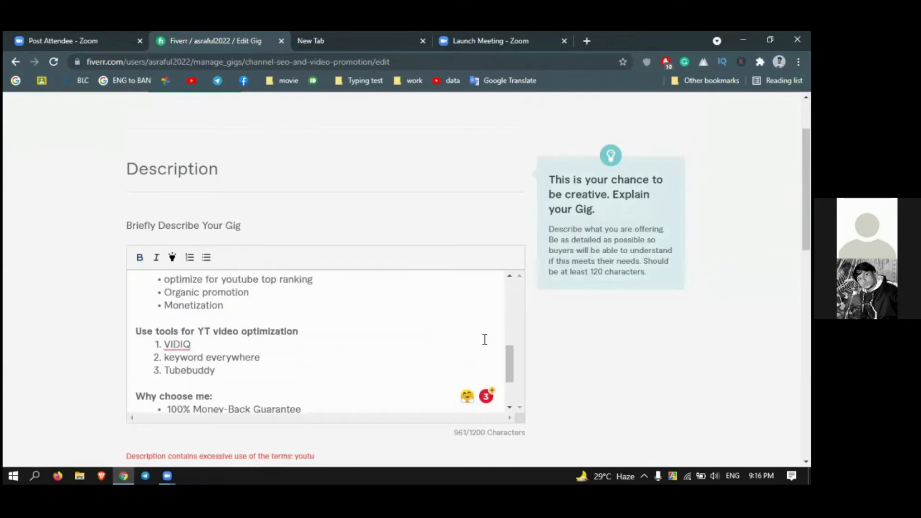
scroll(474, 310, "down", 3)
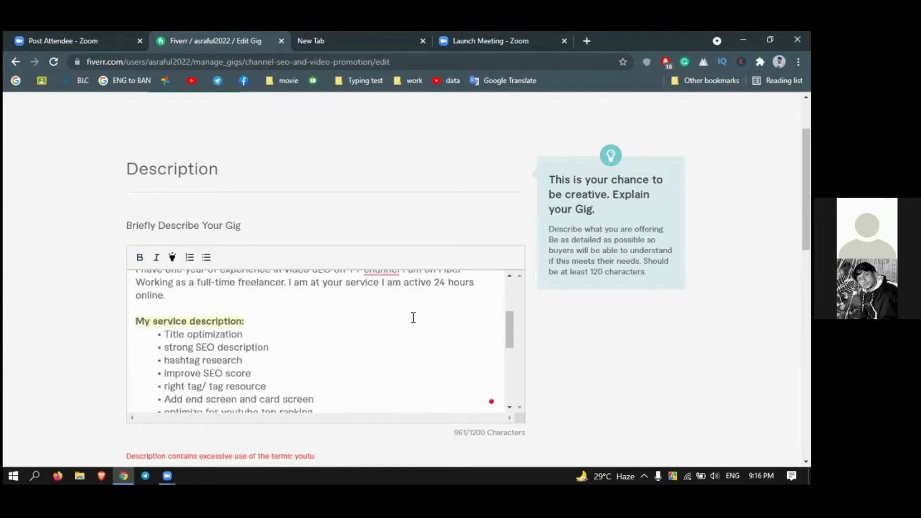
left_click(405, 363)
scroll(405, 363, "down", 1)
scroll(405, 363, "down", 8)
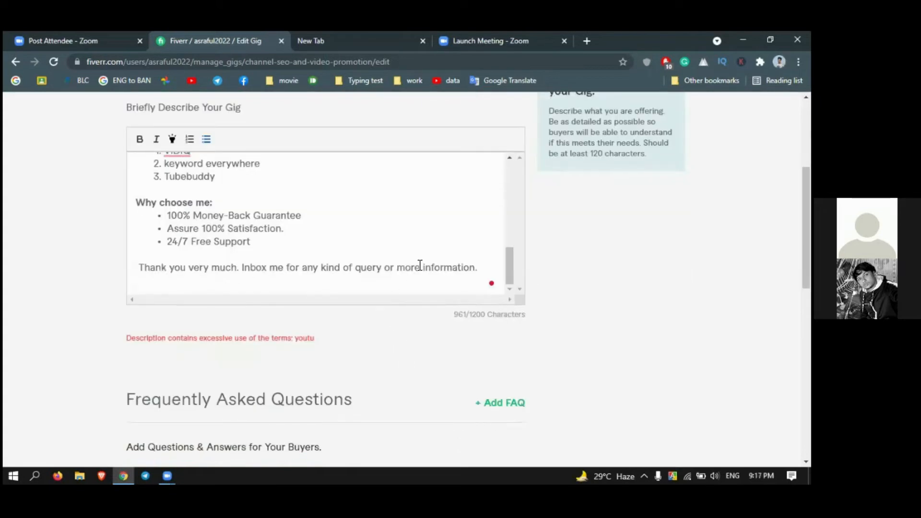
left_click(438, 242)
right_click(273, 241)
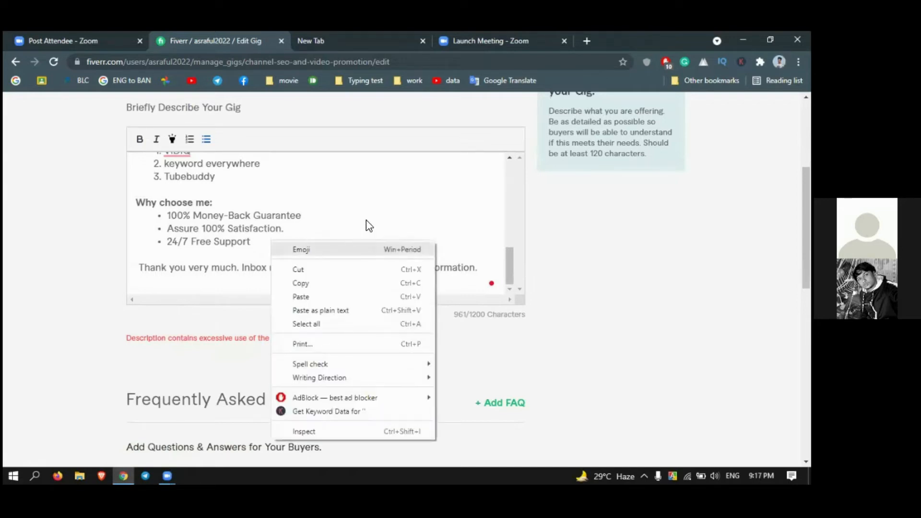
left_click(350, 208)
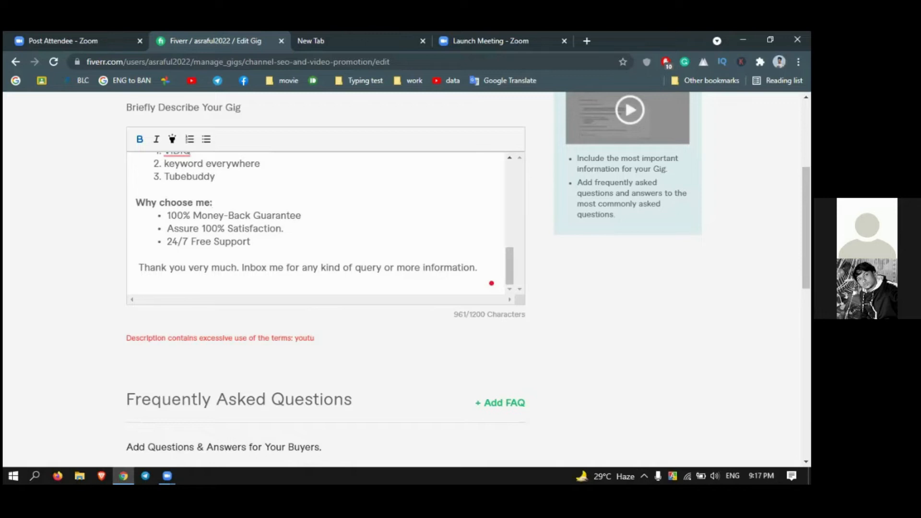
left_click(278, 246)
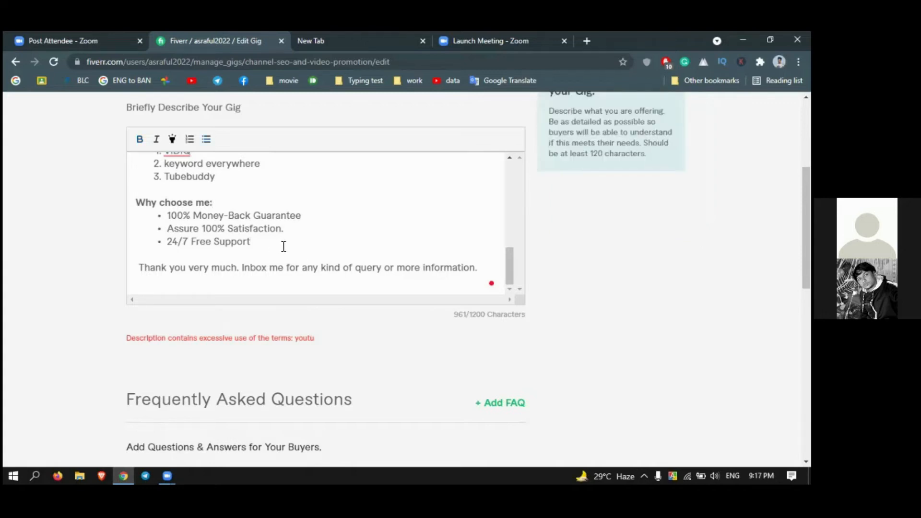
right_click(378, 207)
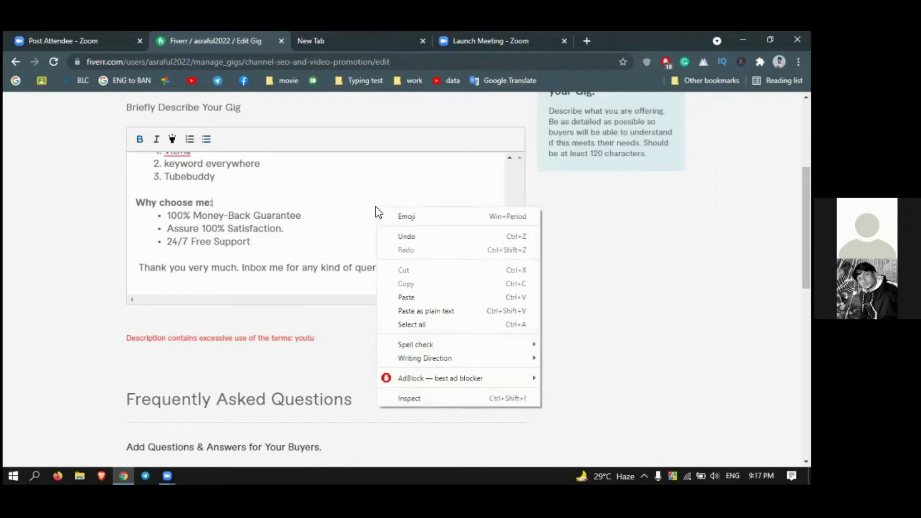
left_click(378, 177)
left_click(324, 230)
right_click(362, 206)
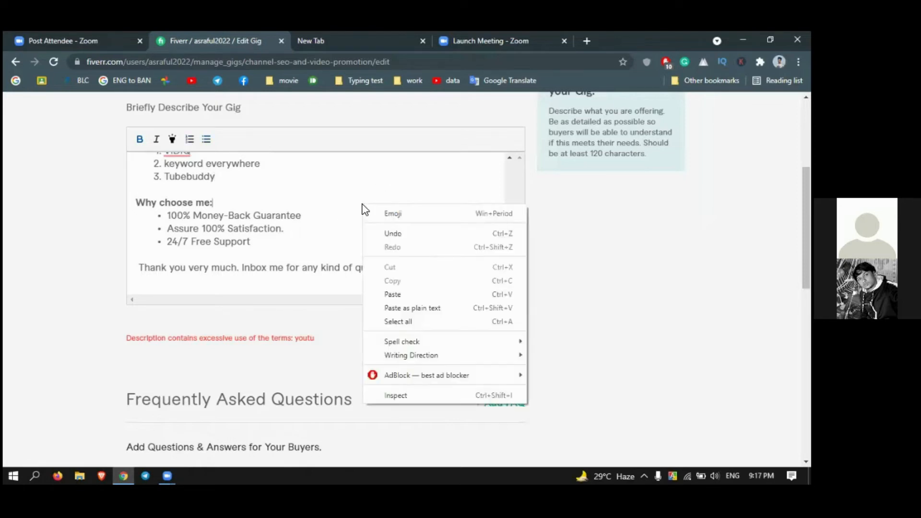
key("Escape")
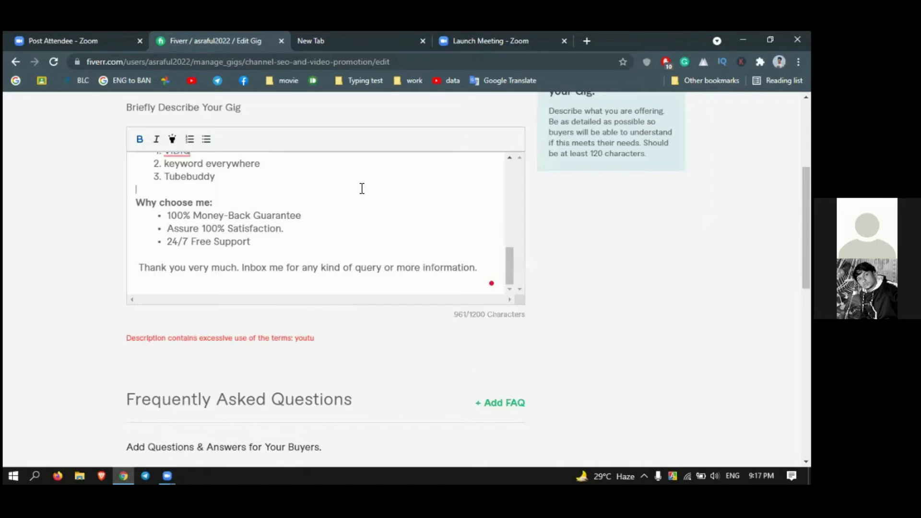
left_click(486, 272)
triple_click(486, 271)
left_click(486, 271)
left_click(277, 245)
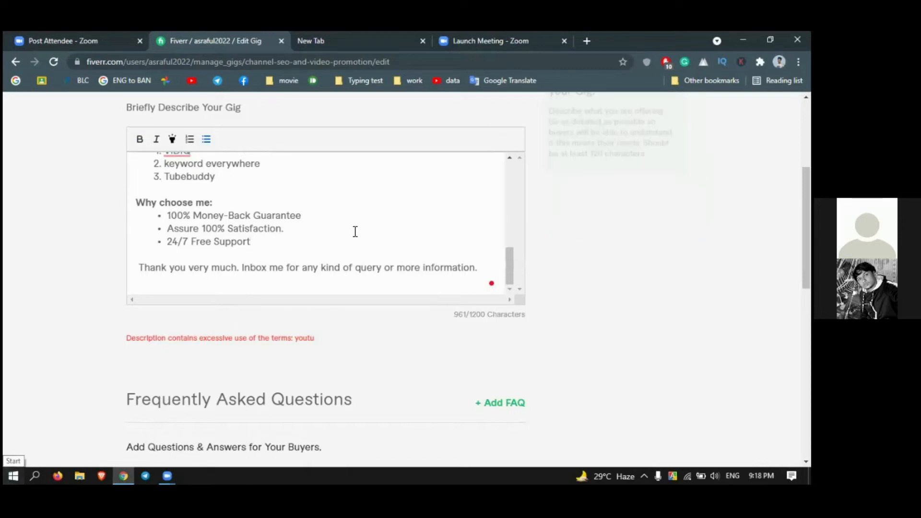
left_click(325, 233)
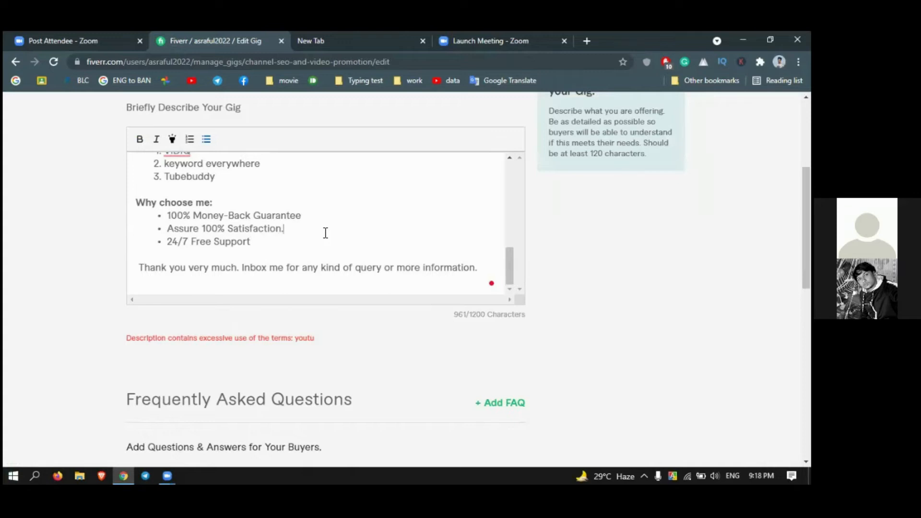
triple_click(325, 233)
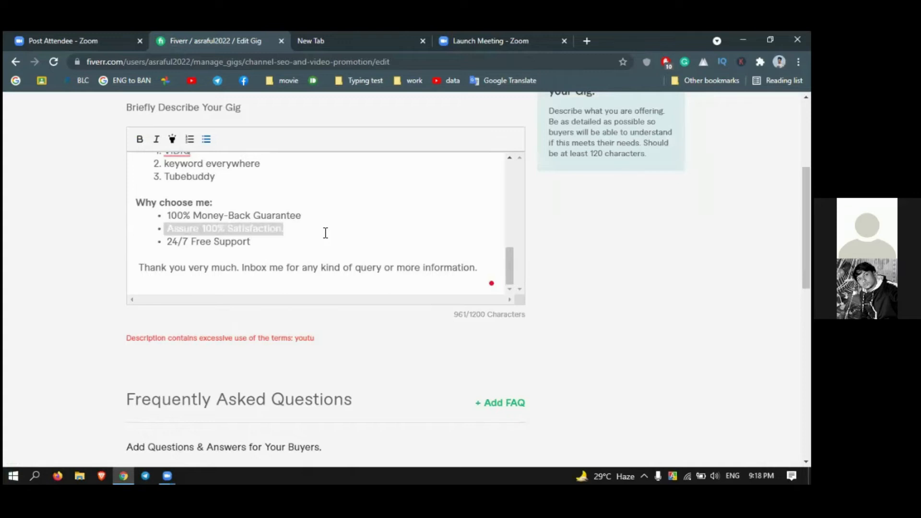
left_click(325, 233)
triple_click(325, 233)
left_click(467, 263)
Save the gig description again to recheck it for the flagged term "youtu"
scroll(466, 263, "up", 3)
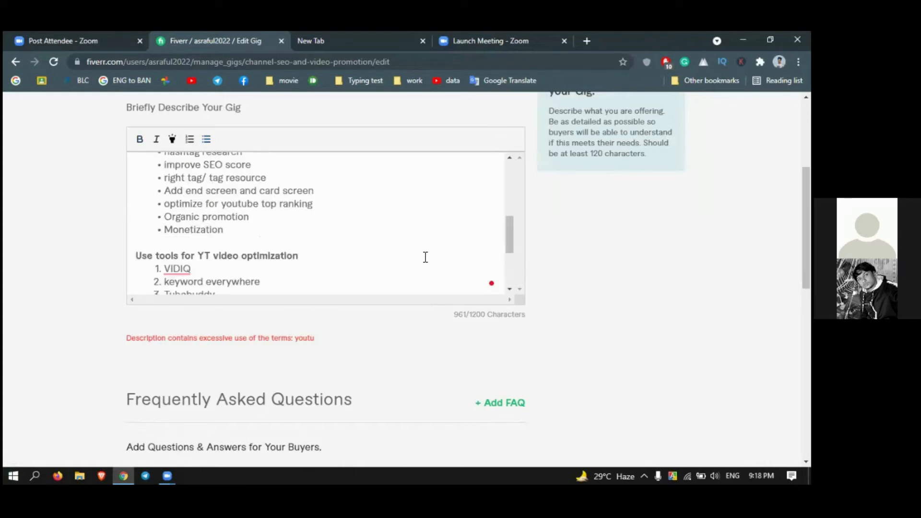
left_click_drag(314, 338, 242, 338)
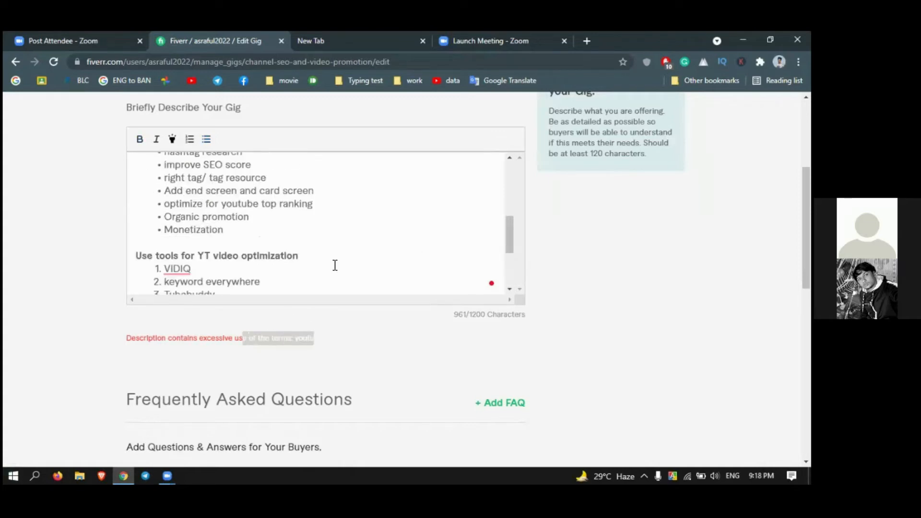
triple_click(333, 252)
triple_click(333, 252)
scroll(402, 313, "down", 4)
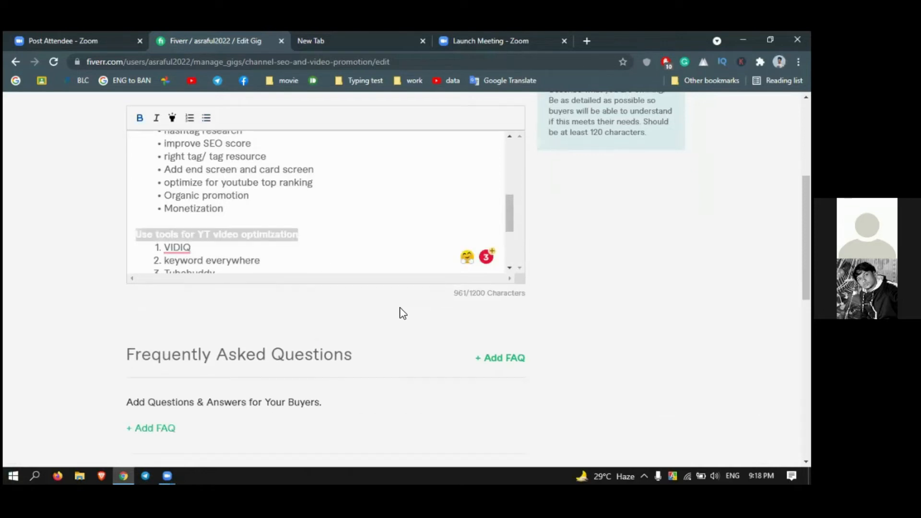
left_click(489, 333)
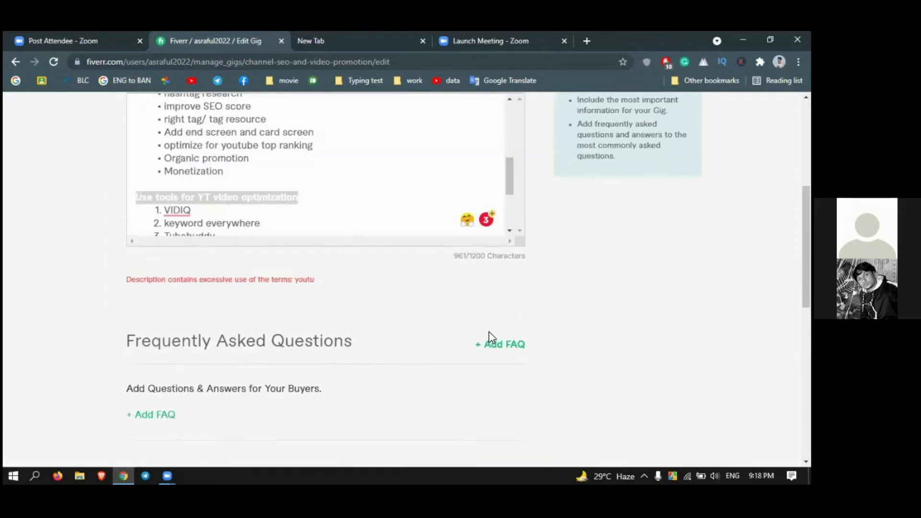
Search the page for "Youtube" to locate the remaining uses in the gig description
scroll(359, 290, "up", 4)
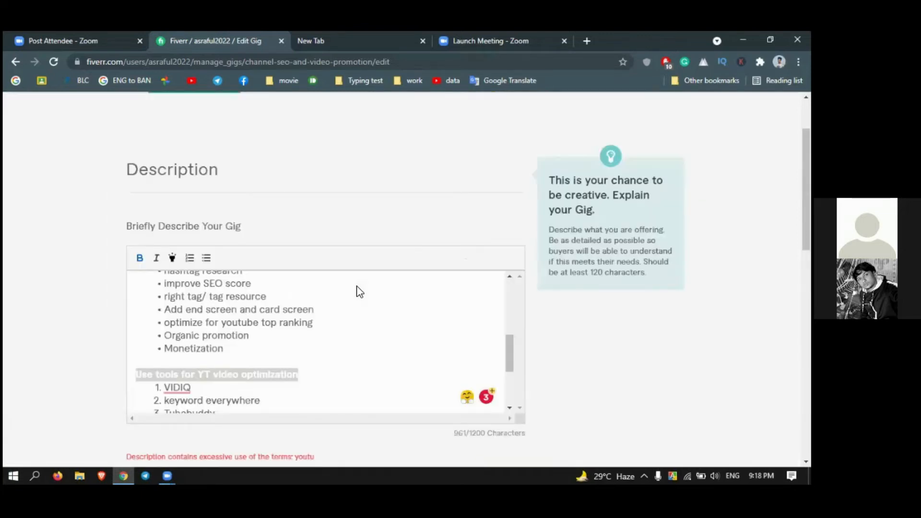
scroll(359, 291, "up", 5)
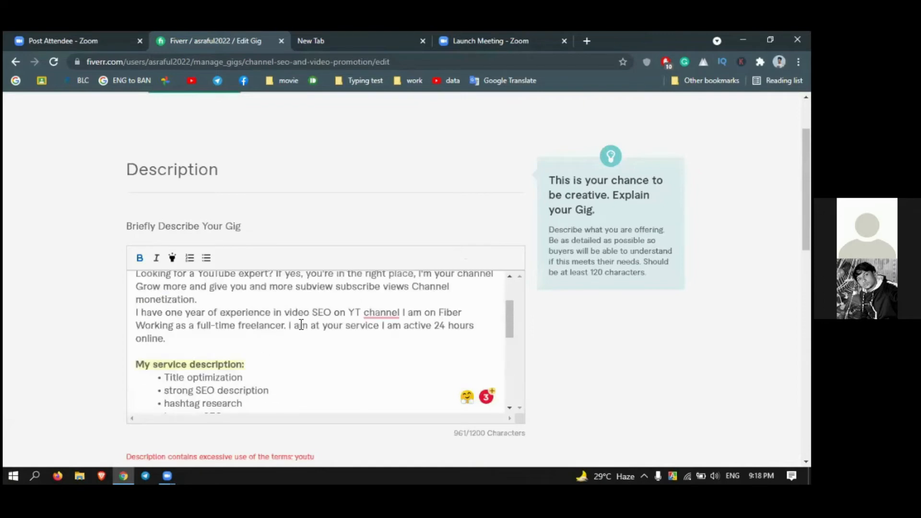
scroll(302, 325, "up", 2)
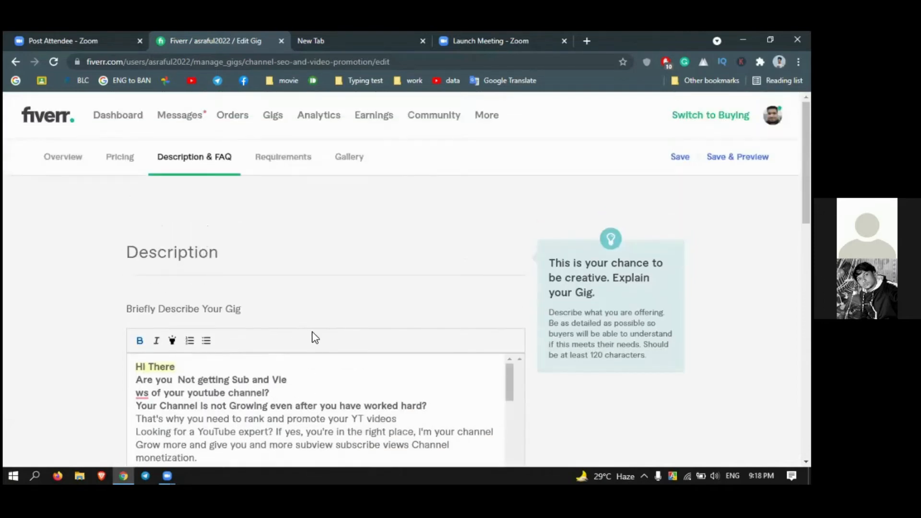
scroll(428, 330, "down", 2)
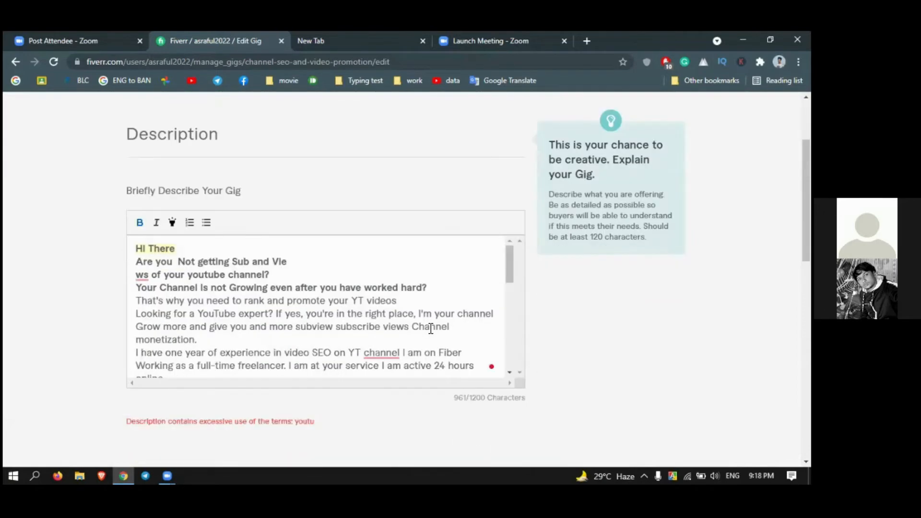
key("ctrl+f")
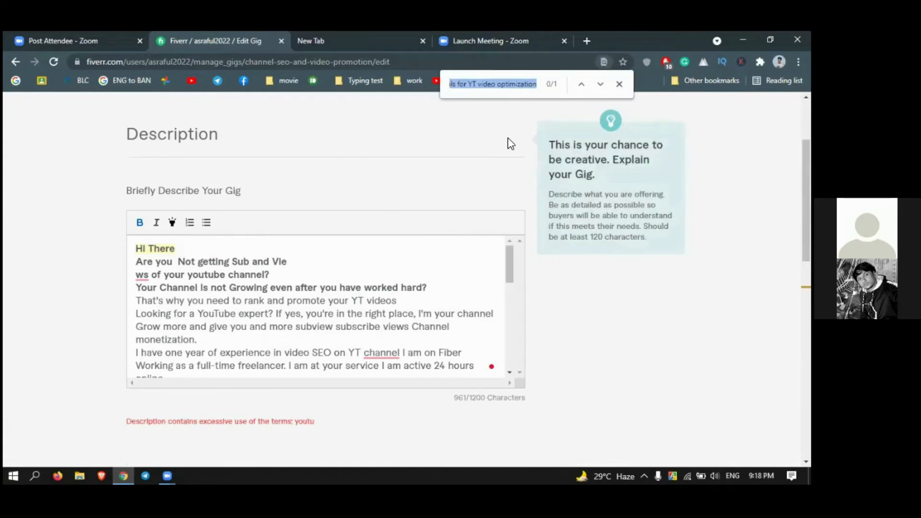
type("tou")
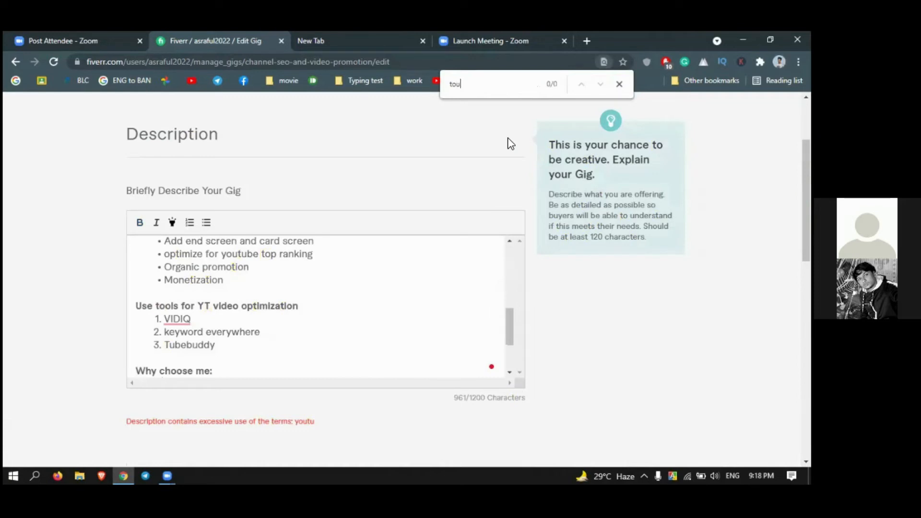
type("tube")
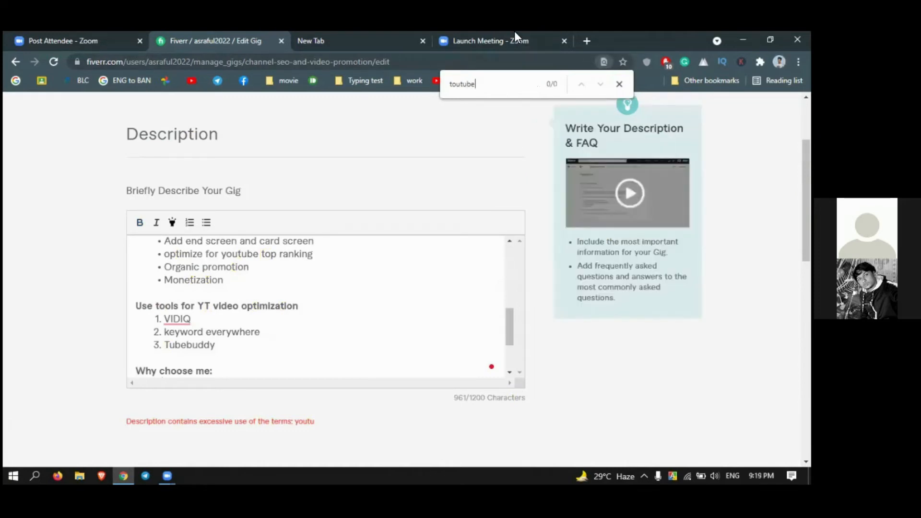
left_click(447, 85)
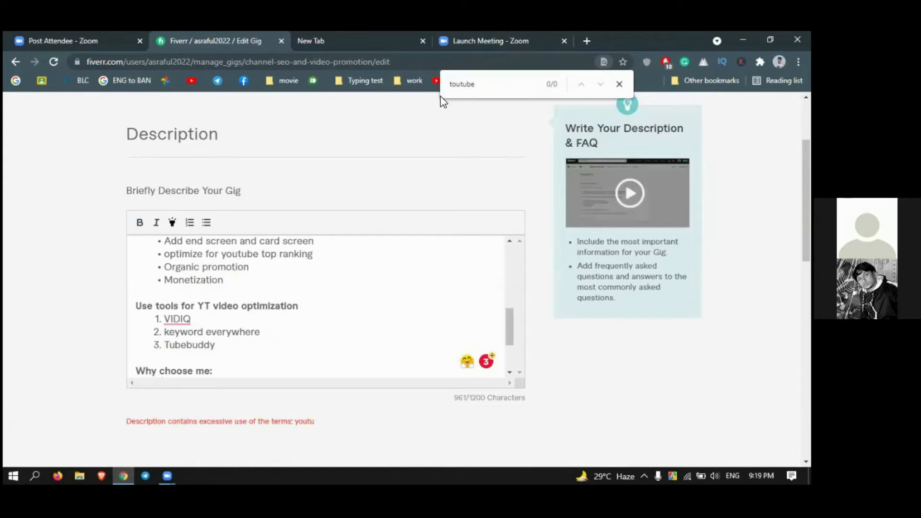
type("Y")
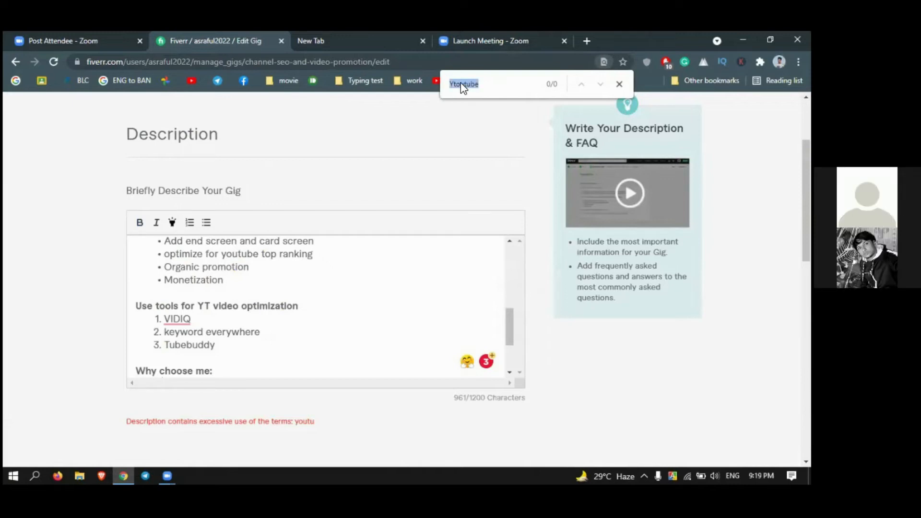
type("Y")
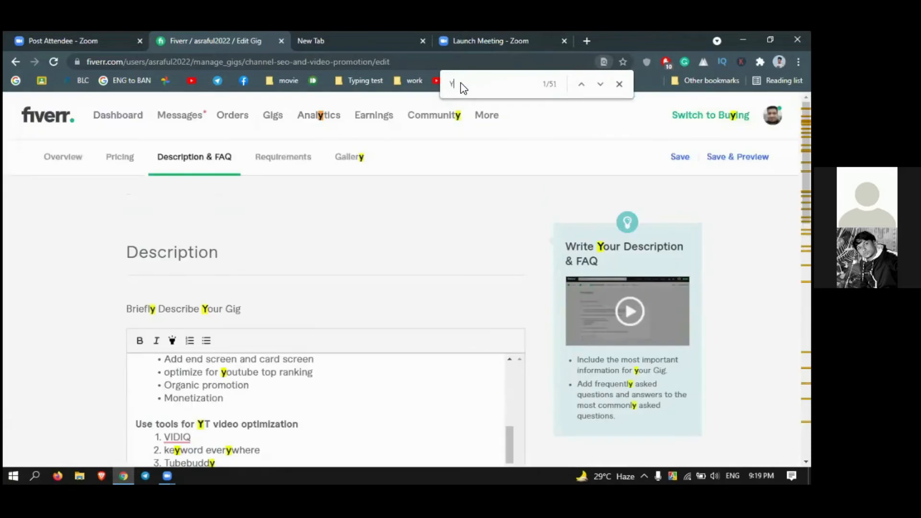
type("outube")
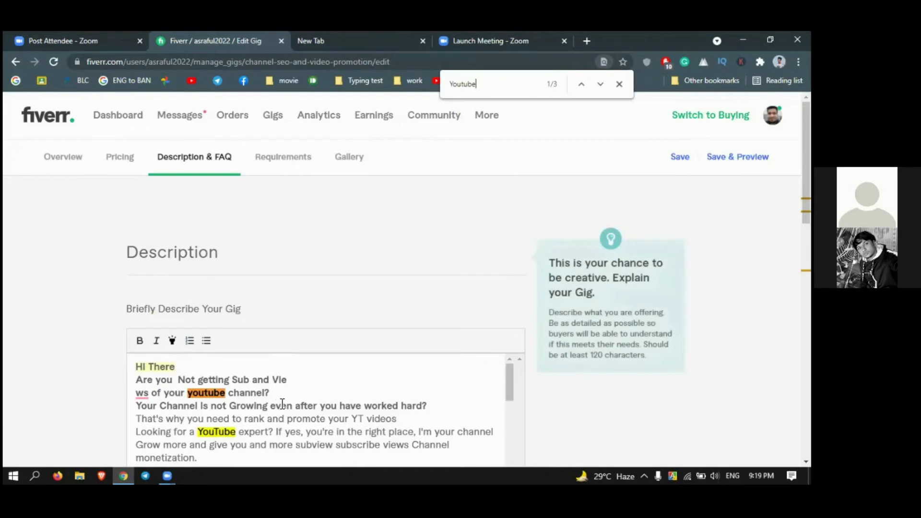
Review the highlighted matches and hyphenate "YouTube" as "You-Tube" in the "Looking for a YouTube expert?" sentence
scroll(279, 401, "down", 1)
scroll(284, 401, "down", 1)
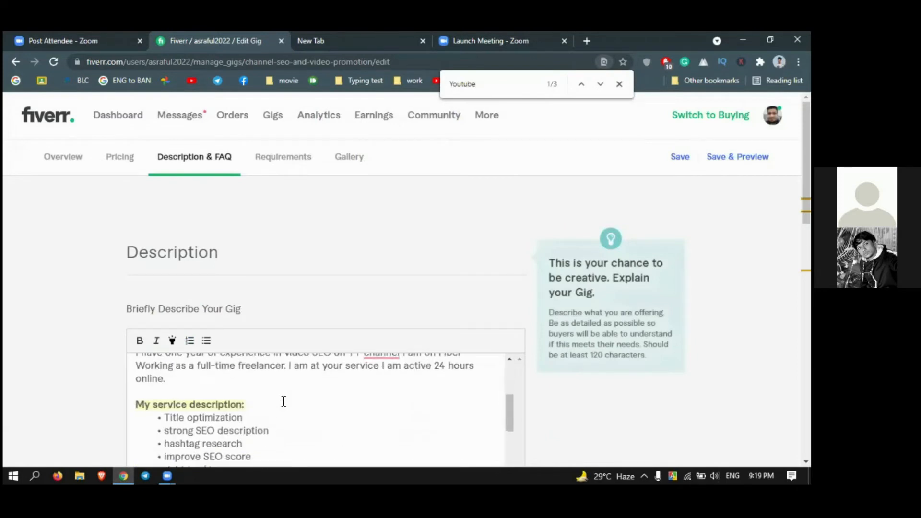
scroll(283, 401, "down", 4)
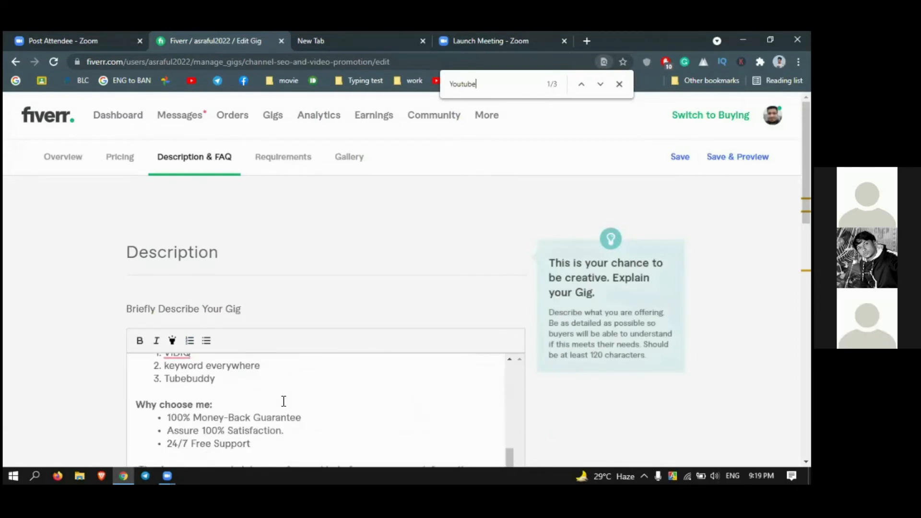
scroll(284, 401, "up", 4)
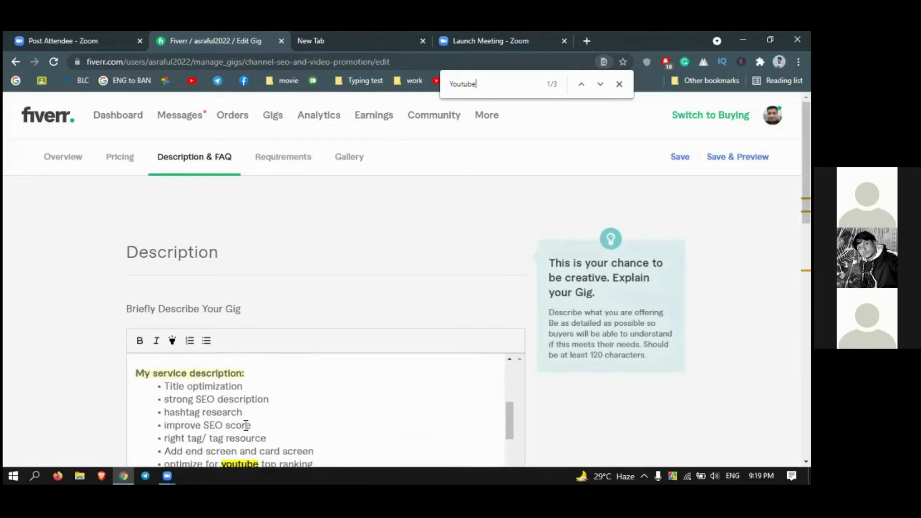
scroll(249, 444, "up", 5)
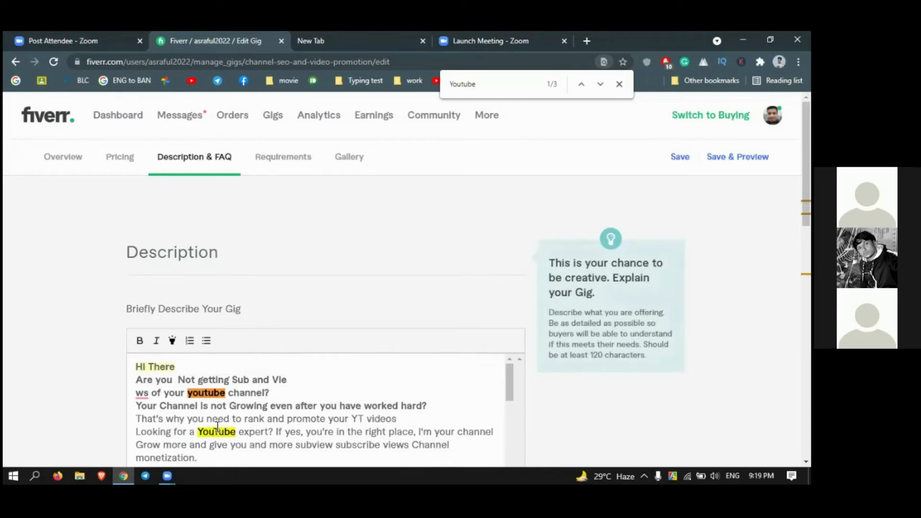
type("-")
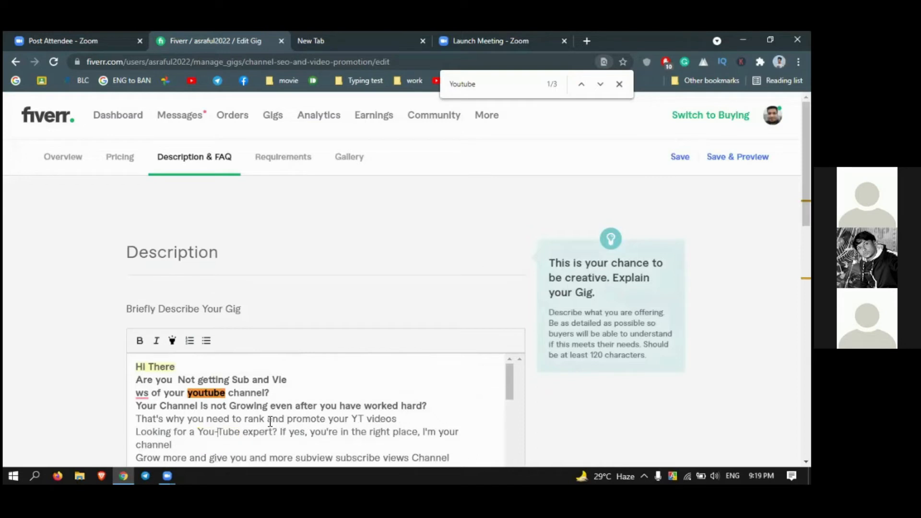
Save the revised gig description and open the preview of the gig page
scroll(487, 416, "down", 10)
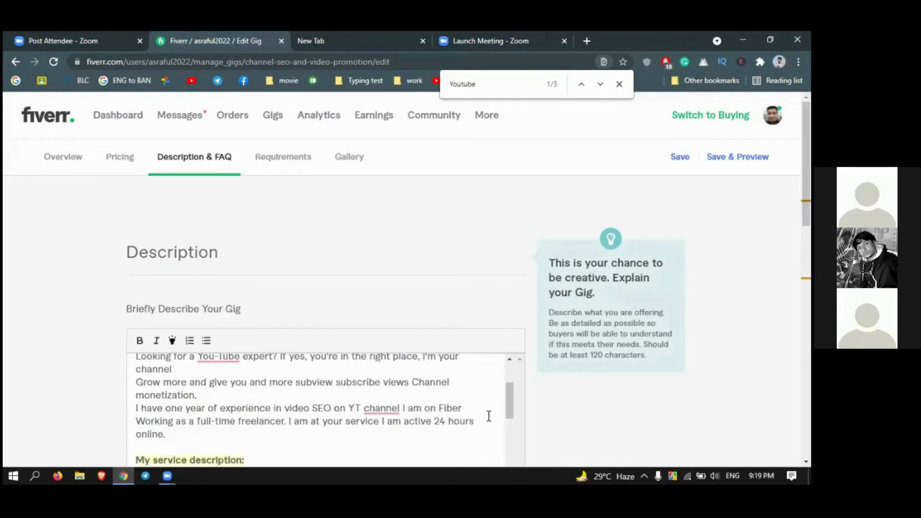
scroll(488, 416, "down", 5)
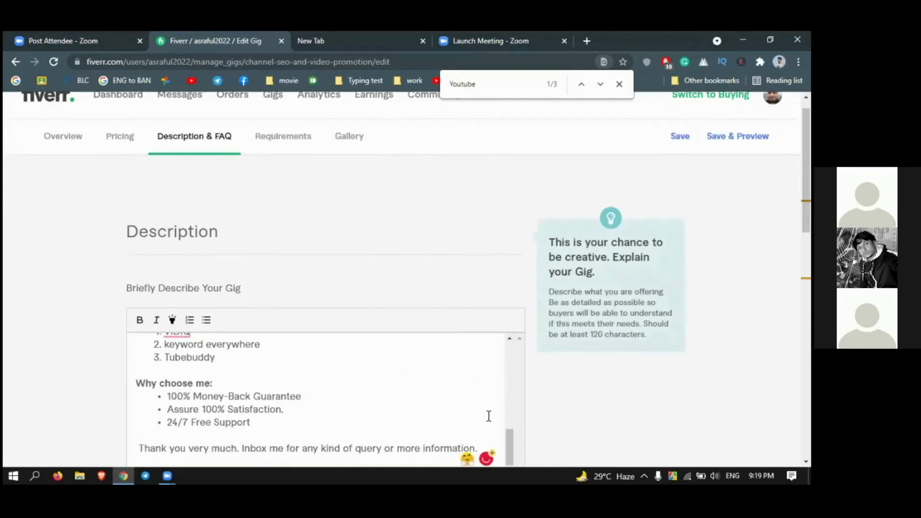
scroll(497, 418, "down", 5)
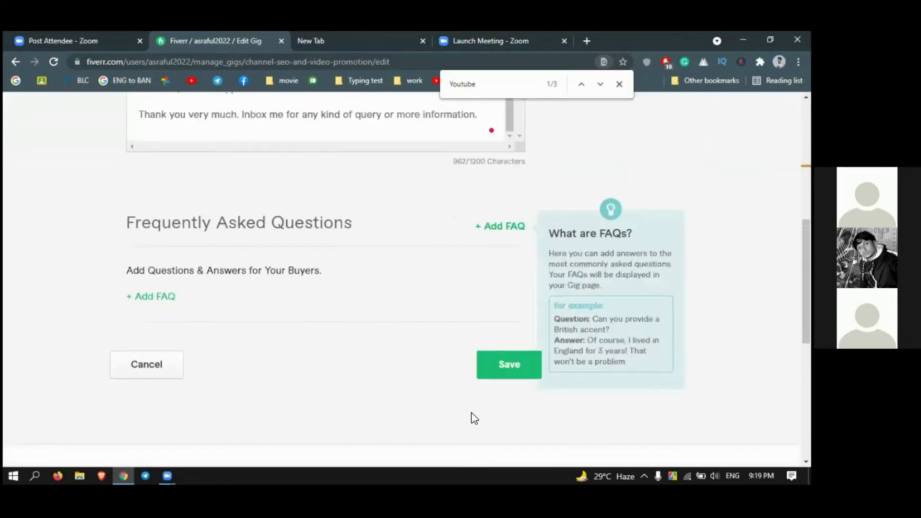
left_click(492, 363)
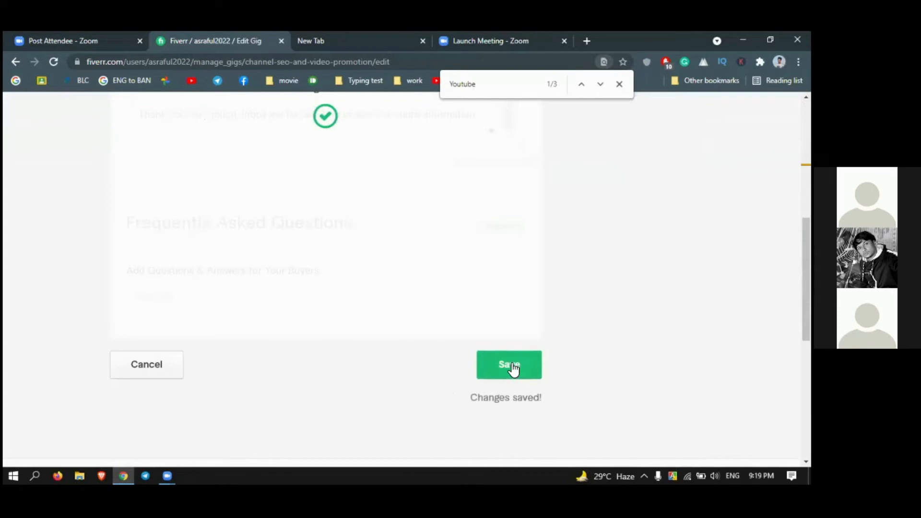
scroll(511, 370, "up", 8)
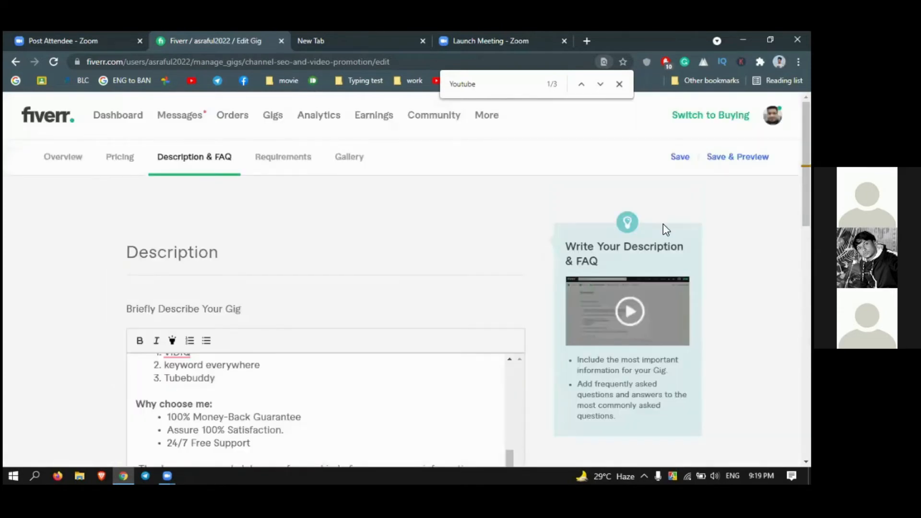
left_click(738, 158)
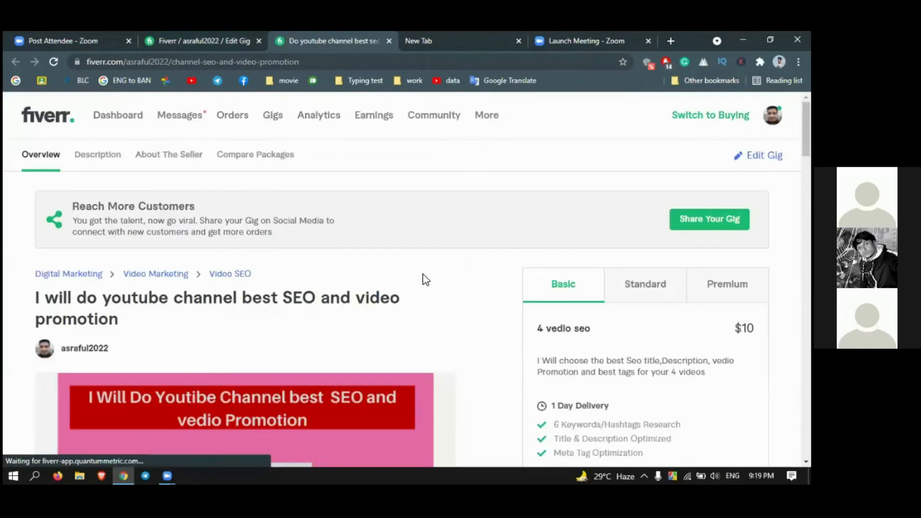
Read through the "About This Gig" description on the gig preview page
scroll(372, 316, "down", 5)
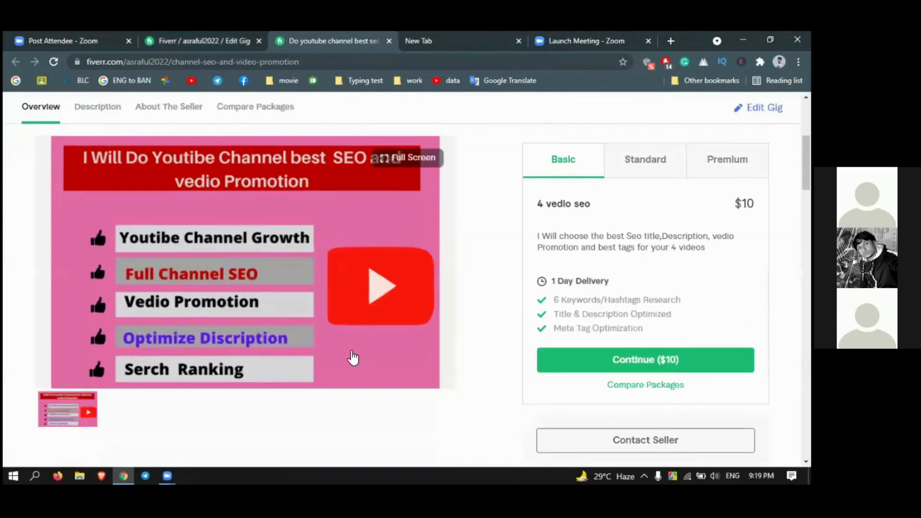
scroll(258, 394, "down", 3)
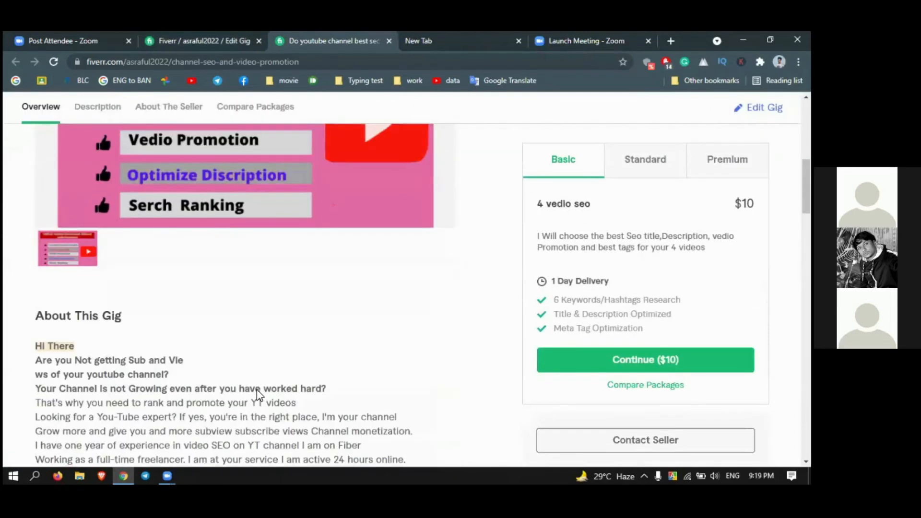
scroll(257, 391, "down", 4)
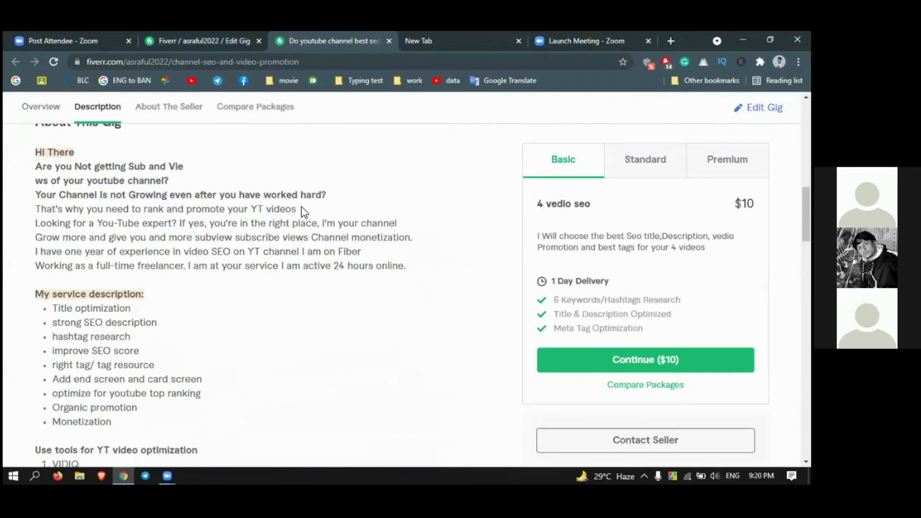
Return to the gig editor, end "I'm your channel" with a period and join the "Looking for a You-Tube expert?" line to the preceding one
left_click(215, 41)
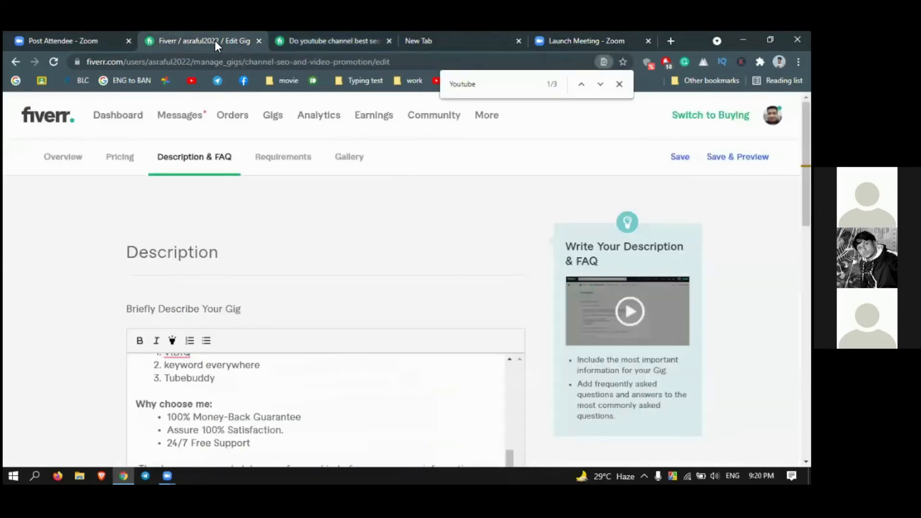
left_click(303, 383)
scroll(304, 386, "up", 3)
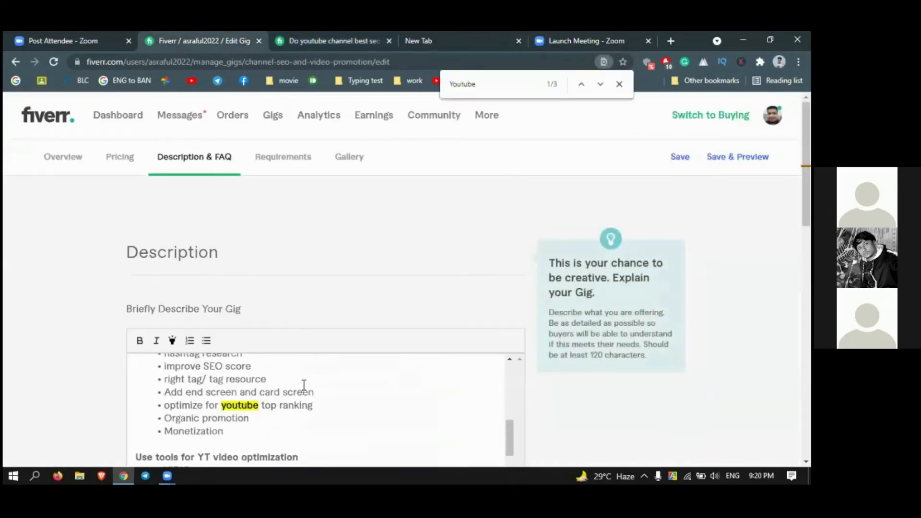
scroll(304, 385, "up", 5)
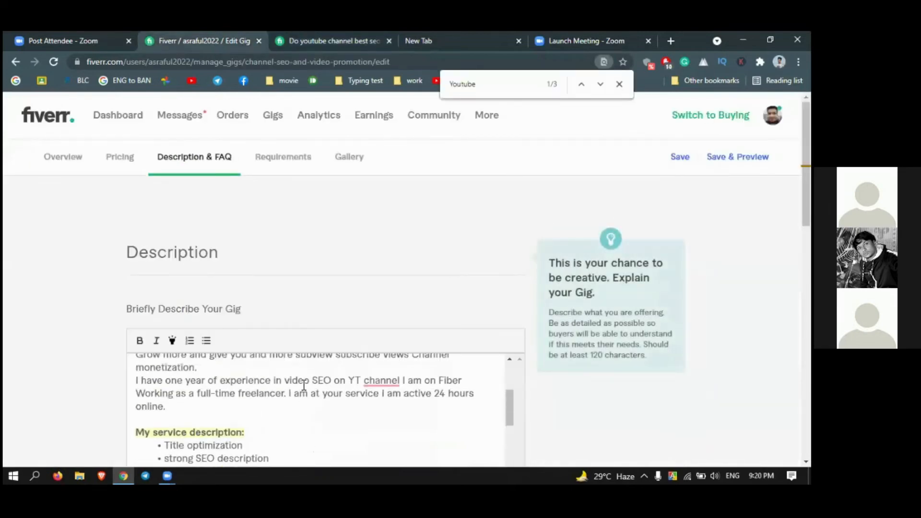
scroll(304, 386, "up", 5)
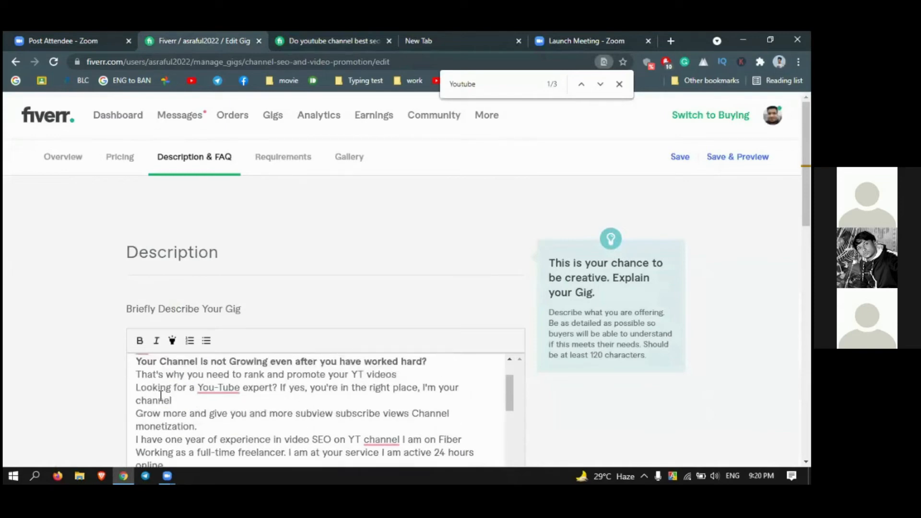
scroll(398, 378, "up", 2)
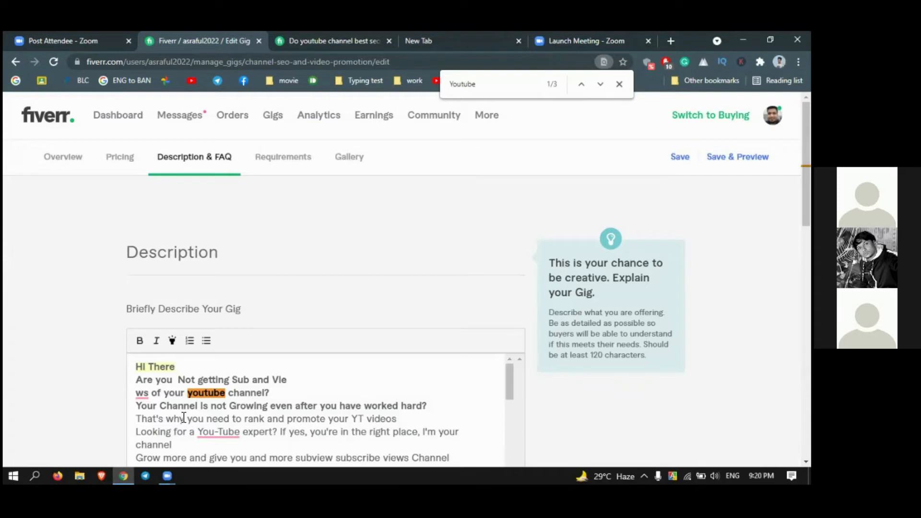
left_click(185, 442)
key("Return")
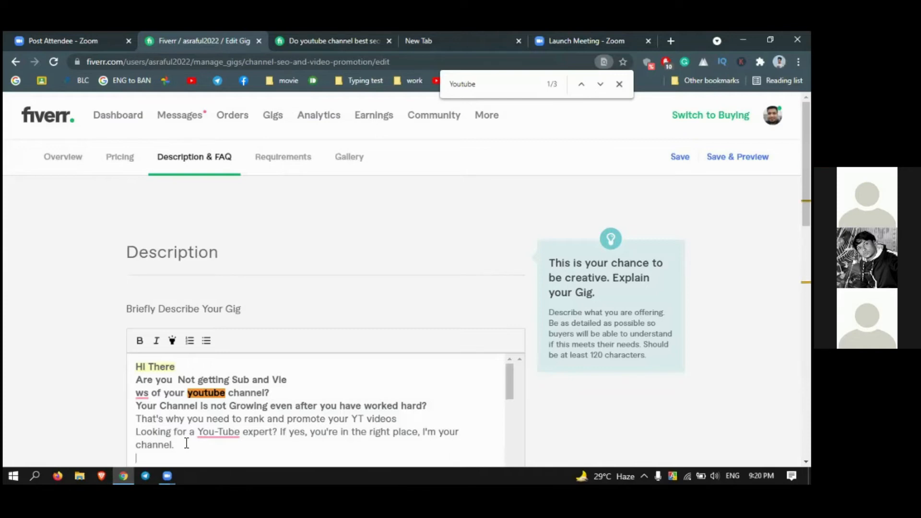
left_click(137, 431)
key("BackSpace")
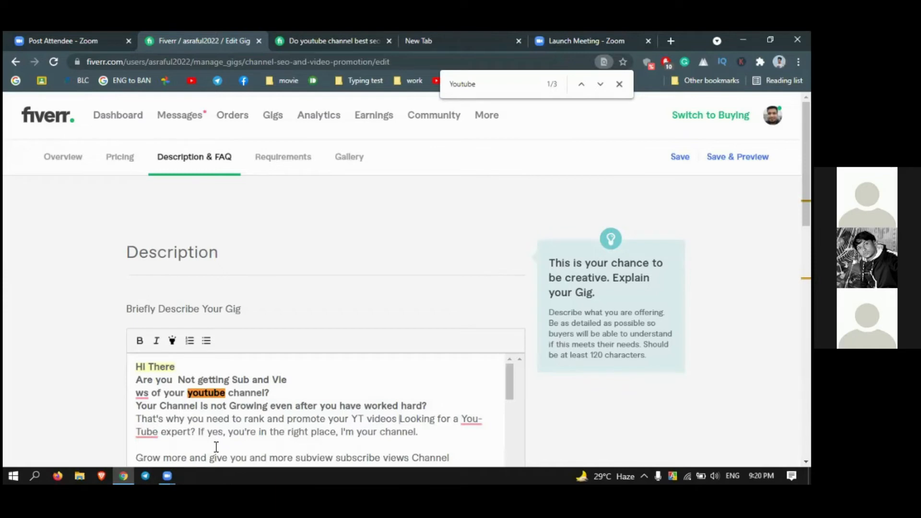
Join the "Grow more and give you" sentence to the paragraph above and insert a blank line before "I have one year of experience"
scroll(216, 447, "down", 2)
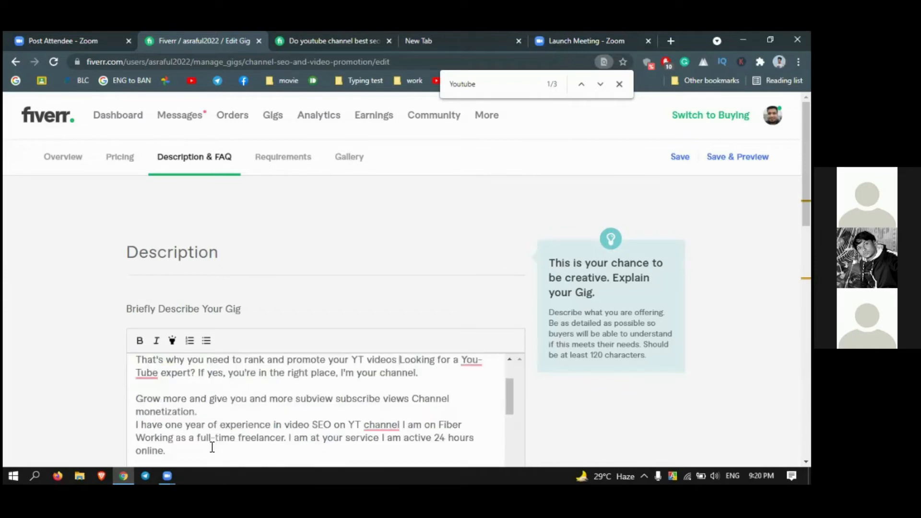
left_click(137, 398)
key("BackSpace")
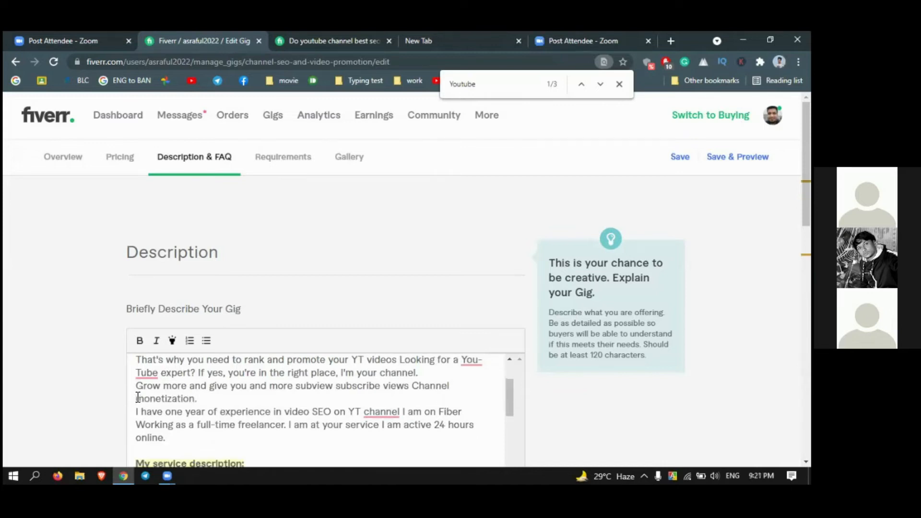
key("BackSpace")
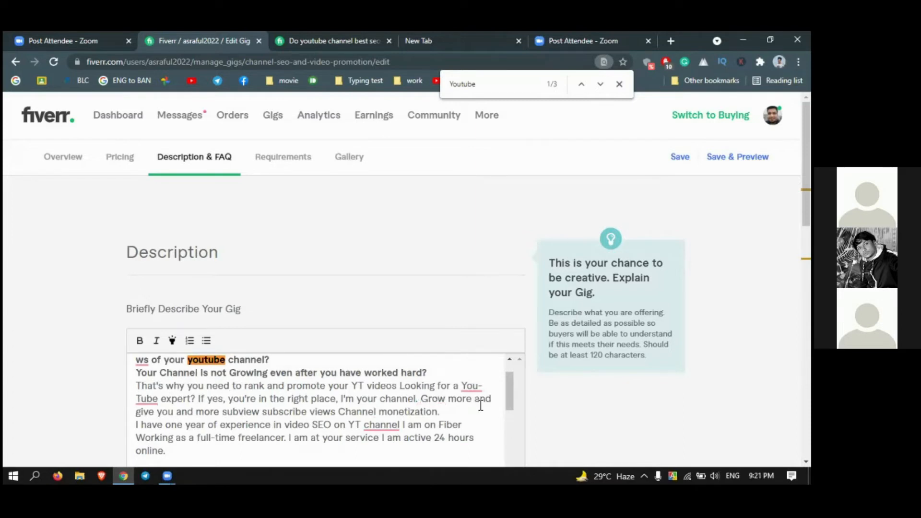
left_click(138, 425)
key("Return")
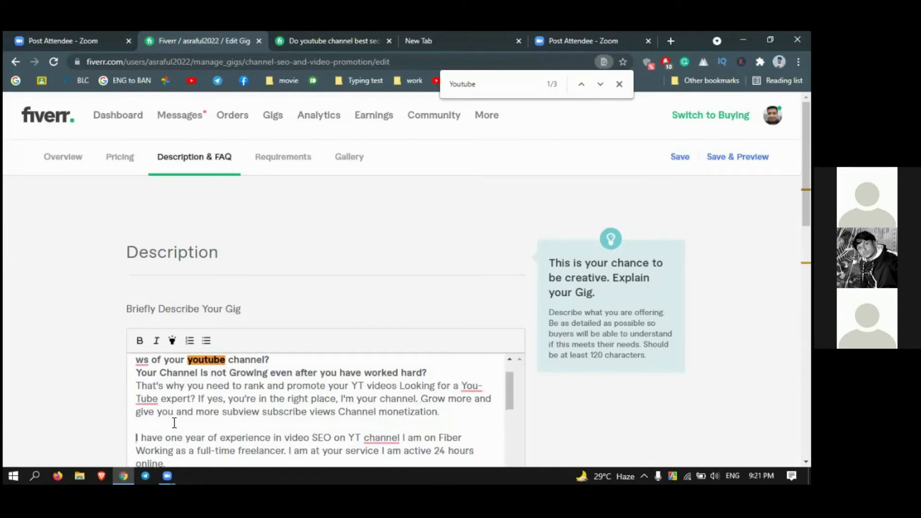
Save the reformatted gig description and open the preview of the gig page
scroll(440, 437, "down", 3)
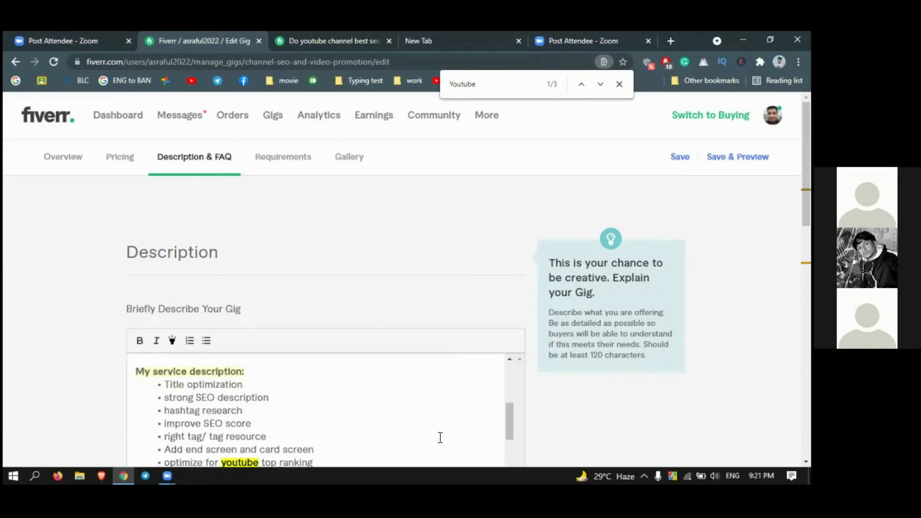
scroll(514, 434, "down", 2)
scroll(613, 433, "down", 1)
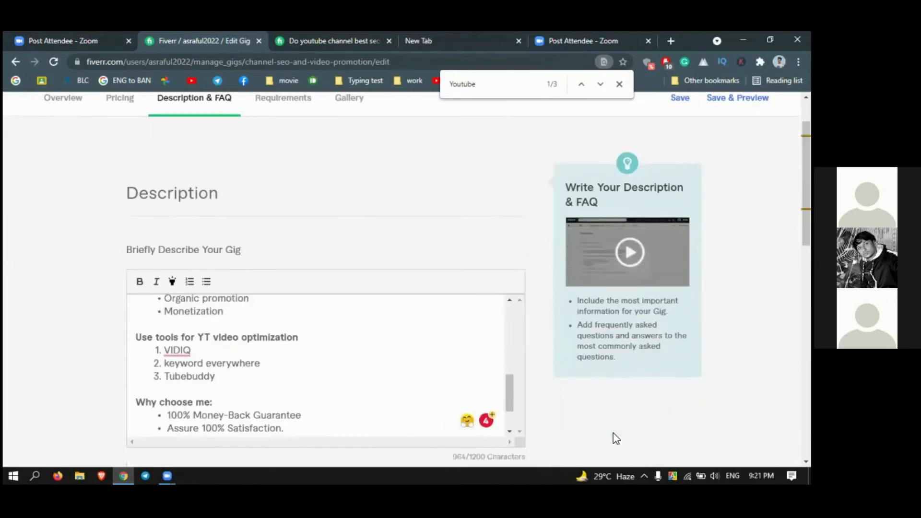
scroll(595, 439, "down", 1)
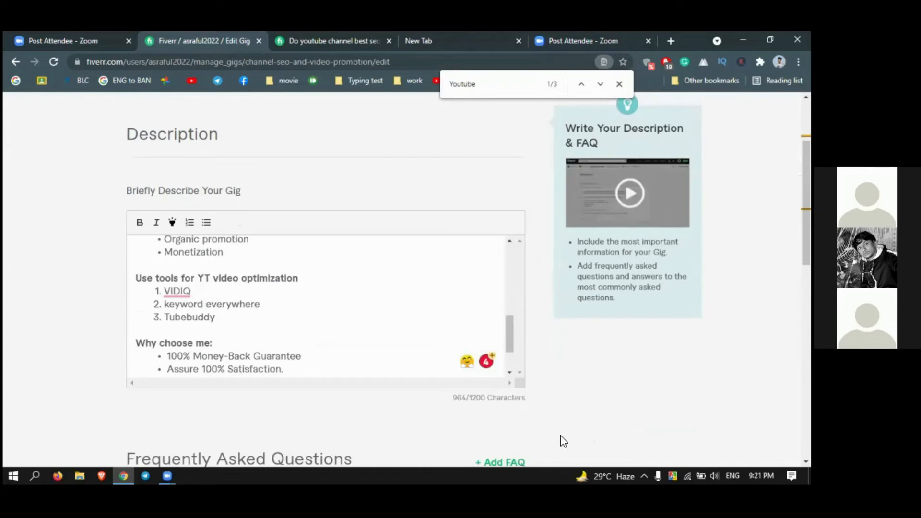
scroll(504, 433, "down", 3)
left_click(497, 424)
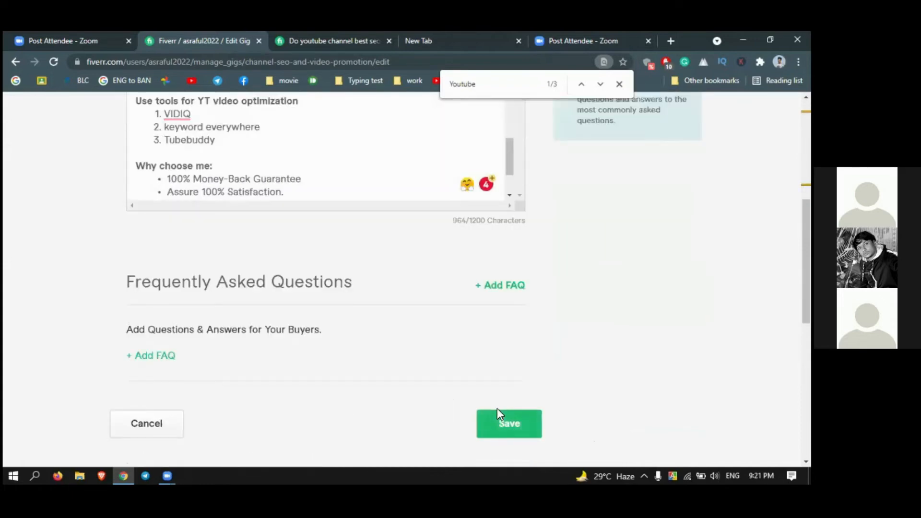
left_click(506, 416)
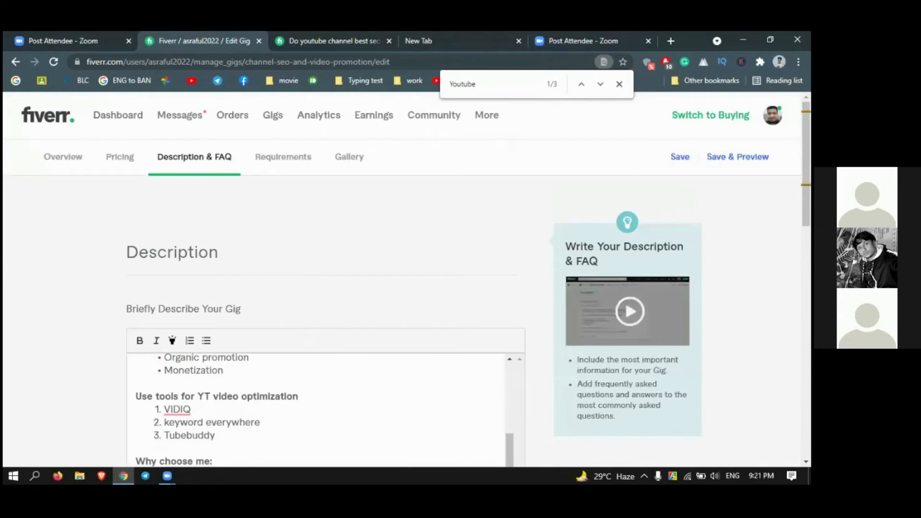
left_click(738, 157)
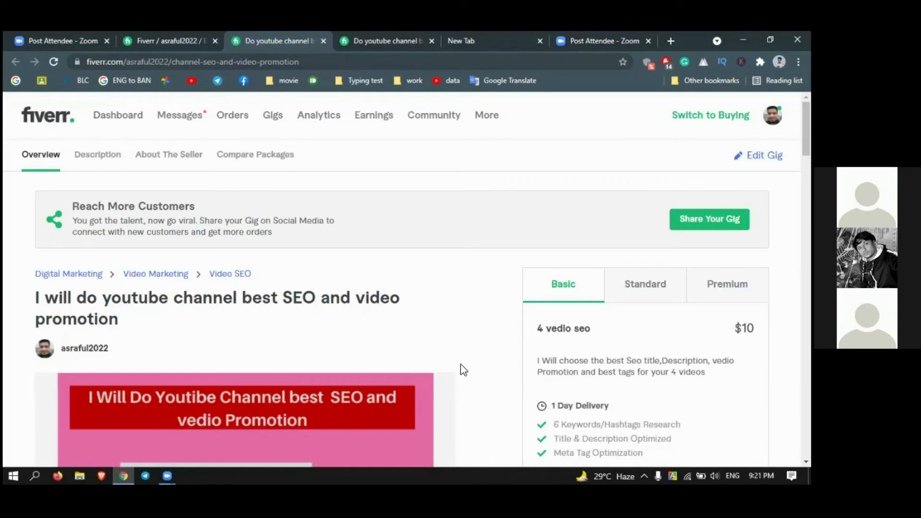
Check the line breaks of the "About This Gig" text in the preview and return to the start of the description in the editor
scroll(422, 380, "down", 9)
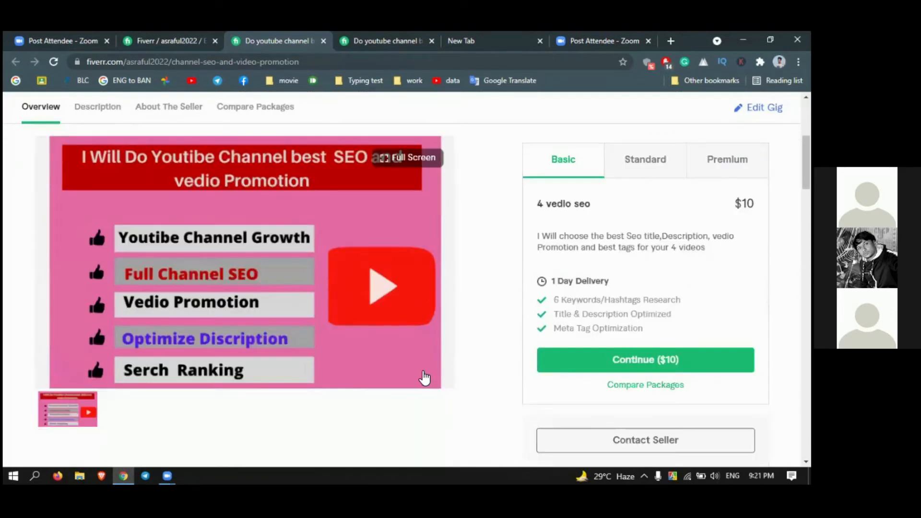
scroll(493, 361, "down", 3)
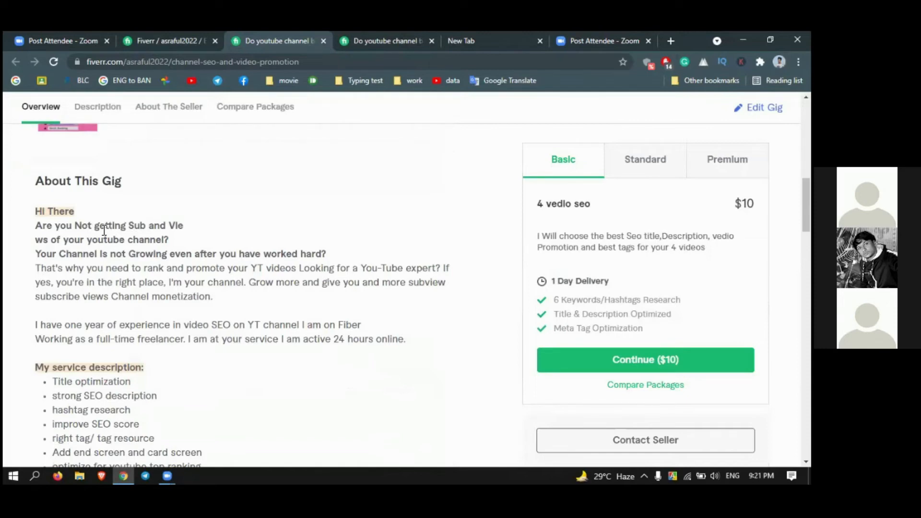
left_click(168, 41)
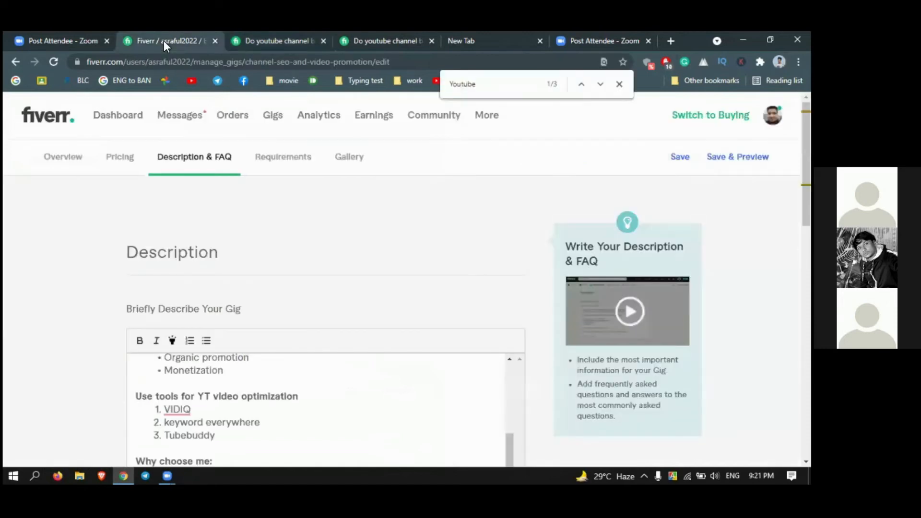
scroll(222, 407, "up", 5)
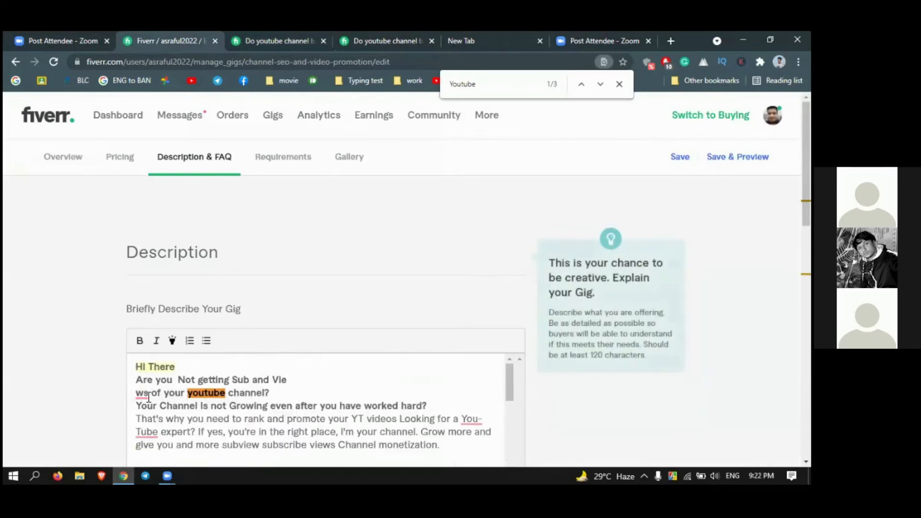
left_click(290, 393)
left_click_drag(271, 392, 138, 377)
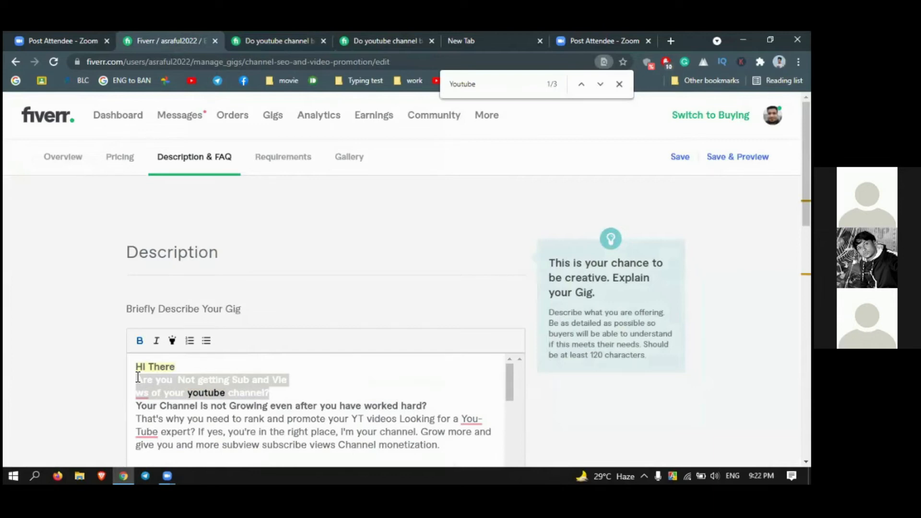
key("ctrl+v")
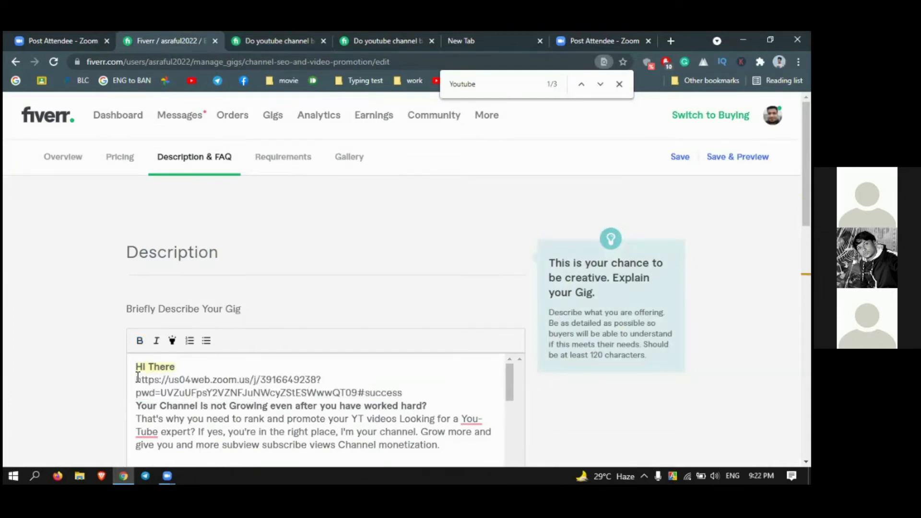
key("ctrl+z")
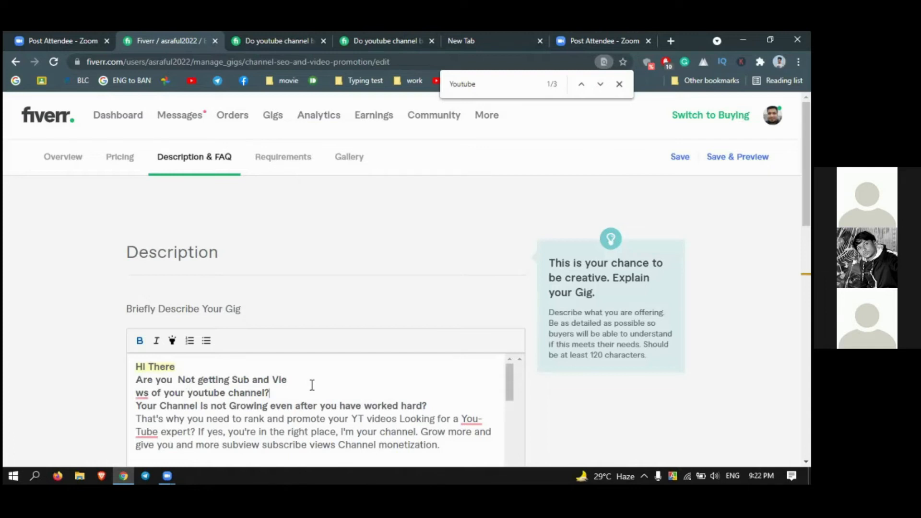
Remove the line break inside "Views" so the opening question reads "Are you Not getting Sub and Views of your youtube channel?" on one line
mouse_move(139, 393)
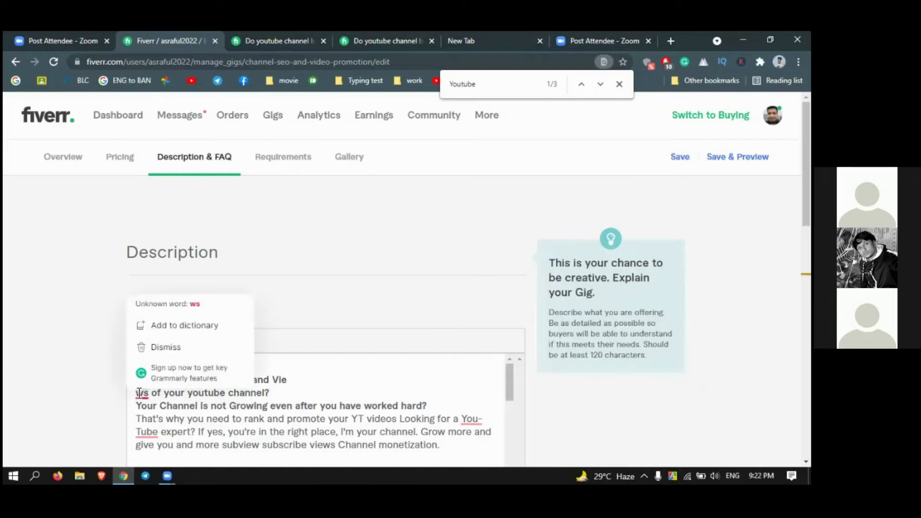
left_click(140, 393)
key("BackSpace")
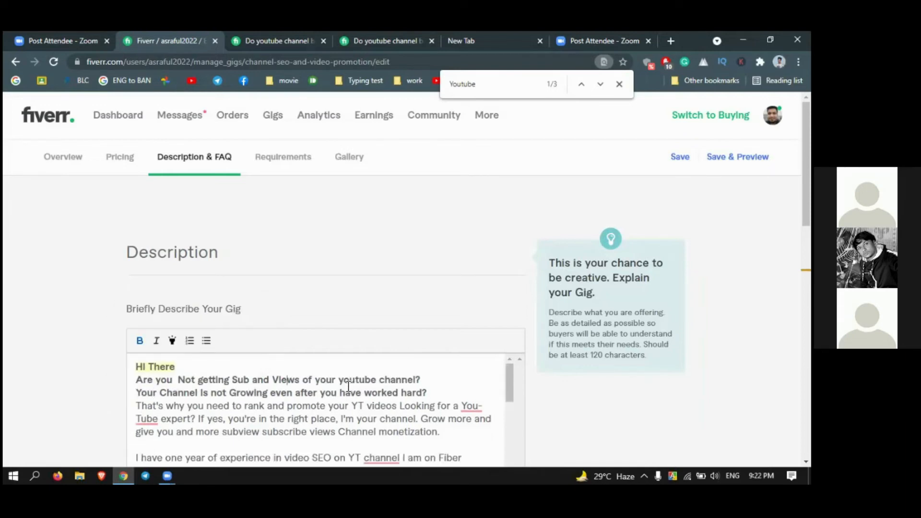
Save the corrected gig description and recheck its text in the editor
scroll(677, 411, "down", 2)
scroll(676, 407, "down", 3)
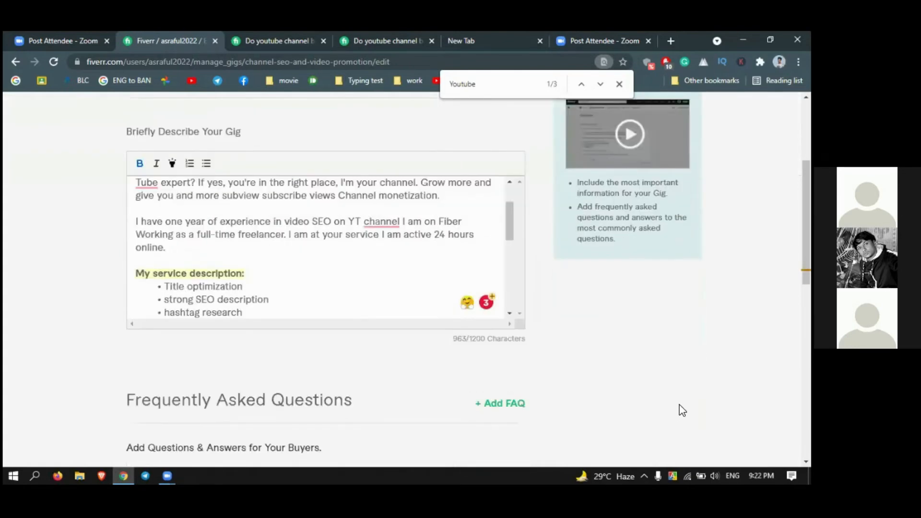
scroll(624, 413, "down", 1)
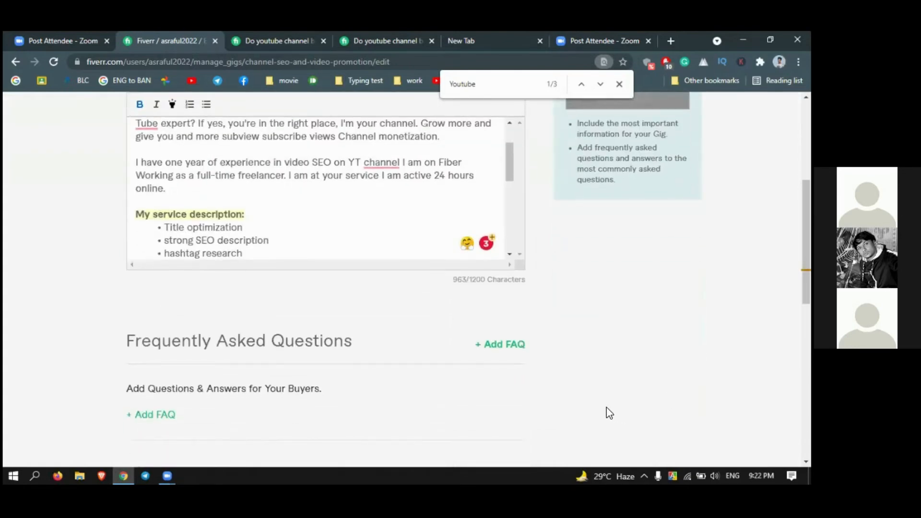
scroll(503, 421, "down", 1)
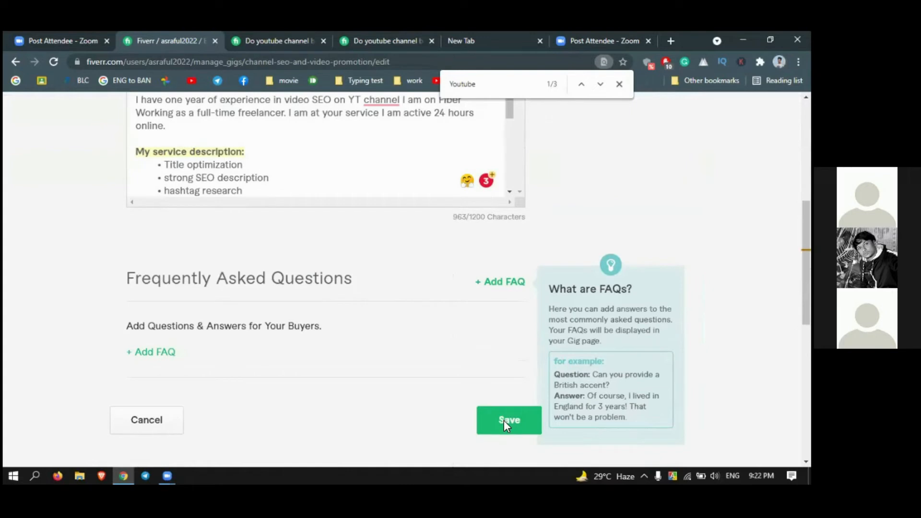
scroll(504, 421, "down", 1)
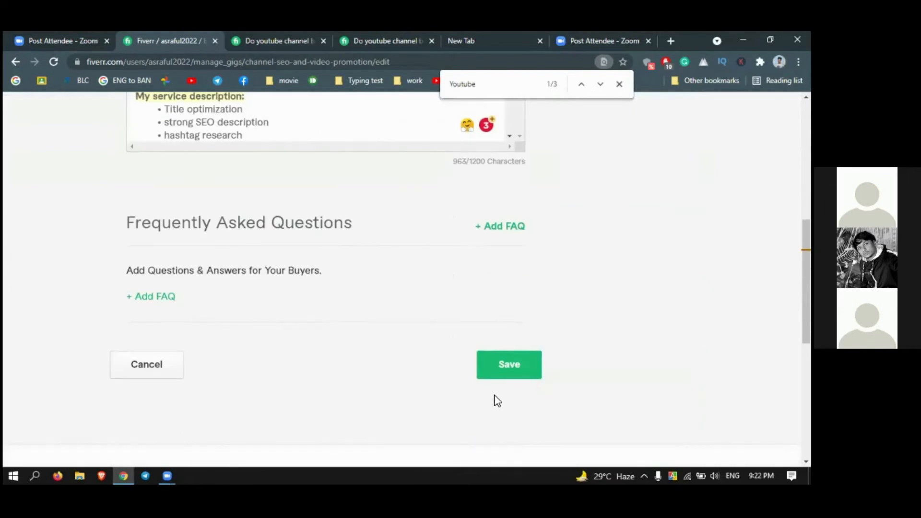
left_click(501, 369)
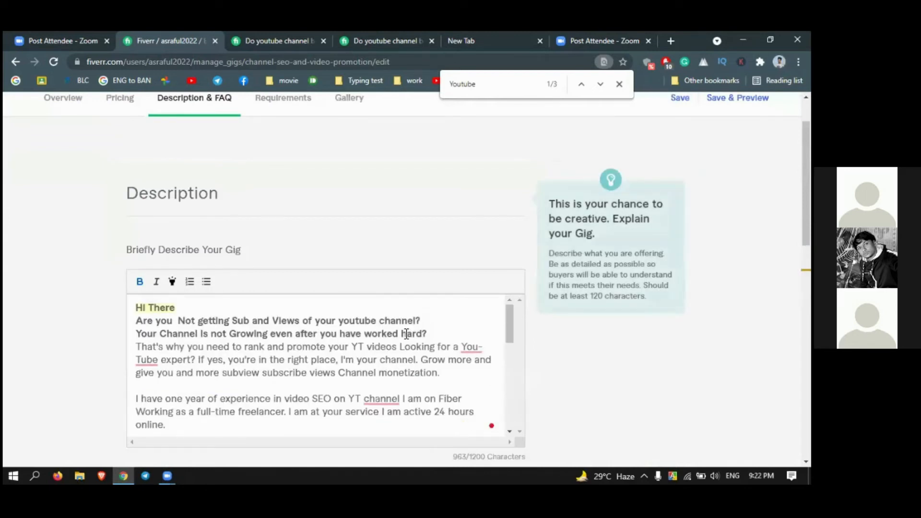
scroll(406, 333, "down", 1)
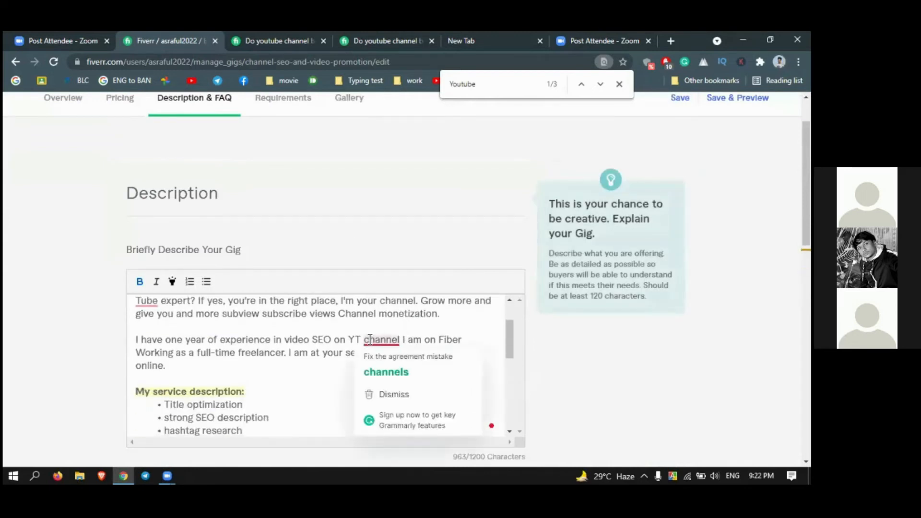
Save the gig, open its preview page and review the full "About This Gig" description from greeting to closing line
scroll(593, 319, "up", 1)
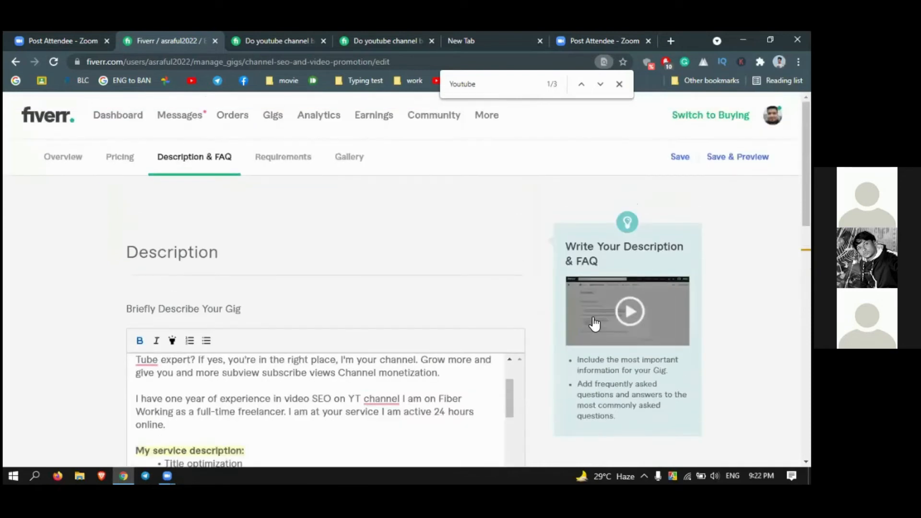
left_click(738, 156)
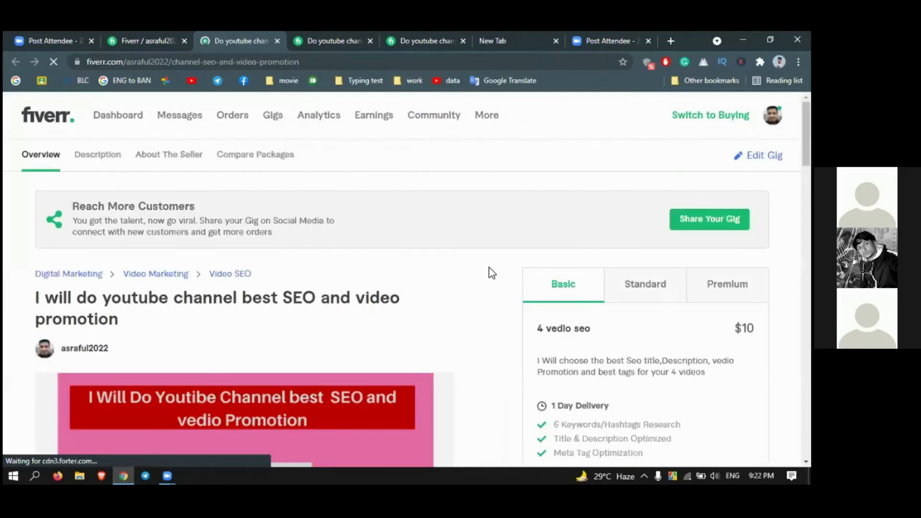
scroll(491, 273, "down", 3)
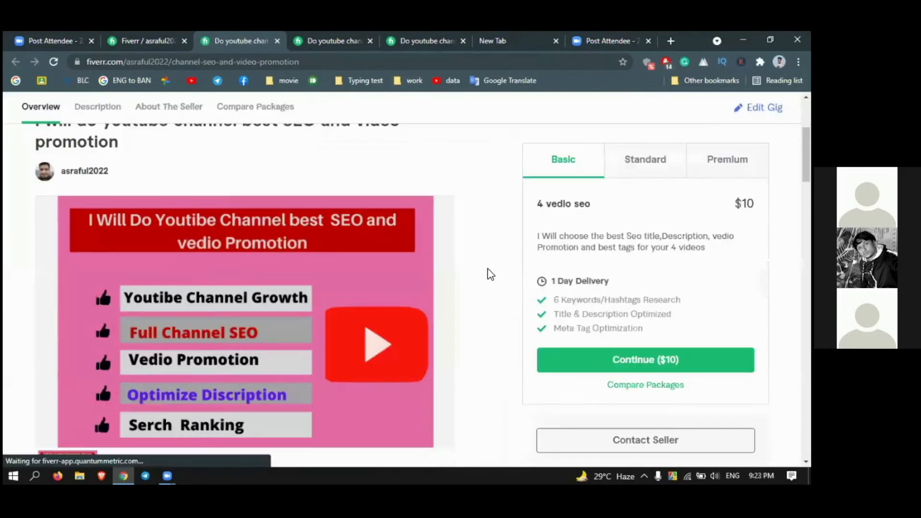
scroll(490, 274, "down", 4)
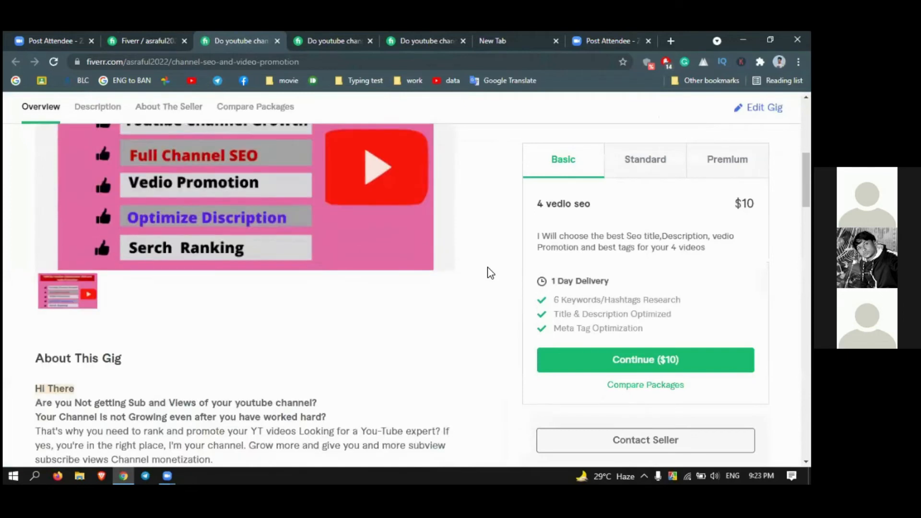
scroll(490, 273, "down", 3)
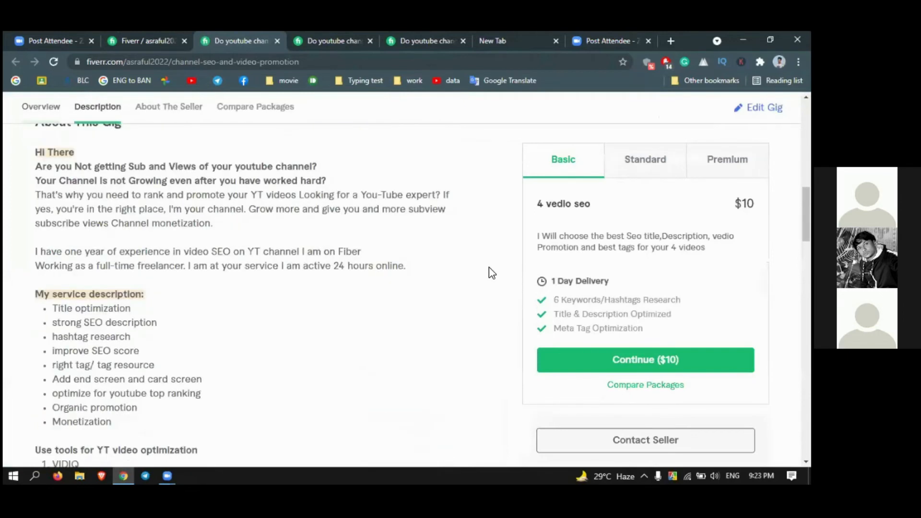
scroll(492, 273, "down", 2)
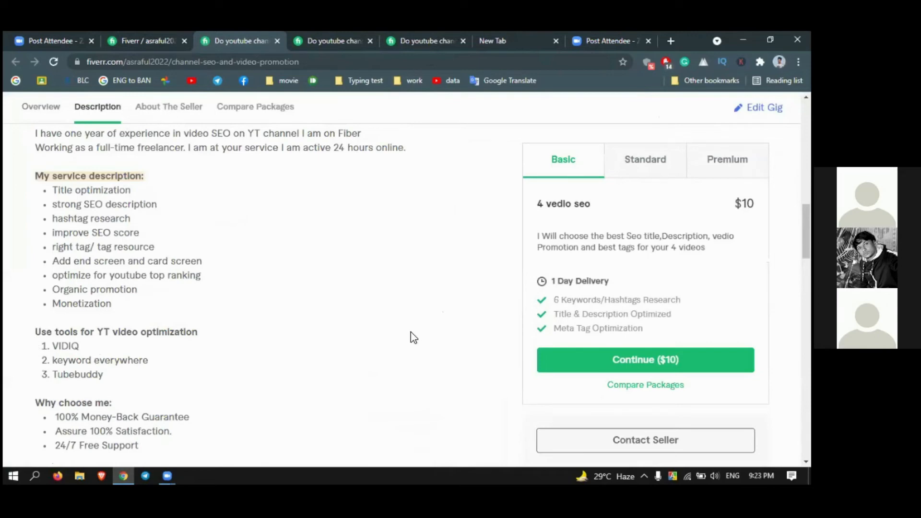
scroll(367, 350, "down", 3)
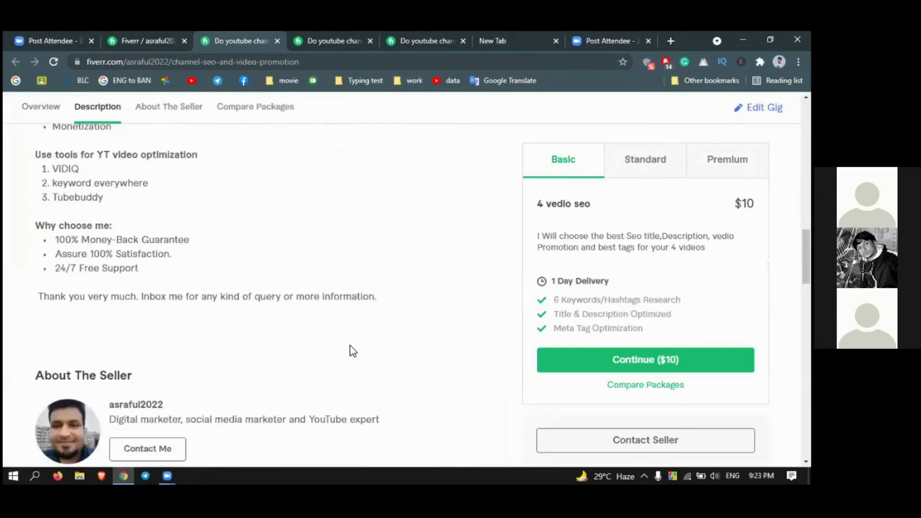
scroll(353, 352, "up", 4)
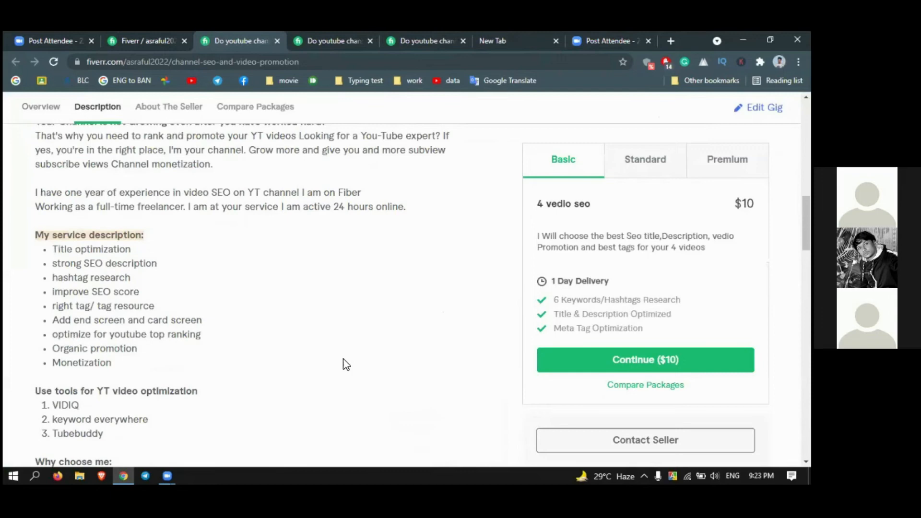
scroll(345, 364, "up", 4)
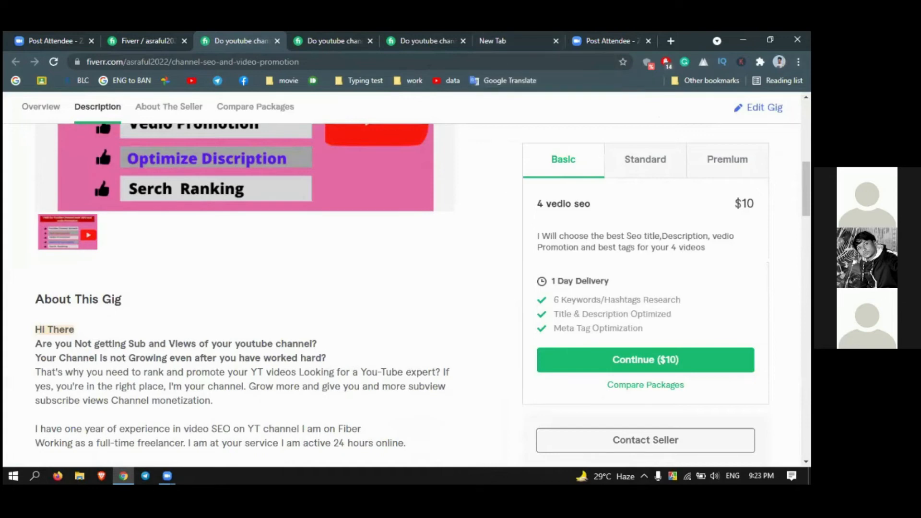
Leave the gig preview and open the seller's own profile page with the active gigs
left_click(799, 61)
left_click(587, 221)
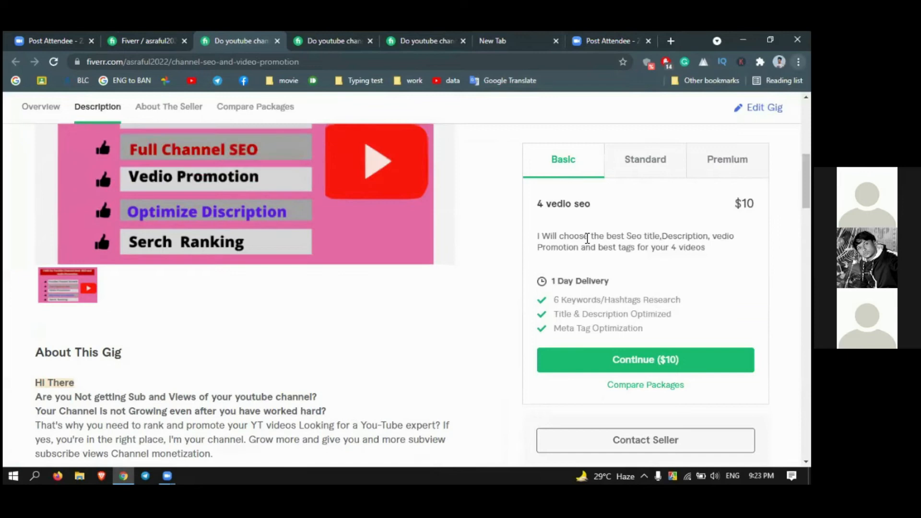
scroll(504, 175, "up", 5)
scroll(504, 174, "up", 4)
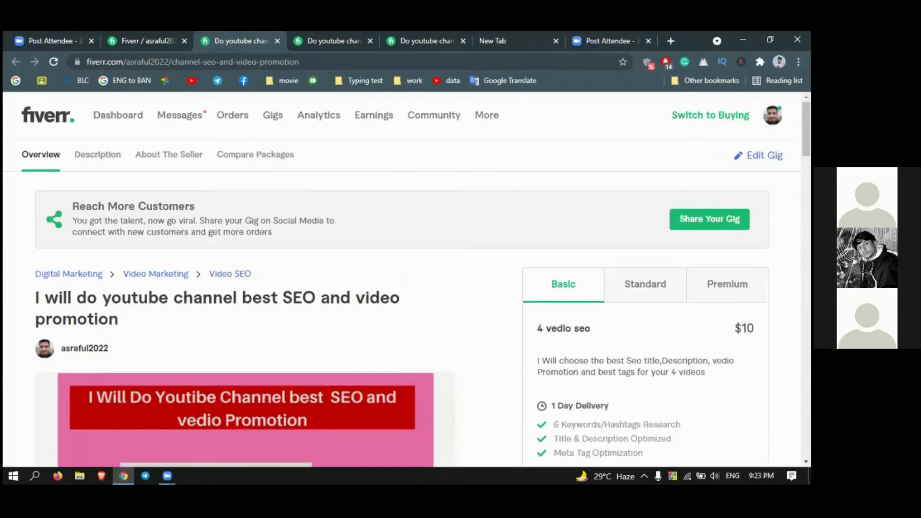
mouse_move(772, 116)
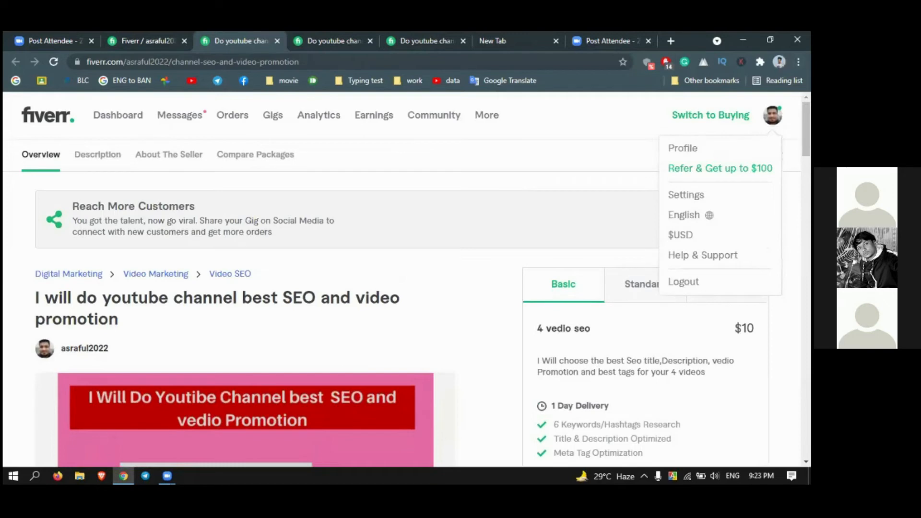
left_click(684, 150)
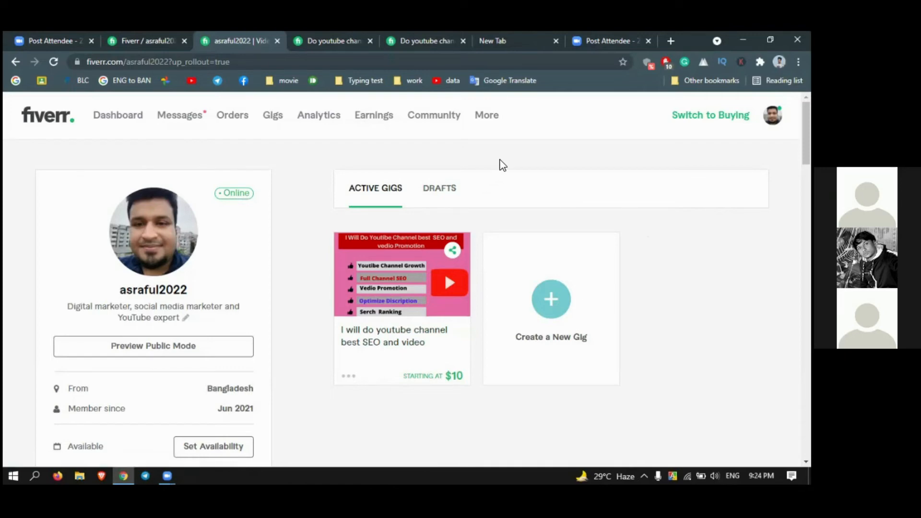
Mark the notifications about best practices for new sellers and Form W-9 as read
left_click(187, 120)
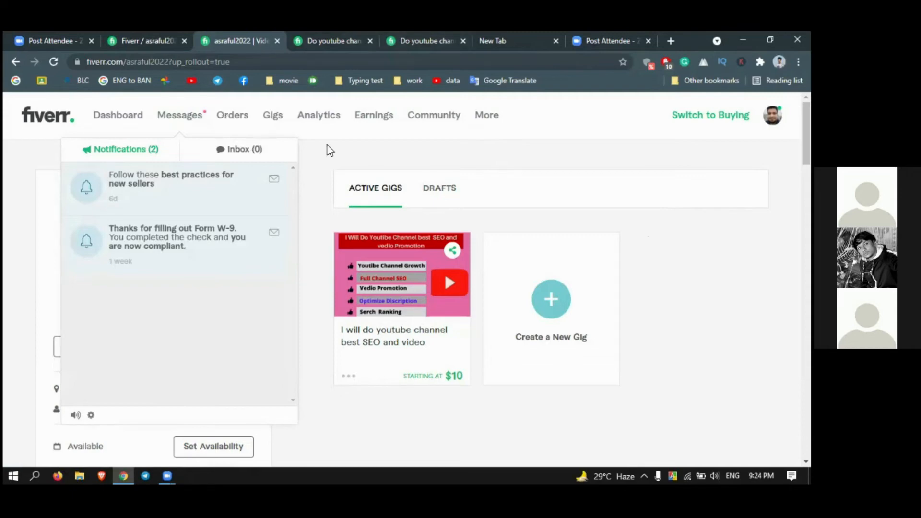
left_click(273, 180)
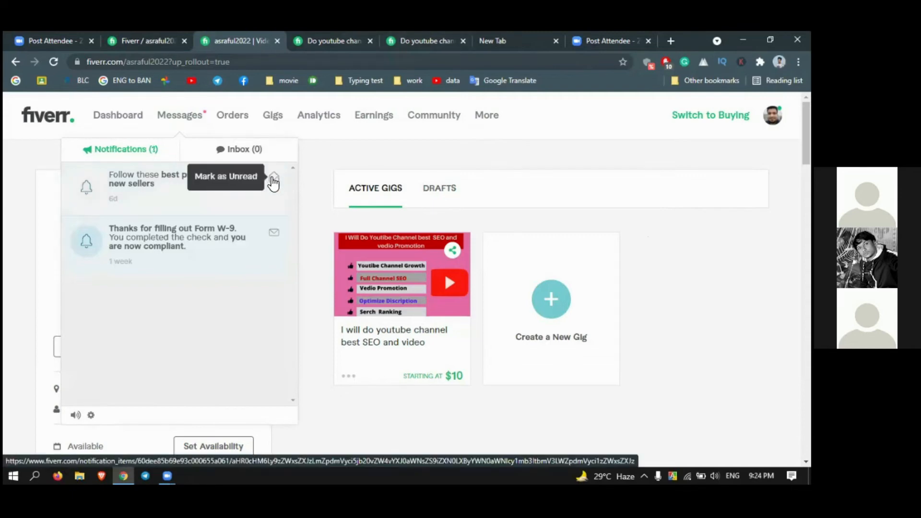
left_click(274, 234)
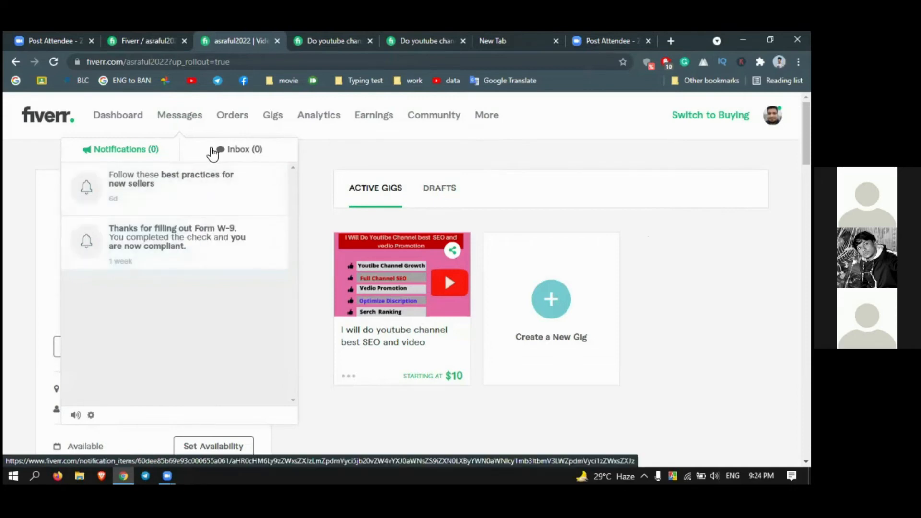
Open Buyer Requests in a separate browser tab and view the active requests
mouse_move(491, 120)
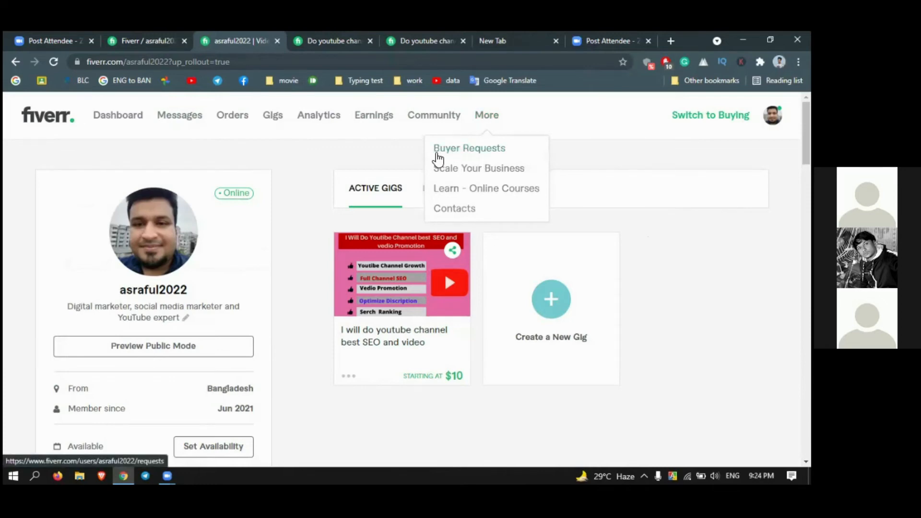
right_click(472, 151)
left_click(511, 157)
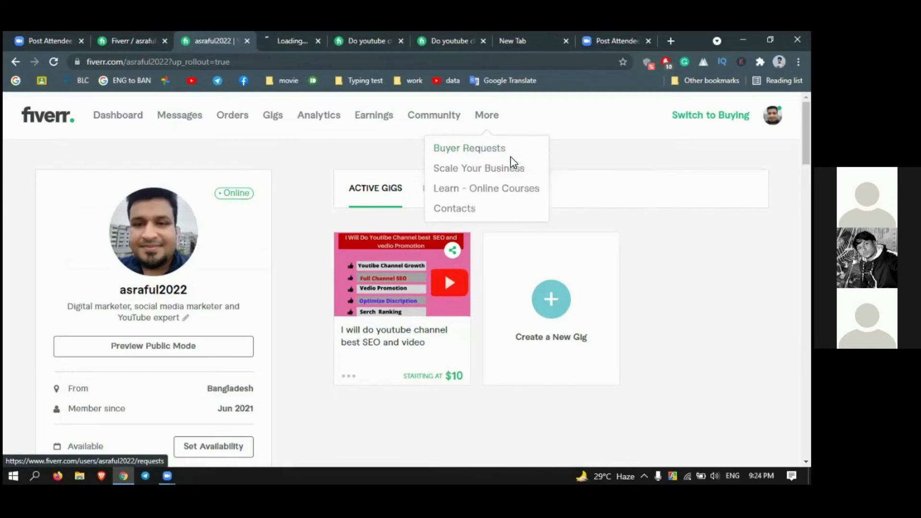
left_click(293, 40)
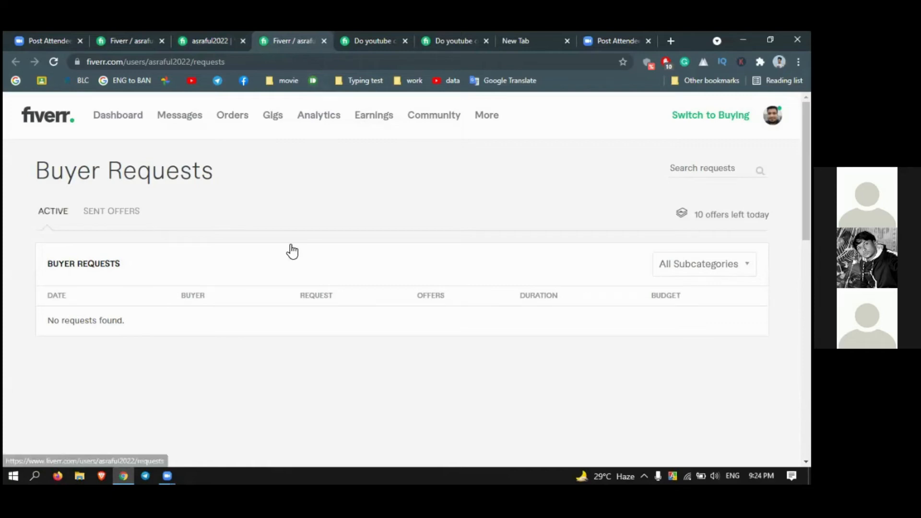
left_click(53, 215)
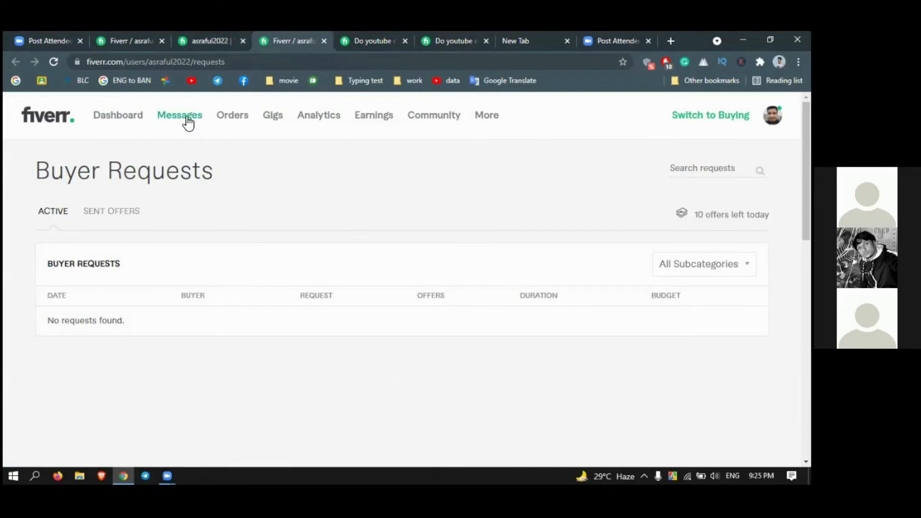
Switch from Buyer Requests back to the seller profile page
left_click(773, 115)
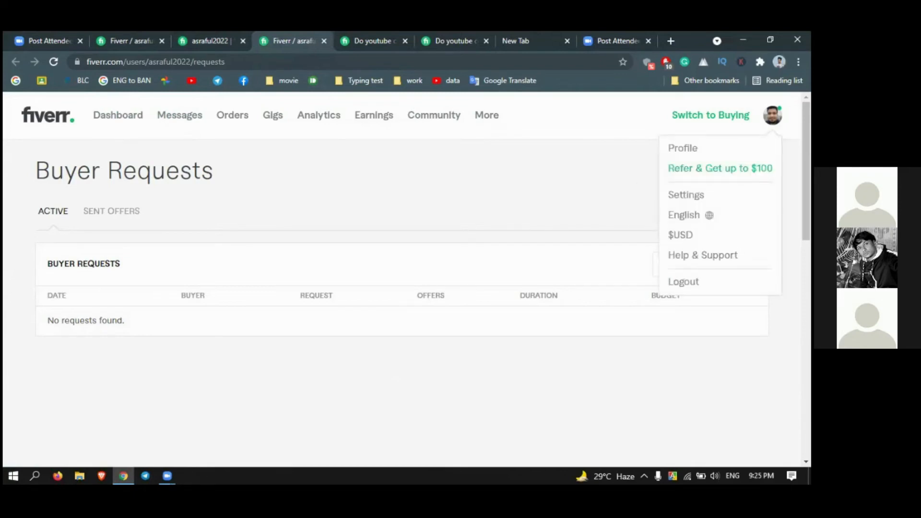
left_click(772, 115)
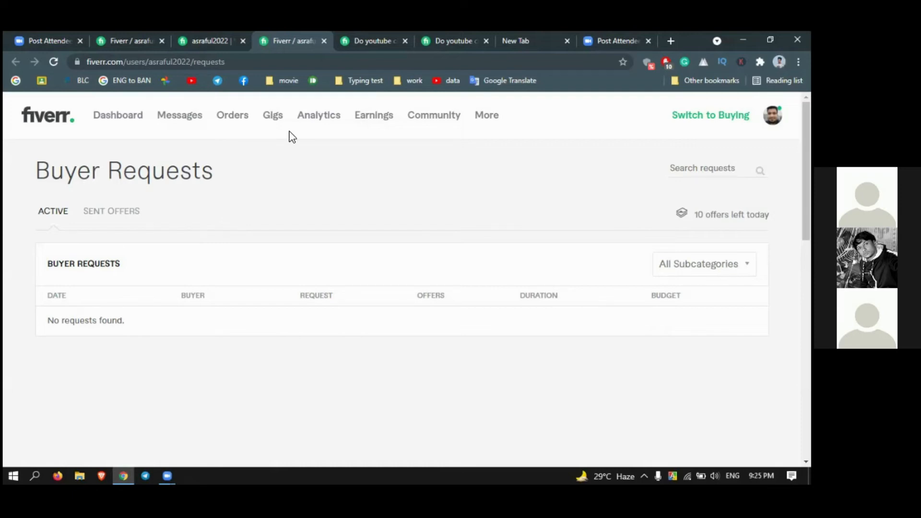
left_click(215, 36)
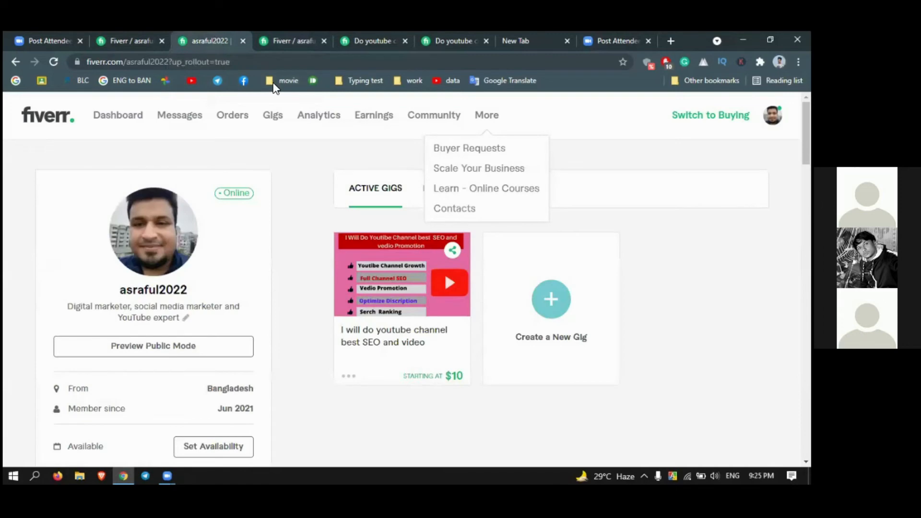
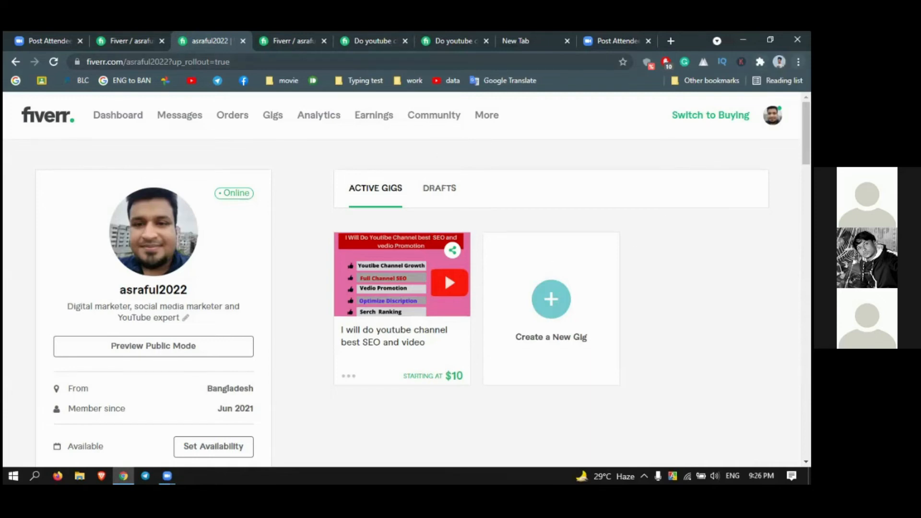
left_click(798, 62)
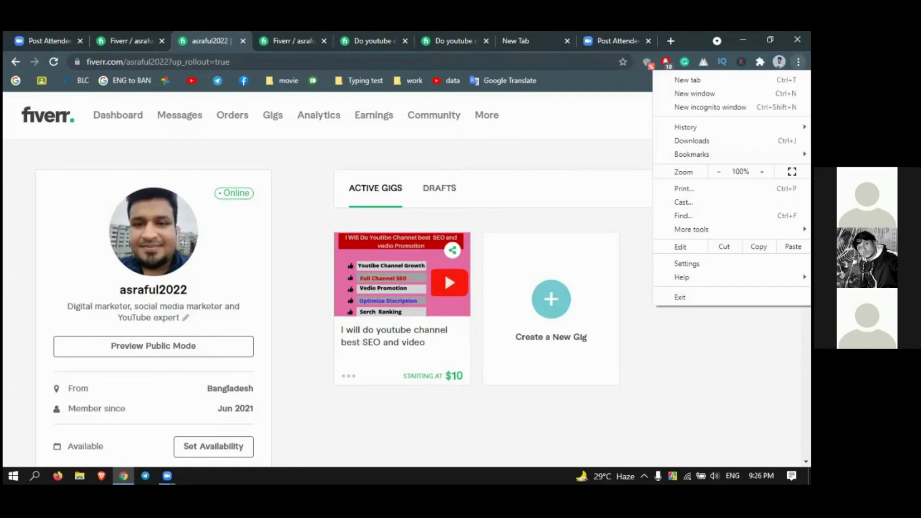
mouse_move(691, 229)
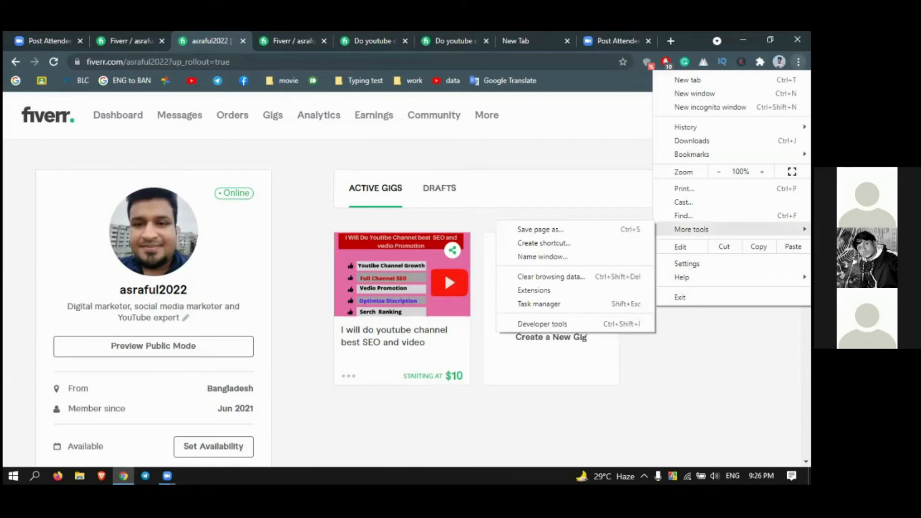
left_click(641, 256)
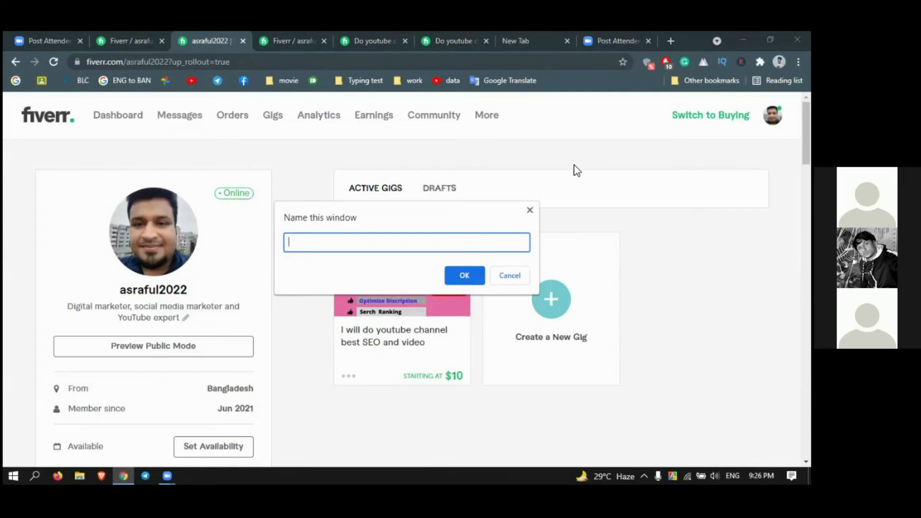
left_click(530, 211)
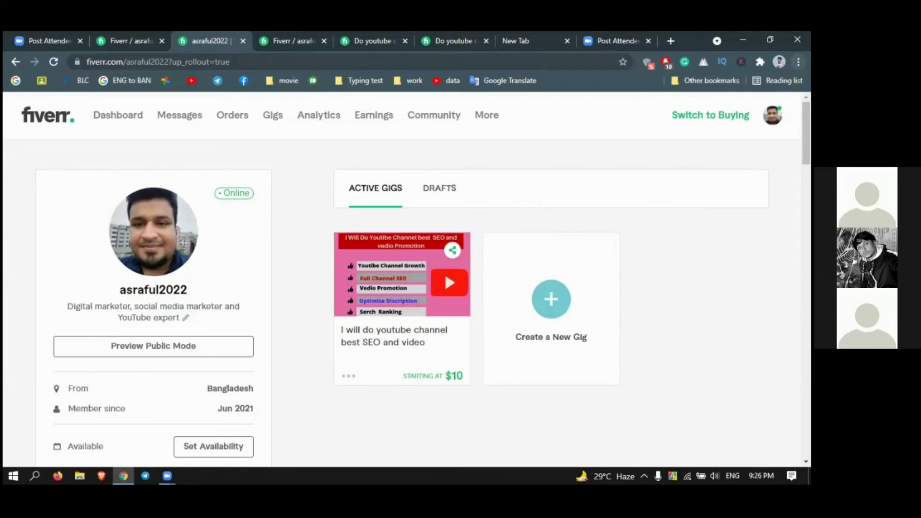
Open the browser's page for managing installed extensions
left_click(798, 62)
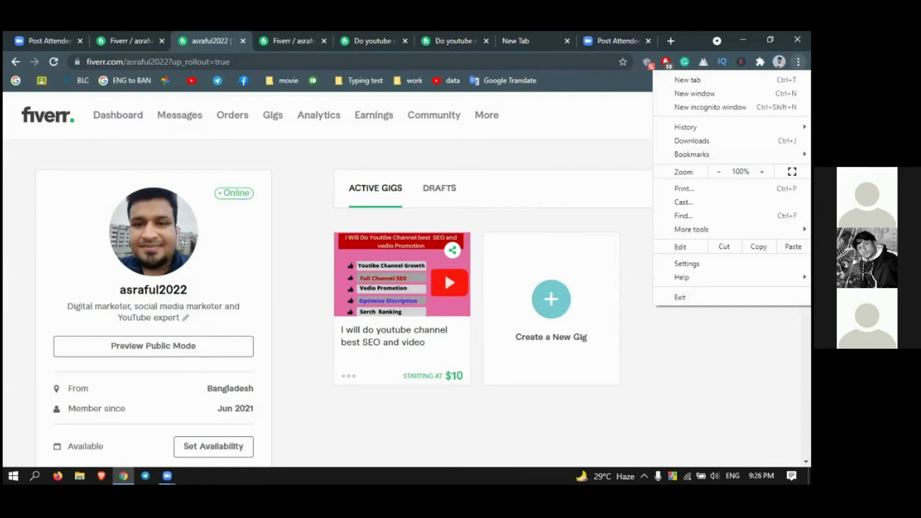
mouse_move(691, 229)
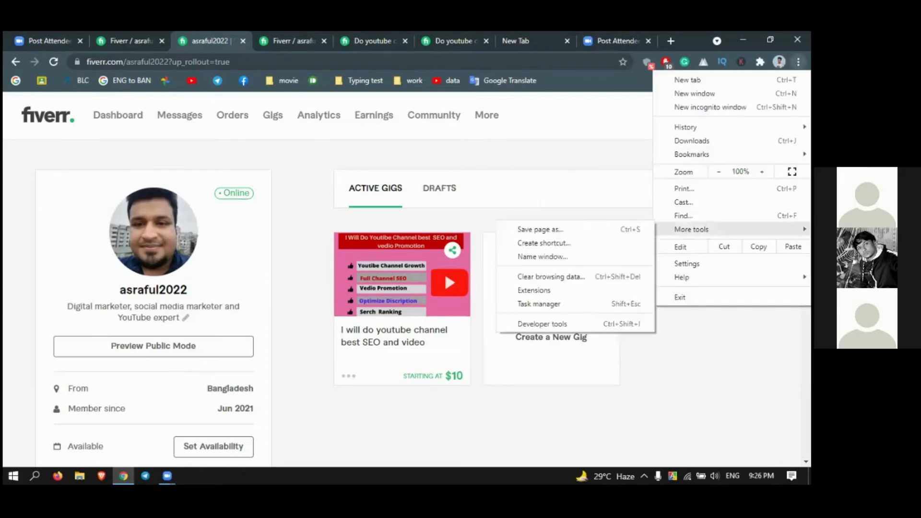
left_click(551, 291)
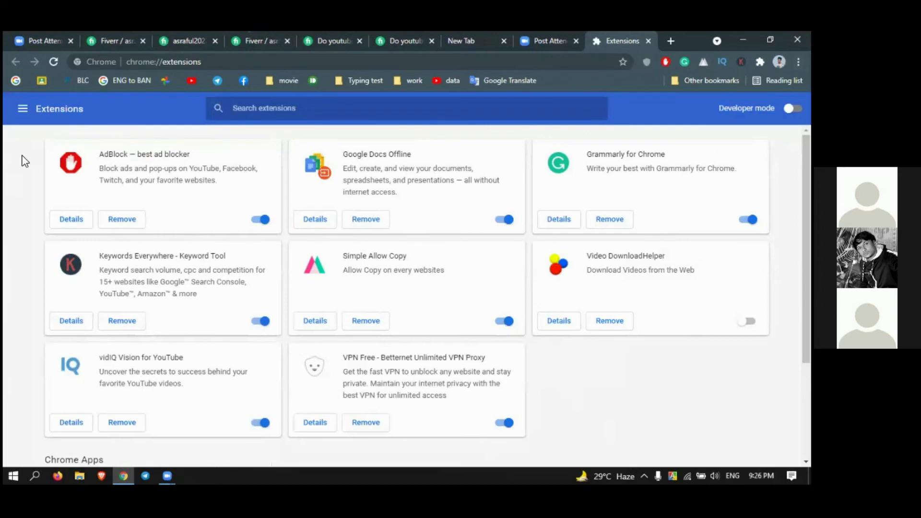
Open the Chrome Web Store from the extensions page and search it for "tab reloder"
left_click(22, 109)
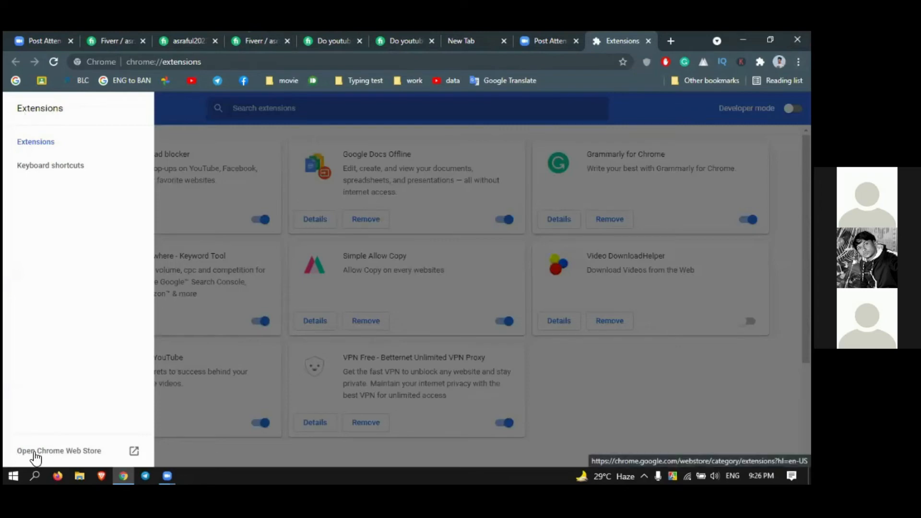
left_click(65, 452)
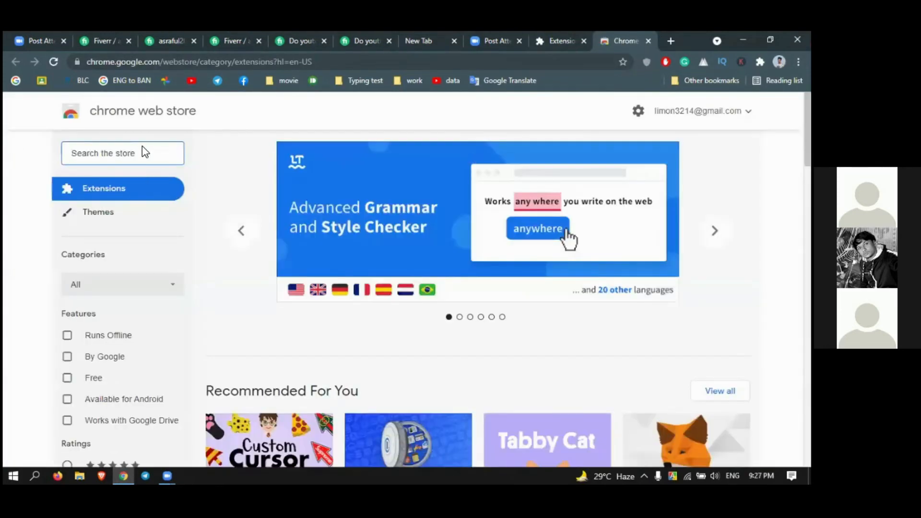
left_click(130, 148)
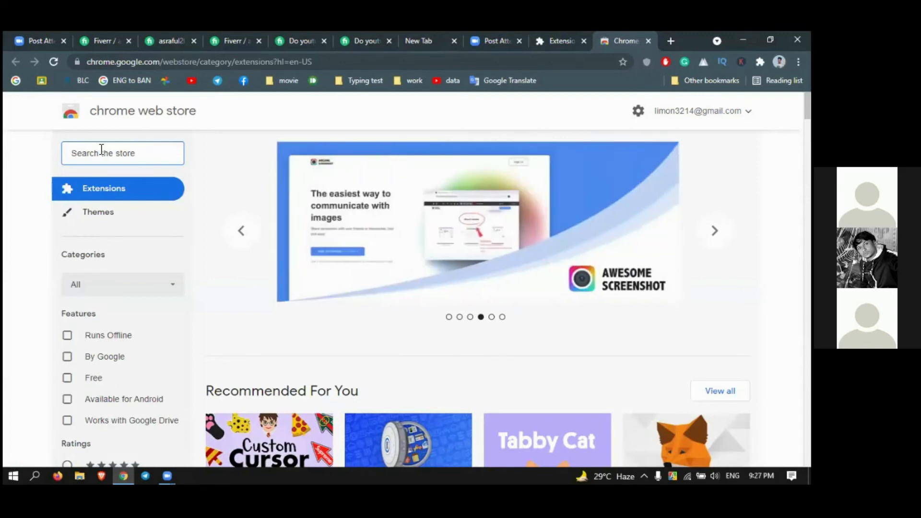
type("tab ")
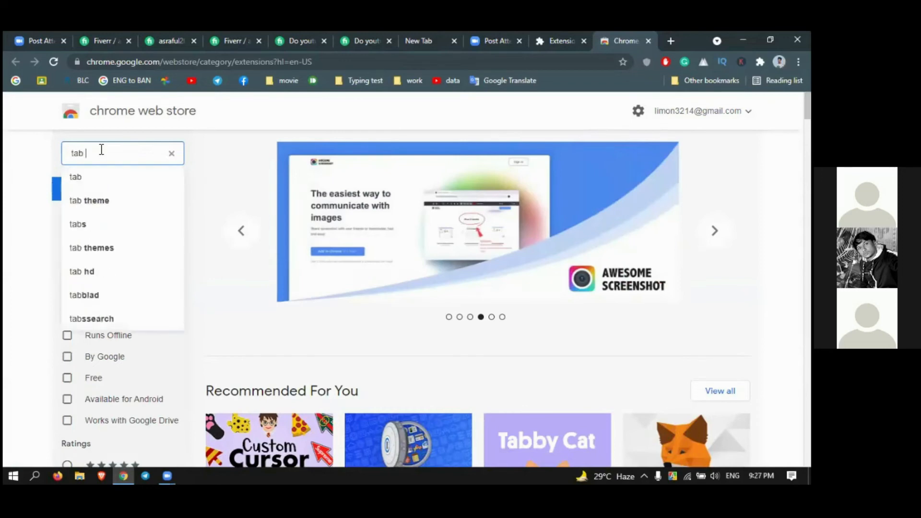
type("re")
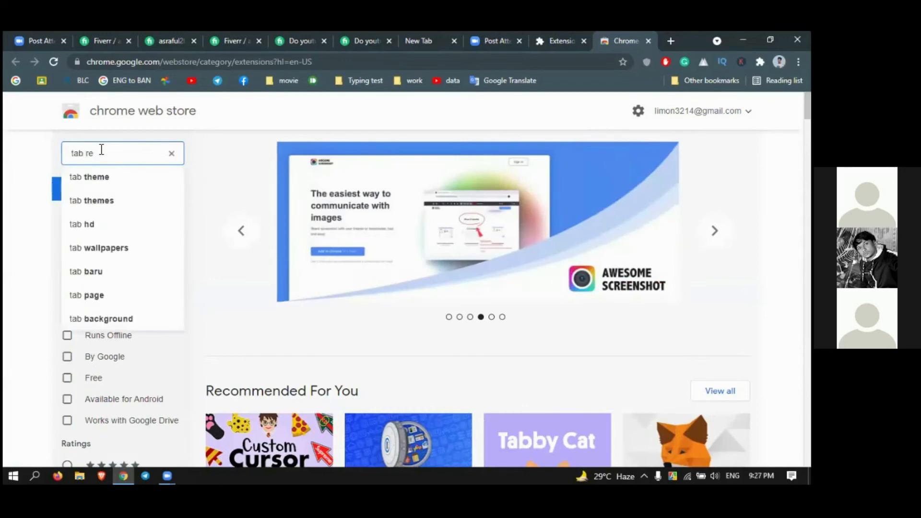
type("loader")
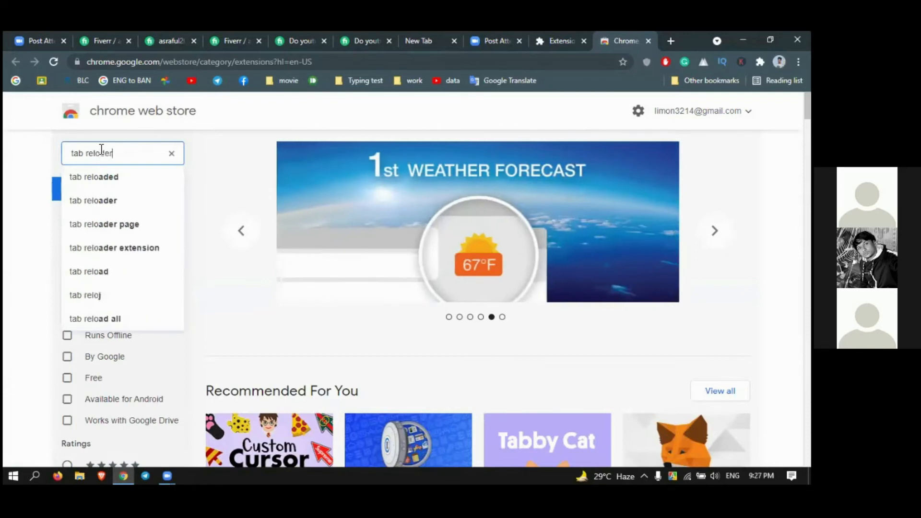
key("Escape")
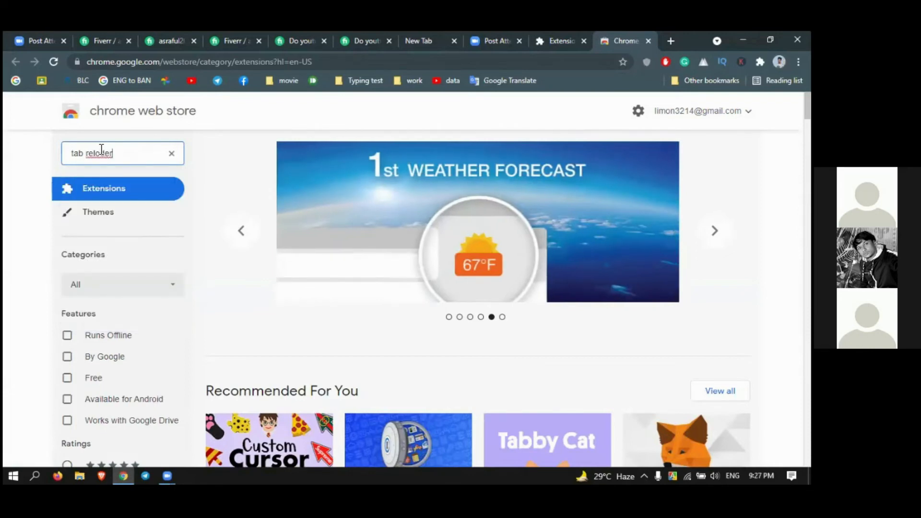
key("Return")
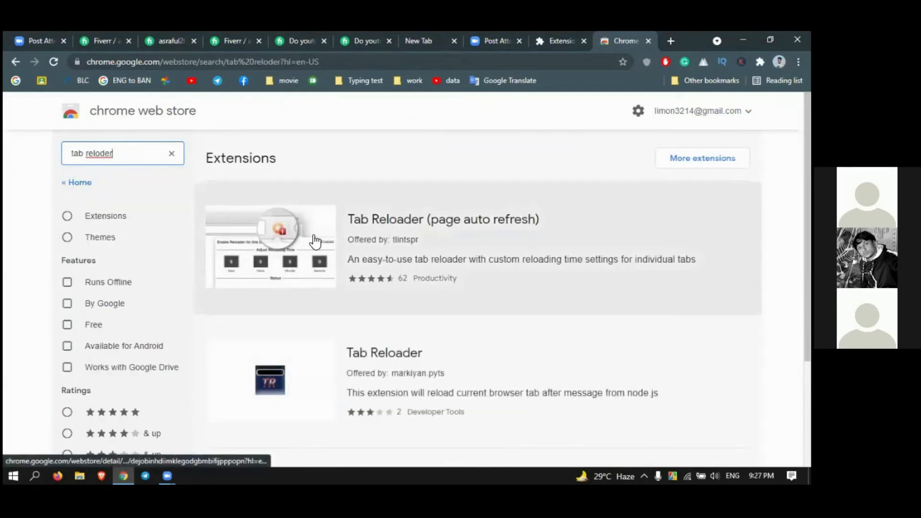
Open the Tab Reloader (page auto refresh) listing and add the extension to the browser
left_click(381, 237)
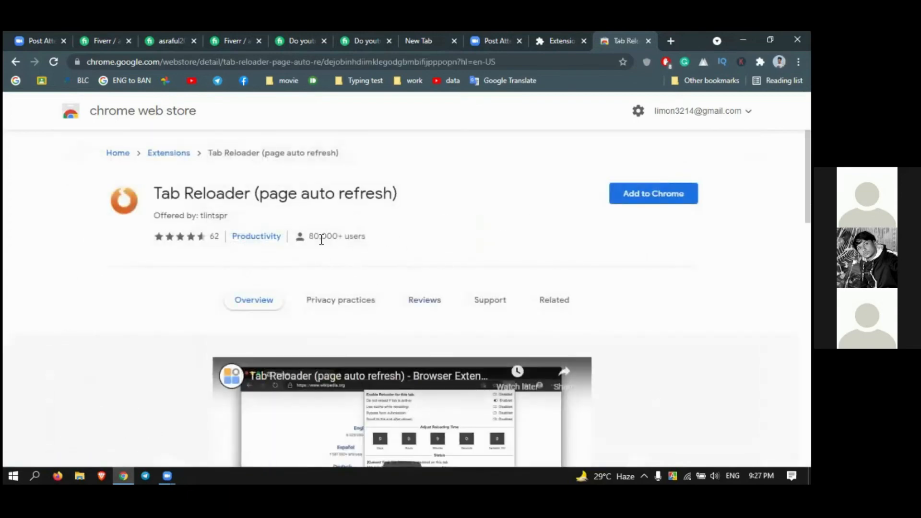
left_click_drag(316, 236, 309, 235)
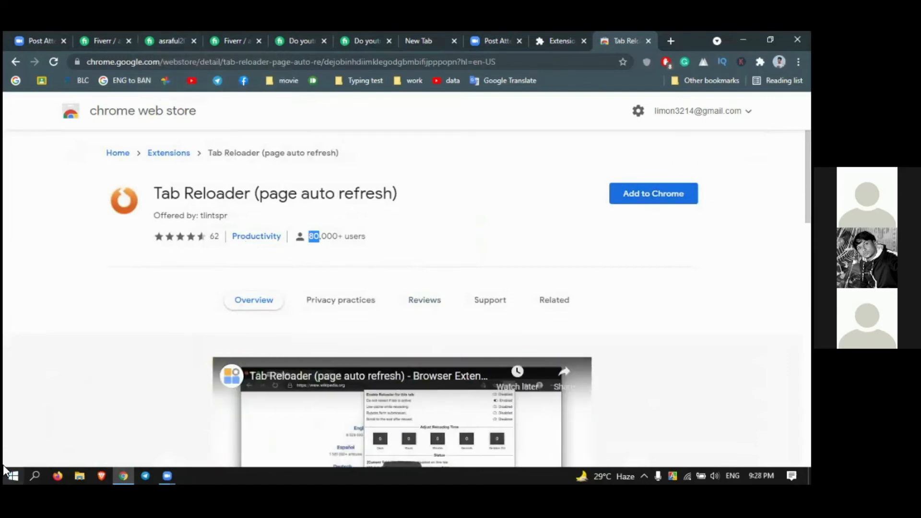
left_click(642, 195)
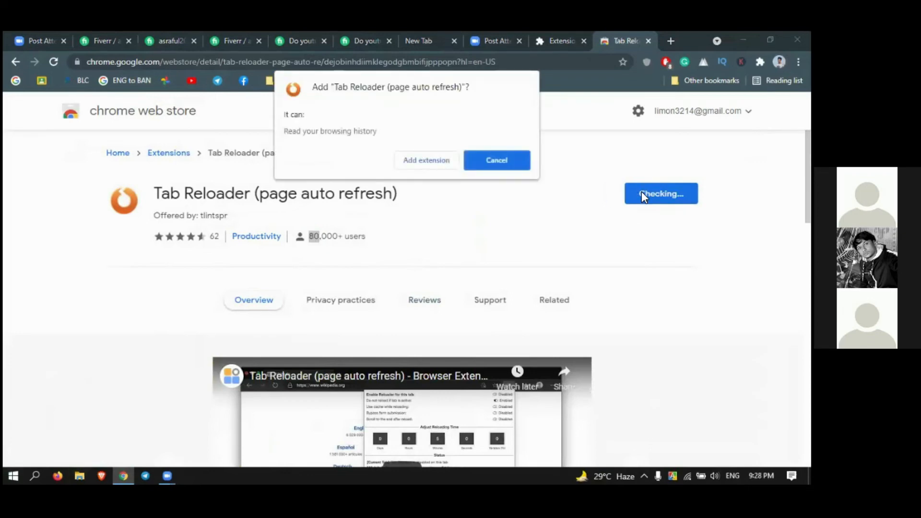
left_click(439, 158)
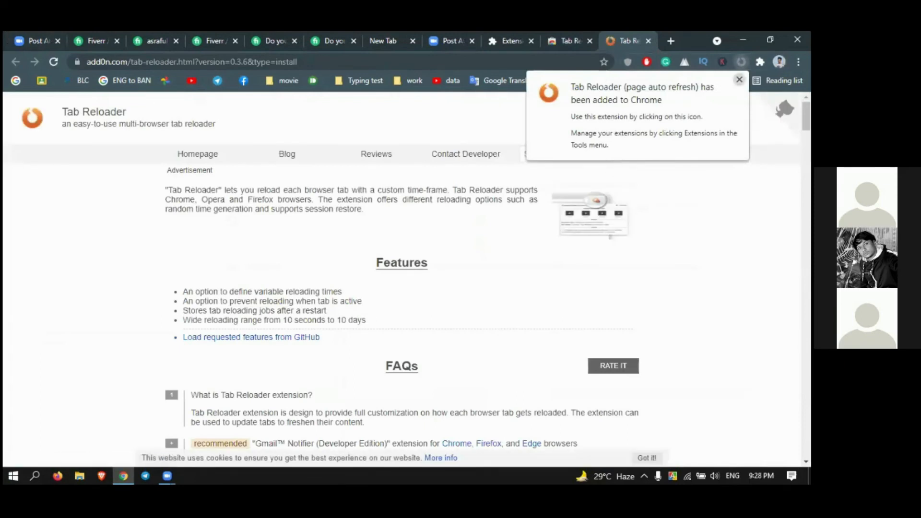
left_click(740, 79)
Return to the open Fiverr seller profile page and reload it
left_click(760, 62)
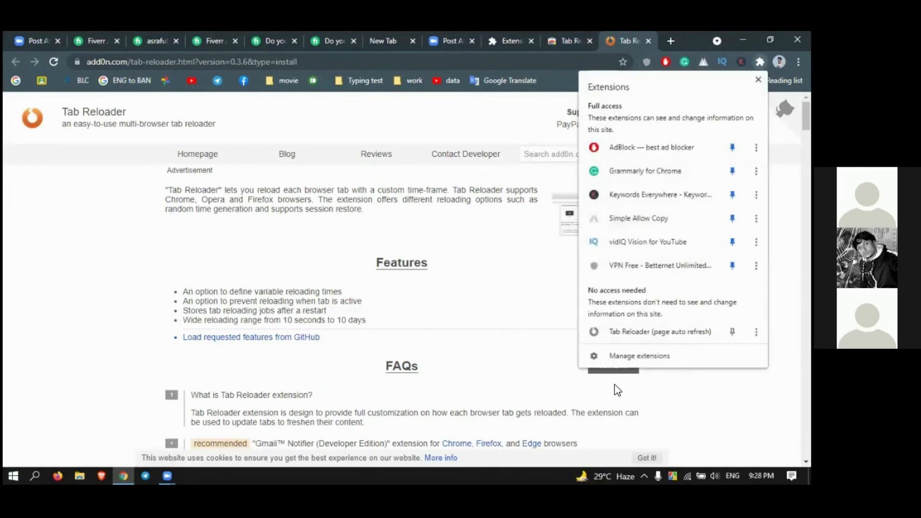
left_click(506, 309)
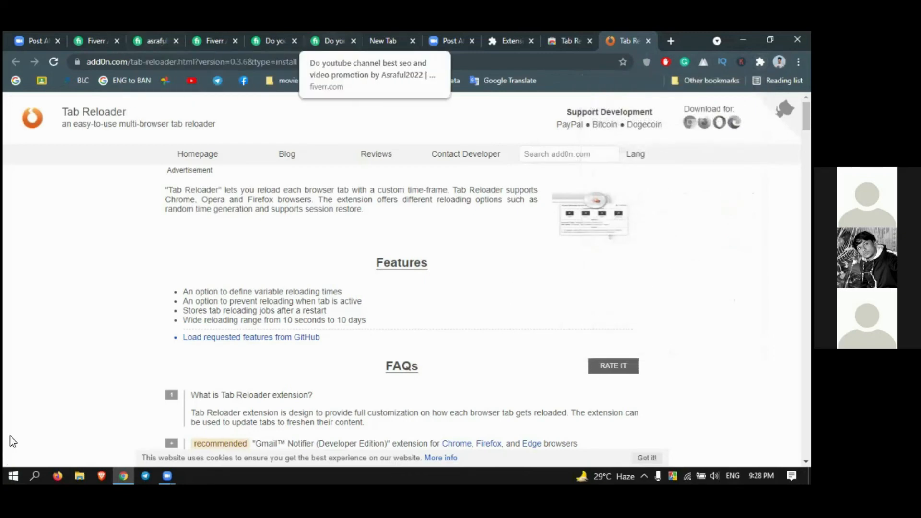
key("ctrl+3")
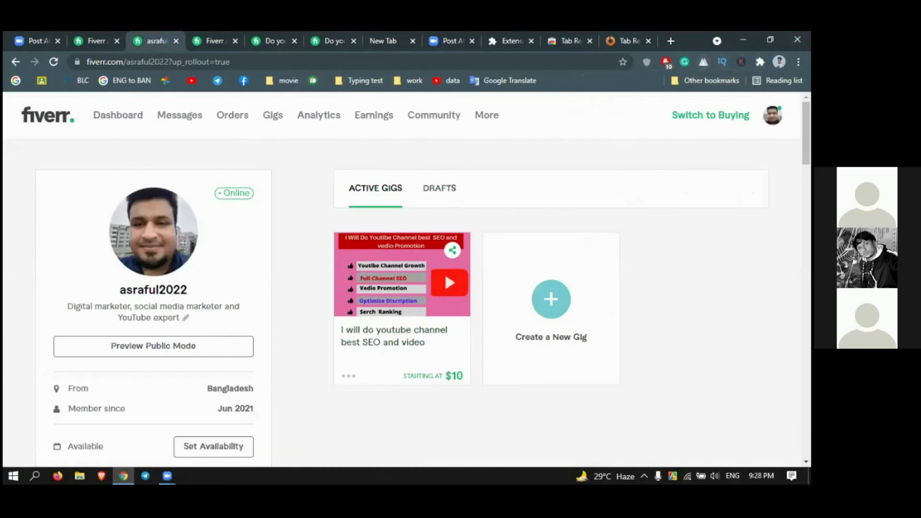
left_click(54, 61)
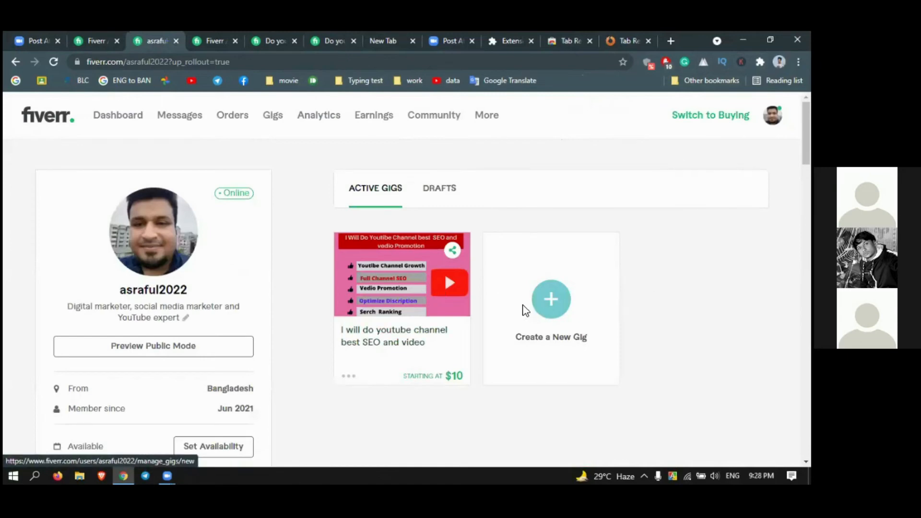
Pin the Tab Reloader (page auto refresh) extension so it stays directly accessible in the browser
left_click(759, 61)
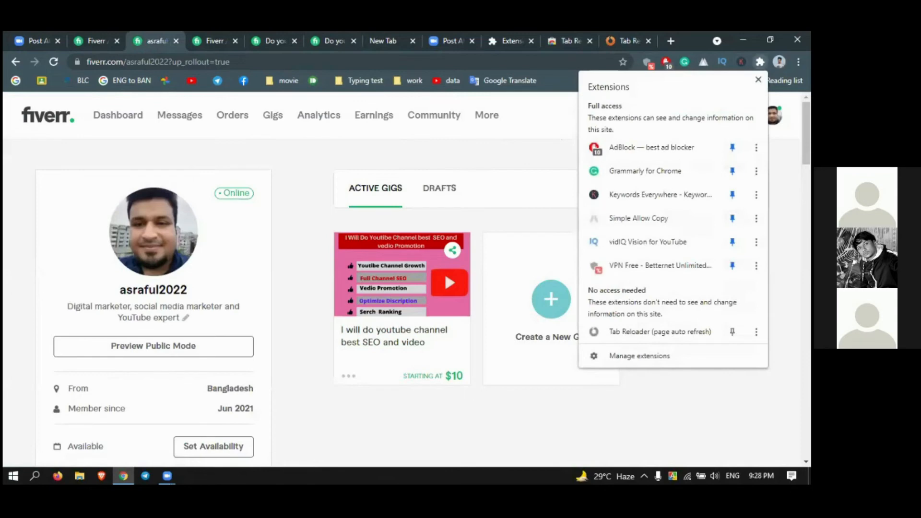
left_click(733, 332)
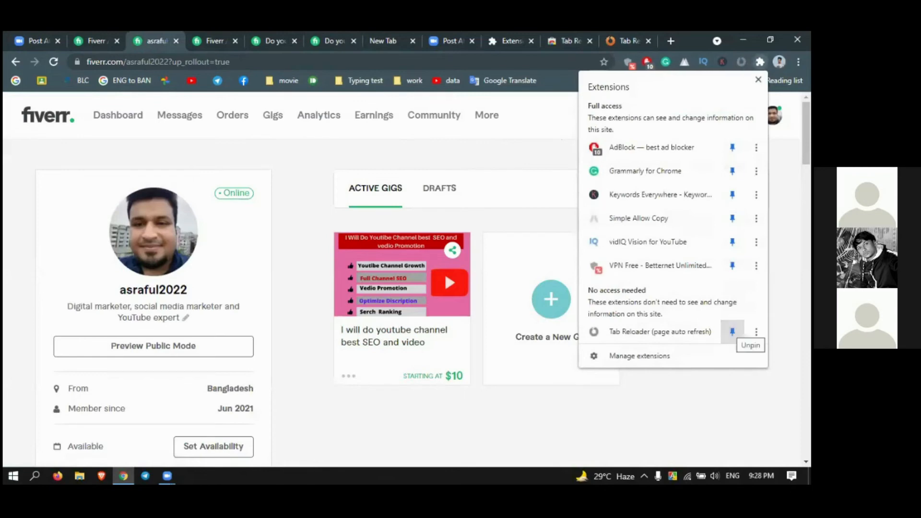
left_click(760, 62)
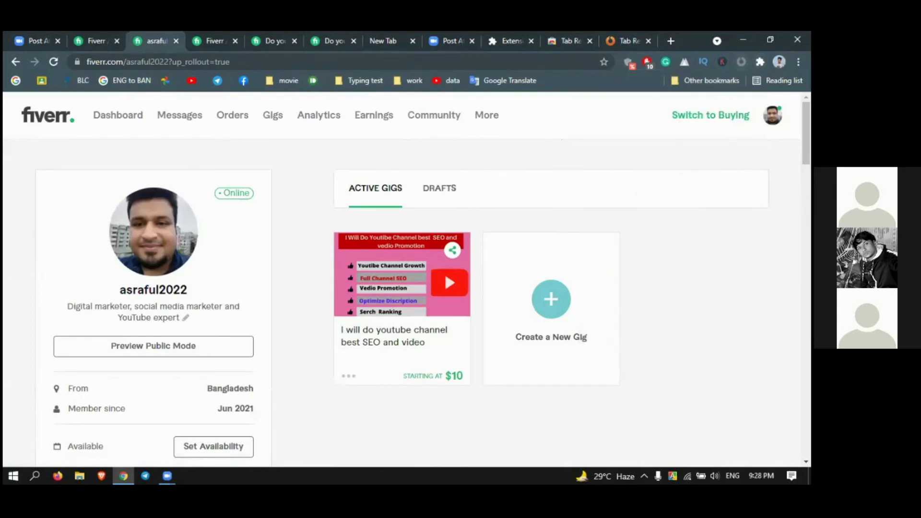
Enable Tab Reloader for the seller profile page with a reloading time of 5 minutes
left_click(741, 61)
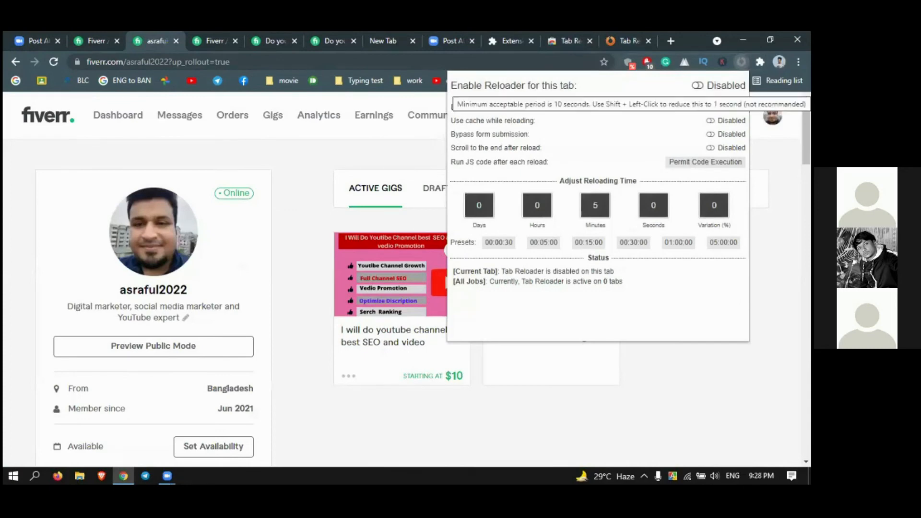
left_click(700, 85)
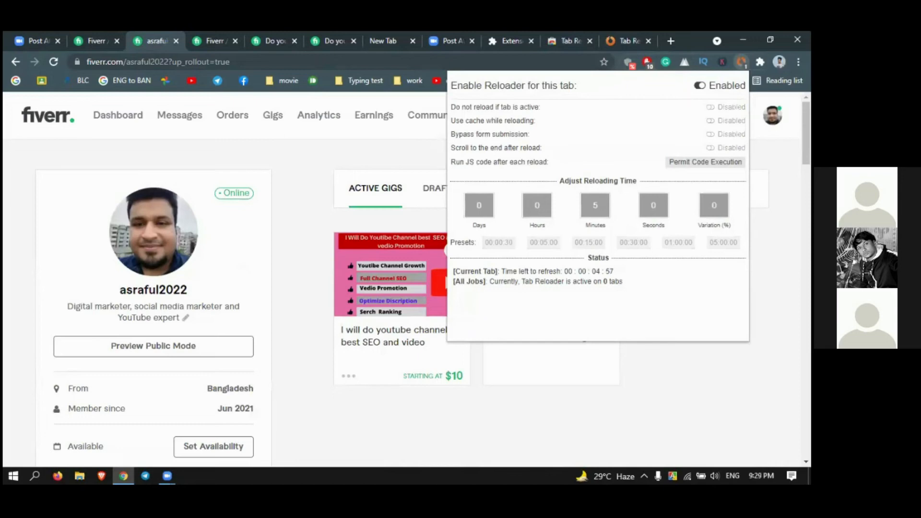
key("Escape")
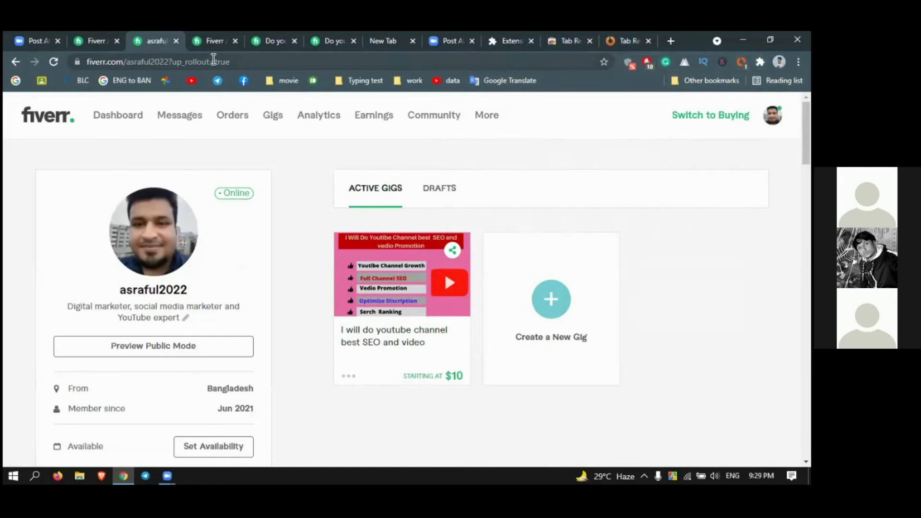
Check the active Buyer Requests, then return to the seller profile and view its message notifications
left_click(206, 42)
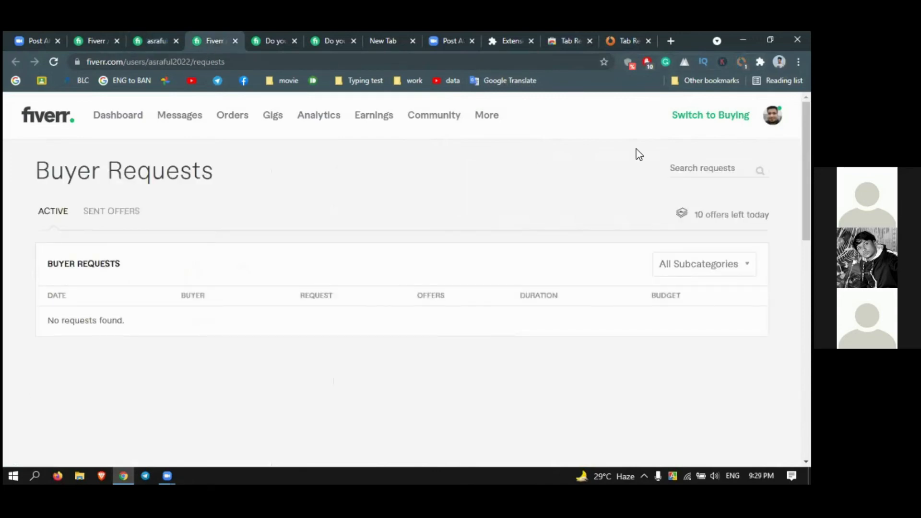
left_click(161, 42)
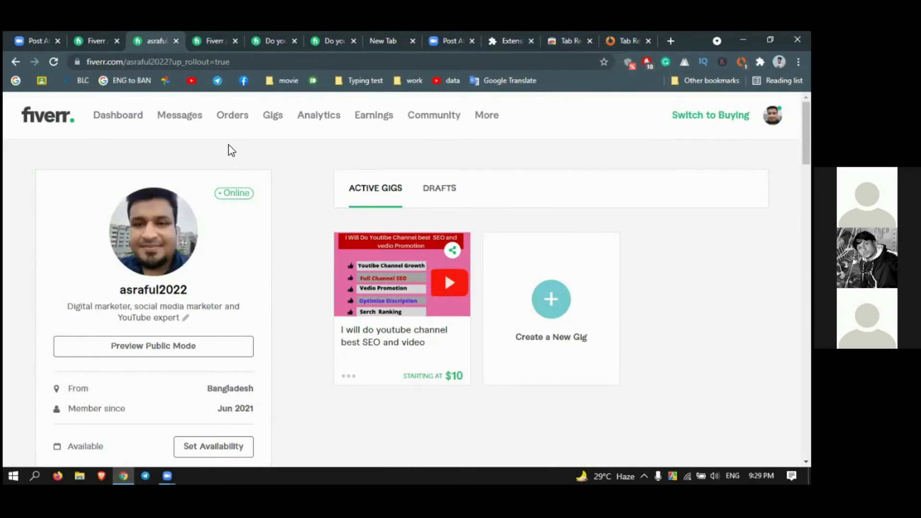
left_click(181, 118)
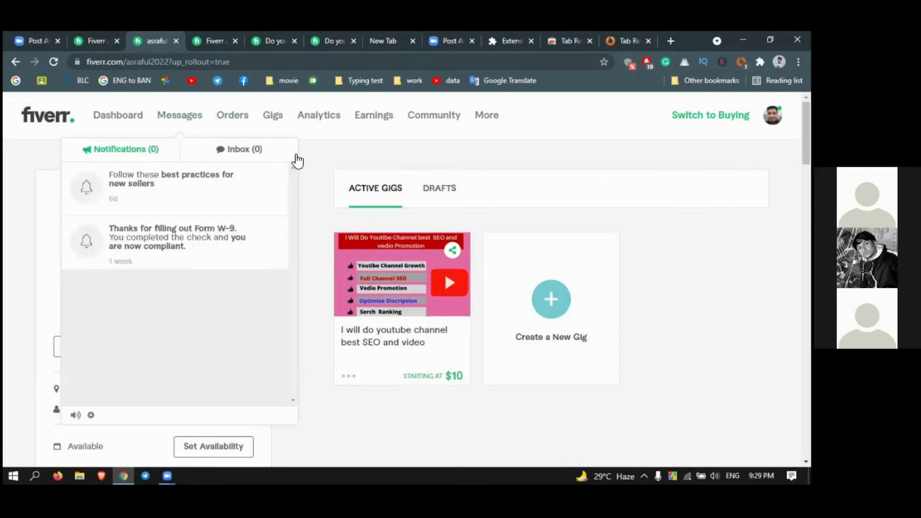
left_click(343, 159)
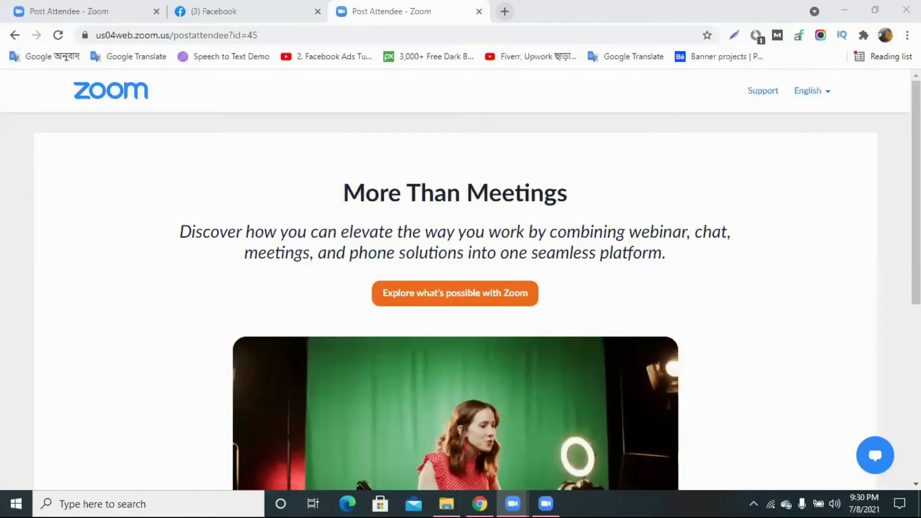
Replace the Zoom Post Attendee page with a new browser tab and open canva.com in it
left_click(504, 11)
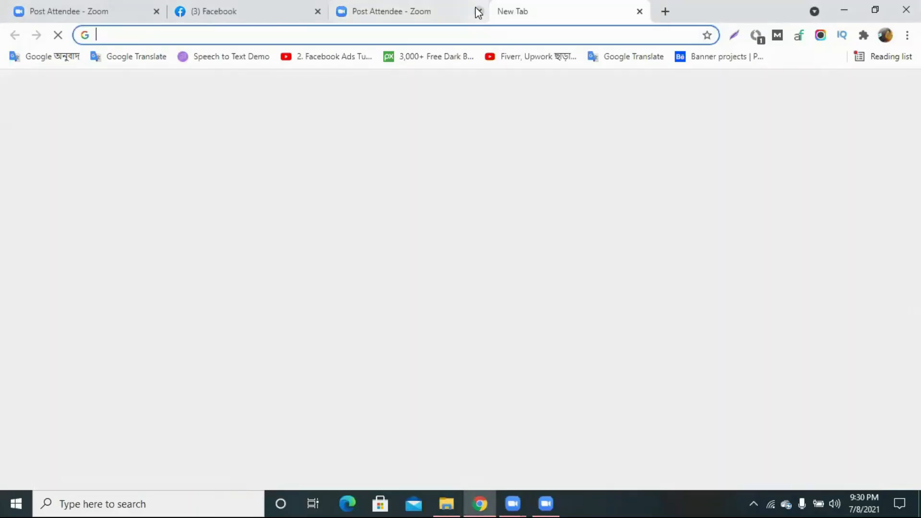
left_click(479, 12)
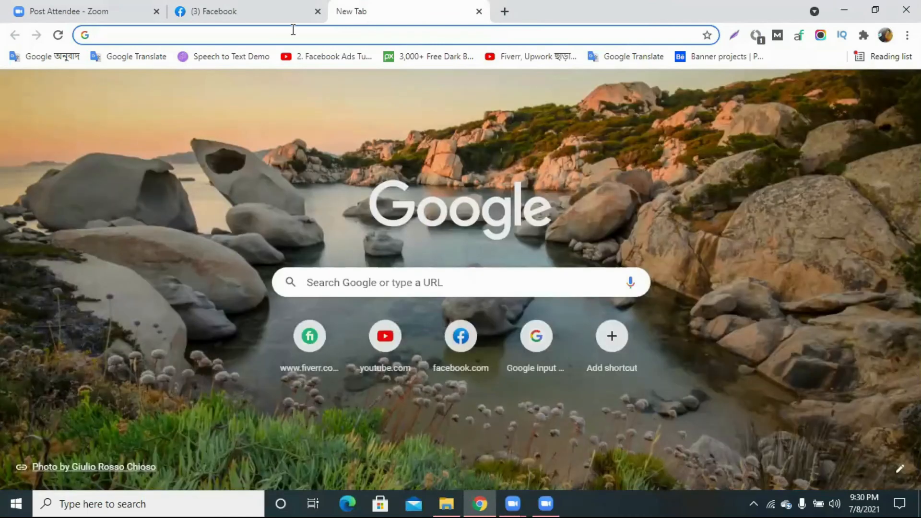
left_click(293, 30)
type("canva.com")
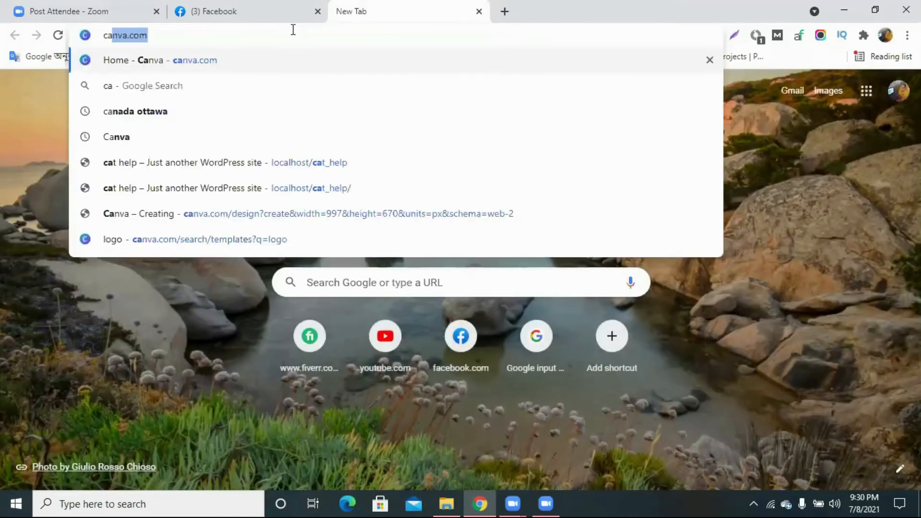
key("Return")
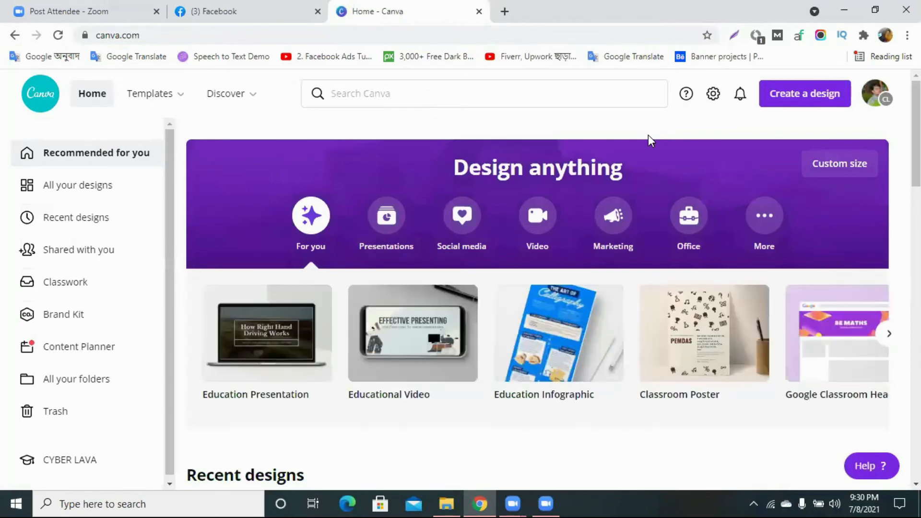
Create a blank custom-size Canva design of 997 × 670 px
scroll(649, 135, "down", 5)
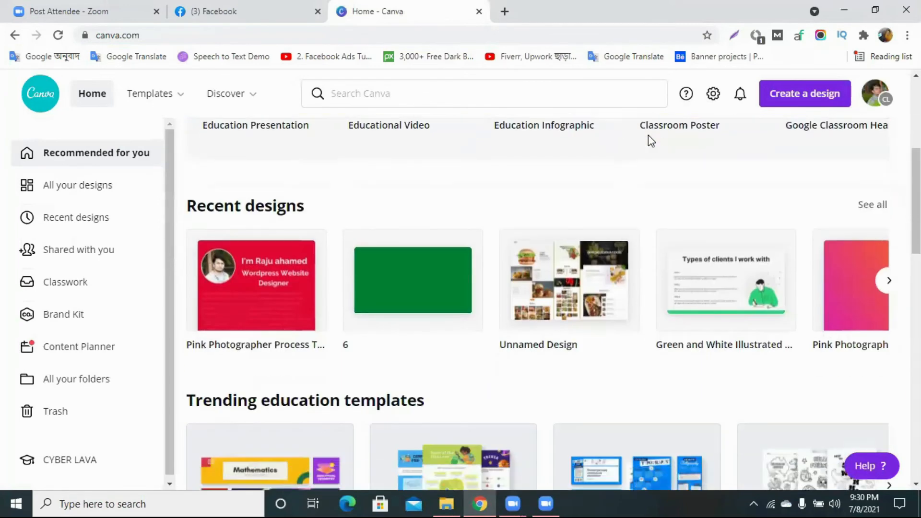
scroll(648, 135, "down", 3)
scroll(651, 140, "up", 5)
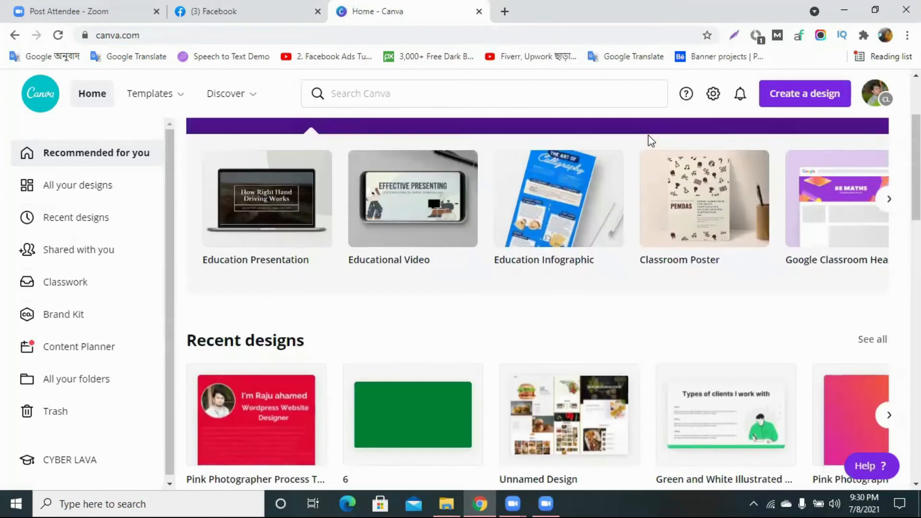
left_click(807, 98)
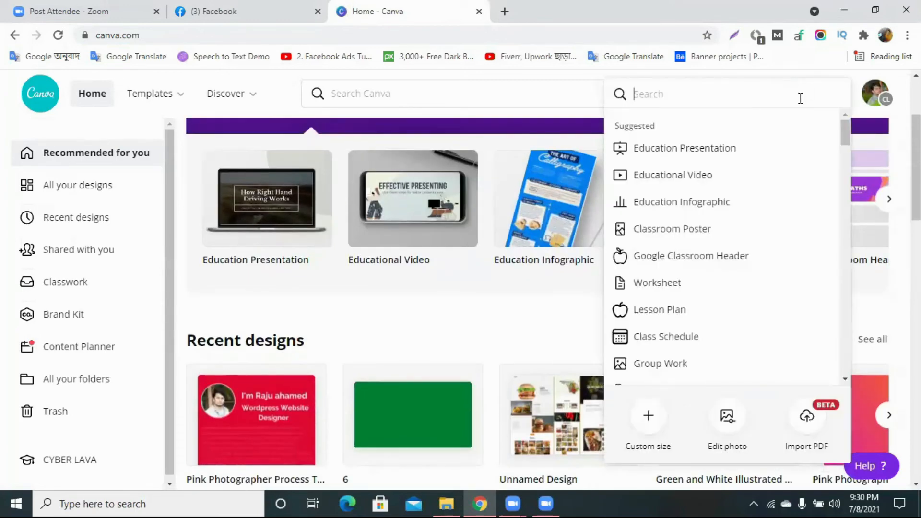
left_click(651, 428)
left_click(690, 245)
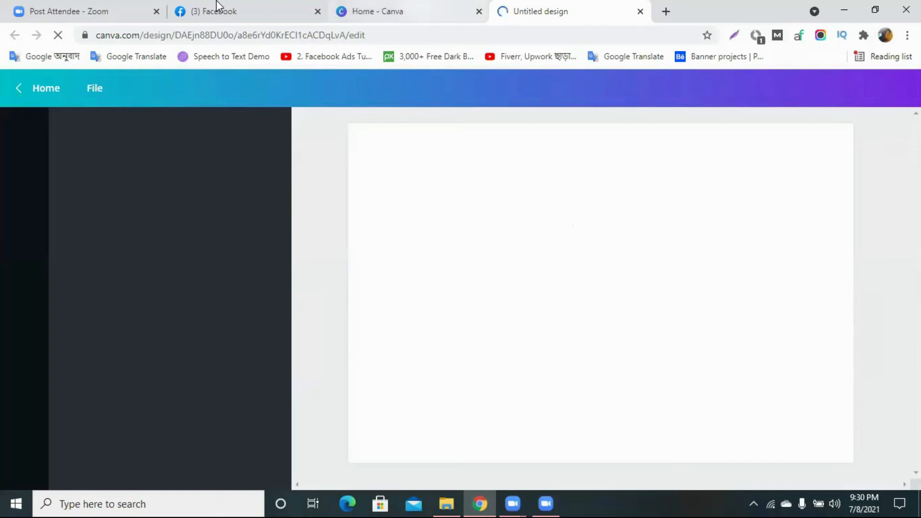
Switch from the new design to the open Facebook page
left_click(265, 7)
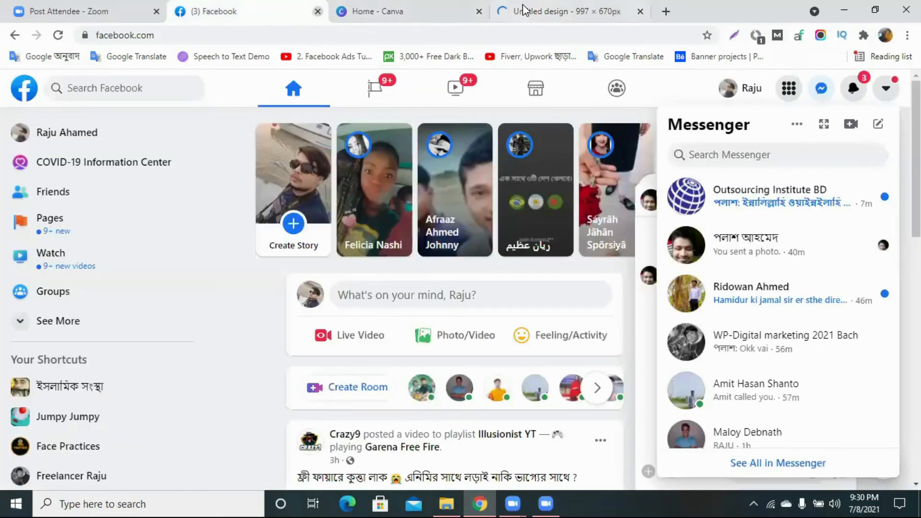
Close the Facebook page, return to the 997 × 670 px Canva design and insert the uploaded portrait photo
key("ctrl+w")
left_click(416, 6)
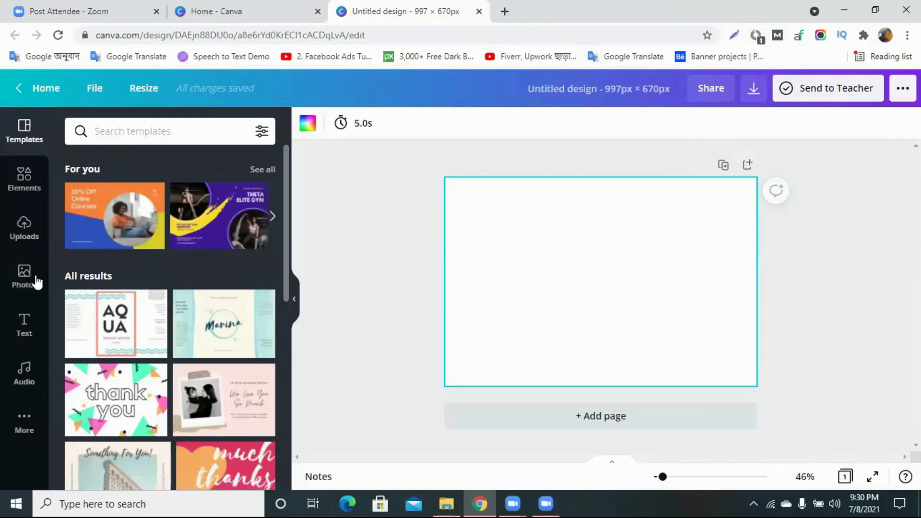
left_click(9, 223)
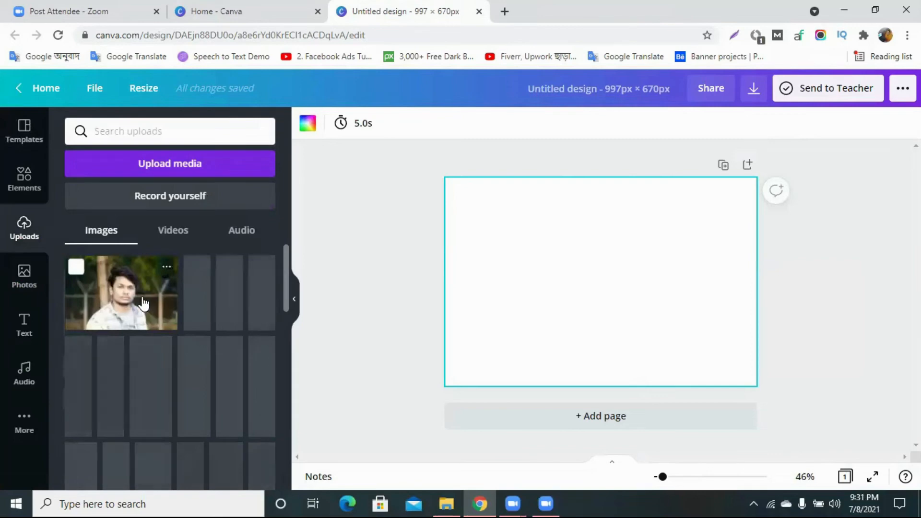
left_click(129, 311)
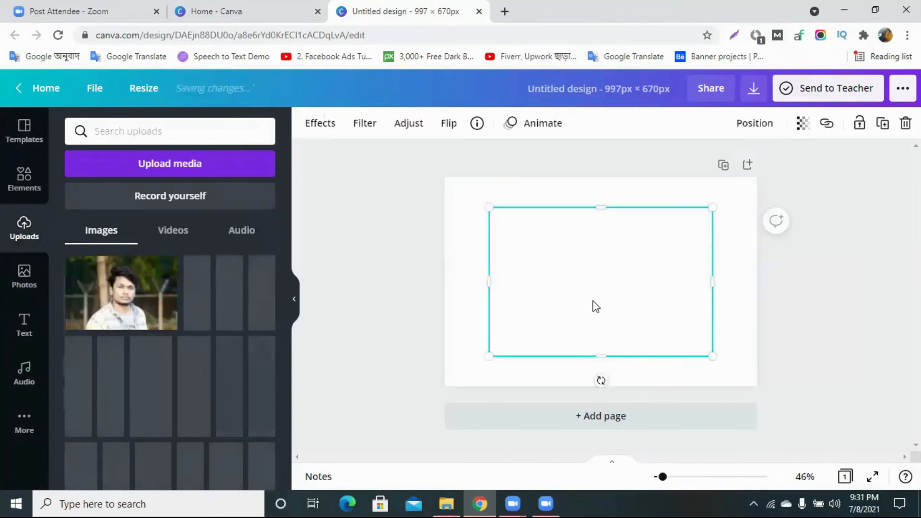
Enlarge the portrait photo beyond the page height and move it past the page's left edge
left_click_drag(541, 288, 515, 259)
left_click_drag(632, 318, 728, 461)
left_click_drag(609, 331, 549, 320)
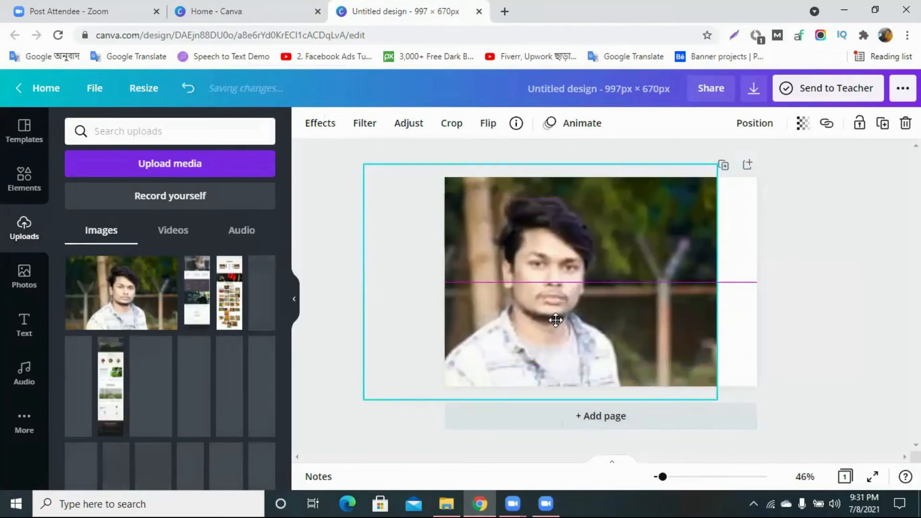
left_click(862, 310)
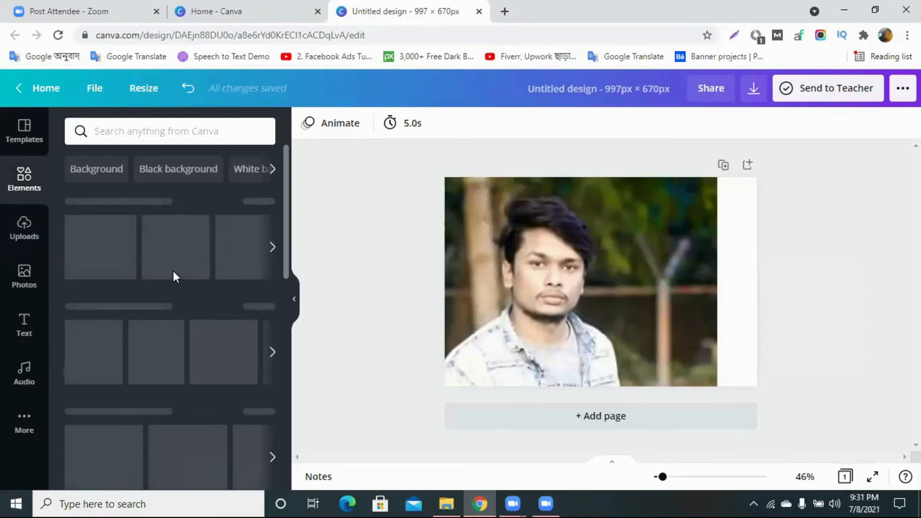
Shrink the portrait photo to the page's full height and shift it slightly left, leaving a blank strip beside it
left_click(574, 274)
left_click_drag(360, 161, 384, 176)
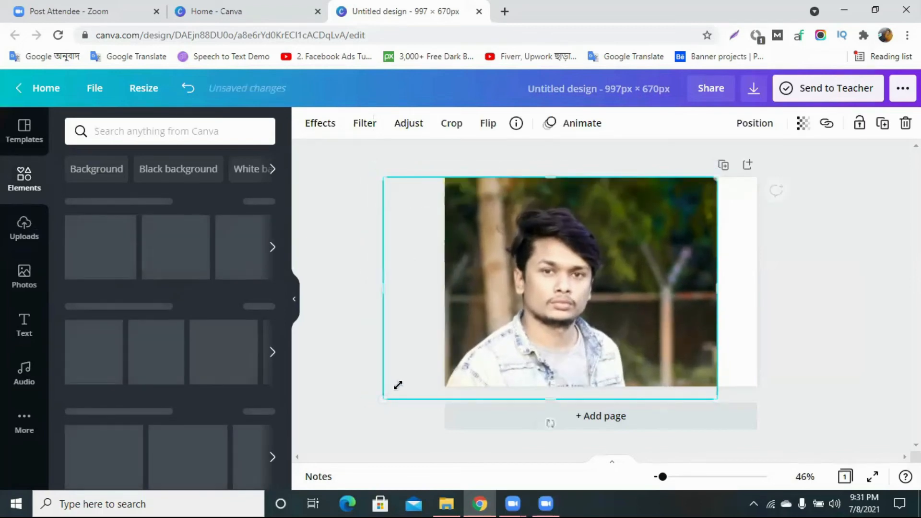
left_click_drag(528, 336, 518, 336)
left_click(366, 323)
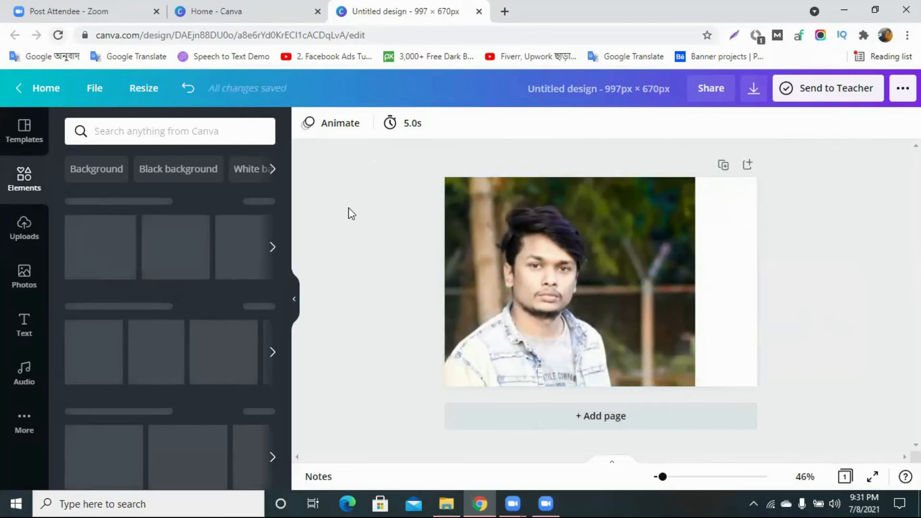
left_click(583, 200)
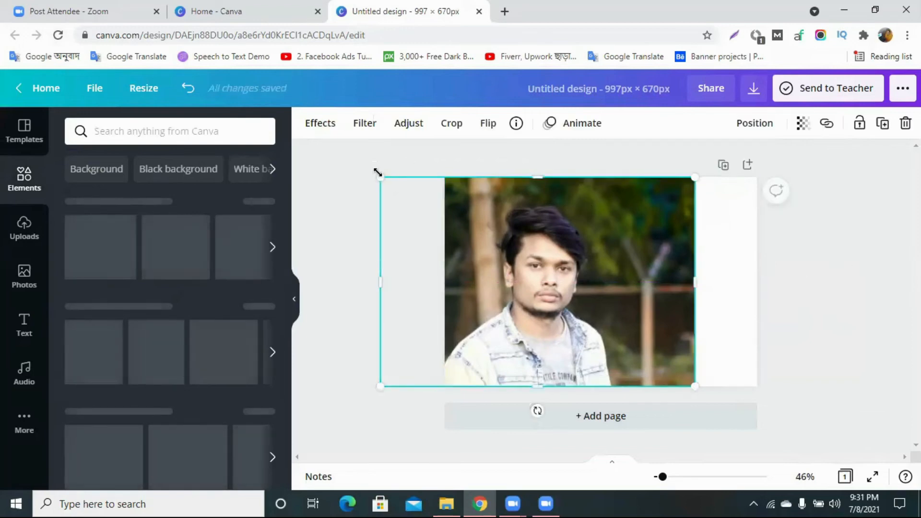
mouse_move(379, 176)
left_mouse_down()
mouse_move(352, 170)
mouse_move(379, 175)
left_mouse_up()
left_click(350, 171)
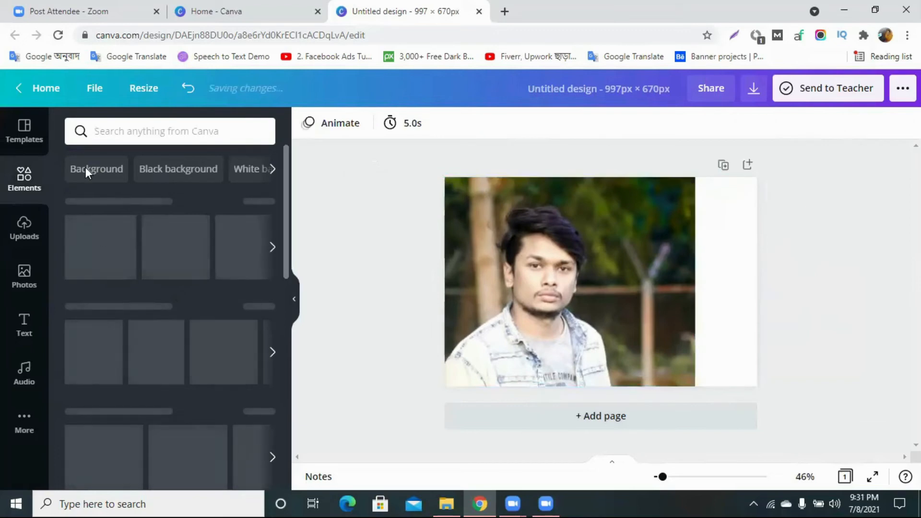
Reload the design, add a square shape and enlarge it to about 849 × 808 over the page's right side
left_click(58, 35)
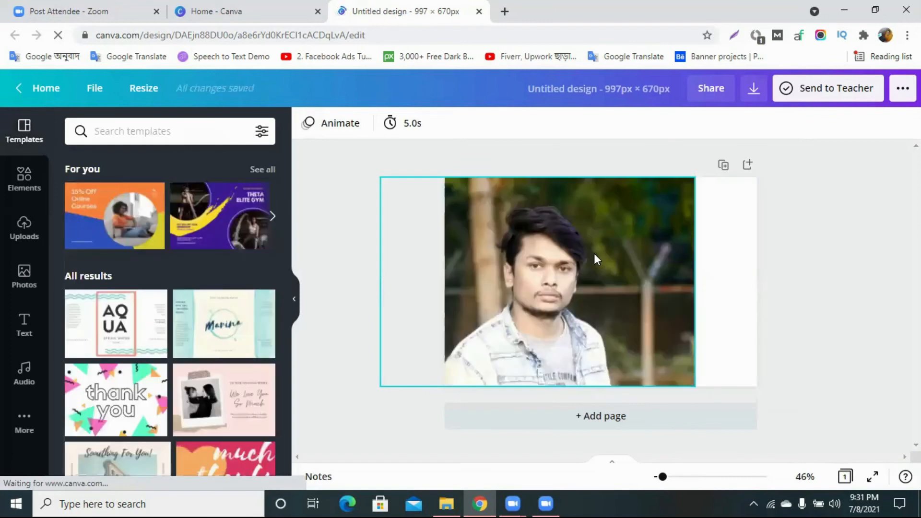
left_click(24, 180)
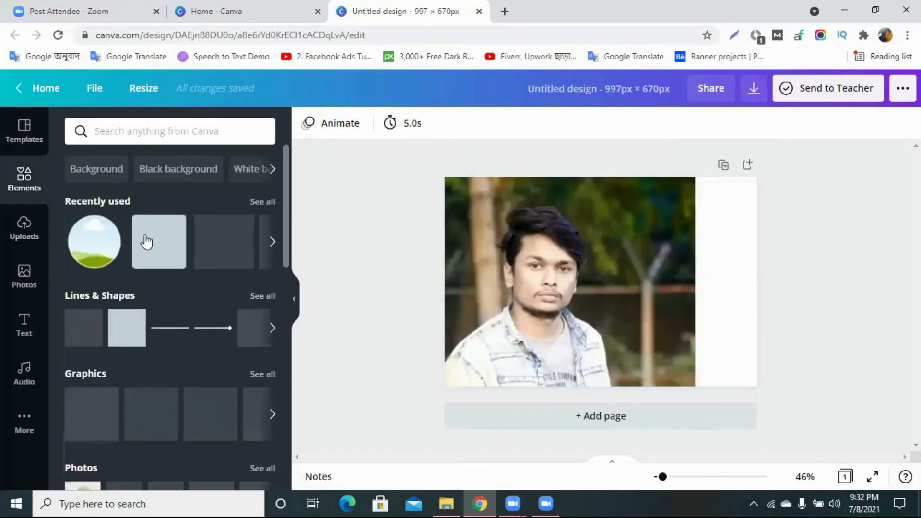
left_click(147, 249)
left_click_drag(596, 264, 665, 204)
left_click_drag(681, 282, 705, 418)
left_click_drag(795, 254, 782, 250)
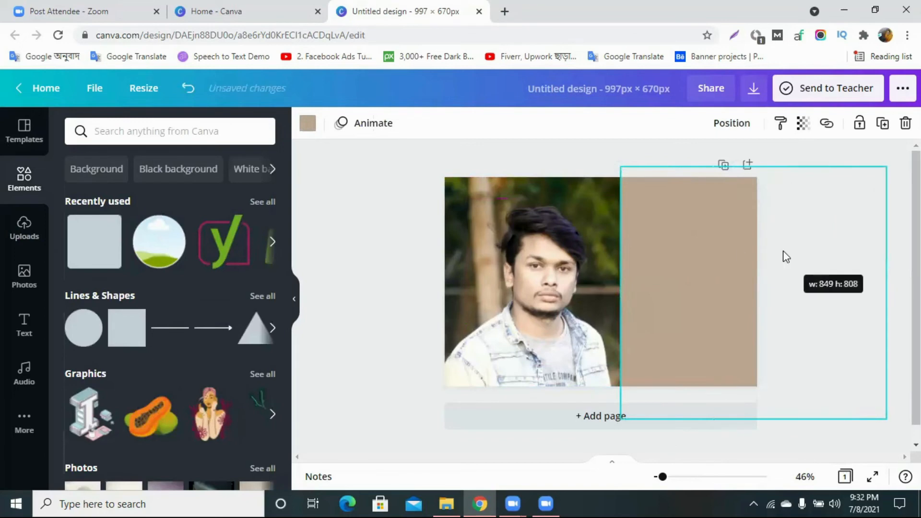
Shift the portrait photo and the square farther left, and fill the square with black
left_click_drag(619, 337, 543, 337)
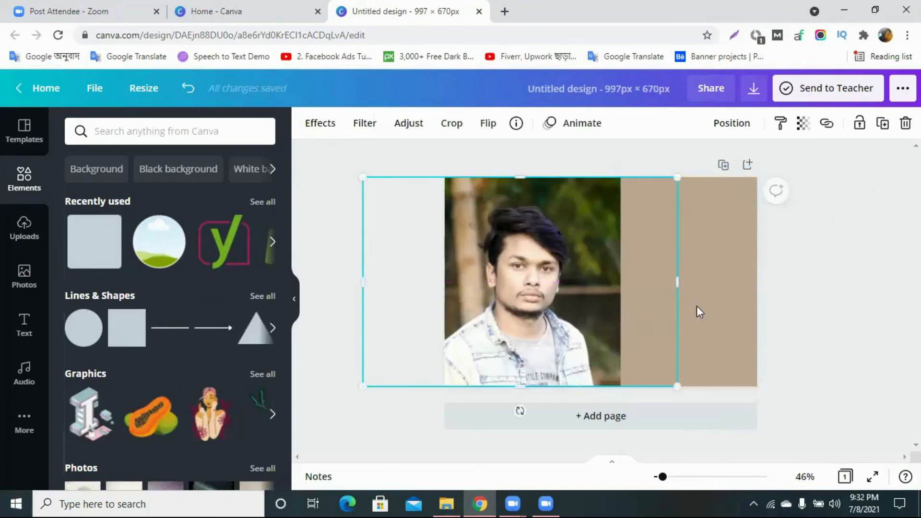
left_click_drag(735, 307, 706, 302)
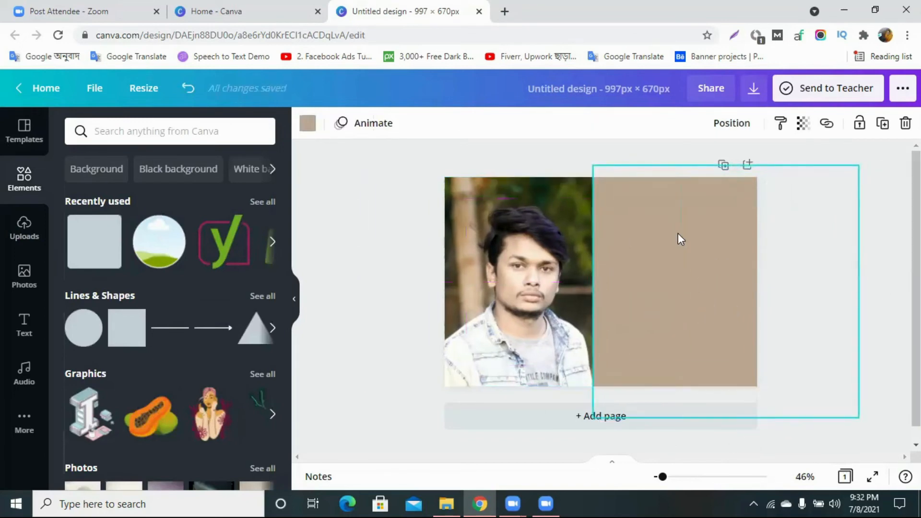
left_click(308, 124)
left_click(79, 398)
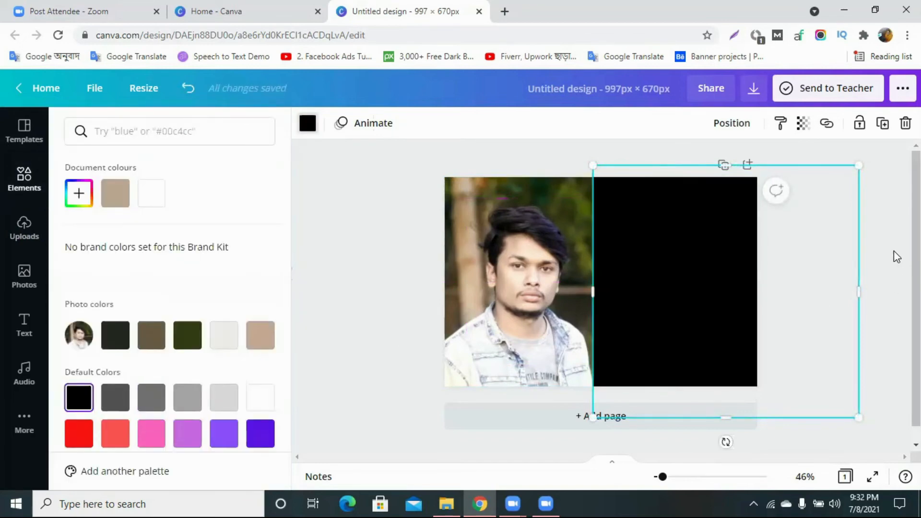
left_click(788, 255)
left_click(372, 208)
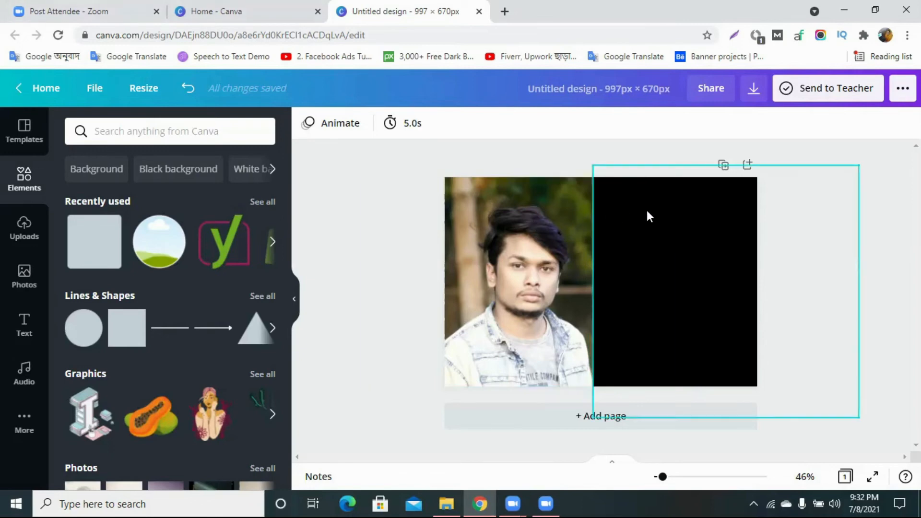
Search the elements for YOUTUBE, insert the YouTube wordmark logo and place it at the top of the black area
left_click(24, 228)
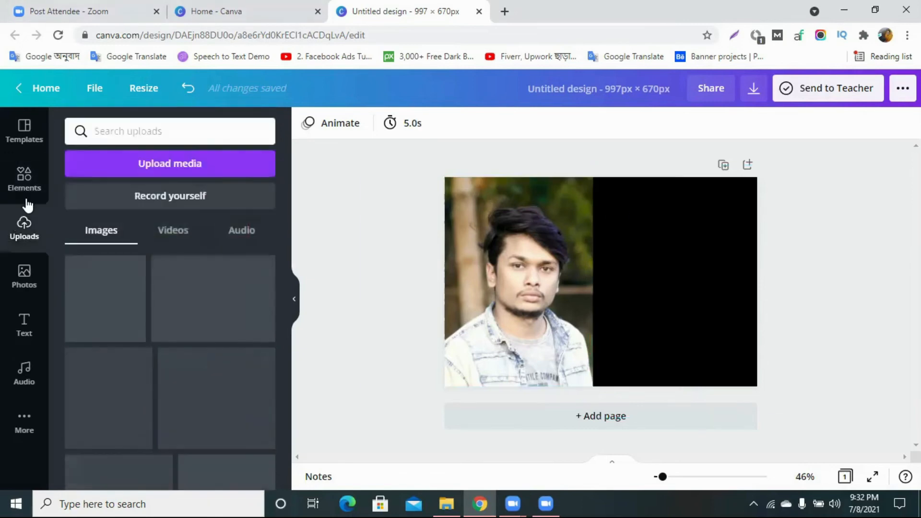
left_click(170, 126)
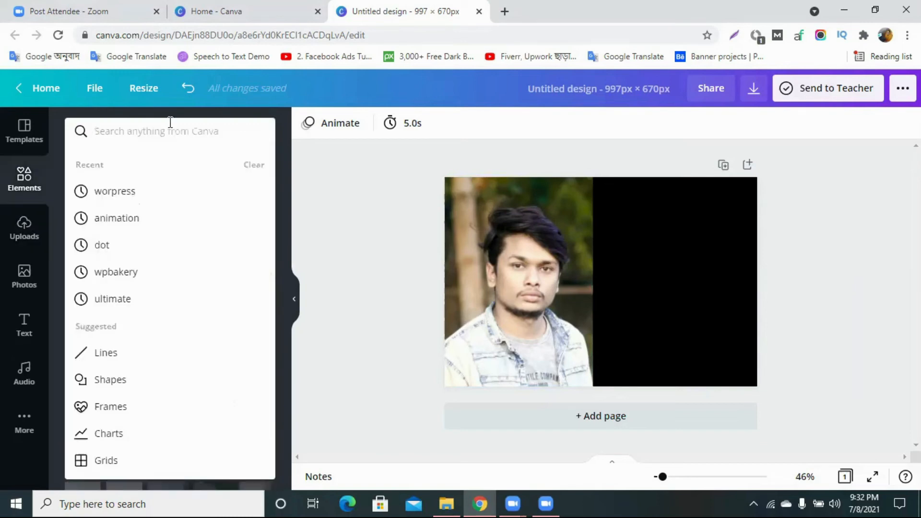
type("yout")
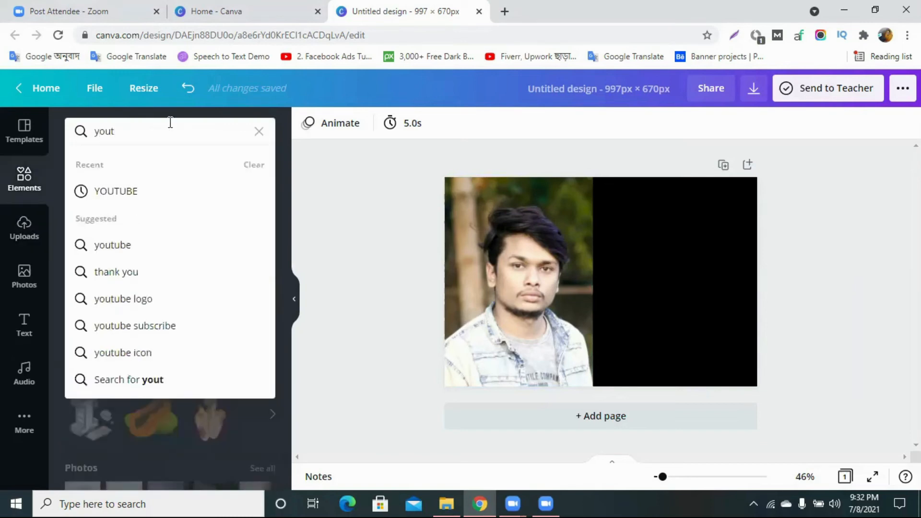
left_click(180, 197)
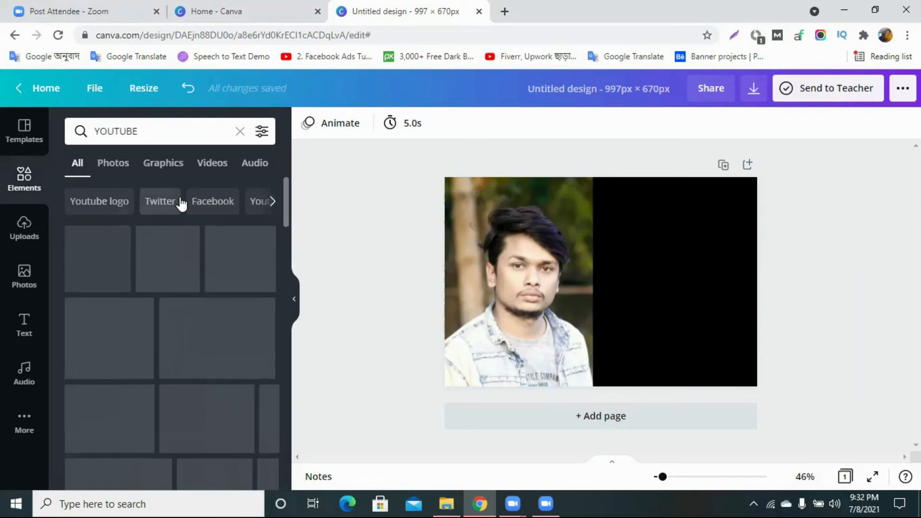
scroll(158, 307, "down", 3)
scroll(163, 313, "down", 5)
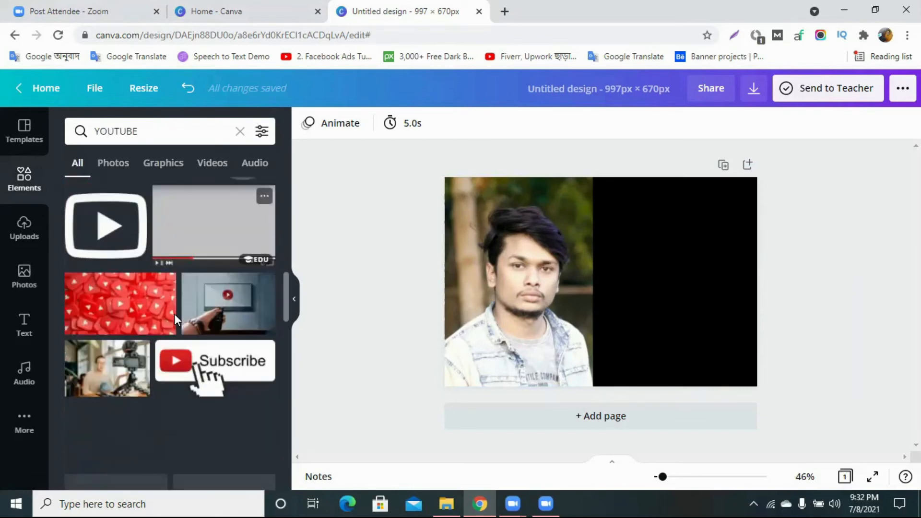
scroll(175, 317, "down", 6)
left_click(96, 281)
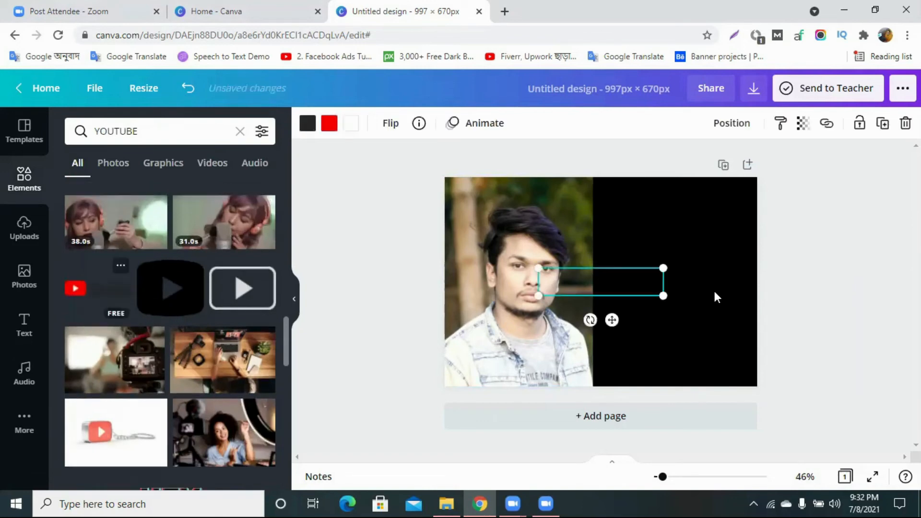
left_click_drag(670, 262, 702, 211)
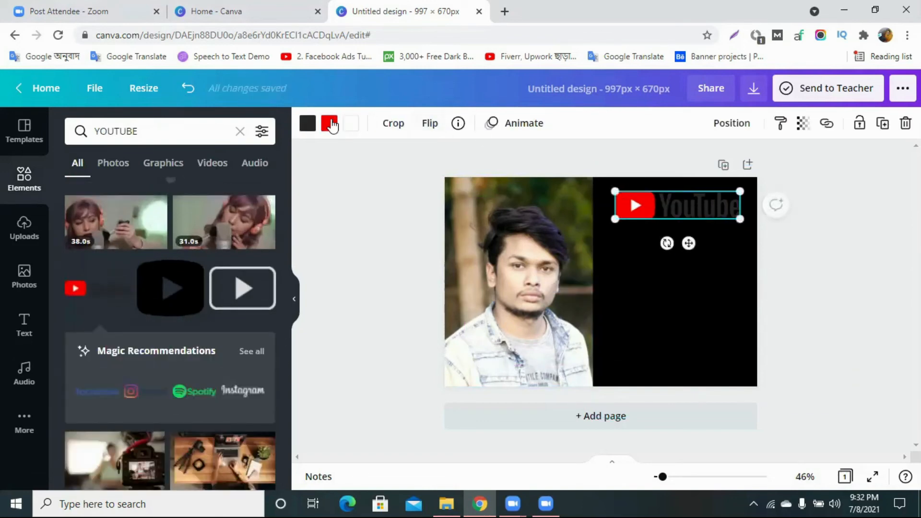
Recolour the YouTube logo's dark lettering to white and move the logo slightly upward
left_click(307, 126)
left_click(115, 198)
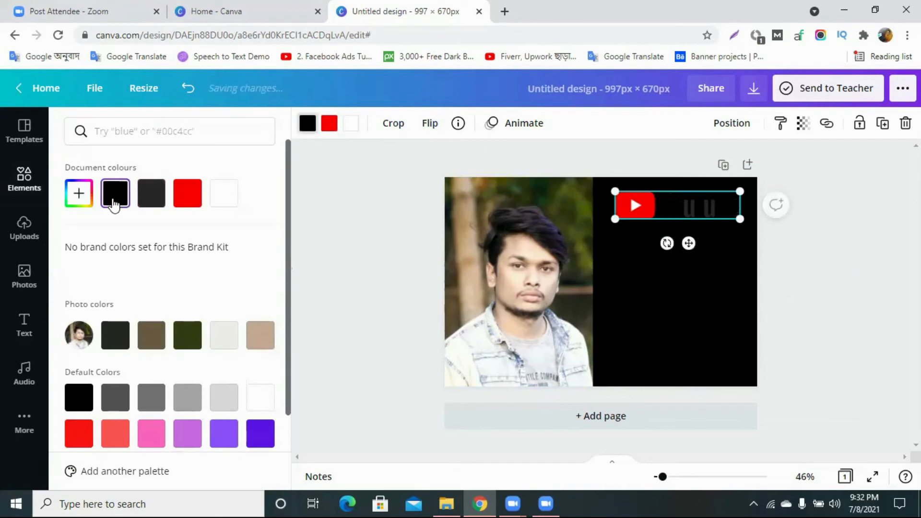
left_click(213, 205)
left_click(353, 131)
left_click(221, 201)
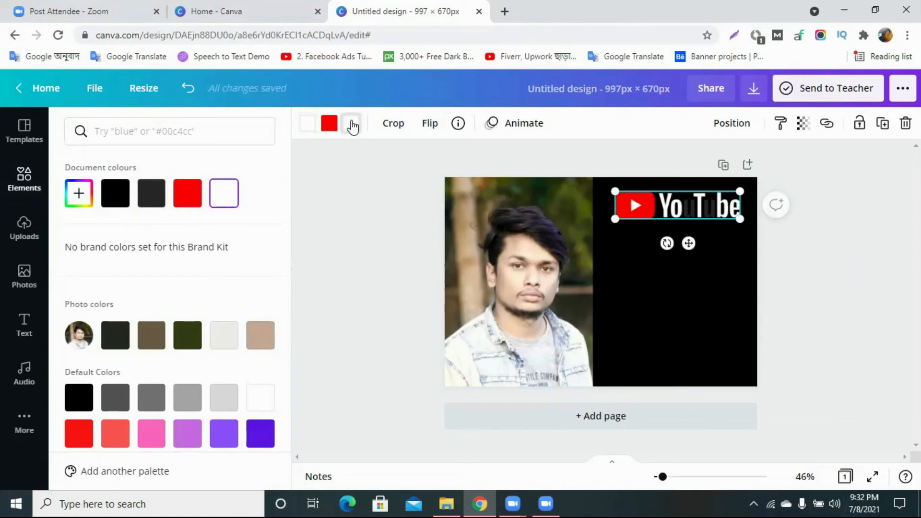
left_click(308, 123)
left_click(223, 193)
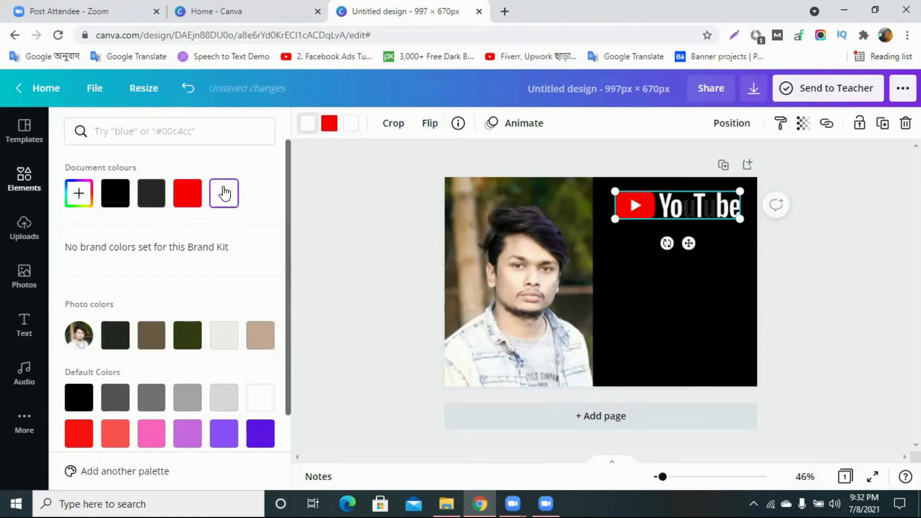
left_click(350, 122)
left_click(225, 195)
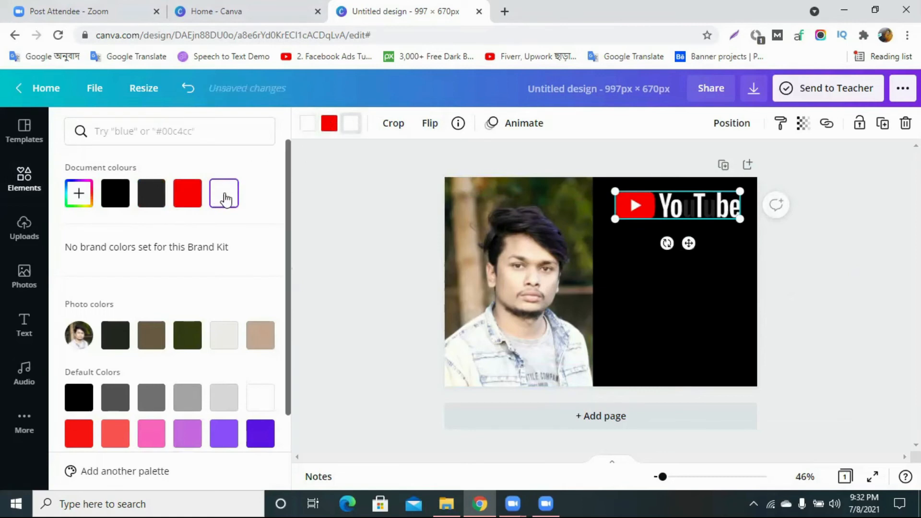
left_click_drag(742, 216, 742, 210)
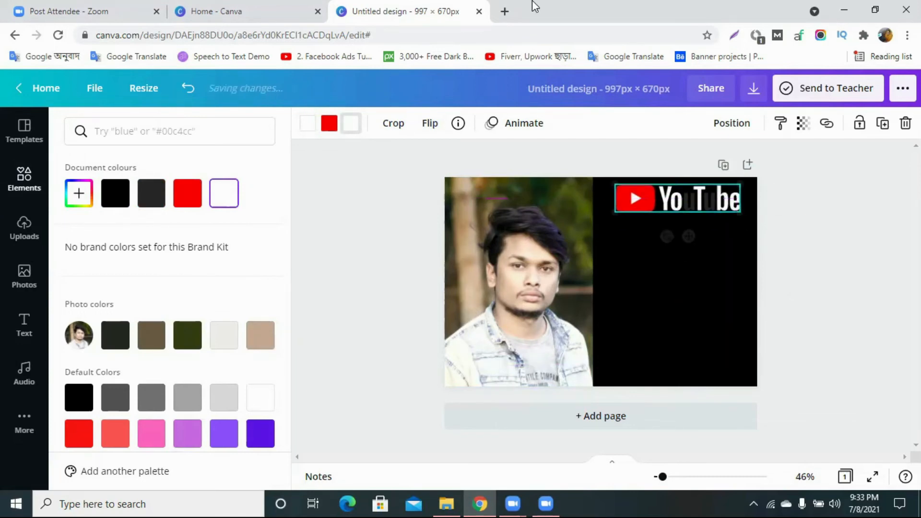
Open pngtree.com in a new browser tab
left_click(504, 11)
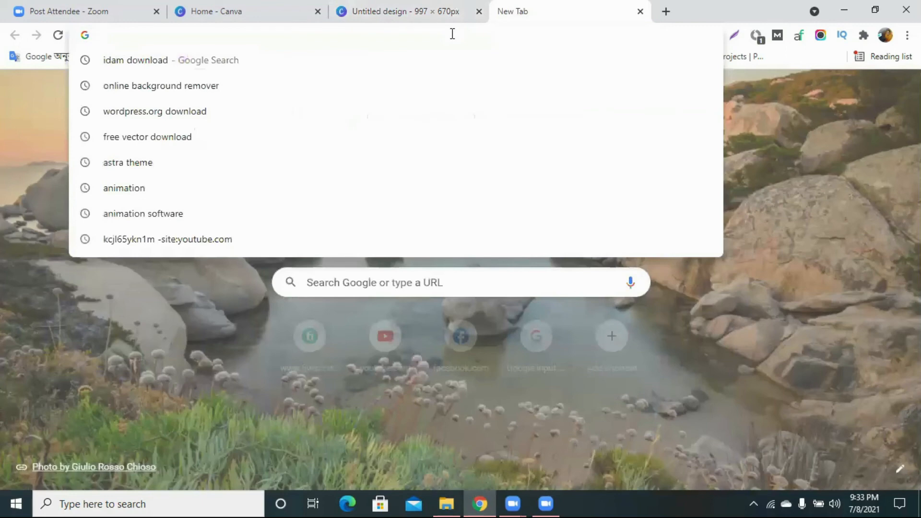
type("png")
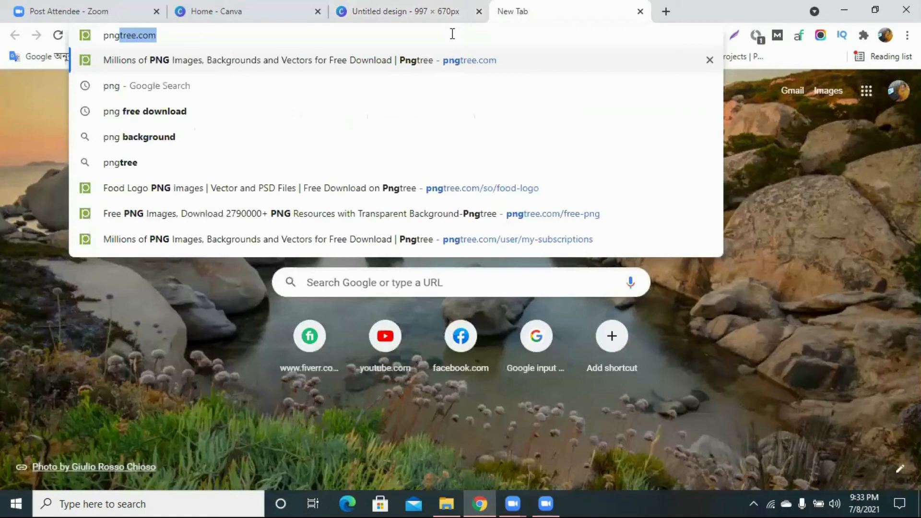
key("Return")
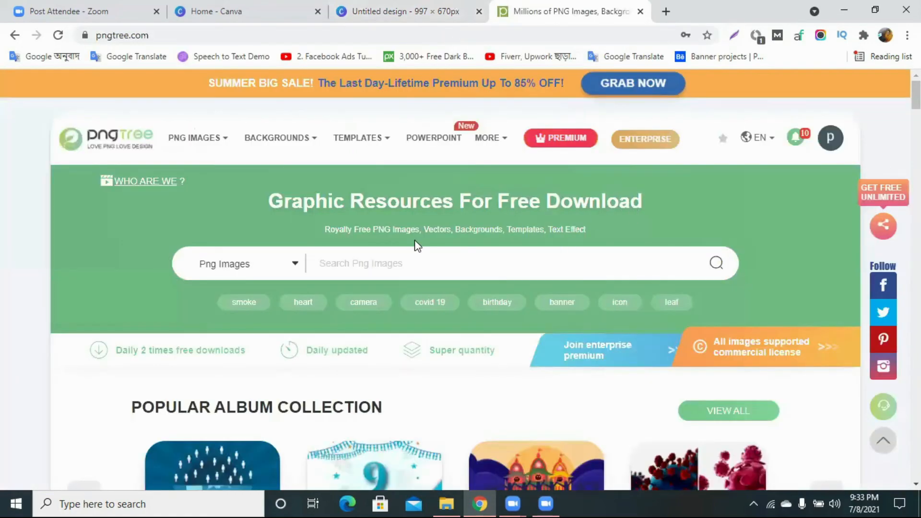
Look over the Pngtree home page and return to it from the lifetime plan offer
scroll(293, 262, "down", 2)
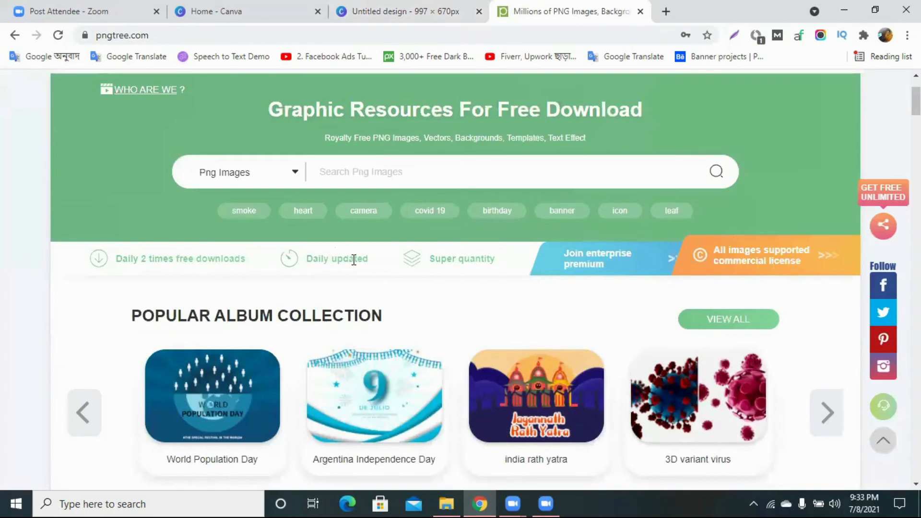
scroll(354, 259, "up", 2)
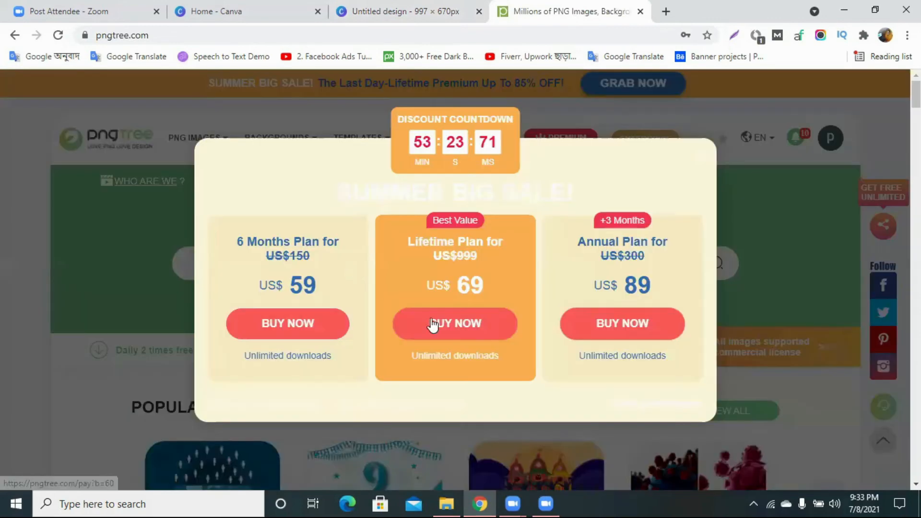
left_click(653, 168)
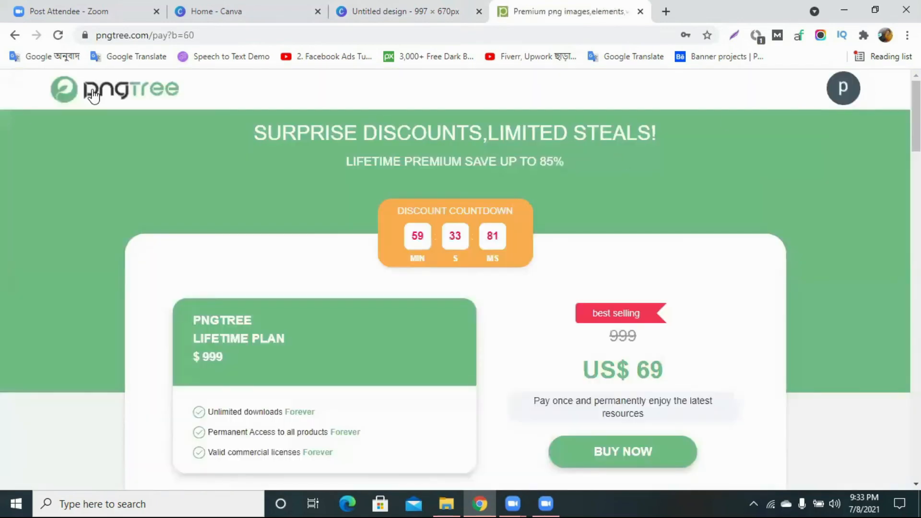
left_click(131, 90)
mouse_move(335, 136)
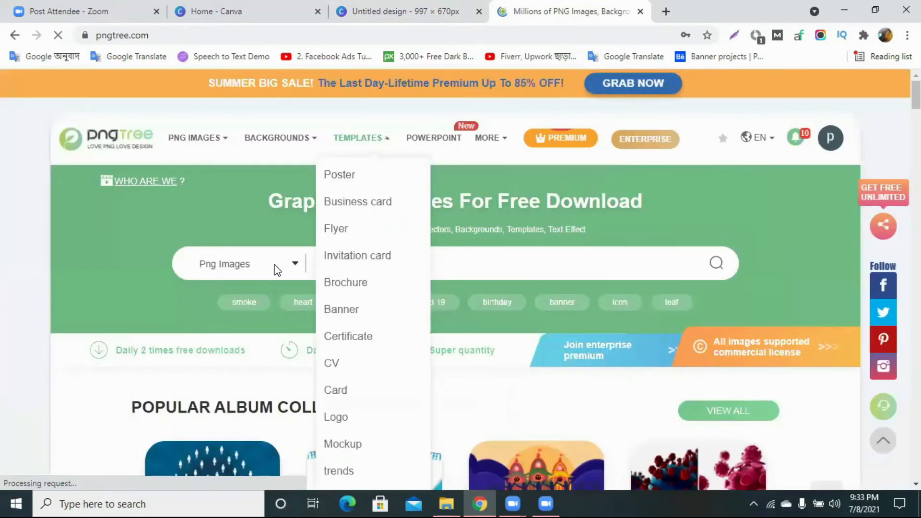
Search the Pngtree PNG images for "youtube"
left_click(375, 259)
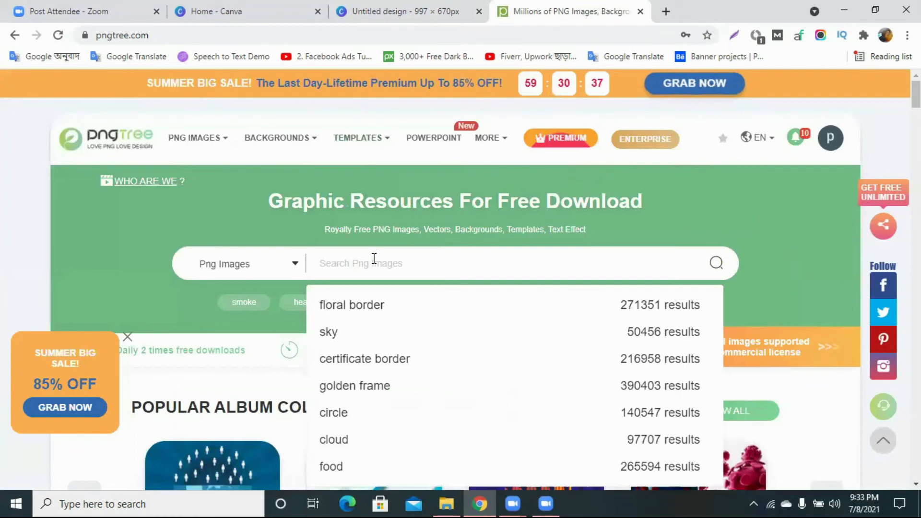
type("yop")
key("BackSpace")
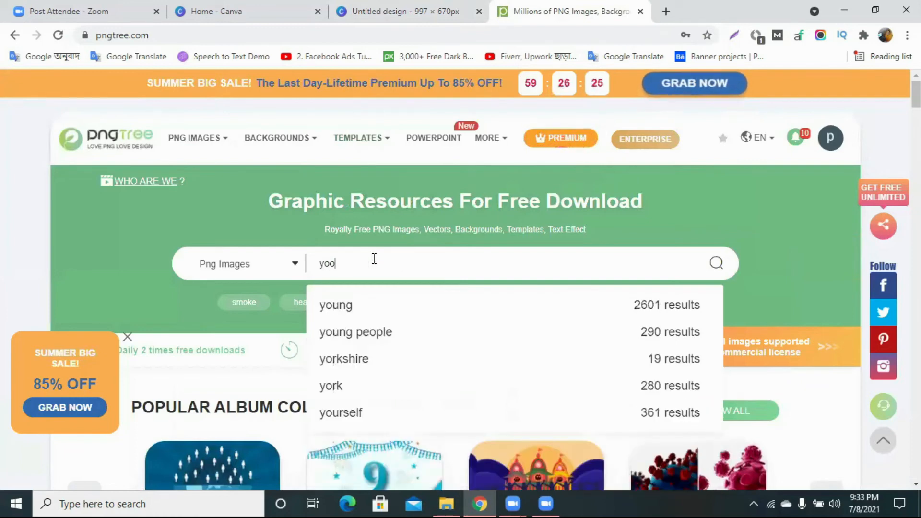
type("u")
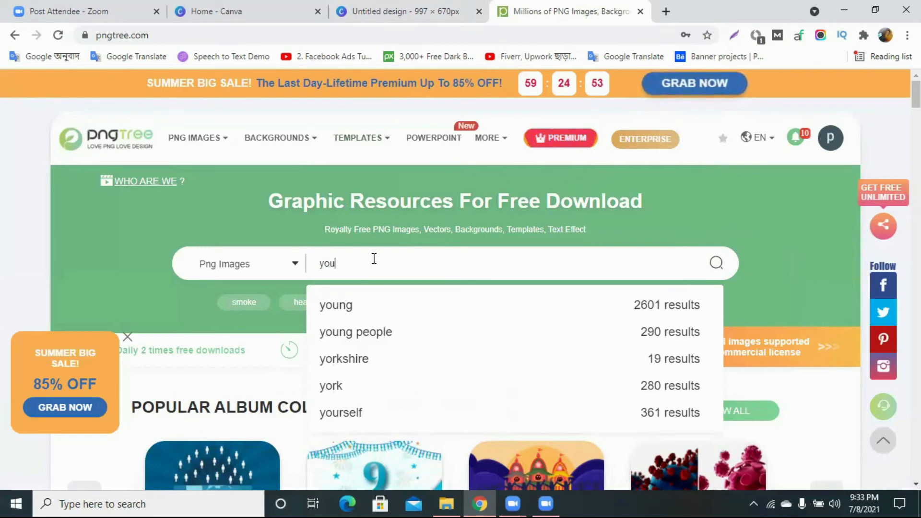
type("tube")
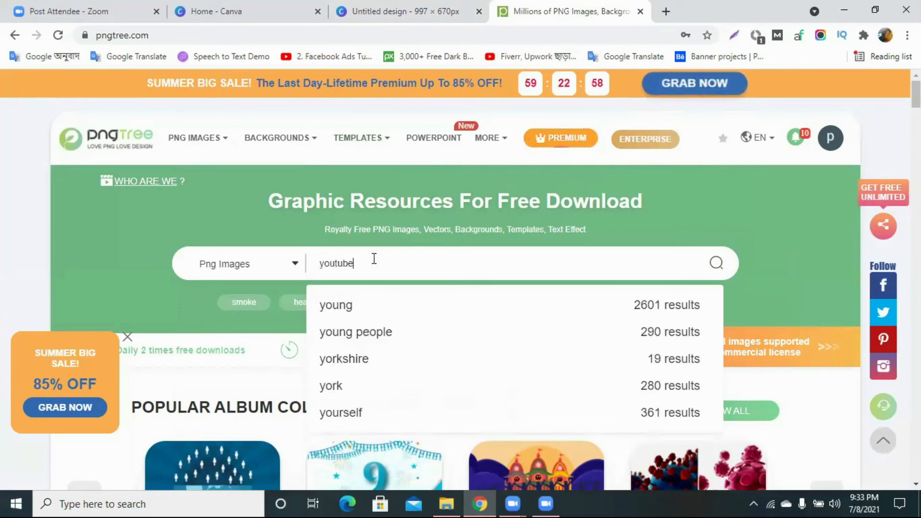
key("Return")
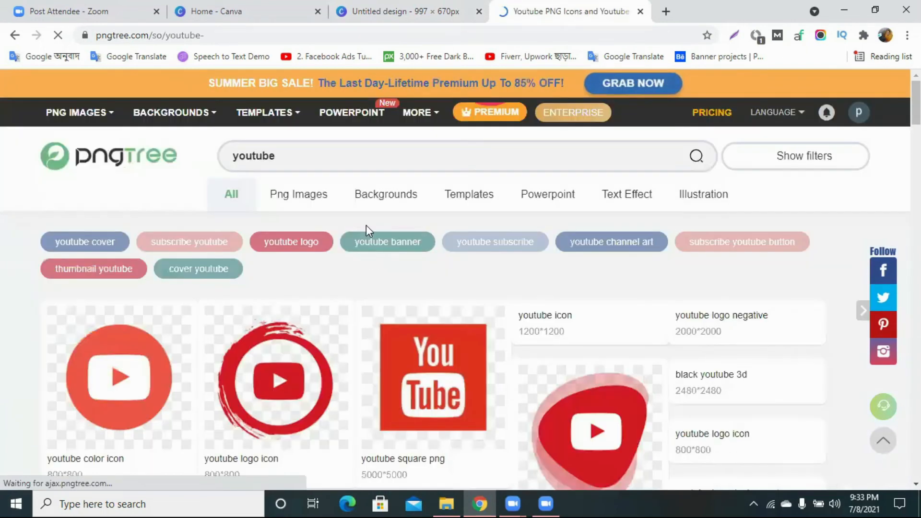
Look through the first two pages of YouTube PNG results for a suitable logo
scroll(492, 290, "down", 3)
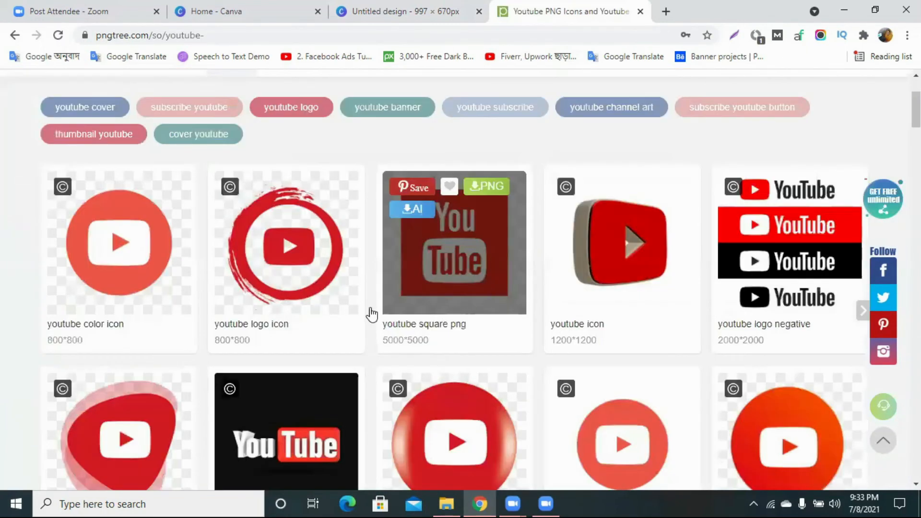
scroll(620, 276, "down", 10)
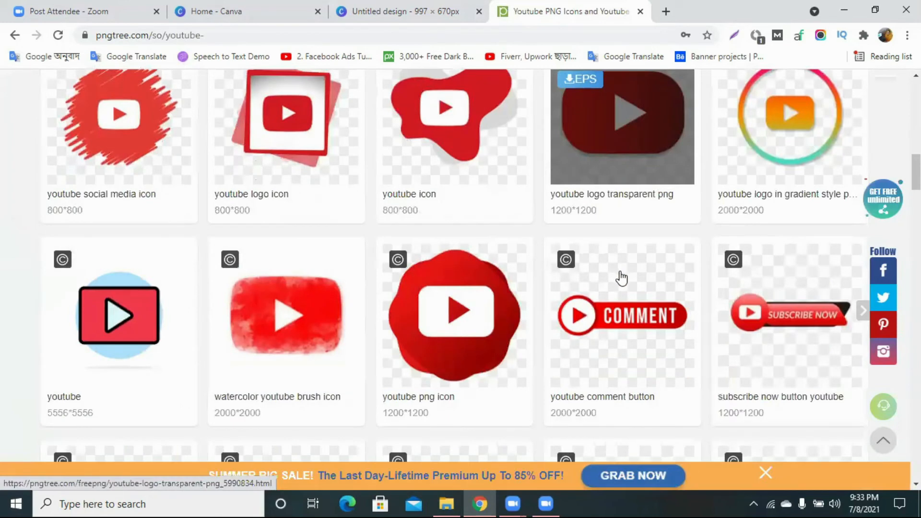
scroll(622, 277, "down", 5)
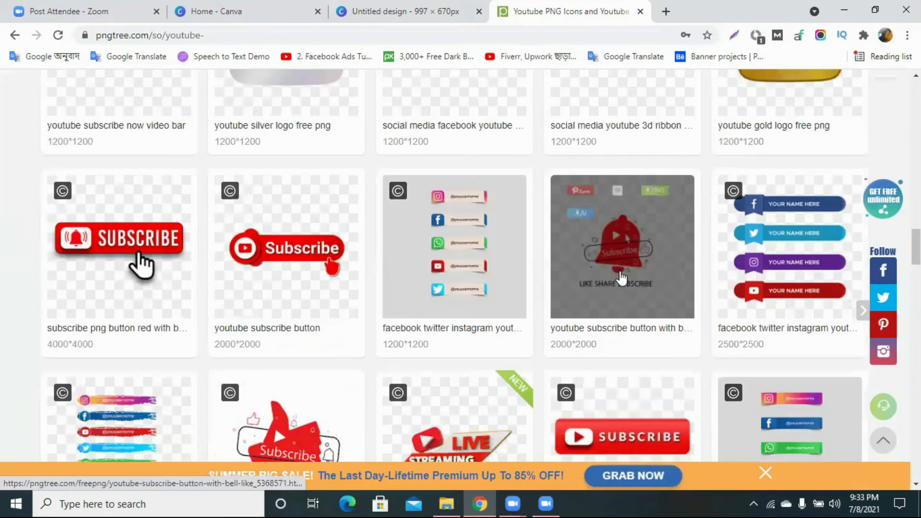
scroll(621, 277, "down", 5)
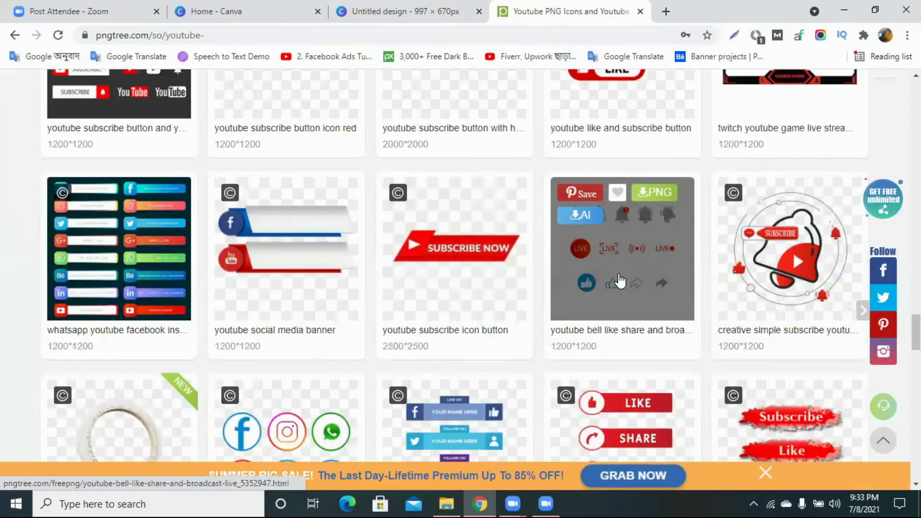
scroll(621, 278, "down", 8)
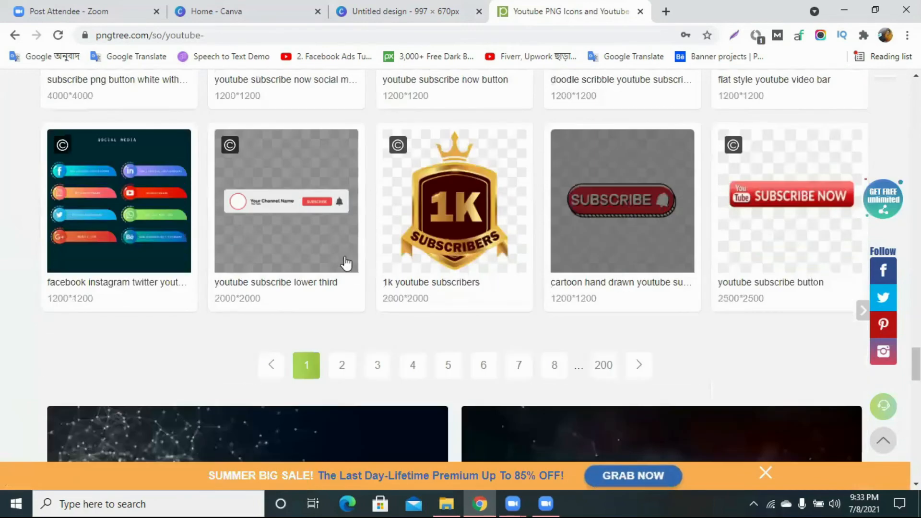
left_click(341, 366)
scroll(342, 283, "up", 3)
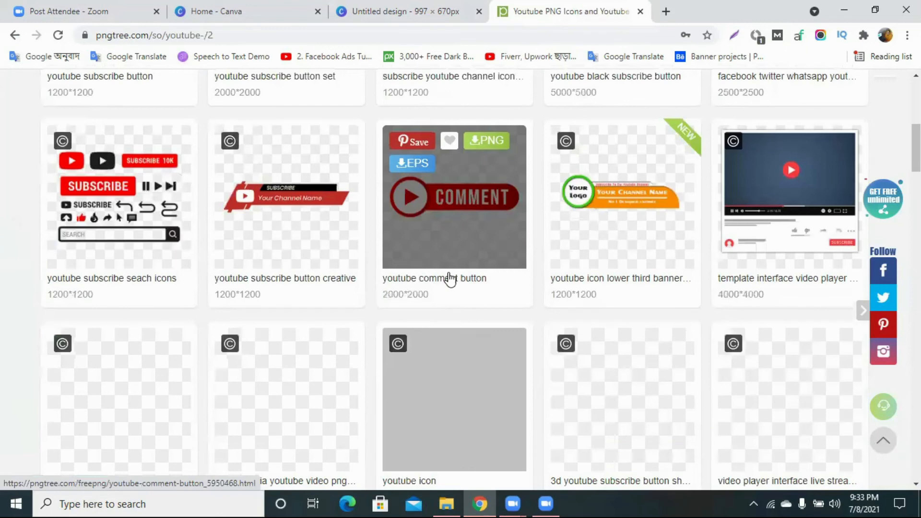
scroll(427, 283, "down", 10)
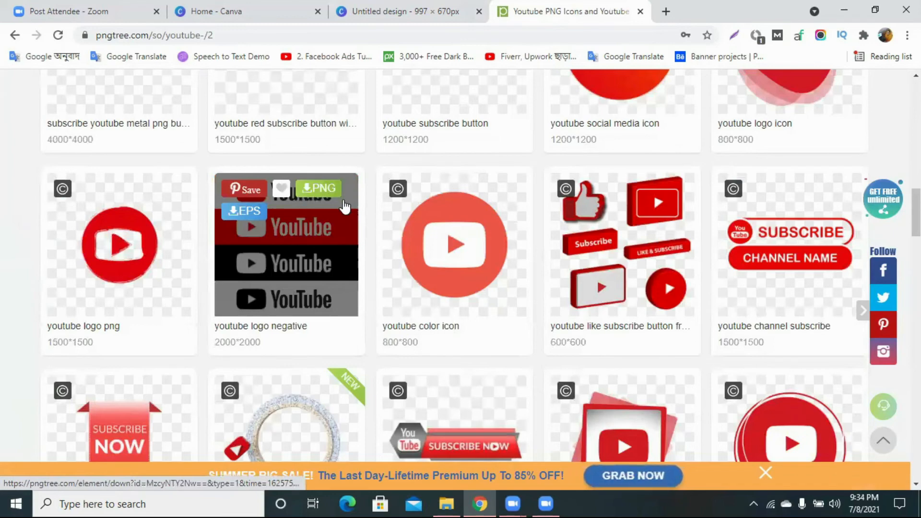
Download the "youtube logo negative" PNG with the free option, and close the image viewer and the download page
left_click(329, 188)
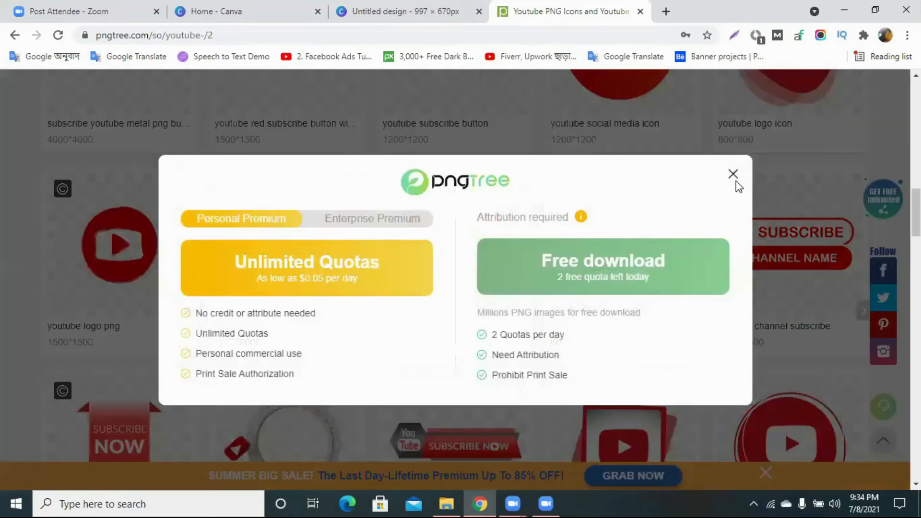
left_click(733, 177)
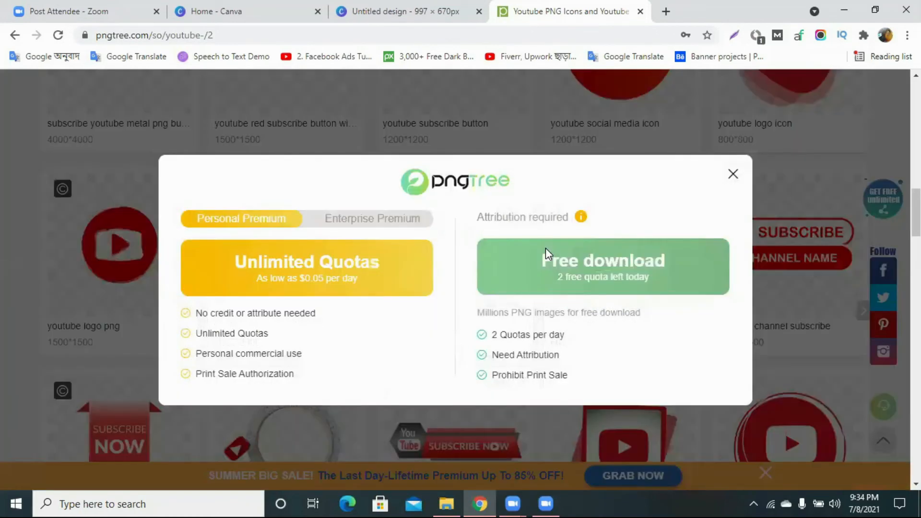
left_click(547, 254)
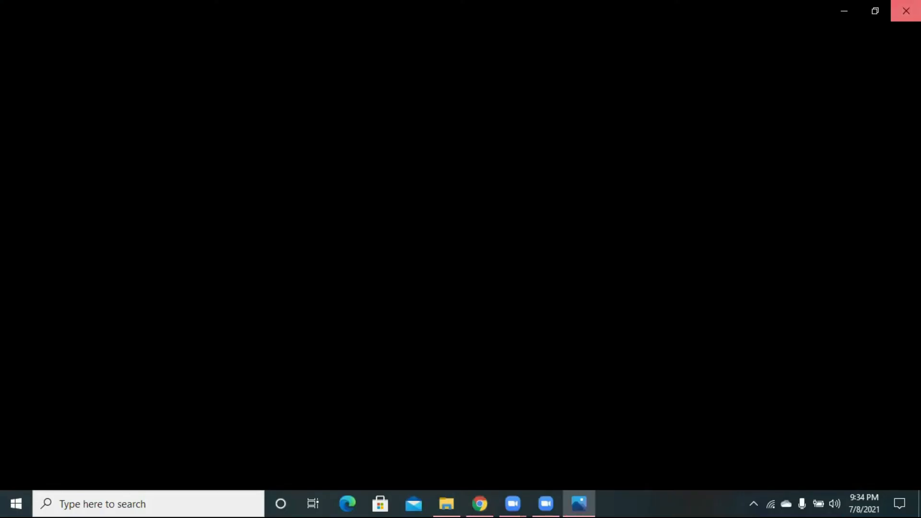
left_click(905, 8)
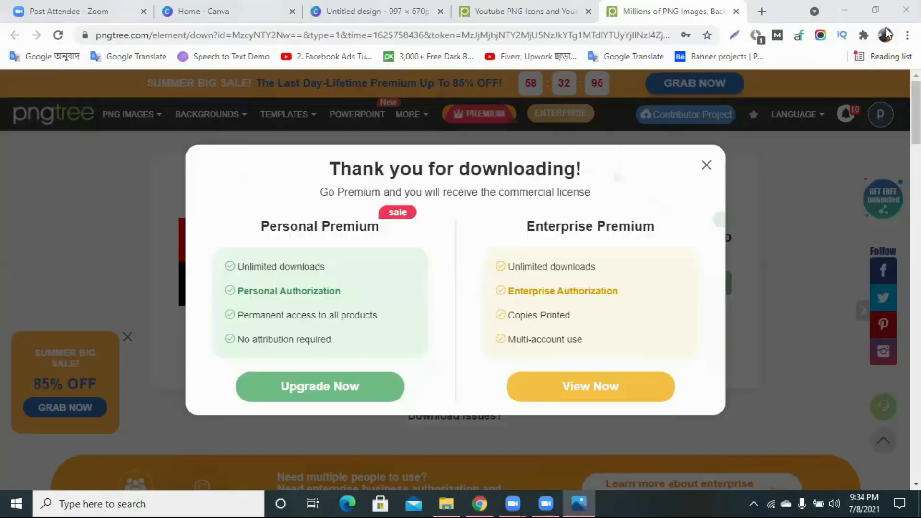
left_click(736, 11)
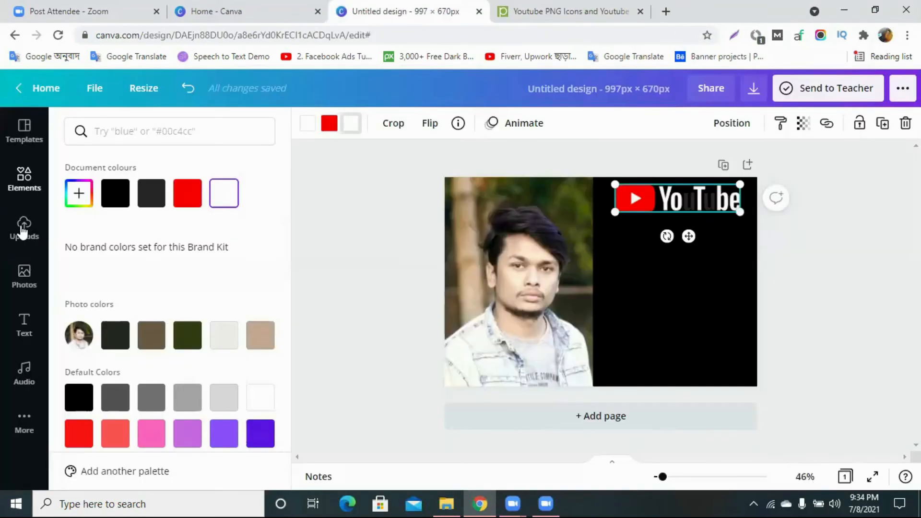
Upload the file 1024px-Logo_of_YouTube_(2015-2017).svg from the booooooo folder to the Canva uploads
left_click(20, 230)
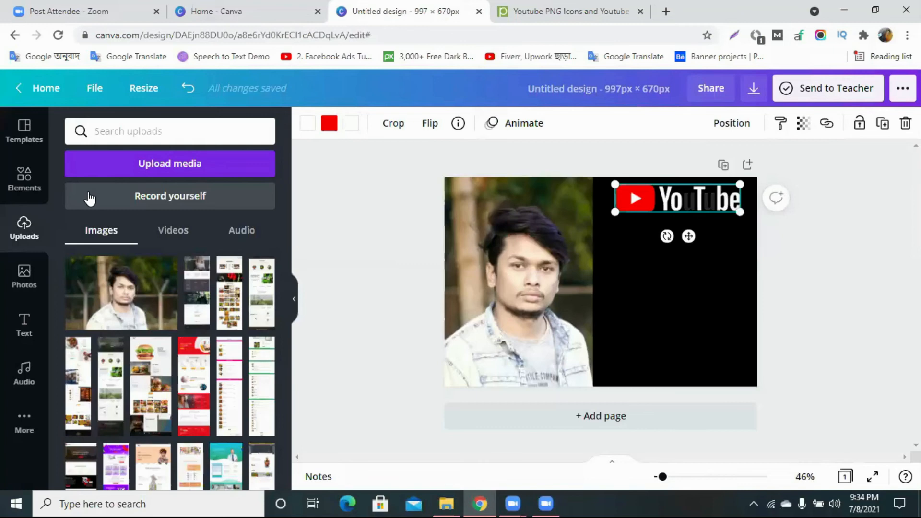
left_click(119, 186)
left_click(92, 203)
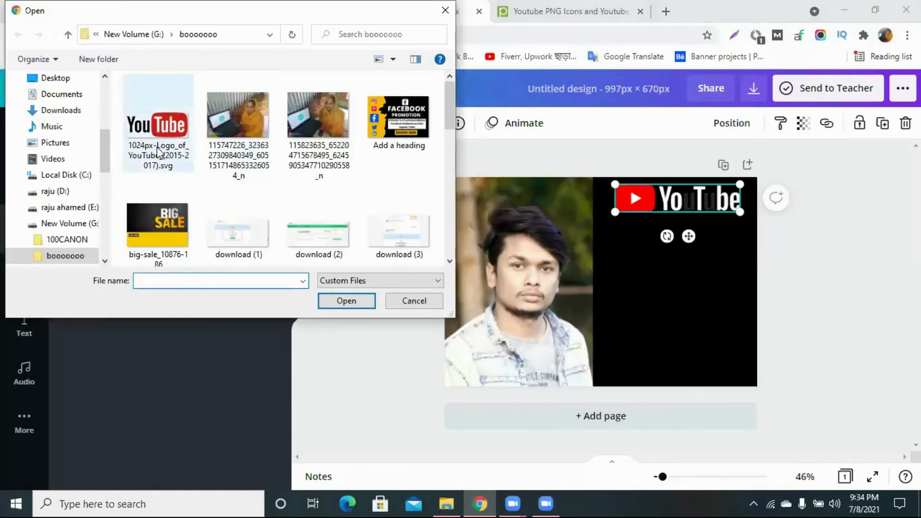
left_click(135, 144)
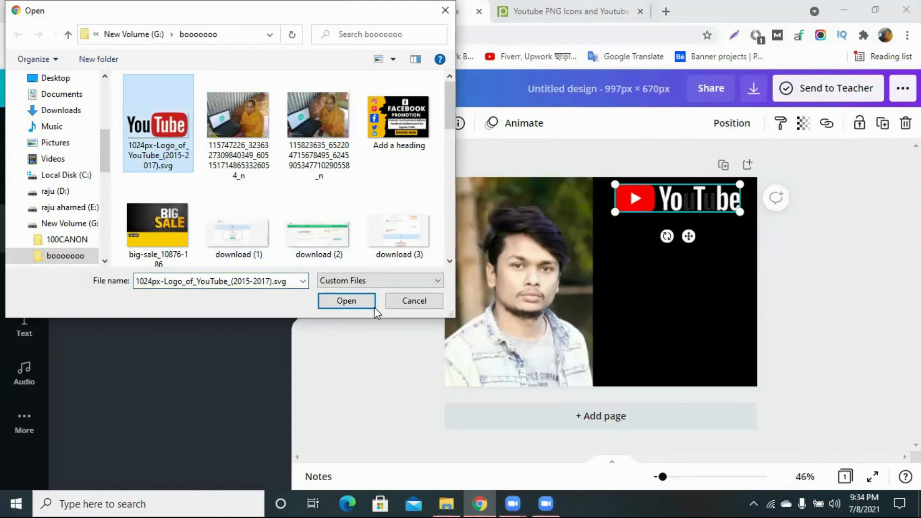
left_click(342, 300)
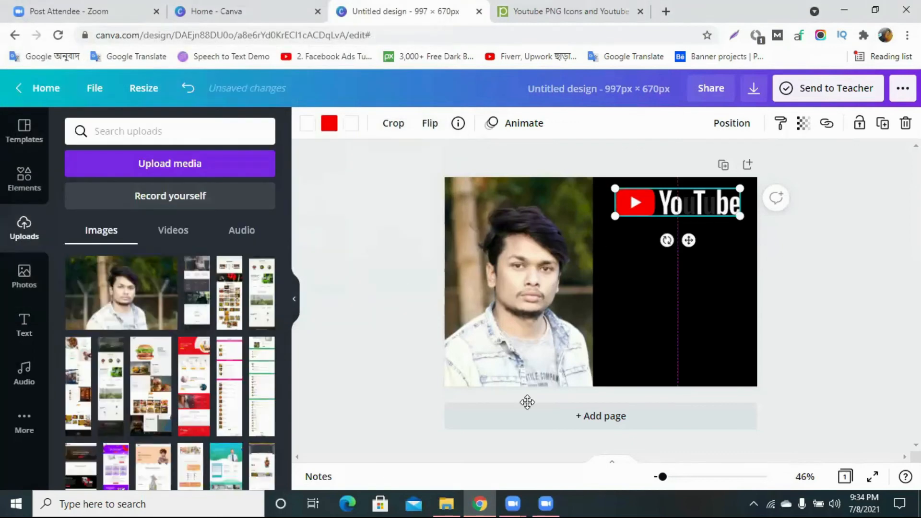
Delete the YouTube wordmark from the design and place the uploaded YouTube logo over the black panel instead
key("Delete")
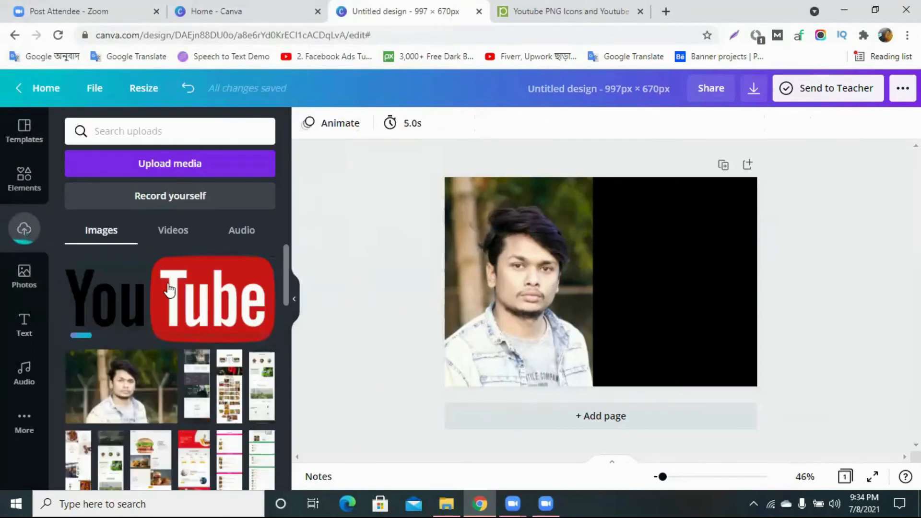
left_click(189, 302)
left_click_drag(689, 236, 784, 188)
Set the YouTube logo's contrast to 100 and shrink it to fit the upper part of the black panel
left_click(411, 126)
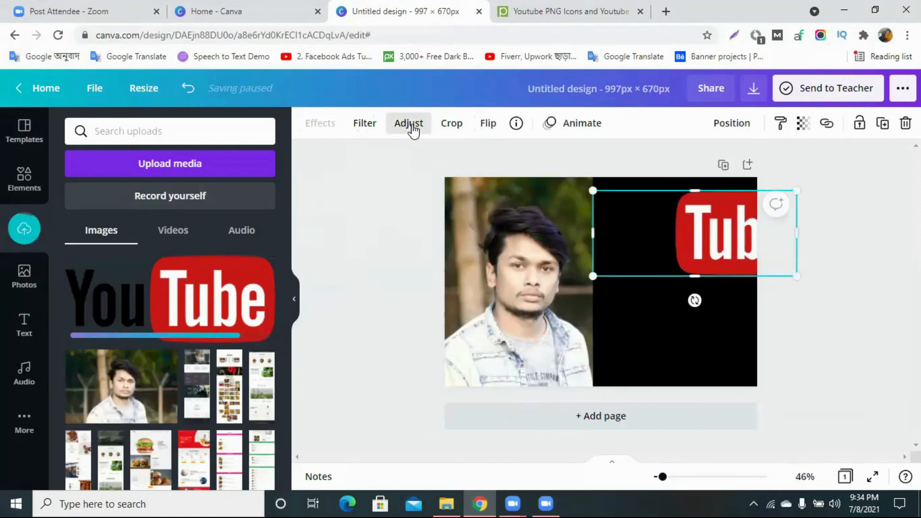
left_click_drag(188, 188, 321, 192)
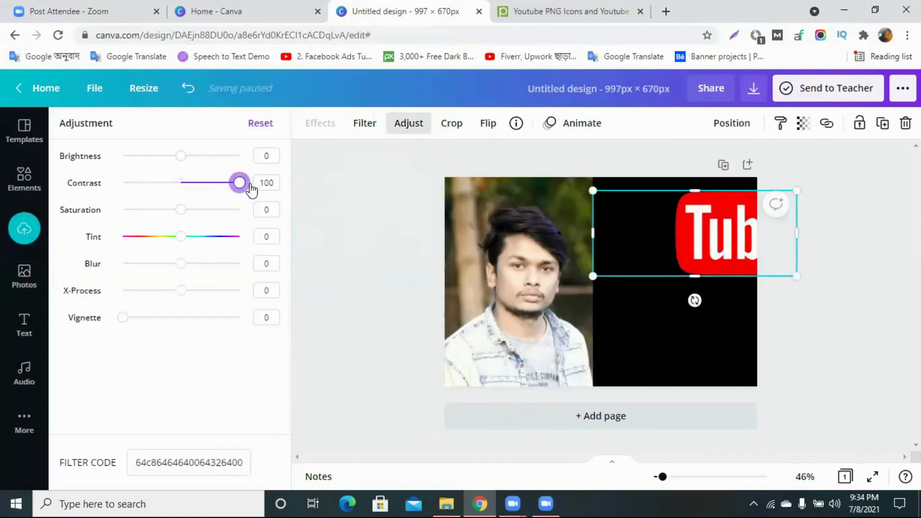
left_click_drag(712, 243, 593, 235)
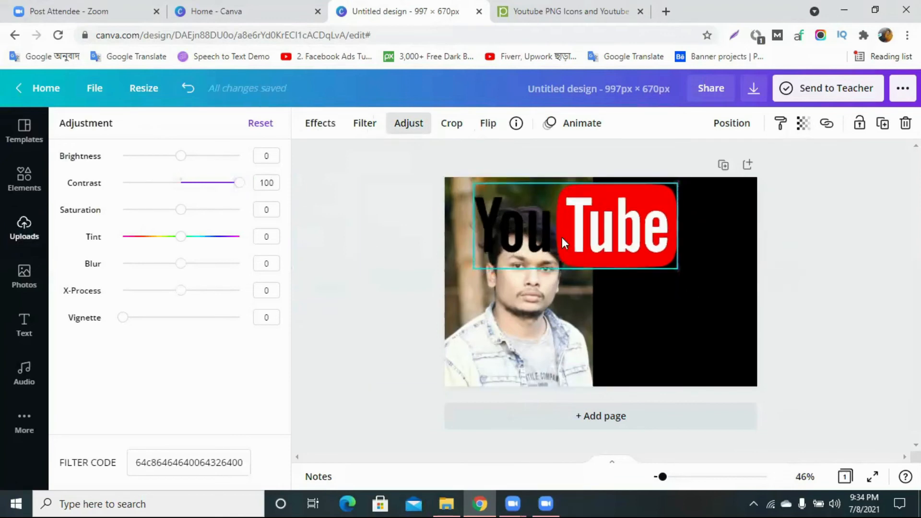
left_click_drag(482, 231, 719, 234)
left_click_drag(629, 268, 699, 213)
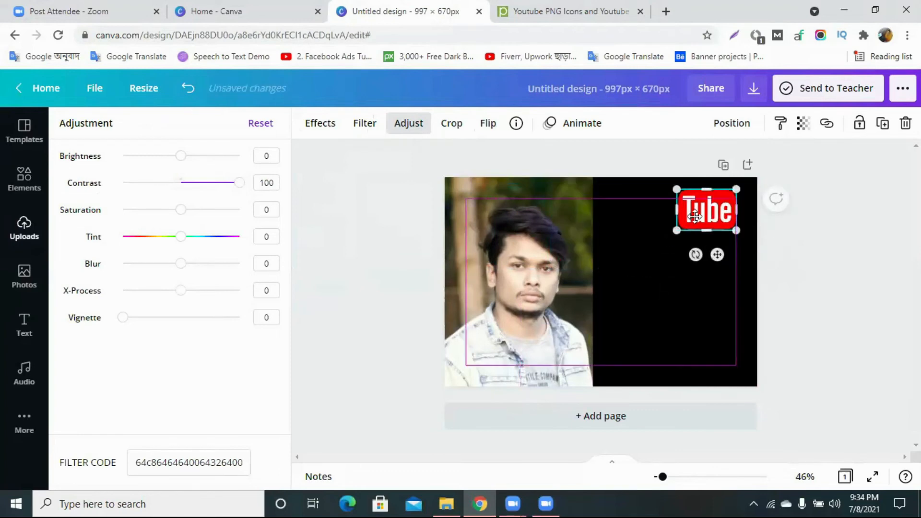
Recolour the black panel beside the portrait photo to white
left_click(691, 305)
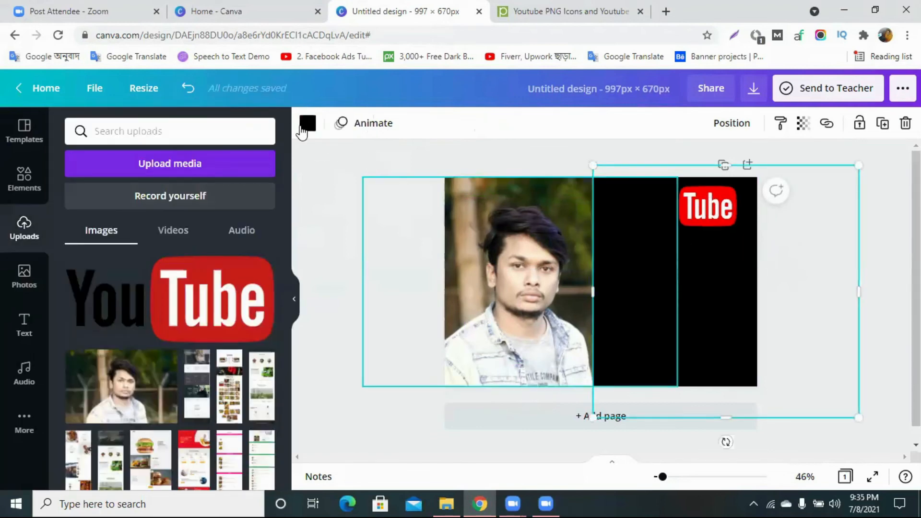
left_click(307, 122)
left_click(151, 193)
Enlarge the YouTube logo to nearly the width of the white panel and adjust its size and position near the upper edge
left_click(703, 216)
left_click_drag(676, 206, 609, 241)
left_click_drag(740, 241, 857, 286)
left_click(859, 288)
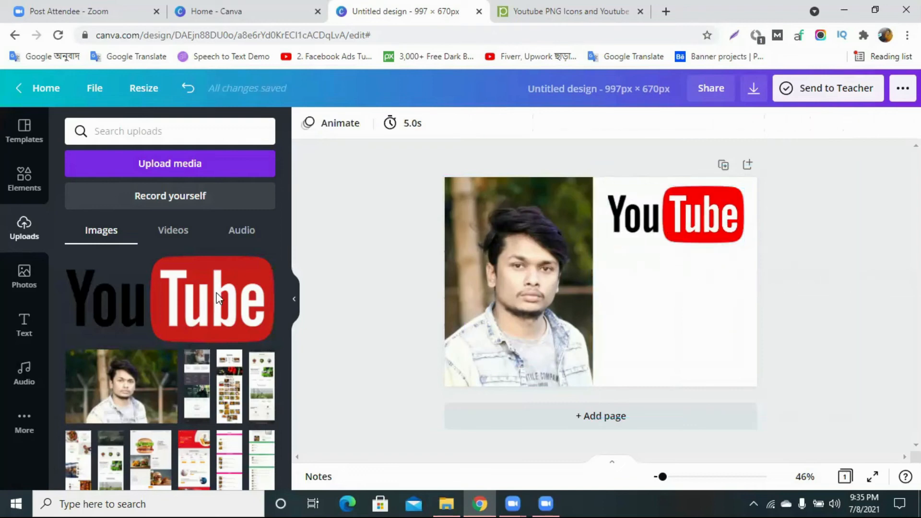
left_click_drag(700, 232, 734, 237)
left_click(813, 292)
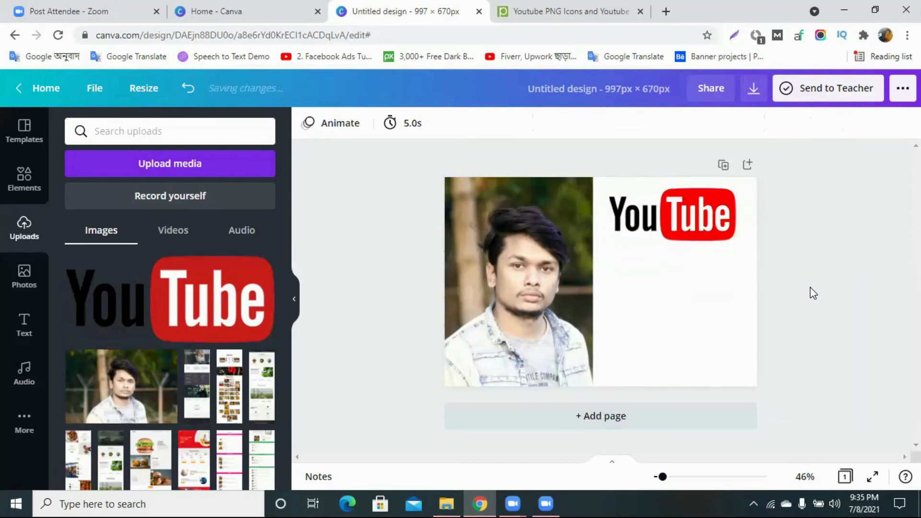
Show the text options for the design and open a new incognito browser window
left_click(24, 322)
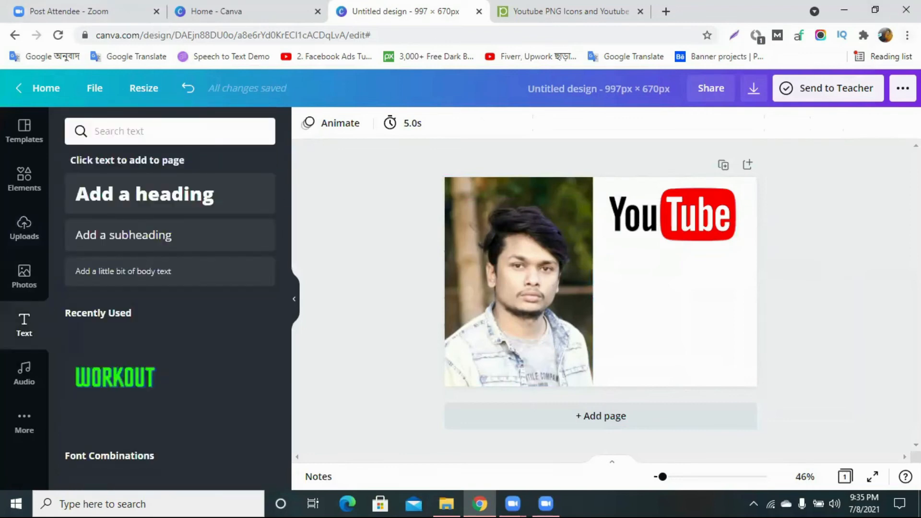
left_click(906, 35)
left_click(798, 91)
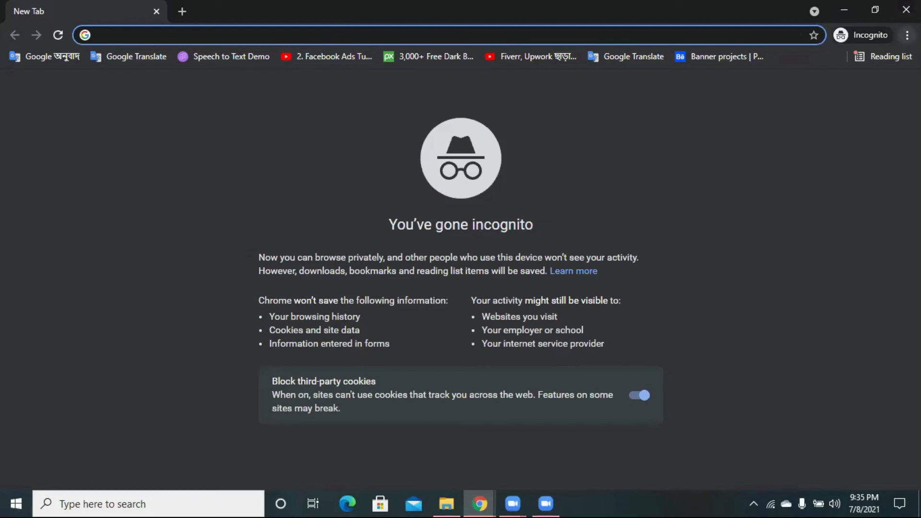
Switch to File Explorer and show the contents of the Downloads folder
left_click(446, 503)
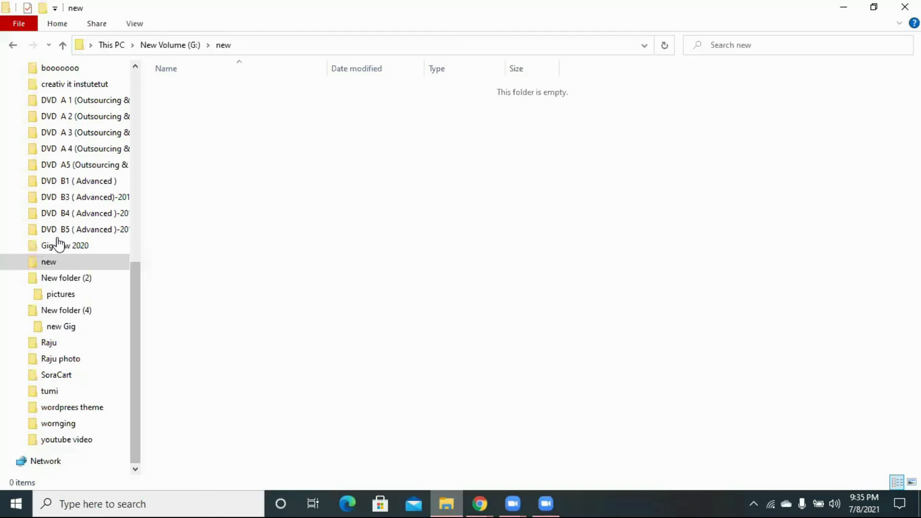
scroll(58, 107, "up", 4)
left_click(60, 100)
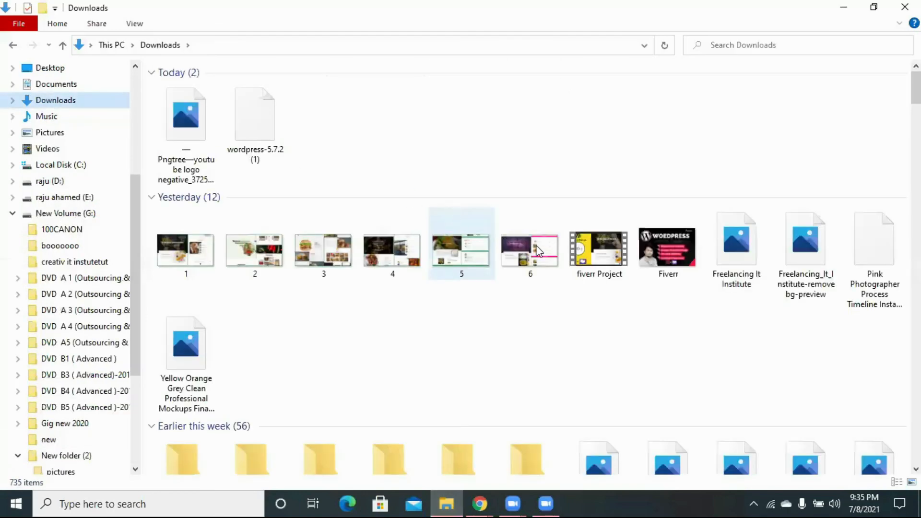
Look through the Downloads folder for the YouTube gig image "create, setup, design and optimize" and open it for viewing
scroll(540, 254, "down", 10)
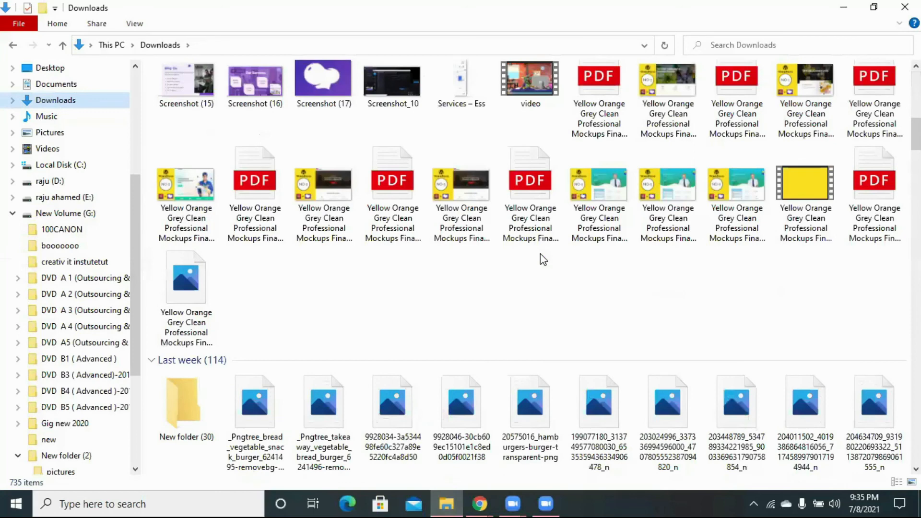
scroll(542, 259, "down", 5)
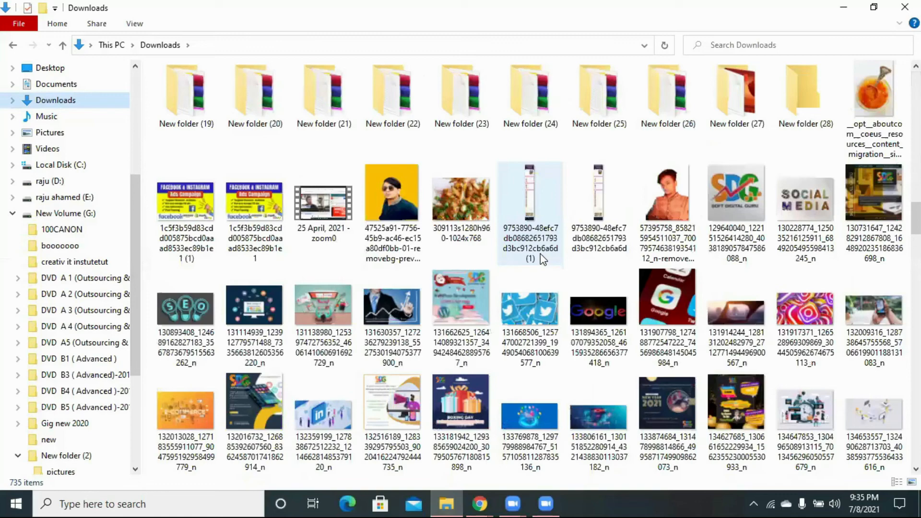
scroll(543, 259, "down", 10)
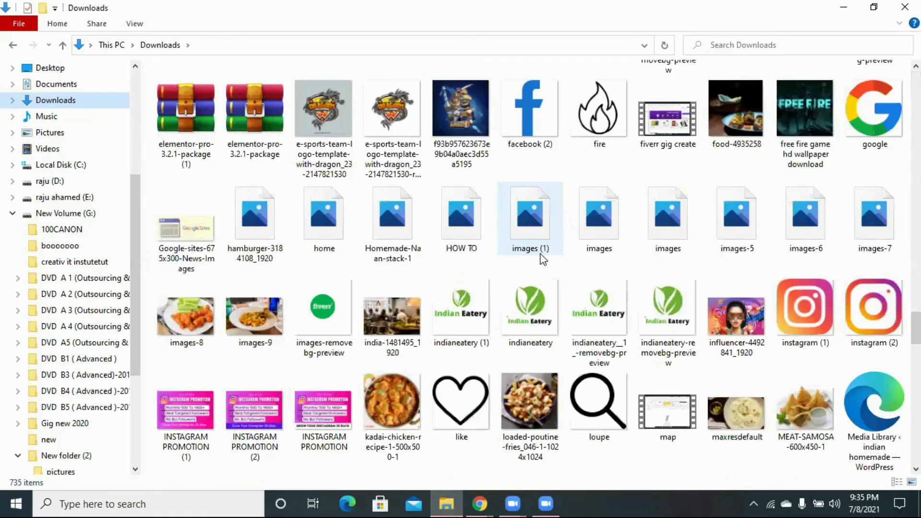
scroll(543, 259, "down", 10)
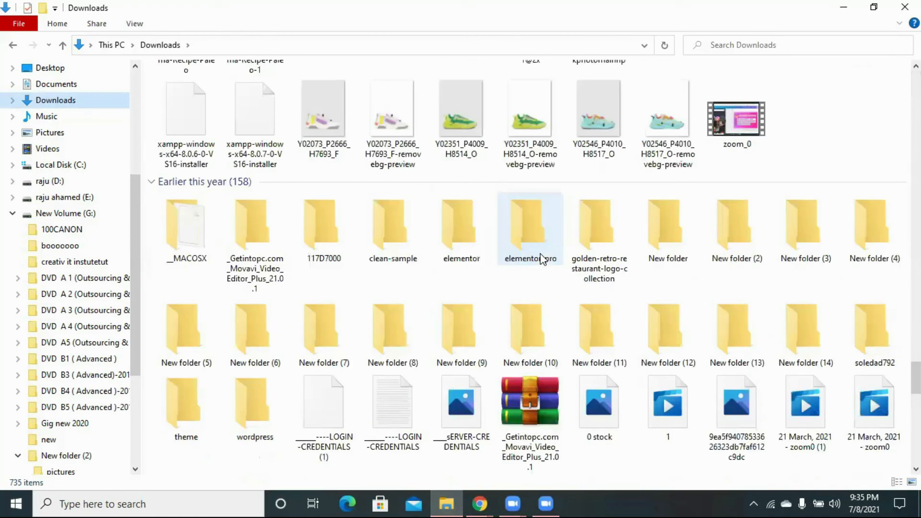
scroll(543, 260, "down", 5)
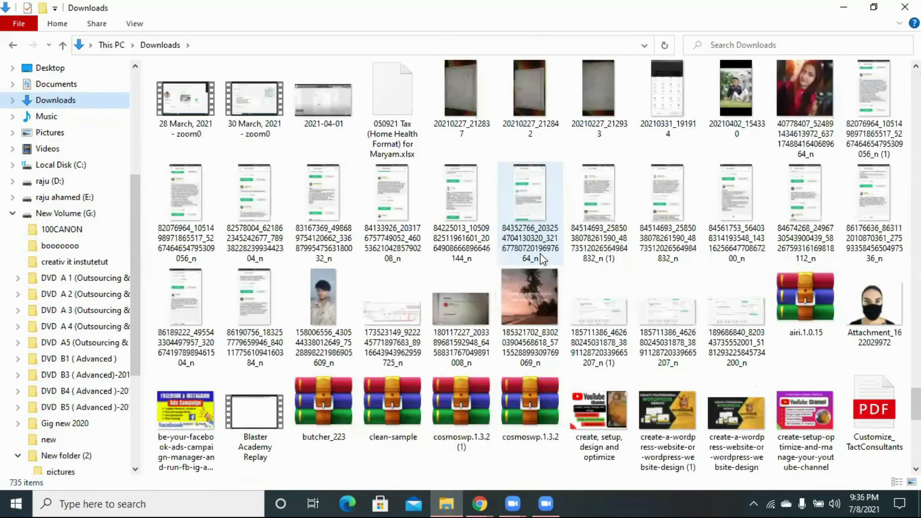
scroll(543, 260, "down", 5)
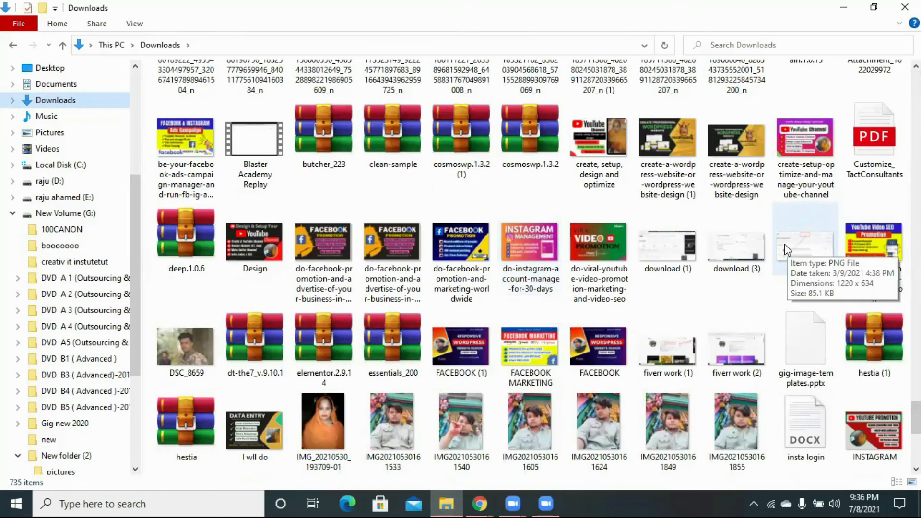
scroll(784, 244, "down", 5)
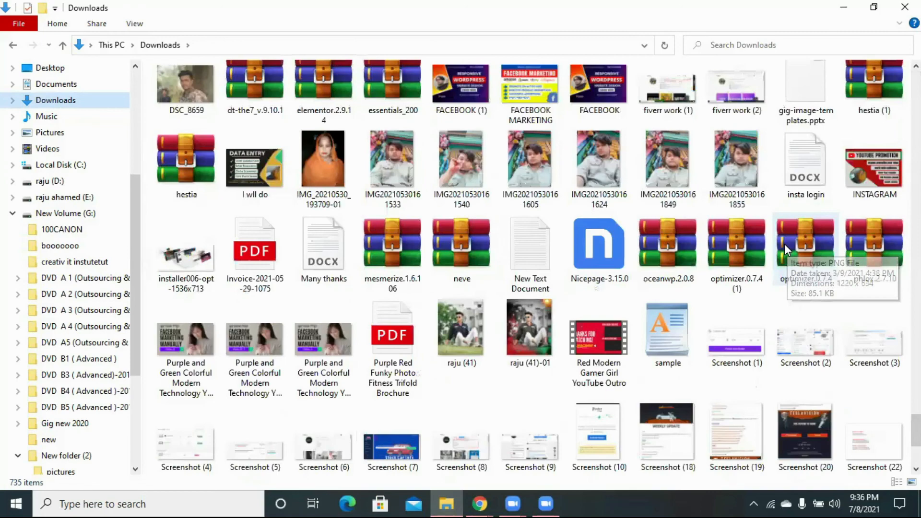
scroll(784, 243, "down", 8)
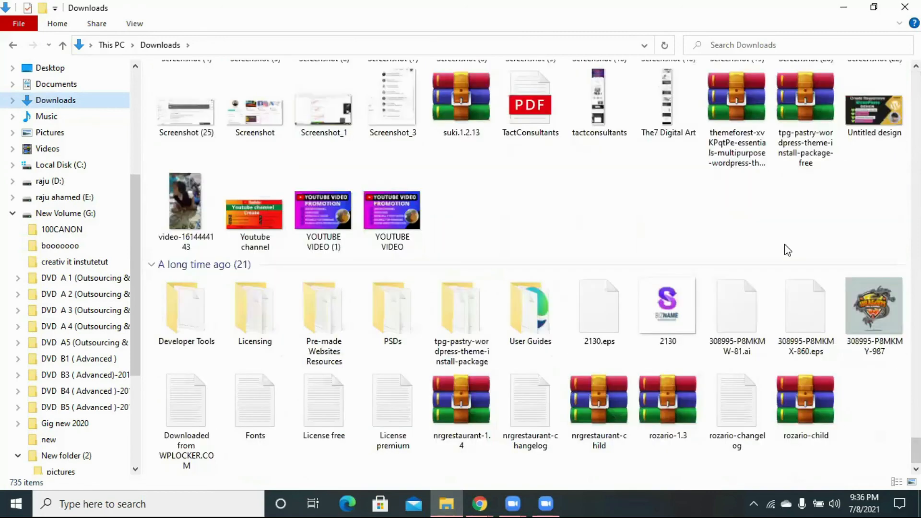
scroll(787, 250, "up", 10)
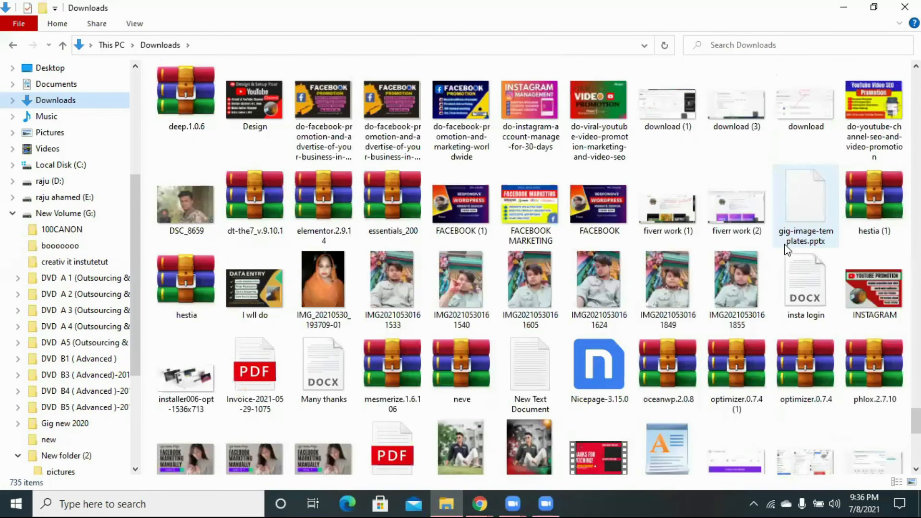
scroll(784, 244, "up", 4)
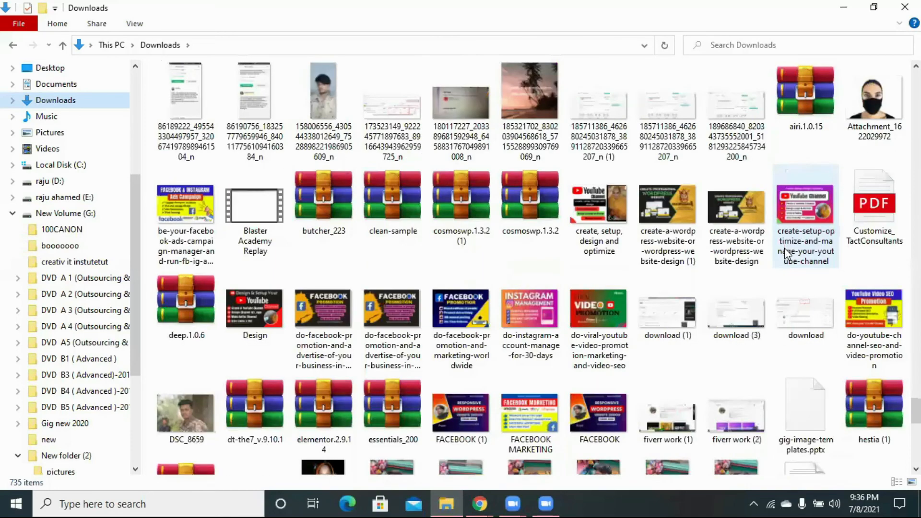
double_click(617, 207)
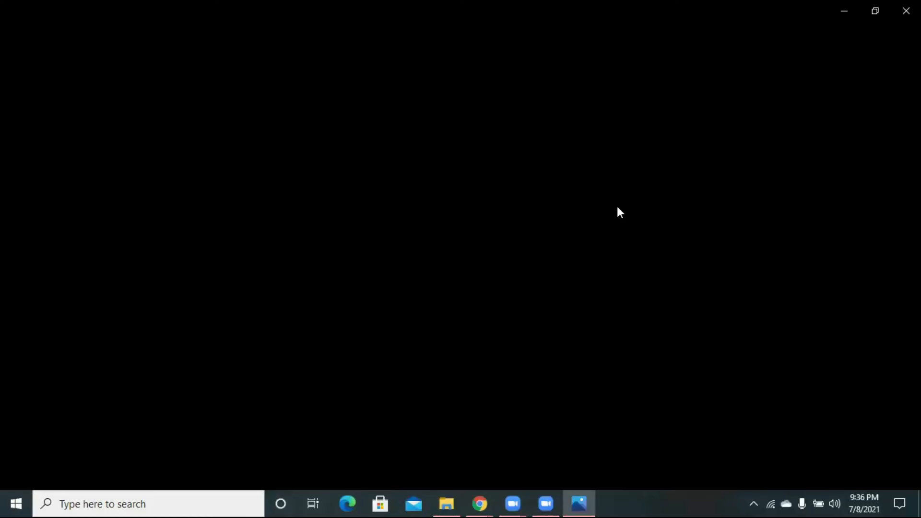